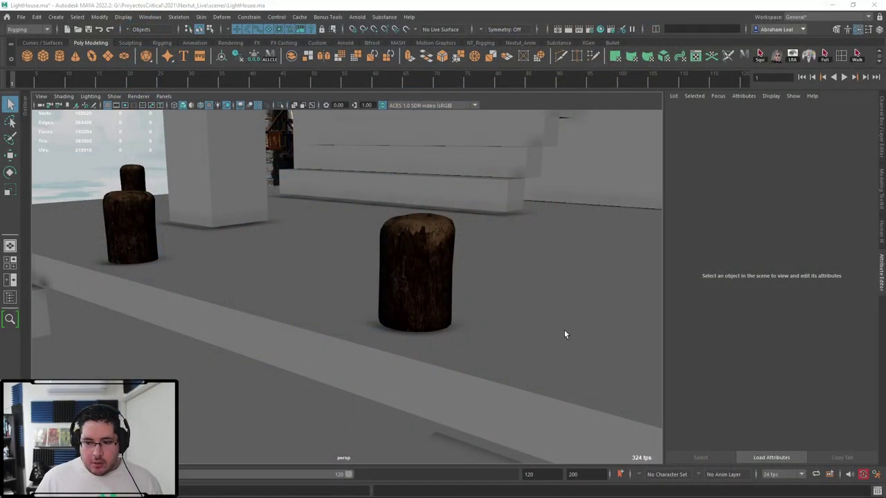
Examine the lighthouse scene's platforms, wooden posts, stairs and barrels from several distances and angles
{"action": "right_click_drag", "start_coordinate": [564, 330], "coordinate": [492, 289], "text": "alt"}
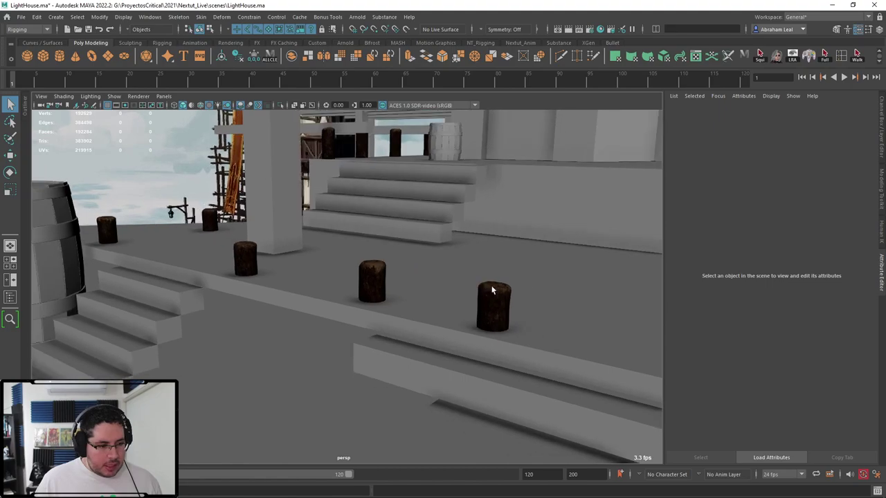
{"action": "left_click_drag", "start_coordinate": [492, 289], "coordinate": [461, 288], "text": "alt"}
{"action": "right_click_drag", "start_coordinate": [461, 288], "coordinate": [377, 260], "text": "alt"}
{"action": "right_click_drag", "start_coordinate": [519, 341], "coordinate": [332, 272], "text": "alt"}
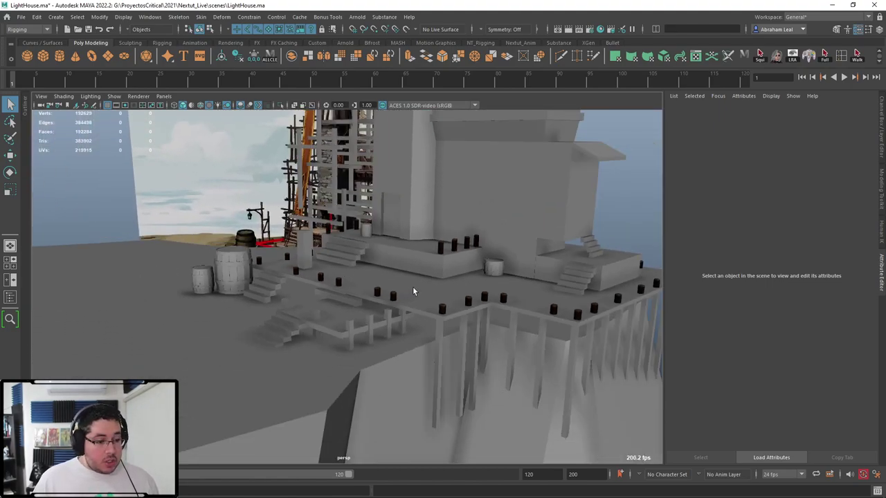
{"action": "right_click_drag", "start_coordinate": [413, 286], "coordinate": [520, 328], "text": "alt"}
{"action": "middle_click_drag", "start_coordinate": [520, 328], "coordinate": [489, 323], "text": "alt"}
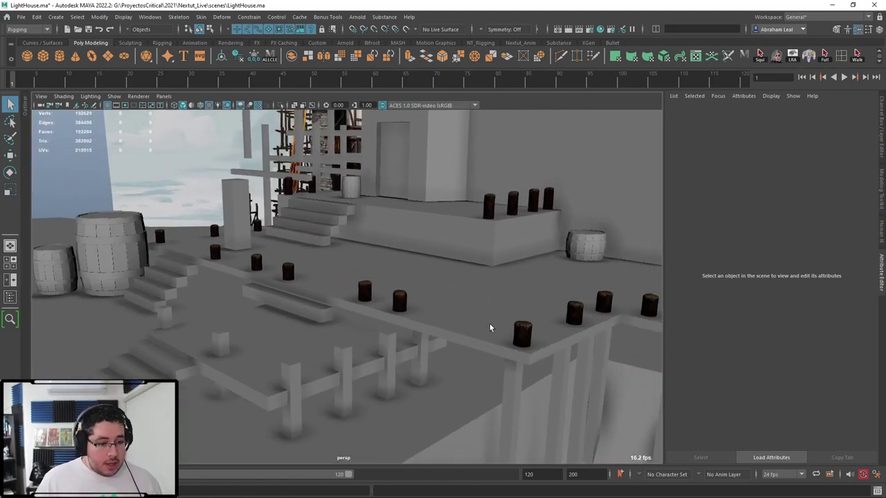
{"action": "left_click_drag", "start_coordinate": [487, 332], "coordinate": [457, 325], "text": "alt"}
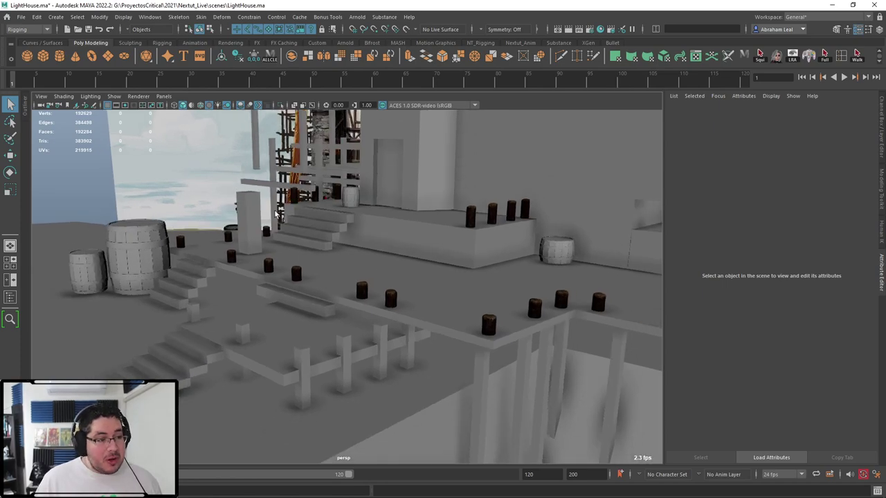
{"action": "left_click", "coordinate": [59, 16]}
{"action": "mouse_move", "coordinate": [40, 21]}
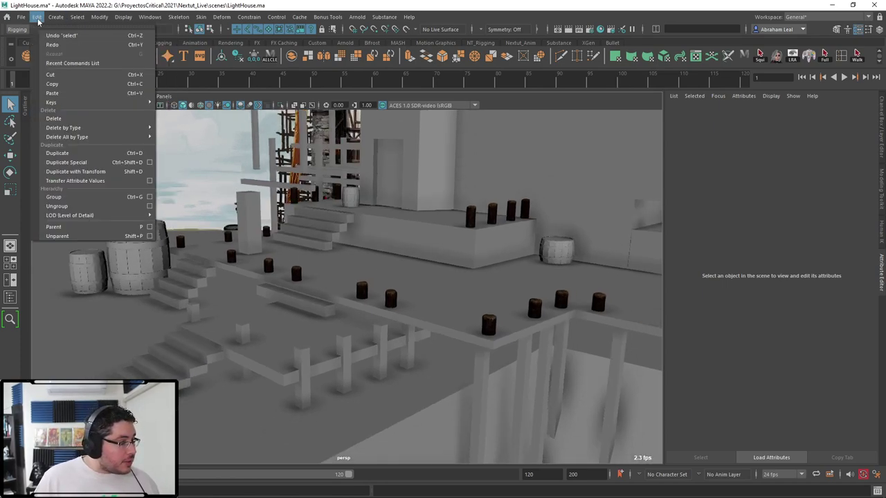
{"action": "mouse_move", "coordinate": [97, 19]}
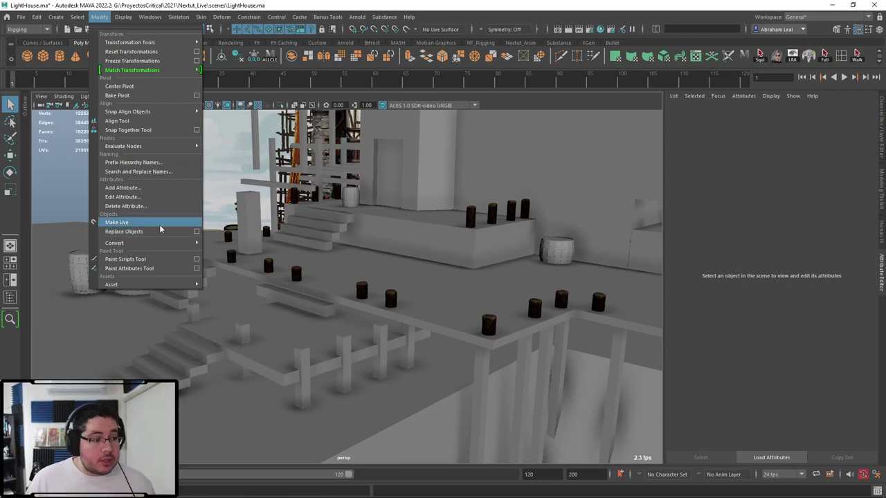
{"action": "left_click", "coordinate": [413, 309]}
{"action": "left_click_drag", "start_coordinate": [413, 309], "coordinate": [365, 331], "text": "alt"}
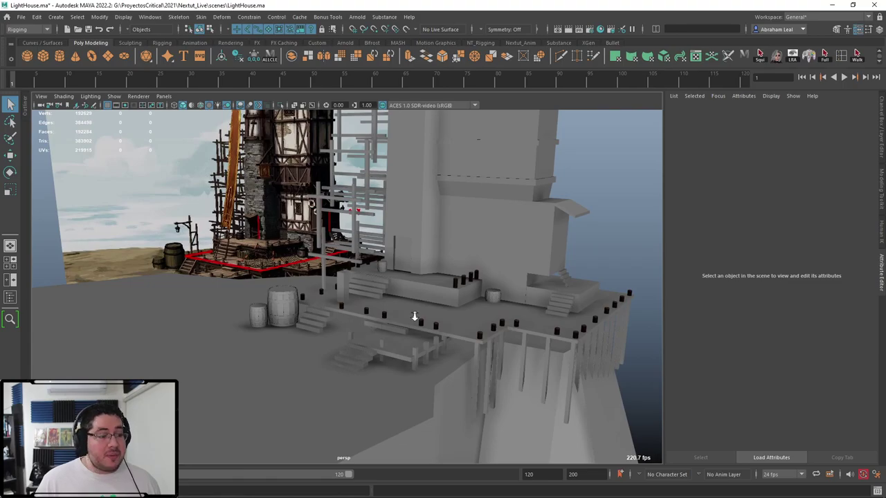
{"action": "left_click_drag", "start_coordinate": [415, 316], "coordinate": [438, 366], "text": "alt"}
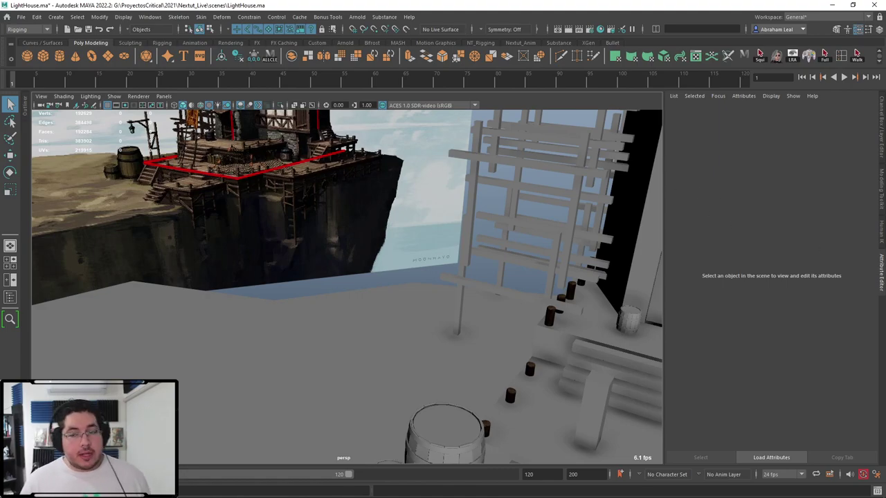
Switch to the Chrome browser and search Google Images for "dock"
{"action": "left_click_drag", "start_coordinate": [885, 184], "coordinate": [484, 104]}
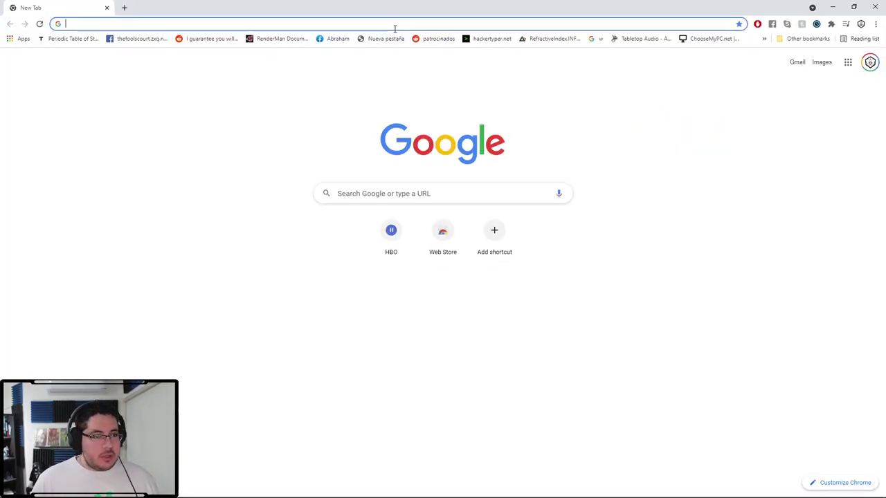
{"action": "left_click", "coordinate": [395, 25]}
{"action": "type", "text": "dock"}
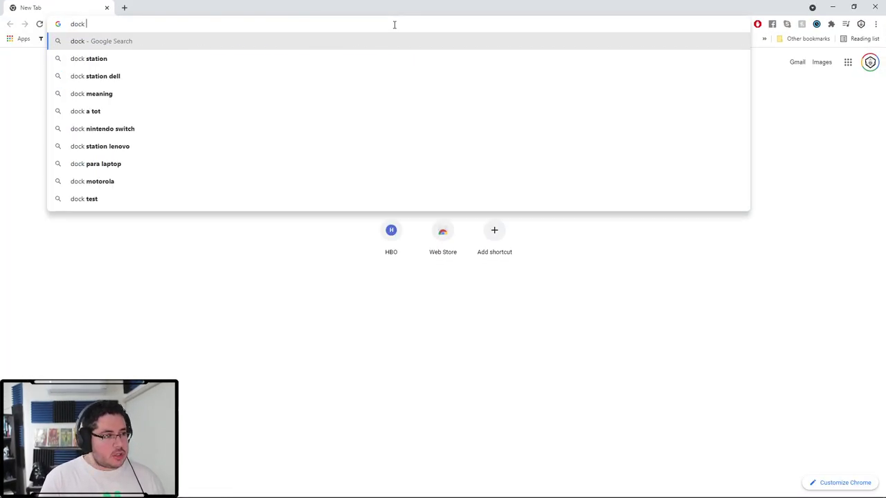
{"action": "key", "text": "Return"}
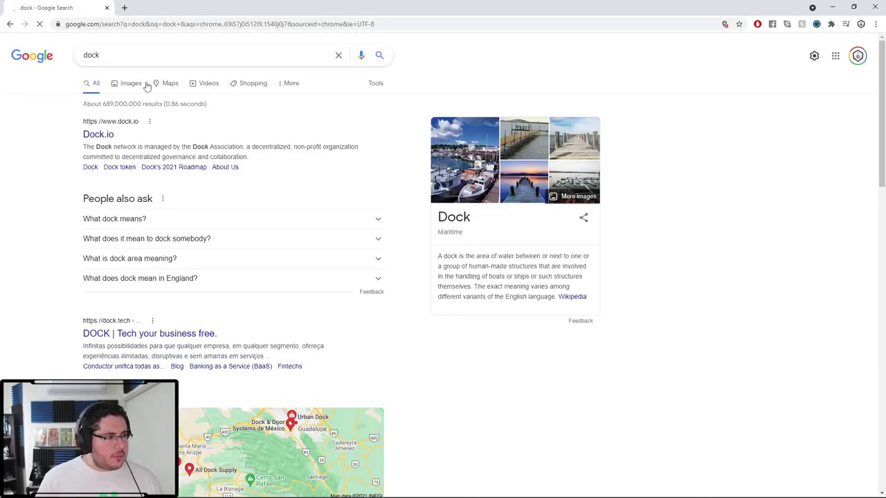
{"action": "left_click", "coordinate": [132, 84]}
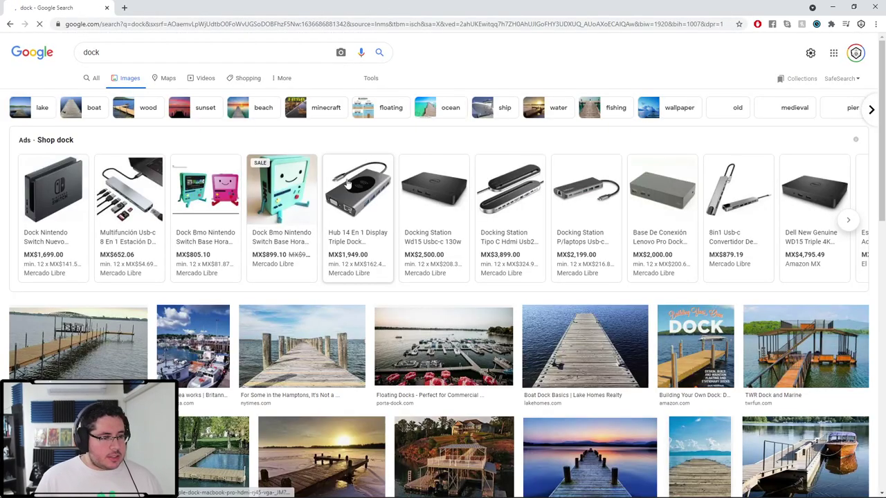
Browse the dock pictures and preview the Floating Dock Anchorage image and its related "boat docks near me" image
{"action": "scroll", "coordinate": [428, 357], "scroll_direction": "down", "scroll_amount": 3}
{"action": "scroll", "coordinate": [450, 353], "scroll_direction": "down", "scroll_amount": 4}
{"action": "left_click", "coordinate": [289, 156]}
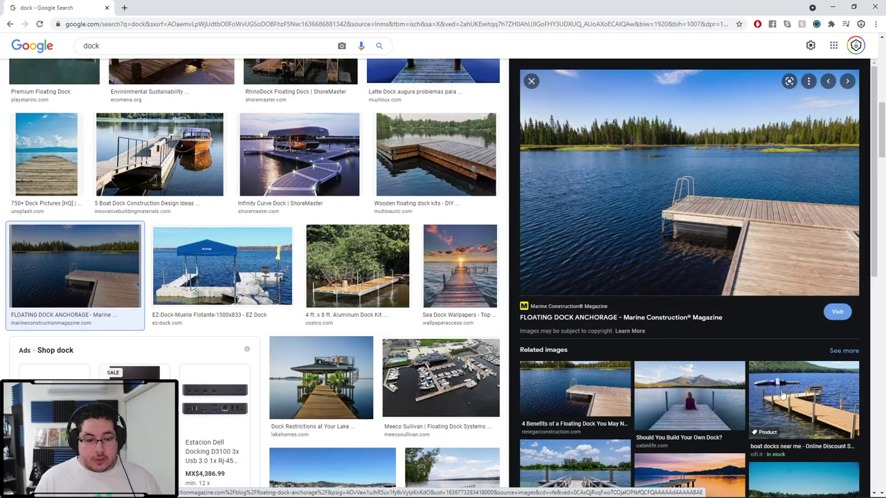
{"action": "left_click", "coordinate": [765, 429]}
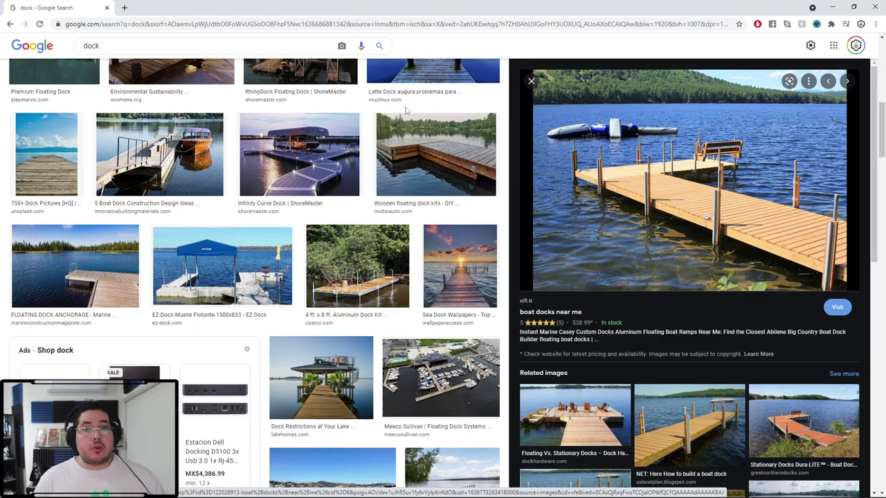
Search Google Images for "tileable textures" in a new browser tab
{"action": "left_click", "coordinate": [124, 7]}
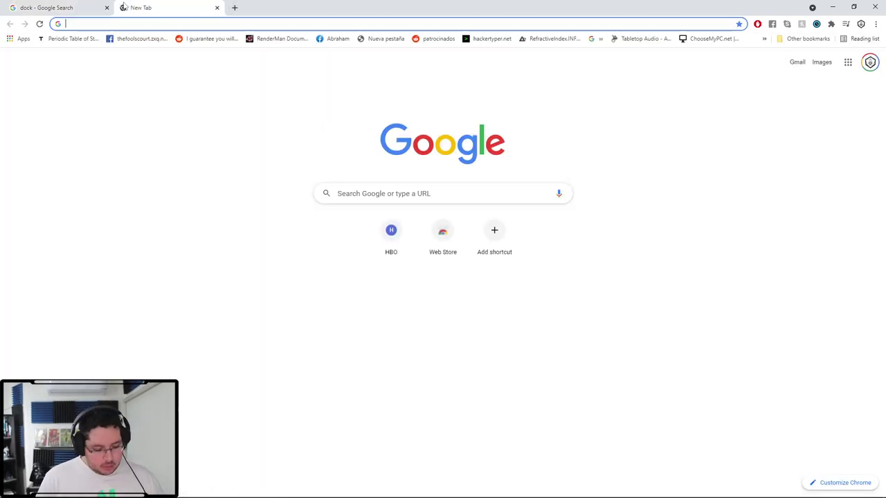
{"action": "type", "text": "tileable texut"}
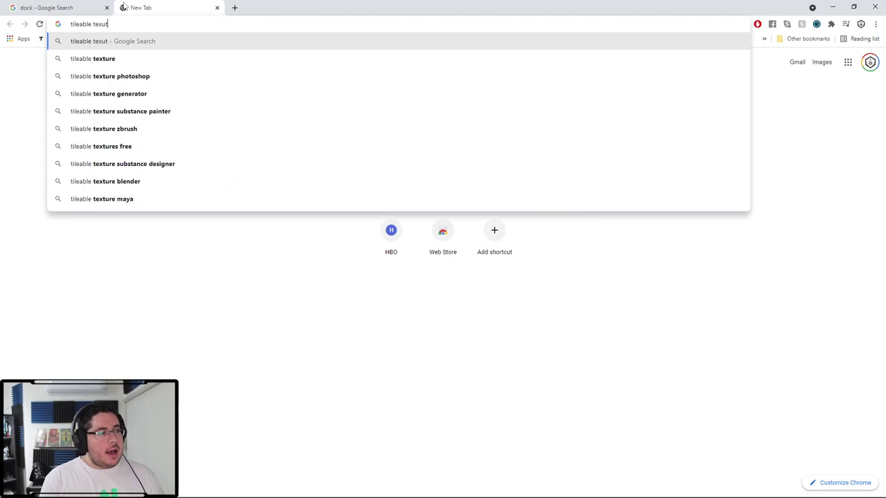
{"action": "key", "text": "BackSpace"}
{"action": "key", "text": "BackSpace"}
{"action": "type", "text": "tures"}
{"action": "key", "text": "Return"}
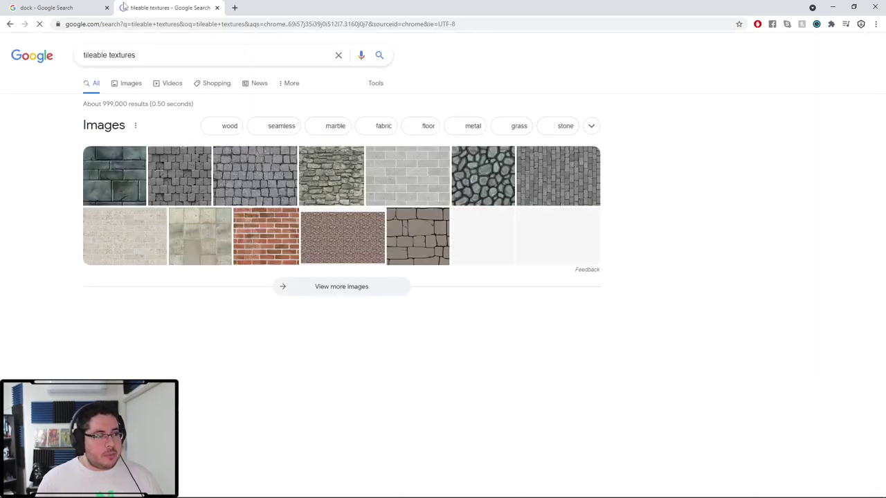
{"action": "left_click", "coordinate": [128, 84]}
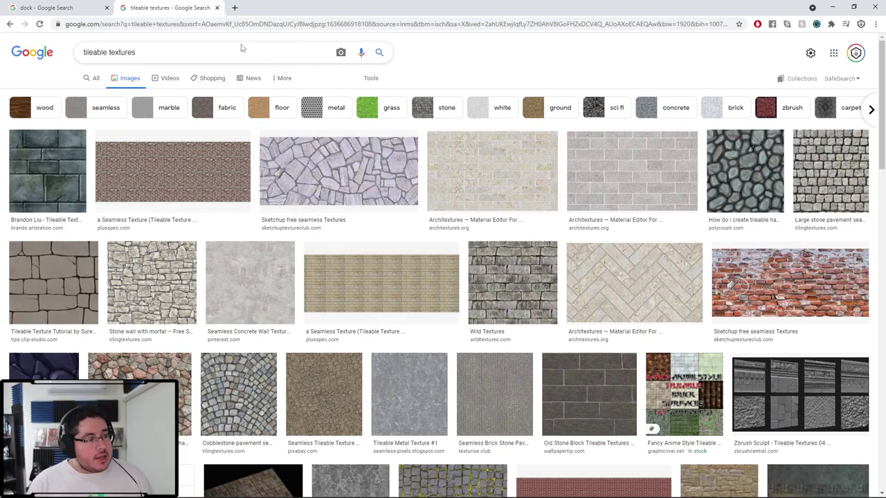
Search the web for "substance source" in a new browser tab and open the Adobe Substance 3D Assets site
{"action": "left_click", "coordinate": [235, 8]}
{"action": "type", "text": "susbt"}
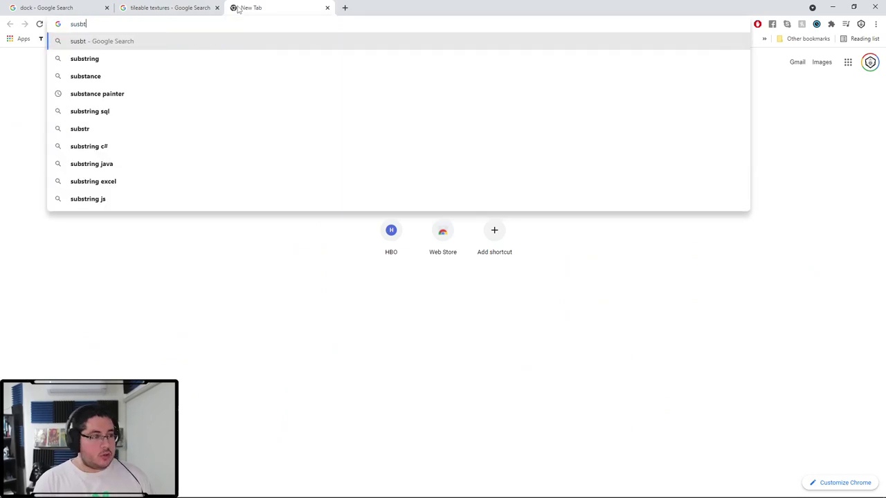
{"action": "type", "text": "ance solu"}
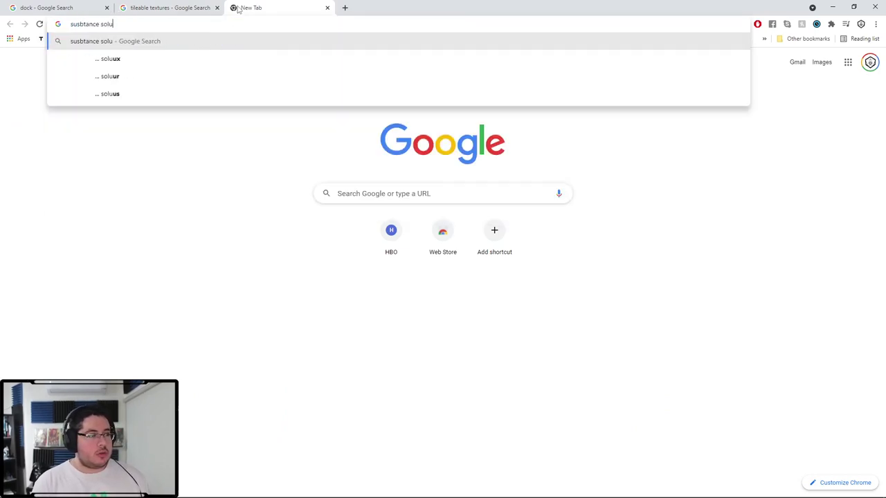
{"action": "key", "text": "BackSpace"}
{"action": "key", "text": "BackSpace"}
{"action": "type", "text": "urce"}
{"action": "key", "text": "Return"}
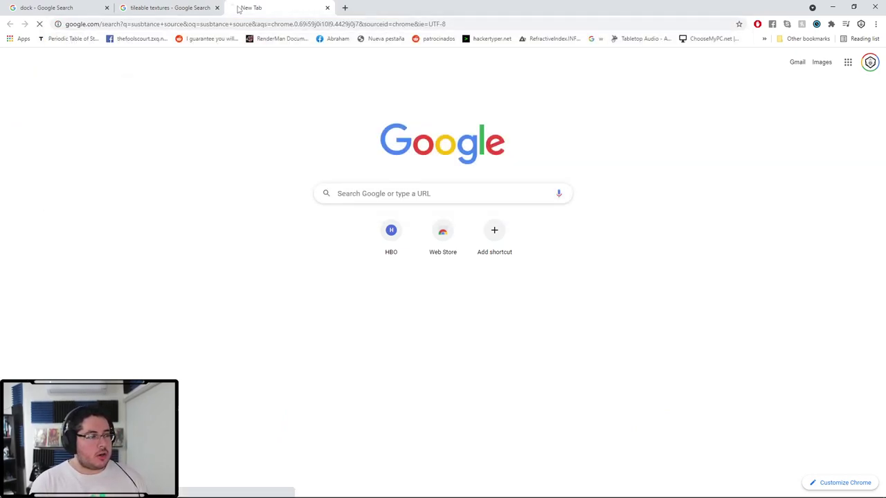
{"action": "left_click", "coordinate": [153, 167]}
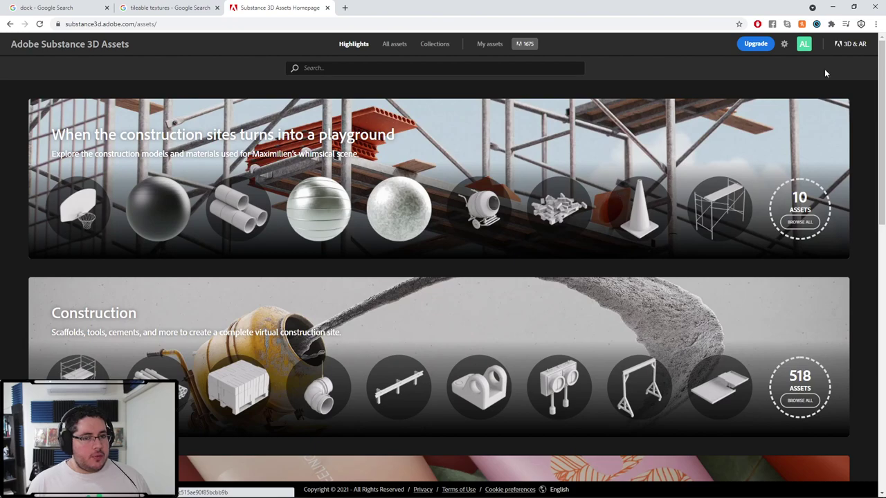
Search the Substance 3D Assets library for "wood" and browse the resulting materials
{"action": "left_click", "coordinate": [804, 45]}
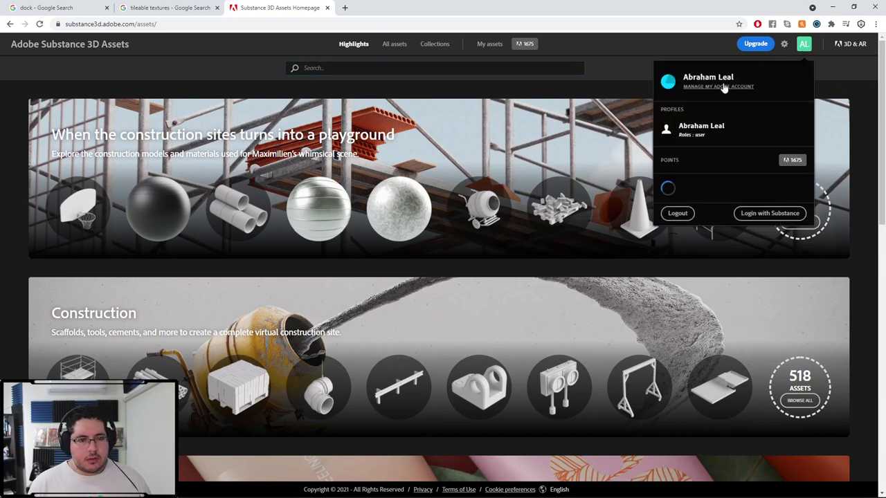
{"action": "left_click", "coordinate": [614, 53]}
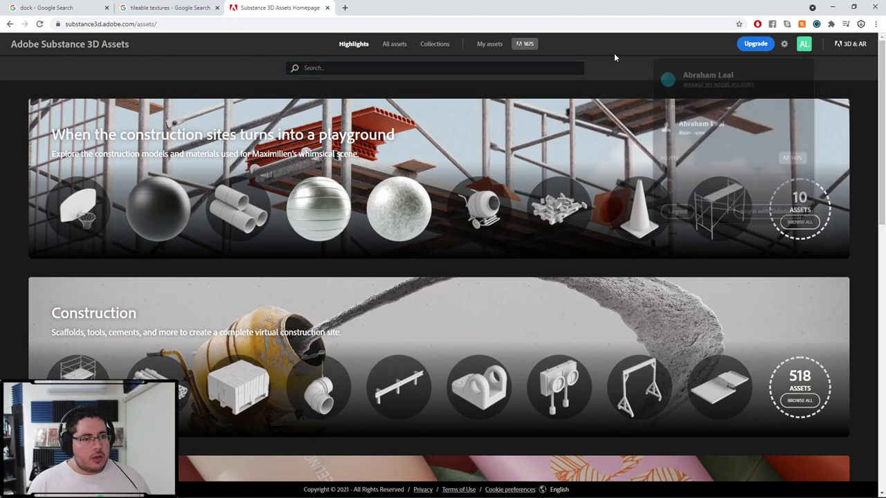
{"action": "left_click", "coordinate": [385, 75]}
{"action": "key", "text": "Return"}
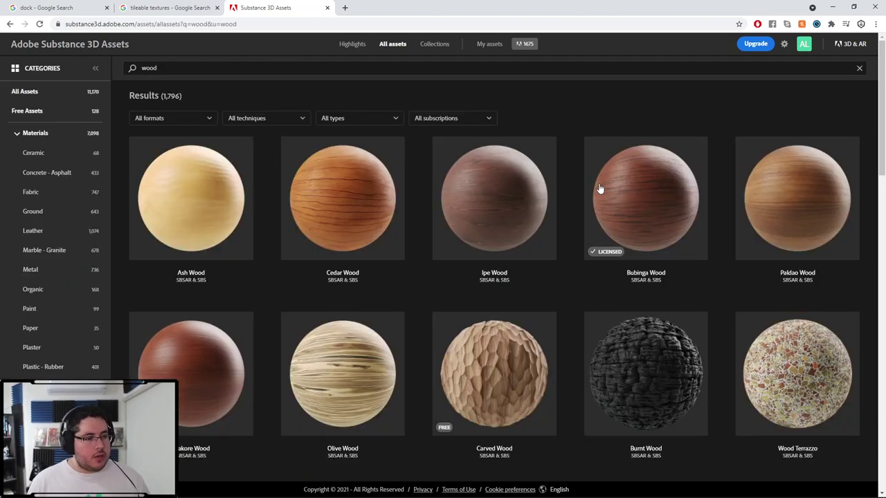
{"action": "scroll", "coordinate": [417, 239], "scroll_direction": "down", "scroll_amount": 1}
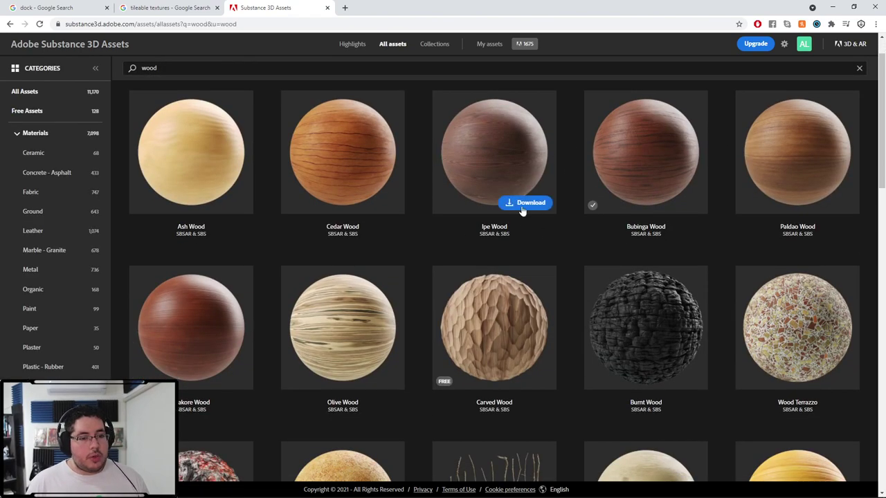
{"action": "scroll", "coordinate": [523, 204], "scroll_direction": "down", "scroll_amount": 4}
{"action": "scroll", "coordinate": [522, 213], "scroll_direction": "down", "scroll_amount": 4}
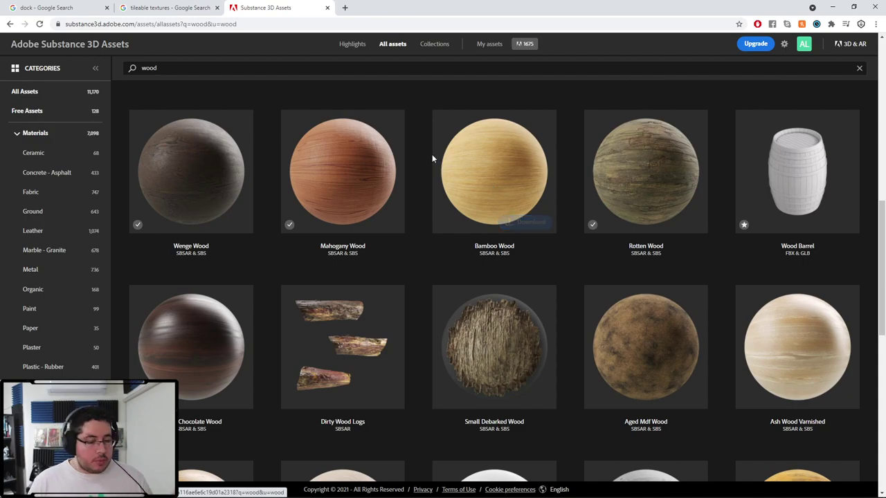
Open polyhaven.com in a new browser tab and view its asset categories
{"action": "left_click", "coordinate": [344, 8]}
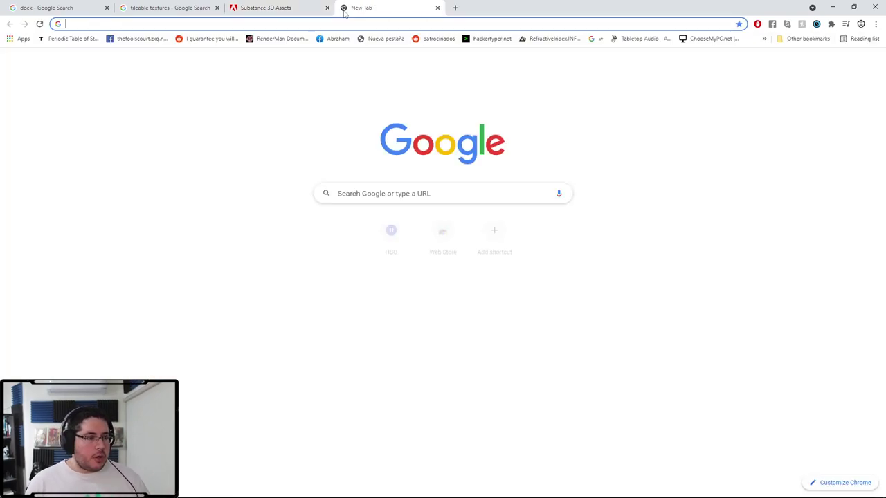
{"action": "type", "text": "op"}
{"action": "key", "text": "BackSpace"}
{"action": "key", "text": "BackSpace"}
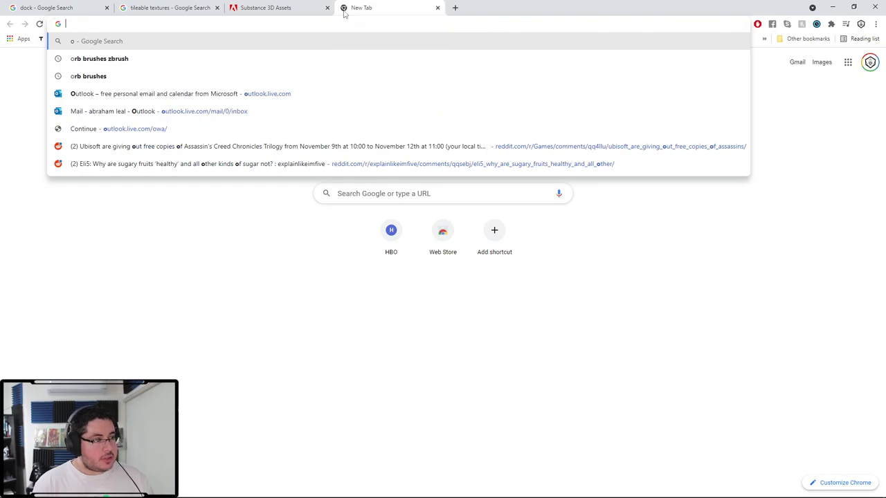
{"action": "type", "text": "pollyha"}
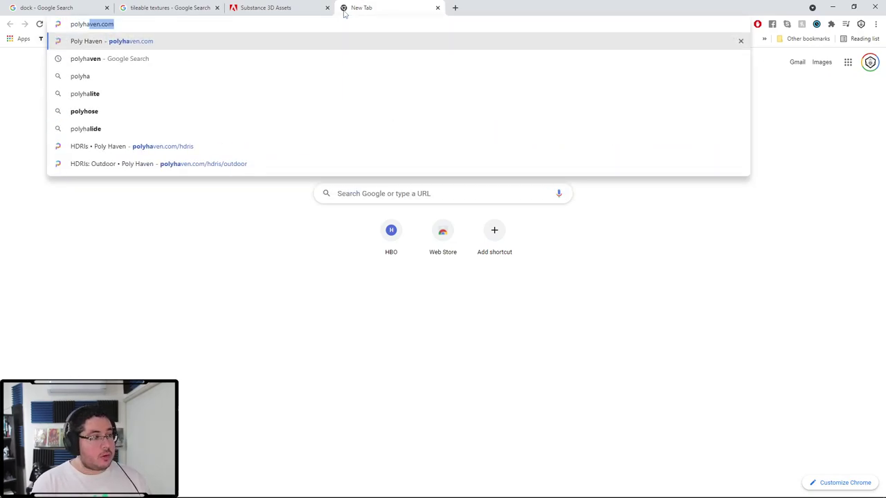
{"action": "key", "text": "Return"}
{"action": "scroll", "coordinate": [368, 218], "scroll_direction": "down", "scroll_amount": 2}
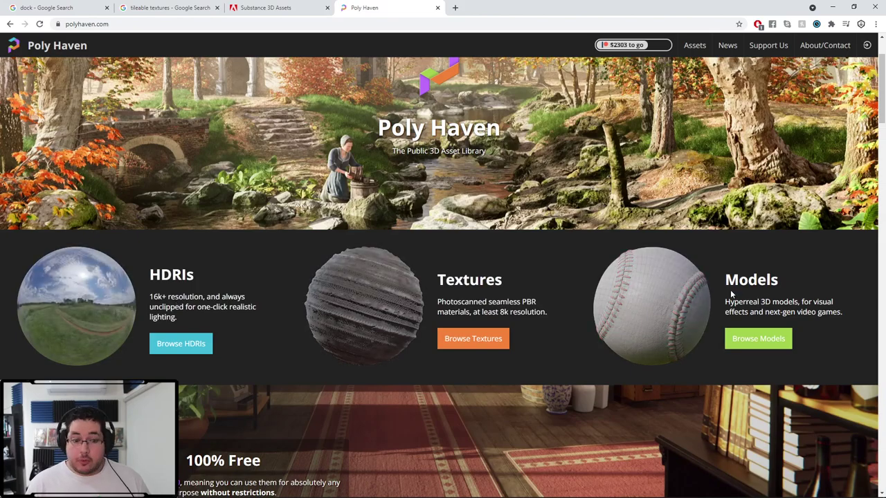
Browse Poly Haven's textures, inspect the Weathered Brown Planks page and return to the texture list
{"action": "left_click", "coordinate": [481, 339]}
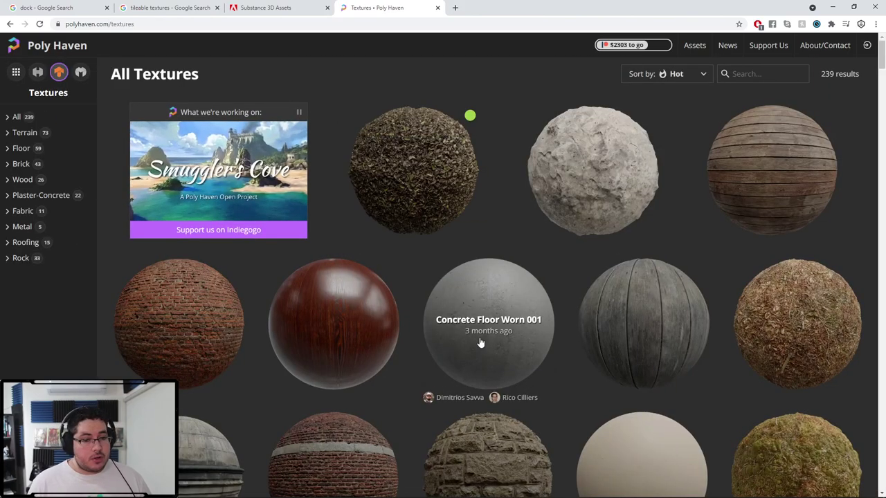
{"action": "left_click", "coordinate": [772, 150]}
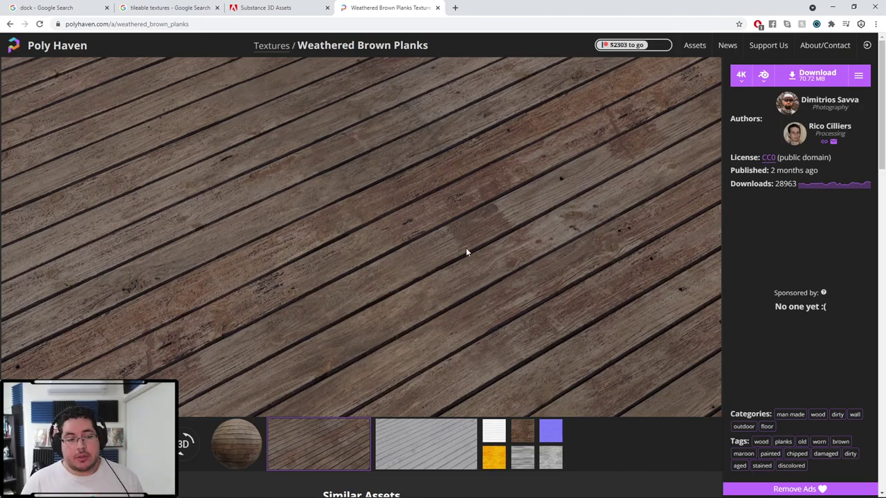
{"action": "scroll", "coordinate": [466, 252], "scroll_direction": "down", "scroll_amount": 3}
{"action": "scroll", "coordinate": [383, 184], "scroll_direction": "up", "scroll_amount": 2}
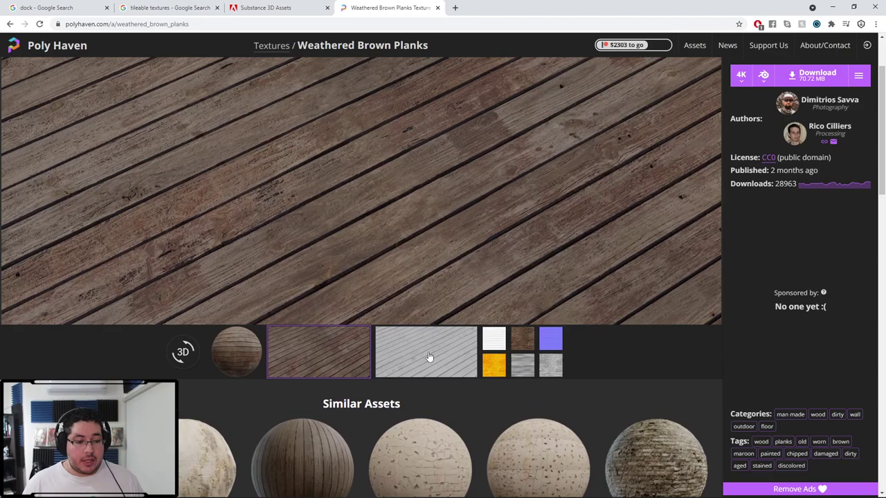
{"action": "left_click", "coordinate": [10, 23]}
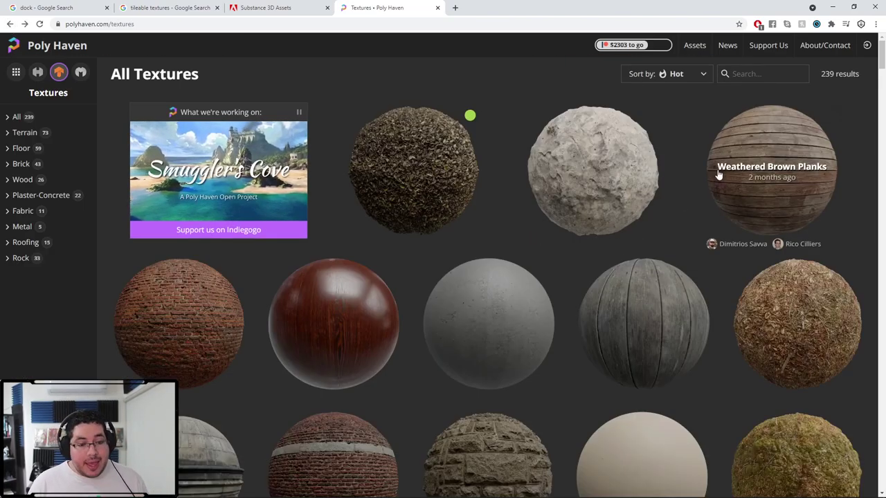
Browse the Poly Haven textures, inspect the Wood Planks Dirt page and return to the texture list
{"action": "scroll", "coordinate": [718, 173], "scroll_direction": "down", "scroll_amount": 3}
{"action": "scroll", "coordinate": [718, 171], "scroll_direction": "down", "scroll_amount": 2}
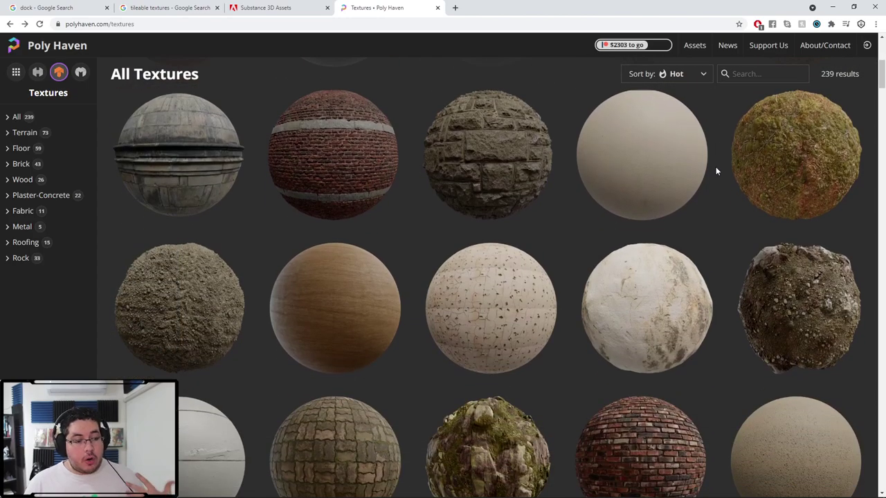
{"action": "scroll", "coordinate": [716, 171], "scroll_direction": "down", "scroll_amount": 4}
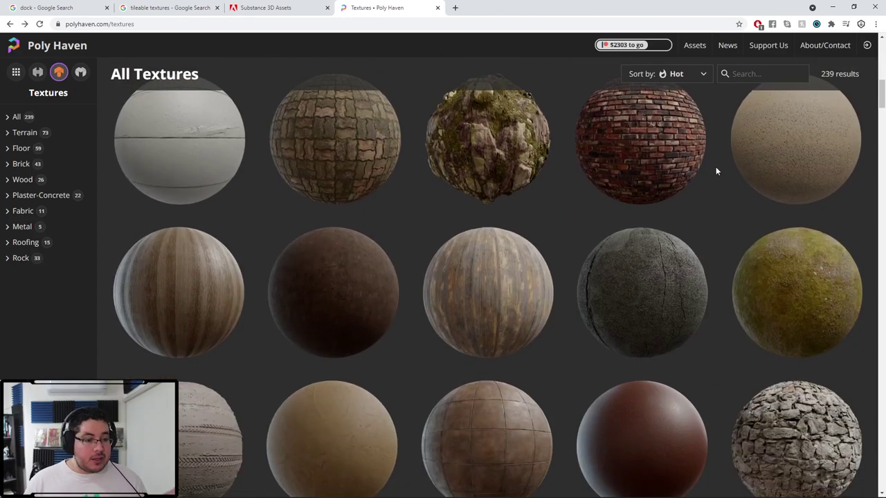
{"action": "left_click", "coordinate": [495, 261]}
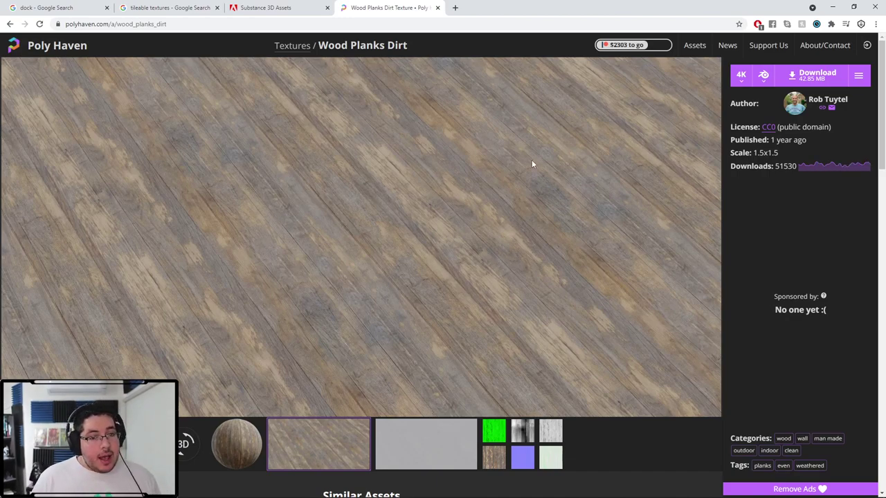
{"action": "scroll", "coordinate": [326, 274], "scroll_direction": "down", "scroll_amount": 1}
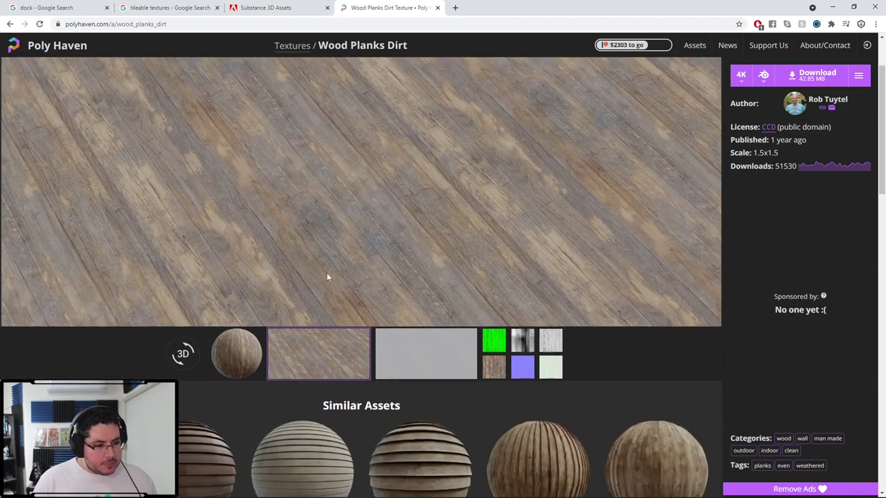
{"action": "left_click", "coordinate": [10, 24]}
Look further through the full texture list for other wood plank materials
{"action": "scroll", "coordinate": [392, 240], "scroll_direction": "down", "scroll_amount": 5}
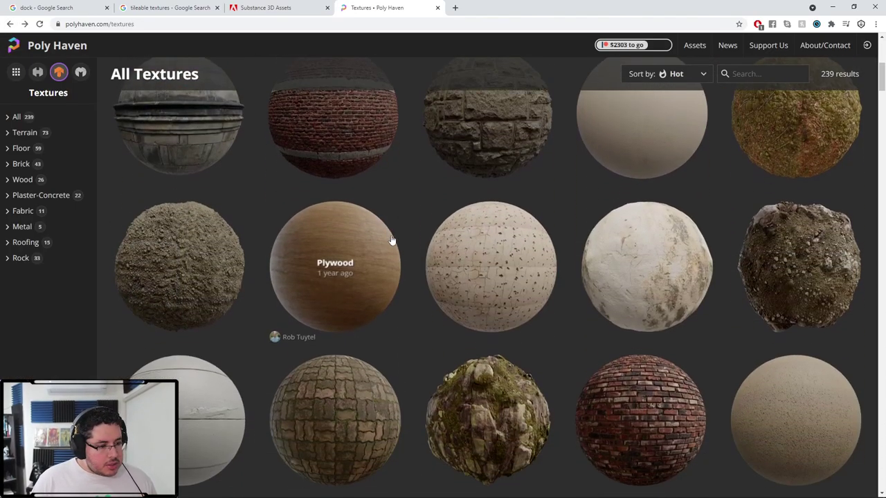
{"action": "scroll", "coordinate": [360, 258], "scroll_direction": "down", "scroll_amount": 4}
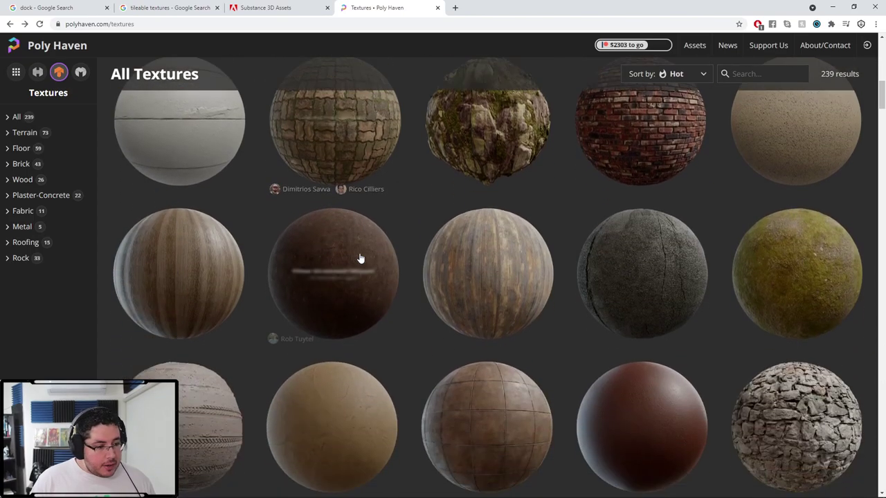
{"action": "scroll", "coordinate": [516, 228], "scroll_direction": "down", "scroll_amount": 6}
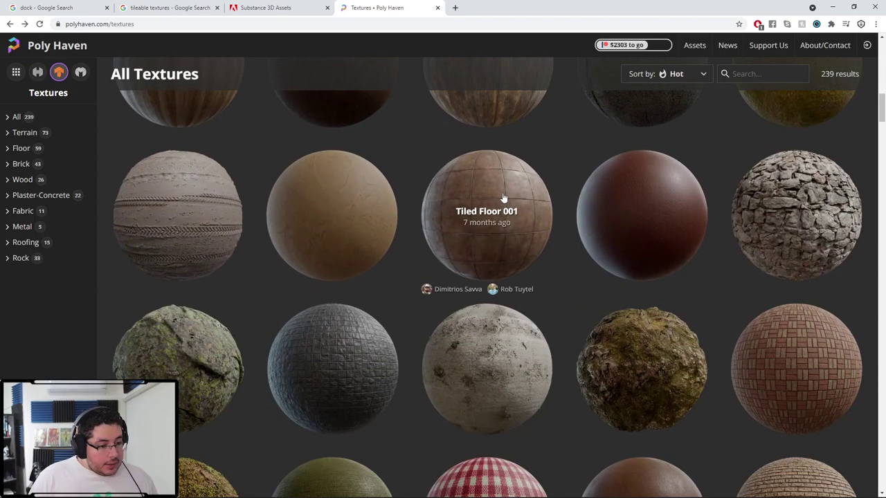
{"action": "scroll", "coordinate": [503, 199], "scroll_direction": "down", "scroll_amount": 10}
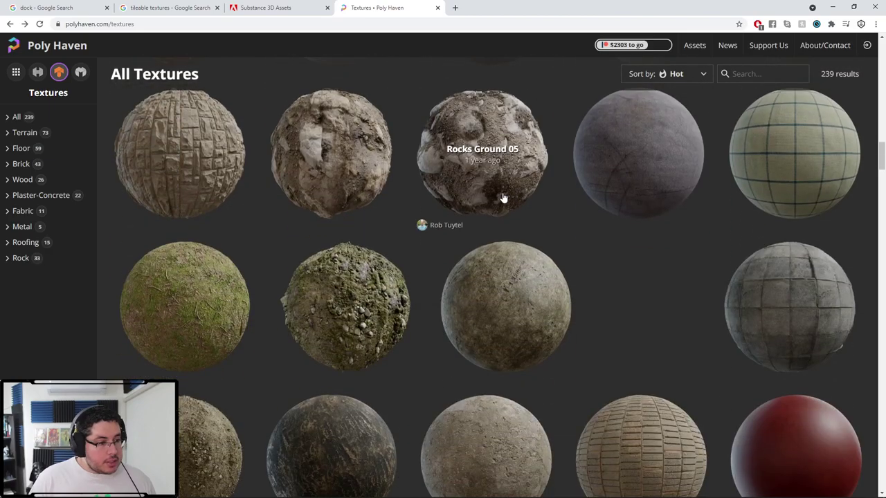
{"action": "scroll", "coordinate": [504, 199], "scroll_direction": "down", "scroll_amount": 7}
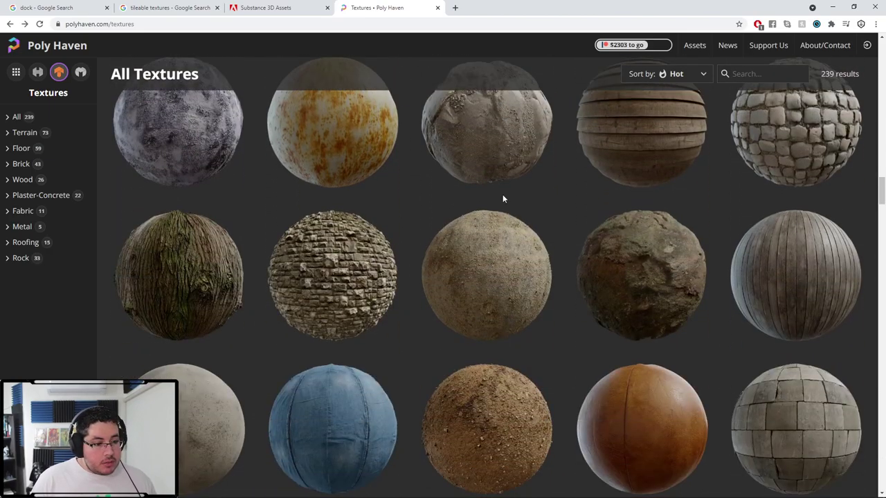
{"action": "scroll", "coordinate": [439, 312], "scroll_direction": "down", "scroll_amount": 1}
{"action": "scroll", "coordinate": [365, 135], "scroll_direction": "up", "scroll_amount": 3}
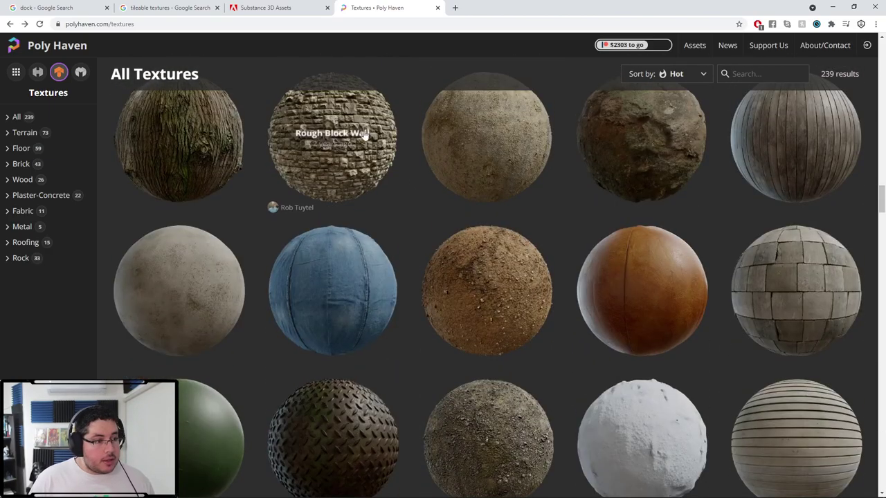
Search the textures for "wood", browse the matches and open the Wood Planks Dirt page
{"action": "type", "text": "wood"}
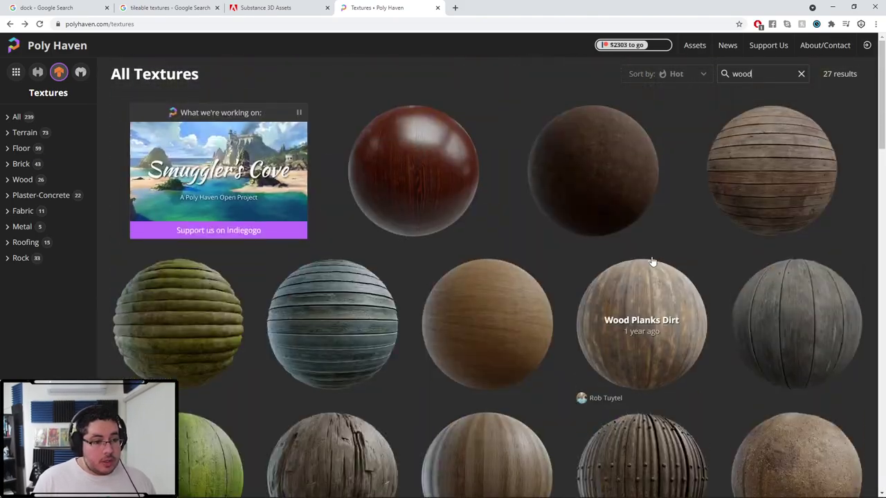
{"action": "scroll", "coordinate": [588, 174], "scroll_direction": "down", "scroll_amount": 2}
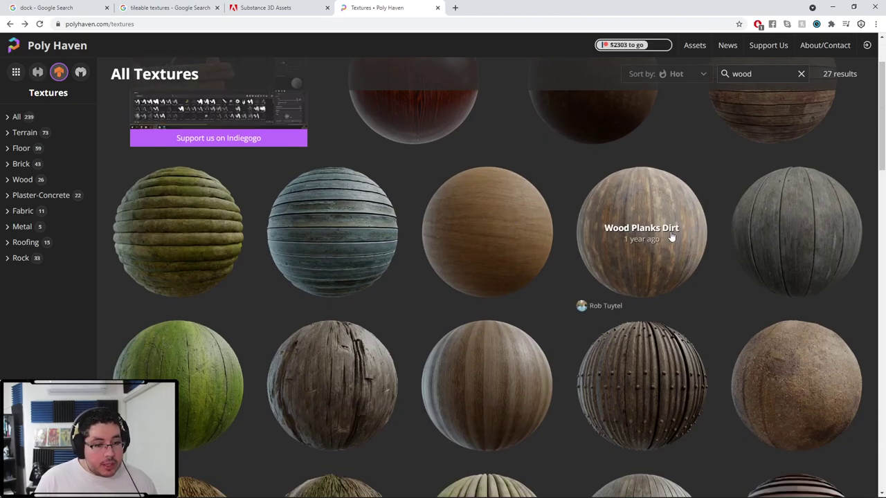
{"action": "scroll", "coordinate": [671, 237], "scroll_direction": "down", "scroll_amount": 4}
{"action": "scroll", "coordinate": [670, 237], "scroll_direction": "up", "scroll_amount": 4}
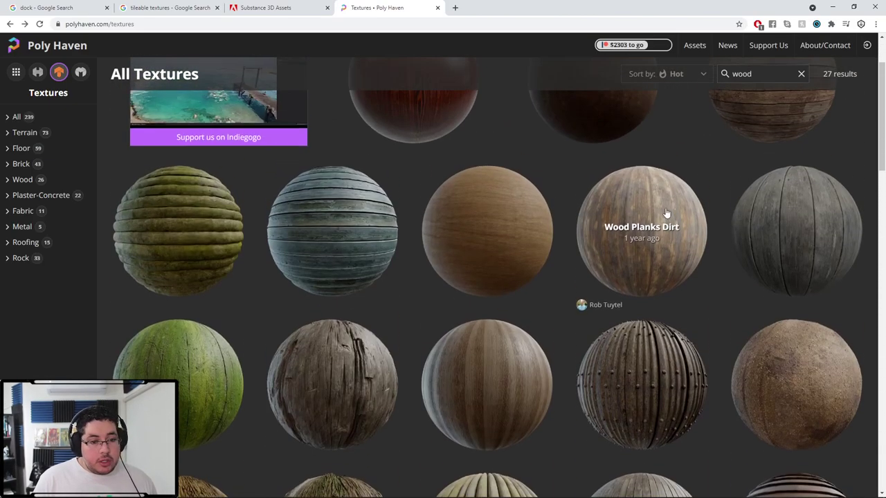
{"action": "left_click", "coordinate": [666, 219]}
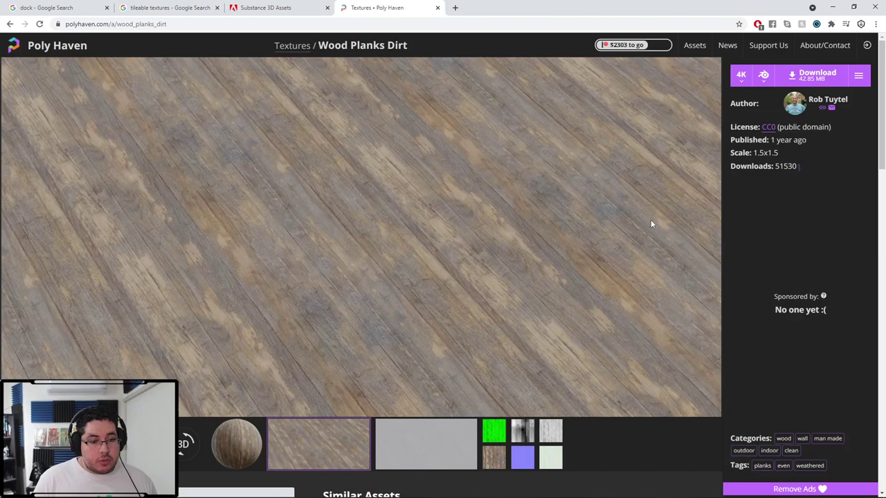
Download the Wood Planks Dirt texture at 4K in Blend format and open the downloaded archive
{"action": "left_click", "coordinate": [743, 78]}
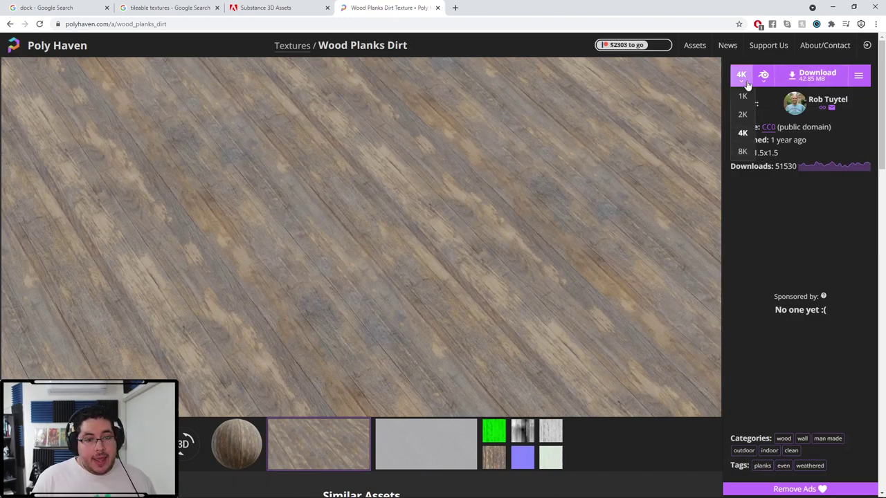
{"action": "left_click", "coordinate": [826, 81]}
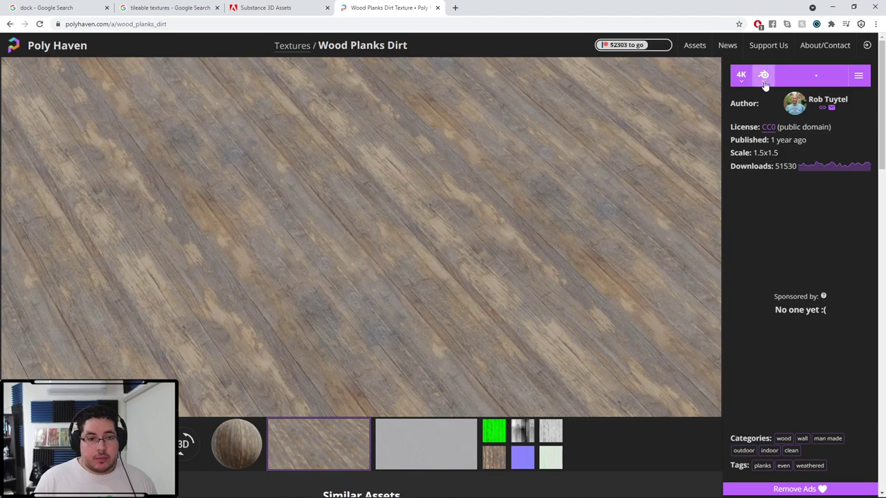
{"action": "left_click", "coordinate": [765, 81]}
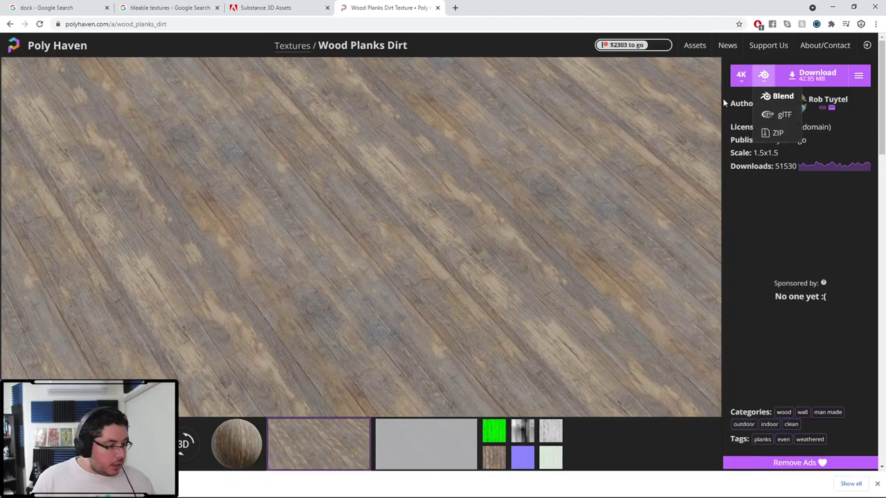
{"action": "left_click", "coordinate": [69, 484]}
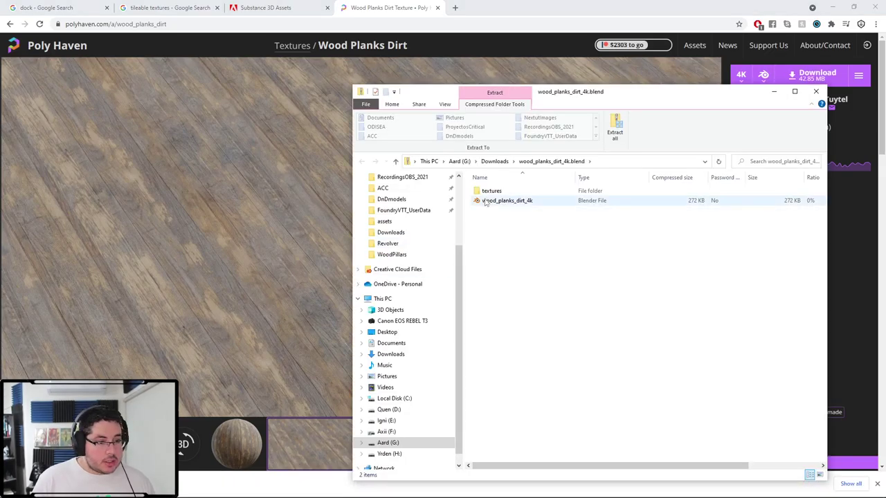
Open the archive's textures folder, check the diffuse, displacement, normal and roughness maps, and cut all four files
{"action": "double_click", "coordinate": [509, 191]}
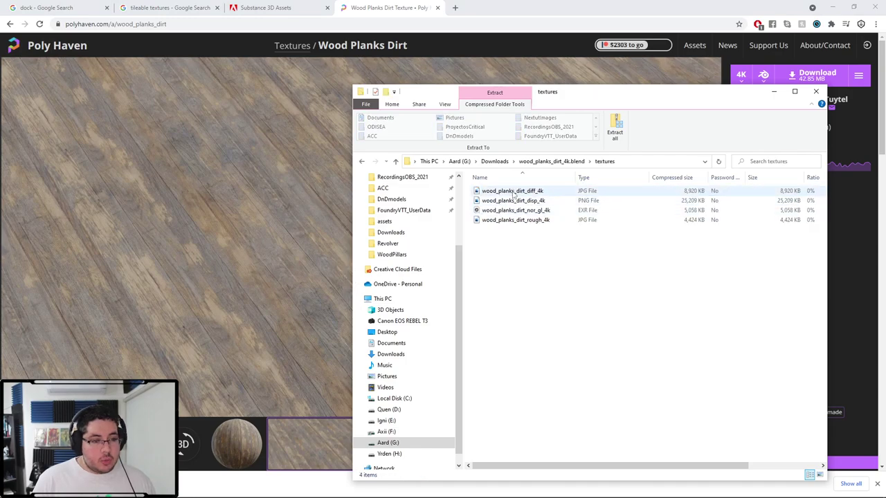
{"action": "left_click", "coordinate": [513, 192]}
{"action": "left_click", "coordinate": [525, 201]}
{"action": "left_click", "coordinate": [529, 210]}
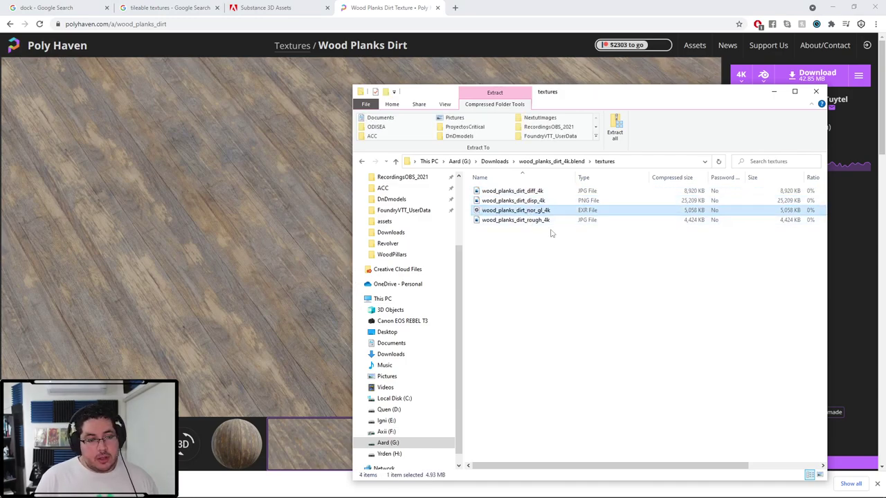
{"action": "left_click", "coordinate": [539, 220]}
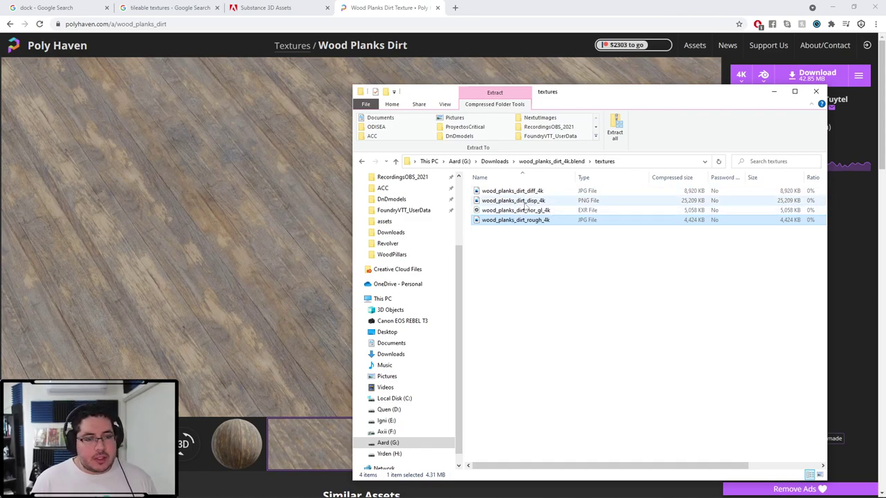
{"action": "left_click", "coordinate": [513, 198]}
{"action": "left_click", "coordinate": [519, 221], "text": "shift"}
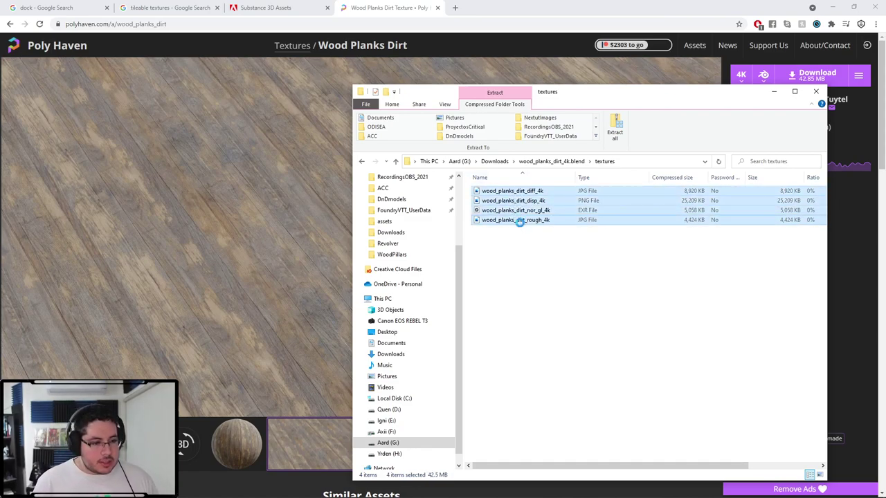
Go to the Lighthouse folder under ProyectosCritical, 2021, Nextut_Live, assets
{"action": "scroll", "coordinate": [402, 229], "scroll_direction": "up", "scroll_amount": 2}
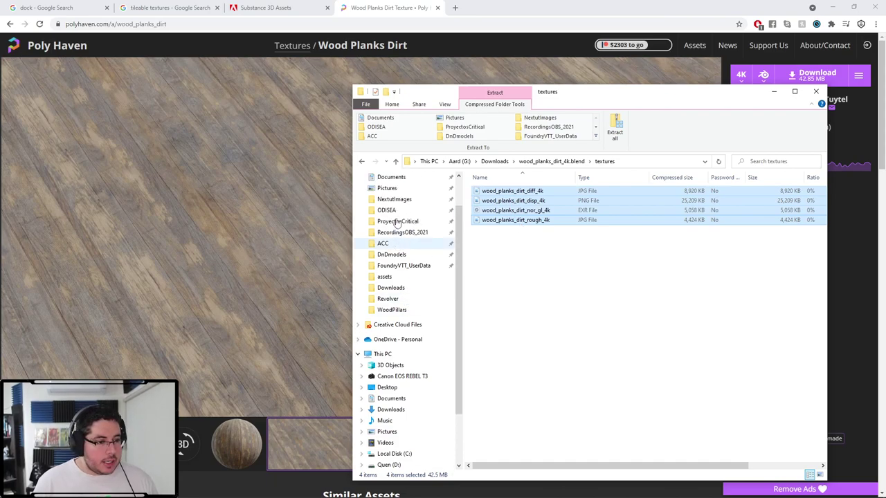
{"action": "left_click", "coordinate": [401, 222]}
{"action": "double_click", "coordinate": [491, 201]}
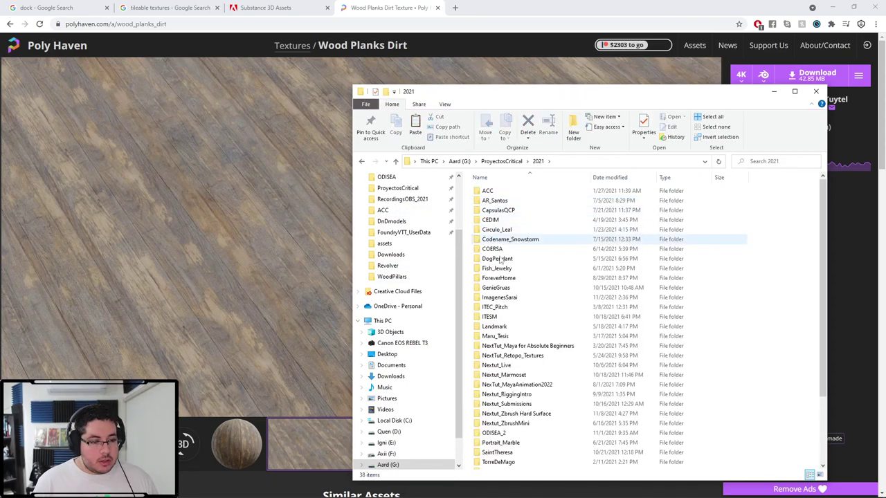
{"action": "scroll", "coordinate": [501, 424], "scroll_direction": "down", "scroll_amount": 2}
{"action": "double_click", "coordinate": [496, 310]}
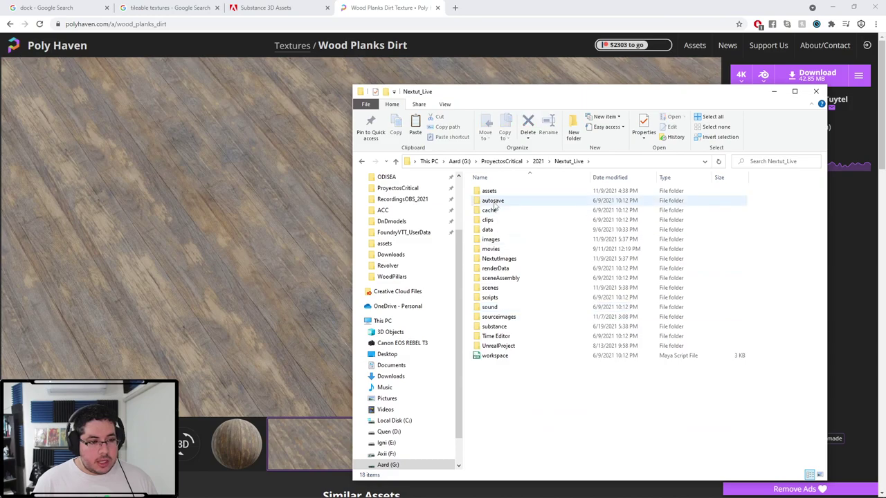
{"action": "left_click", "coordinate": [491, 190]}
{"action": "double_click", "coordinate": [492, 191]}
{"action": "right_click", "coordinate": [542, 405]}
{"action": "left_click", "coordinate": [560, 419]}
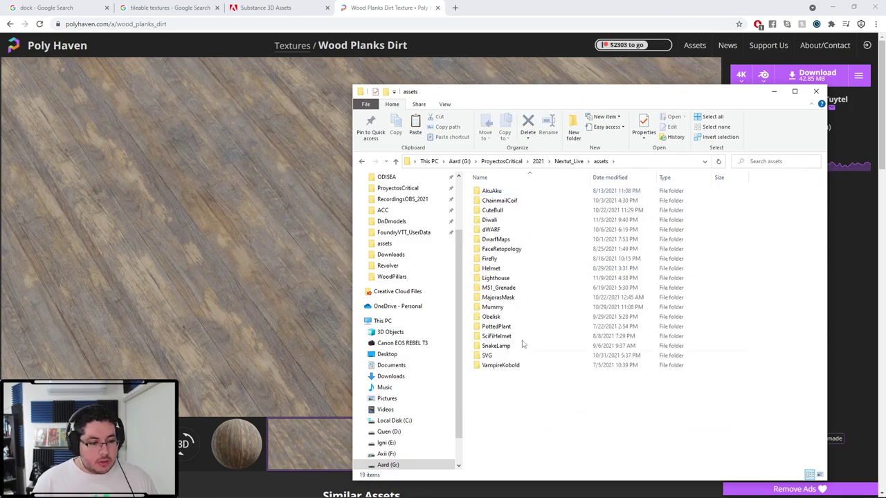
{"action": "double_click", "coordinate": [495, 277]}
Create a folder named TileableWood inside Lighthouse, move the four wood plank maps into it and return to the browser
{"action": "right_click", "coordinate": [535, 353]}
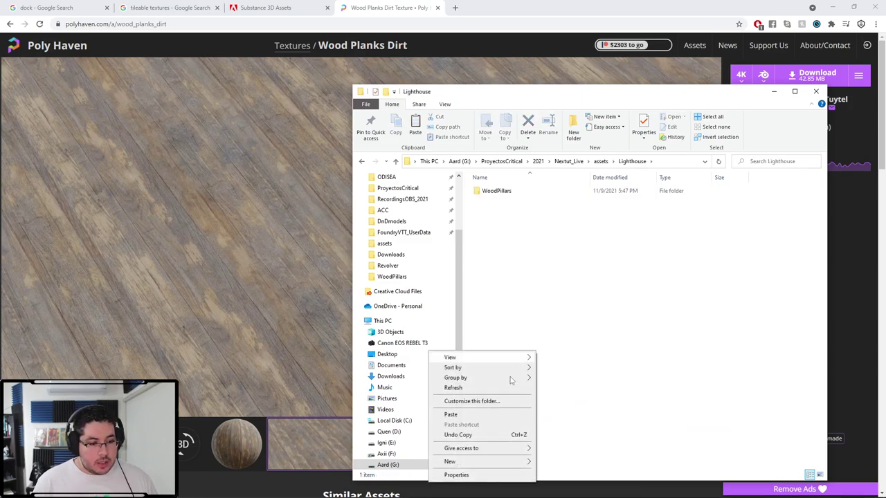
{"action": "mouse_move", "coordinate": [475, 461]}
{"action": "left_click", "coordinate": [578, 386]}
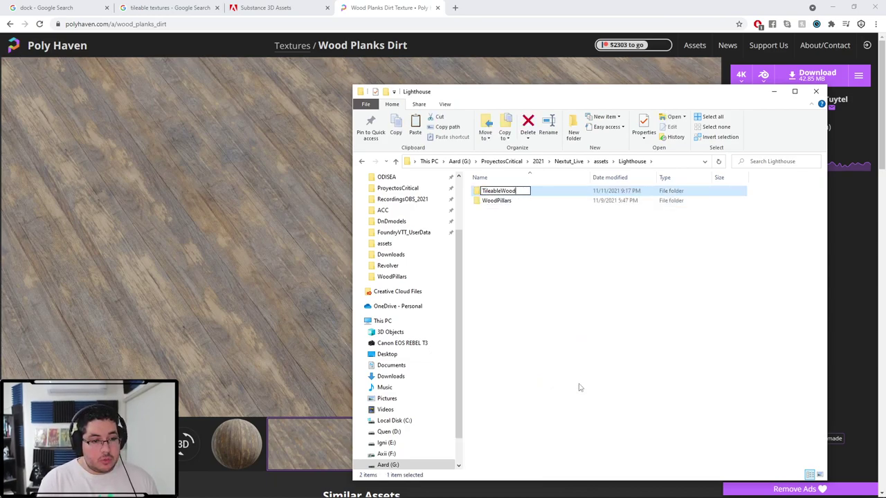
{"action": "key", "text": "Return"}
{"action": "double_click", "coordinate": [537, 193]}
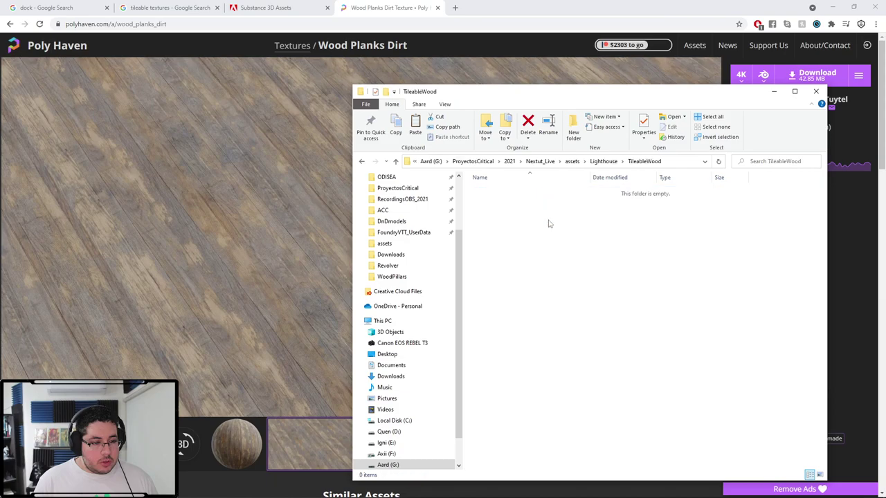
{"action": "key", "text": "ctrl+v"}
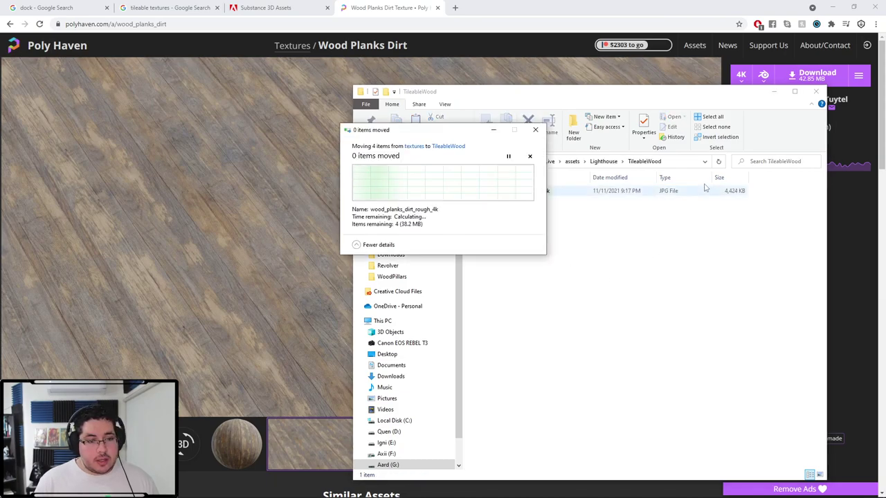
{"action": "left_click", "coordinate": [656, 15]}
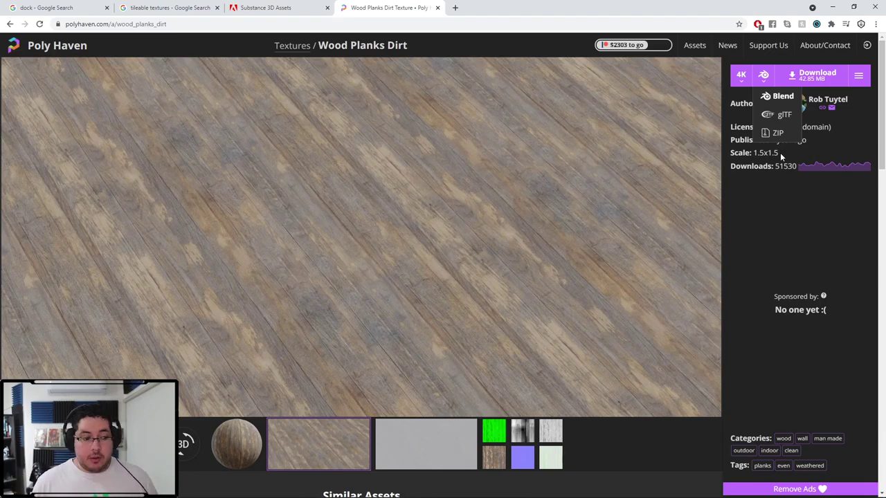
Switch to Maya, add a polygon plane to the lighthouse scene and set its X, Y and Z scale to 150
{"action": "key", "text": "alt+Tab"}
{"action": "left_click", "coordinate": [384, 329]}
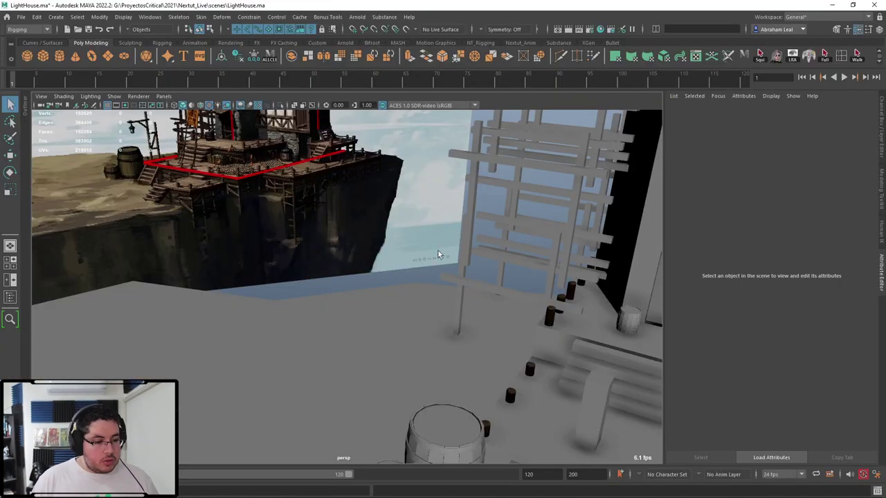
{"action": "left_click_drag", "start_coordinate": [438, 251], "coordinate": [414, 312], "text": "alt"}
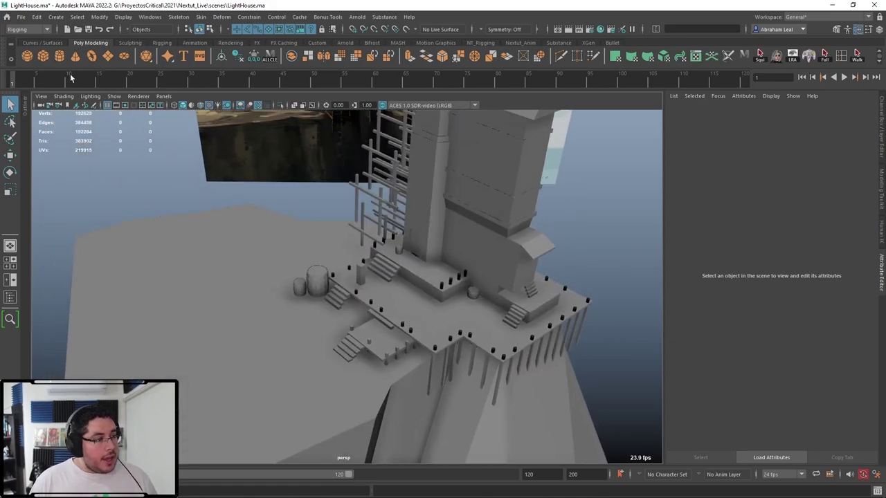
{"action": "key", "text": "ctrl+a"}
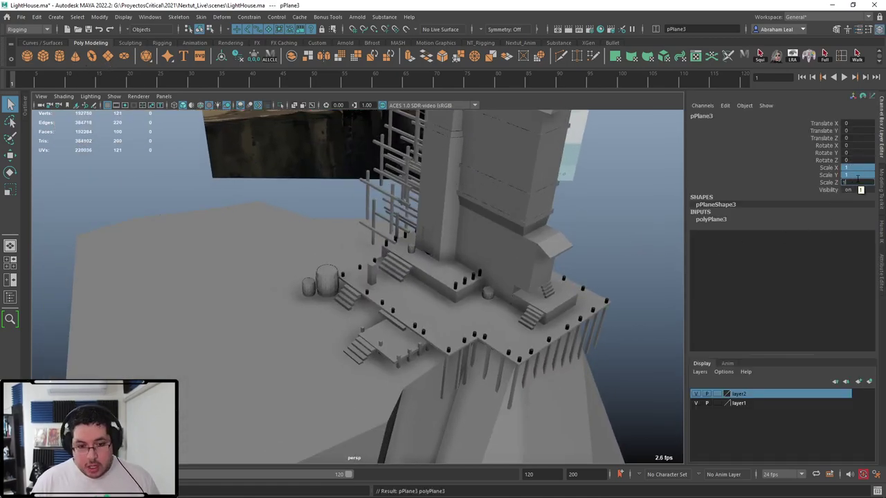
{"action": "left_click_drag", "start_coordinate": [512, 297], "coordinate": [455, 286], "text": "alt"}
{"action": "scroll", "coordinate": [454, 287], "scroll_direction": "up", "scroll_amount": 3}
{"action": "key", "text": "w"}
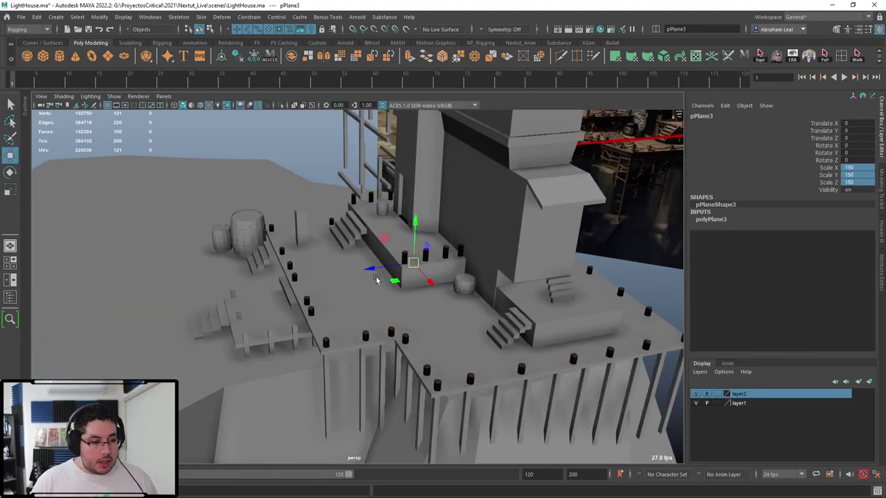
Move the plane along Z to about 430, in front of the dock stairs, and isolate it in the viewport
{"action": "left_click_drag", "start_coordinate": [375, 275], "coordinate": [288, 284]}
{"action": "right_click_drag", "start_coordinate": [321, 253], "coordinate": [464, 339], "text": "alt"}
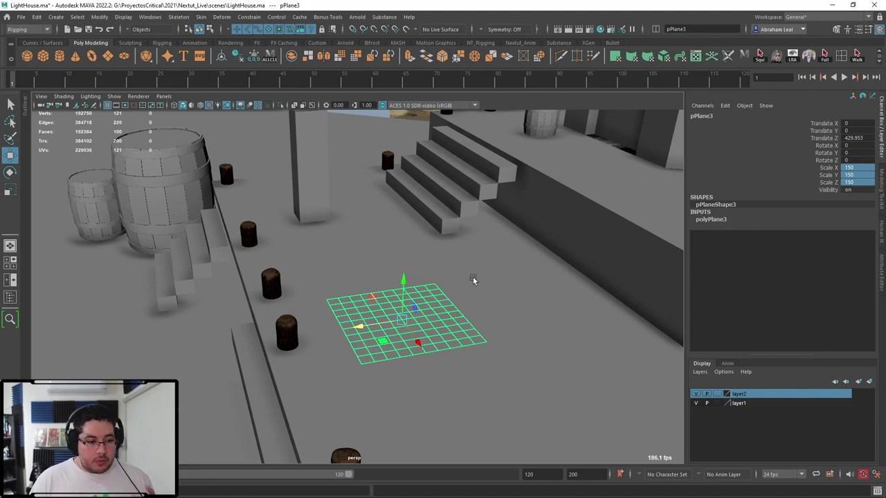
{"action": "left_click_drag", "start_coordinate": [344, 278], "coordinate": [440, 315], "text": "alt"}
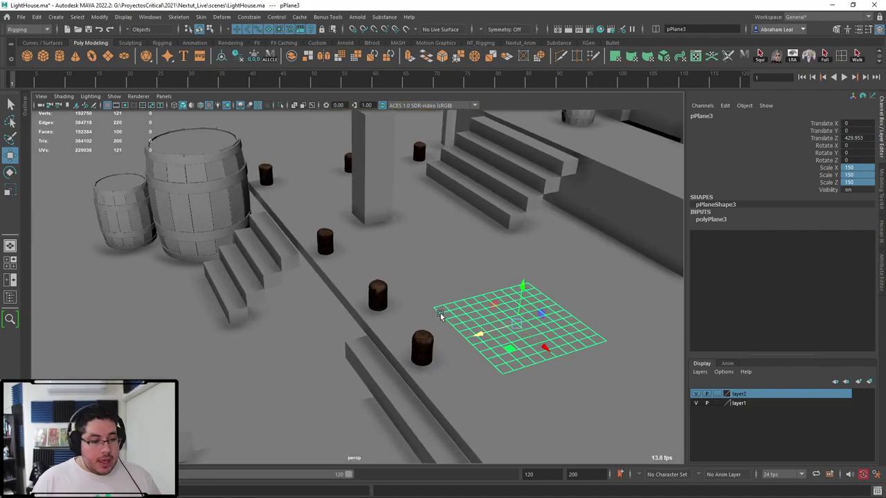
{"action": "left_click", "coordinate": [283, 105]}
{"action": "left_click", "coordinate": [468, 216]}
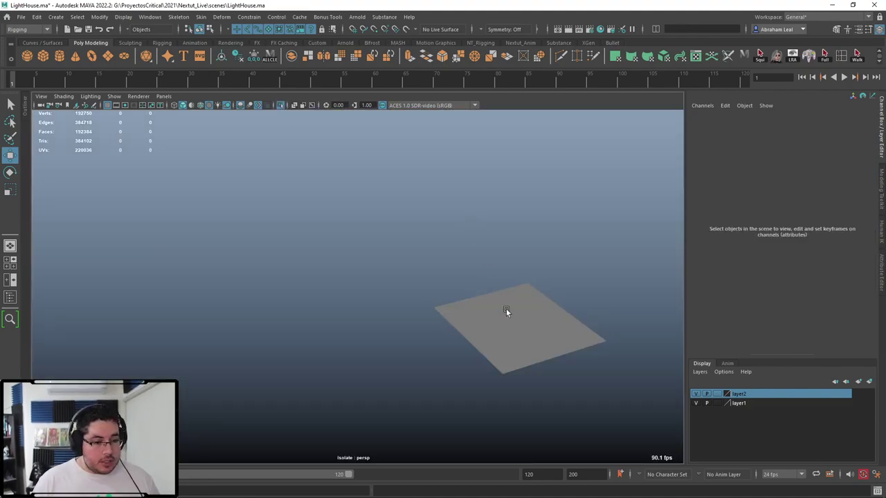
Assign a new Lambert material to the plane and name it M_TileableWood
{"action": "left_click", "coordinate": [505, 309]}
{"action": "right_click_drag", "start_coordinate": [506, 310], "coordinate": [505, 474]}
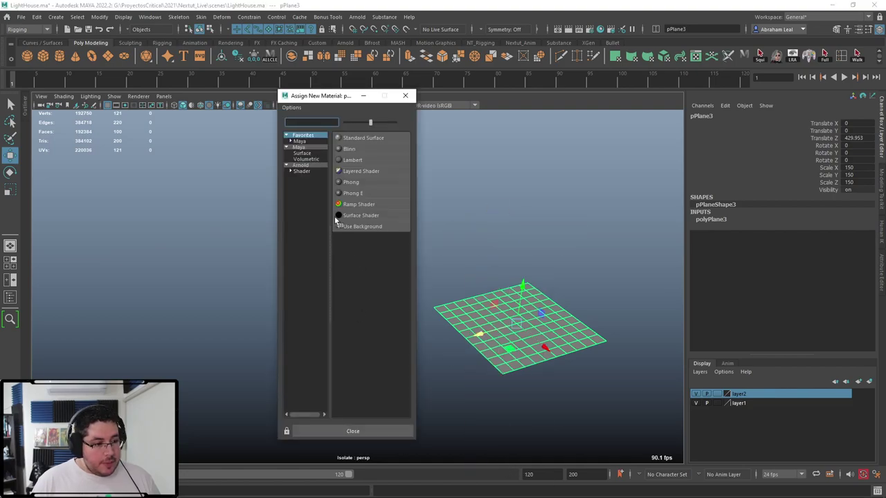
{"action": "left_click", "coordinate": [353, 160]}
{"action": "left_click", "coordinate": [799, 114]}
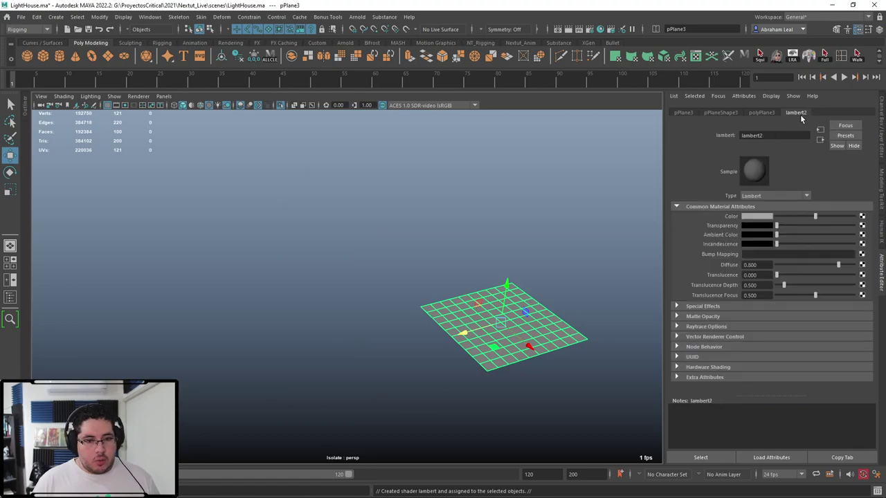
{"action": "left_click_drag", "start_coordinate": [776, 135], "coordinate": [701, 129]}
{"action": "type", "text": "M_"}
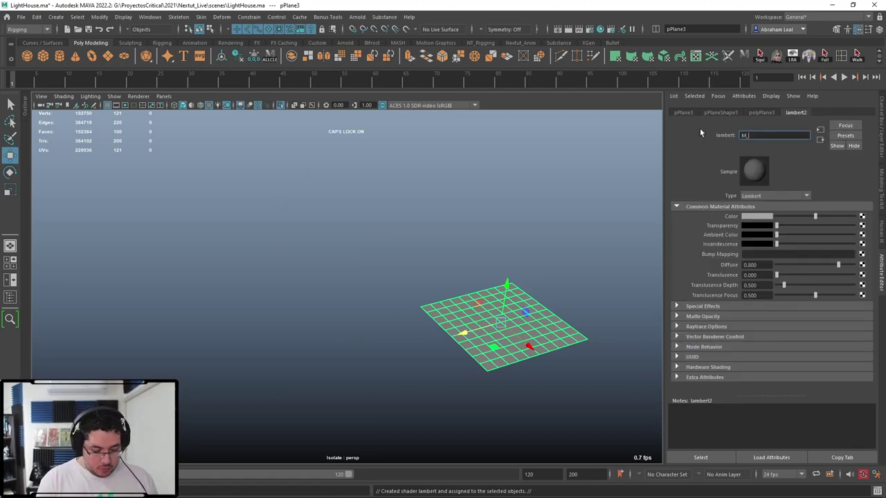
{"action": "type", "text": "Tileable"}
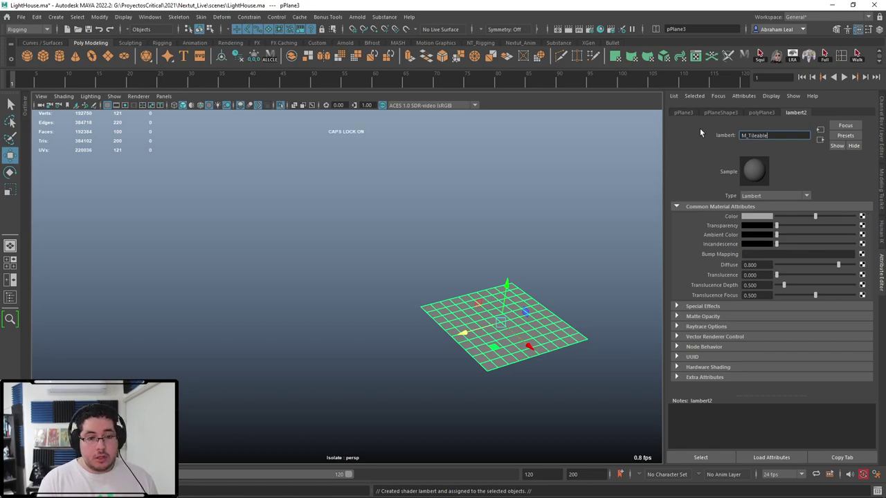
{"action": "type", "text": "Wood"}
{"action": "key", "text": "Return"}
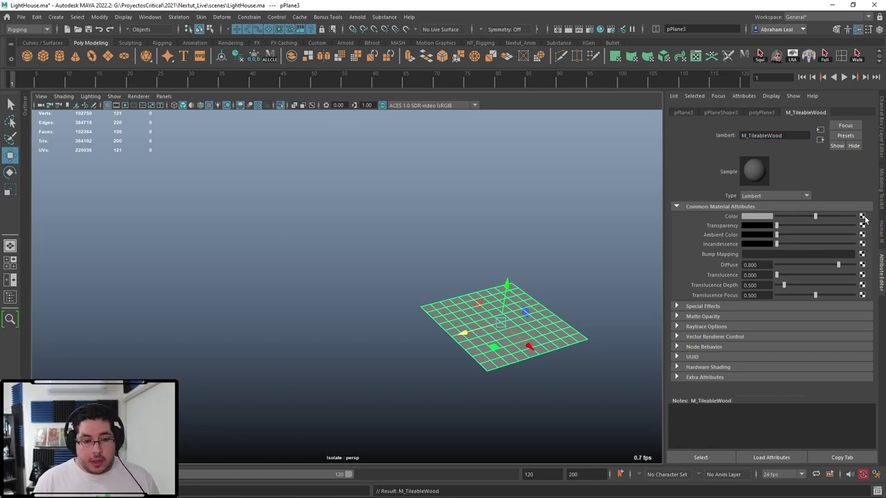
Connect a file texture to the material's Color and browse for its image in assets, Lighthouse, TileableWood
{"action": "left_click", "coordinate": [862, 216]}
{"action": "left_click", "coordinate": [377, 249]}
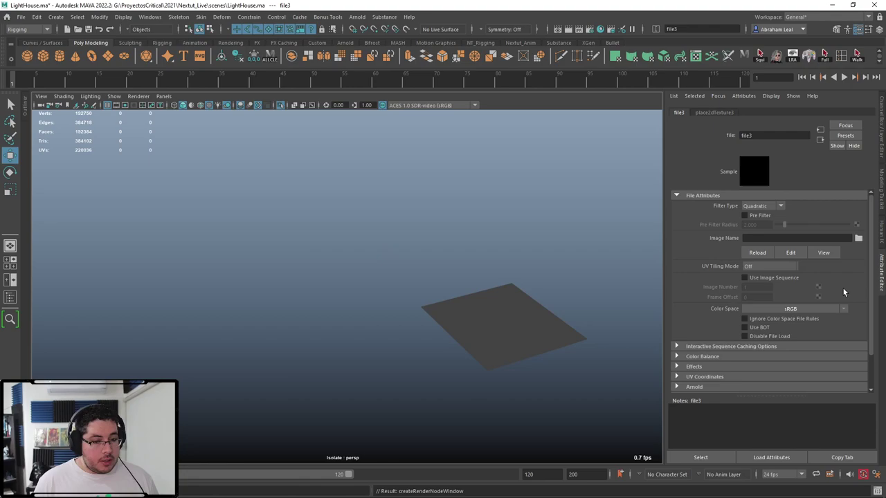
{"action": "left_click", "coordinate": [858, 238]}
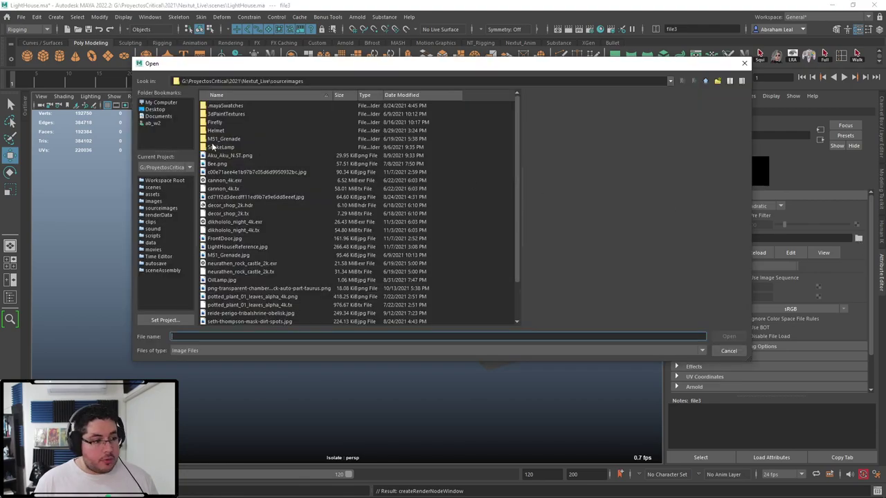
{"action": "left_click", "coordinate": [152, 195]}
{"action": "double_click", "coordinate": [226, 181]}
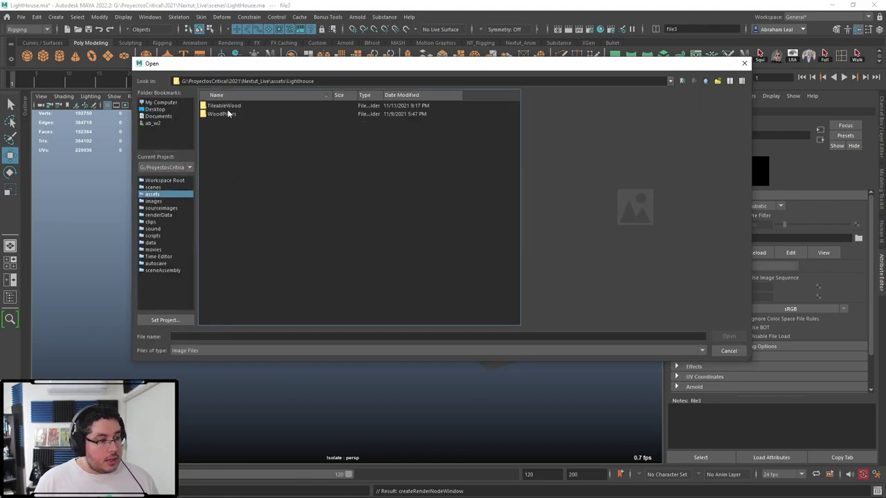
{"action": "double_click", "coordinate": [228, 114]}
{"action": "left_click", "coordinate": [229, 106]}
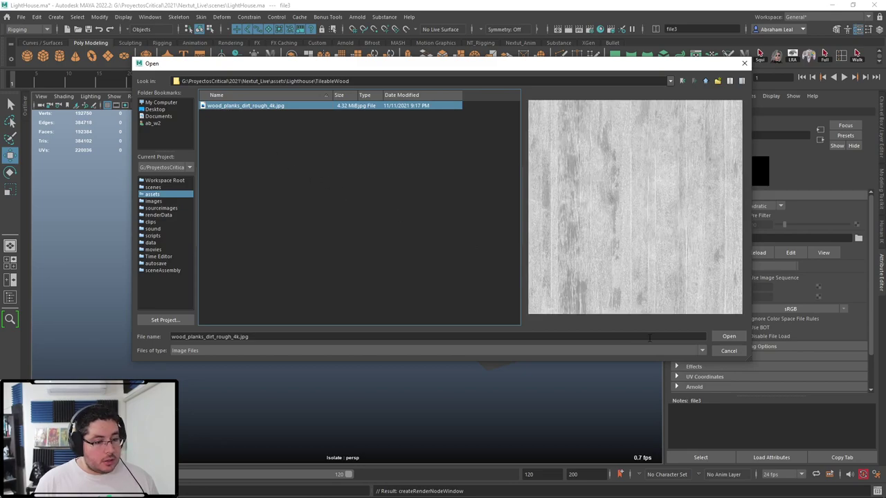
Switch to File Explorer and check which wood plank maps are in the TileableWood folder
{"action": "key", "text": "alt+Tab"}
{"action": "left_click", "coordinate": [209, 323]}
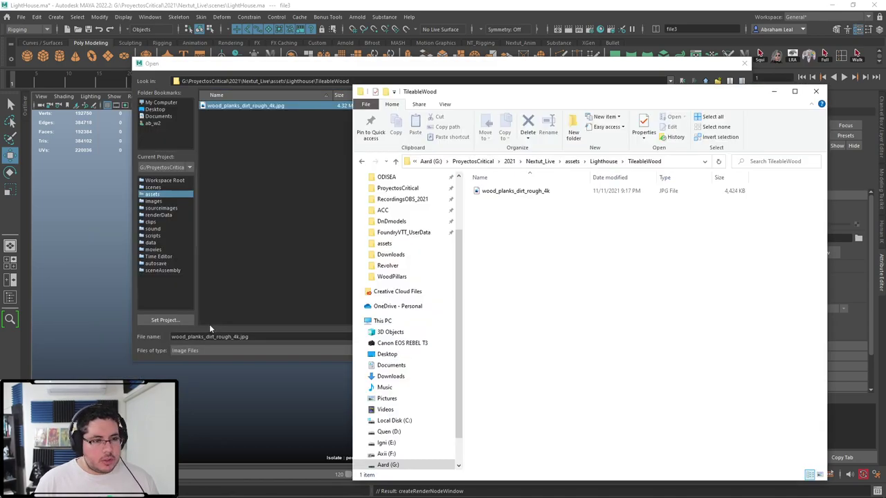
{"action": "key", "text": "alt+Tab"}
{"action": "key", "text": "alt+Tab"}
{"action": "left_click", "coordinate": [234, 333]}
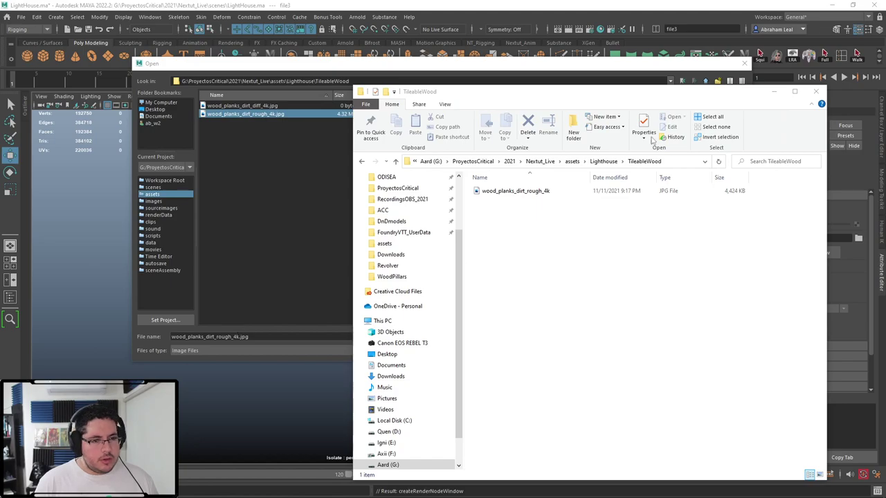
Bring up the Downloads folder and try to open the wood_planks_dirt_4k.blend archive in a new window
{"action": "key", "text": "alt+Tab"}
{"action": "key", "text": "Tab"}
{"action": "key", "text": "Tab"}
{"action": "key", "text": "Tab"}
{"action": "key", "text": "Tab"}
{"action": "key", "text": "Tab"}
{"action": "key", "text": "Tab"}
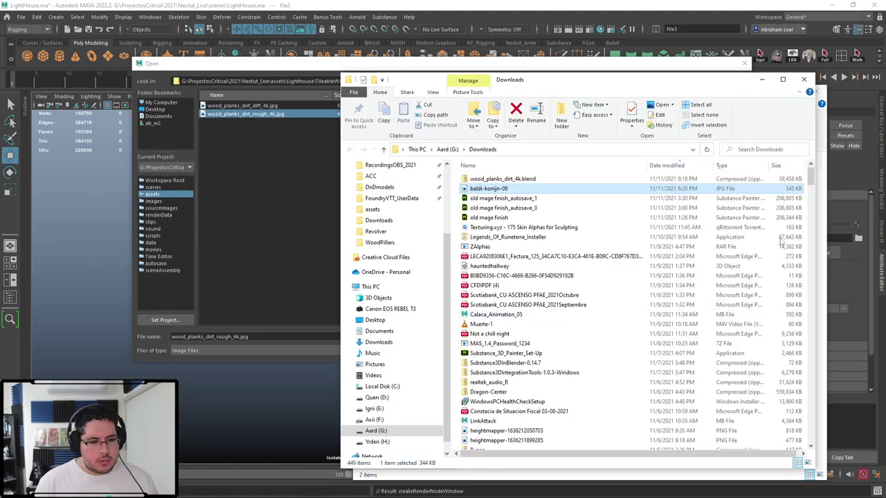
{"action": "right_click", "coordinate": [491, 181]}
{"action": "left_click", "coordinate": [451, 194]}
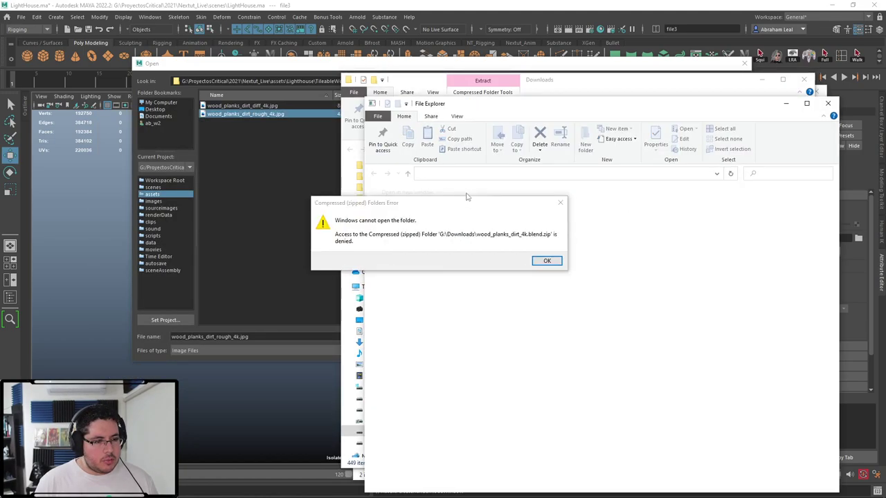
{"action": "left_click", "coordinate": [560, 202]}
Try to process the wood_planks_dirt_4k.blend archive in Downloads with 7-Zip
{"action": "right_click", "coordinate": [502, 179]}
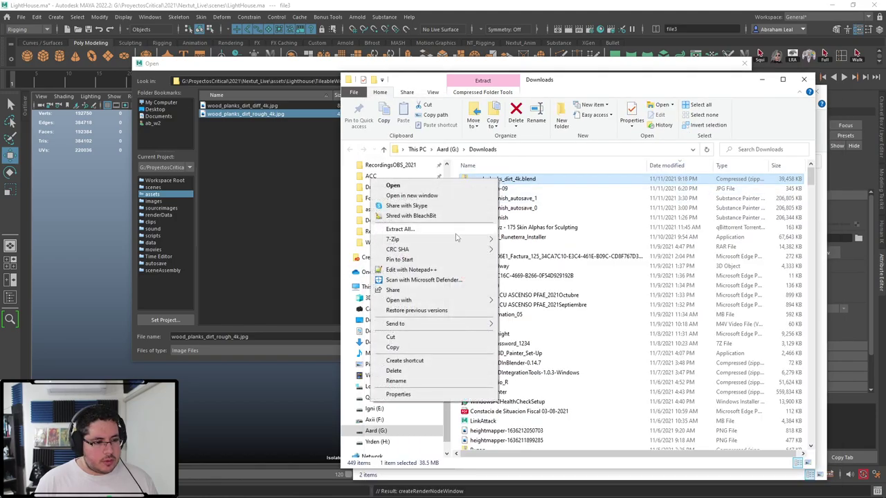
{"action": "mouse_move", "coordinate": [459, 241]}
{"action": "left_click", "coordinate": [517, 240]}
{"action": "key", "text": "alt+Tab"}
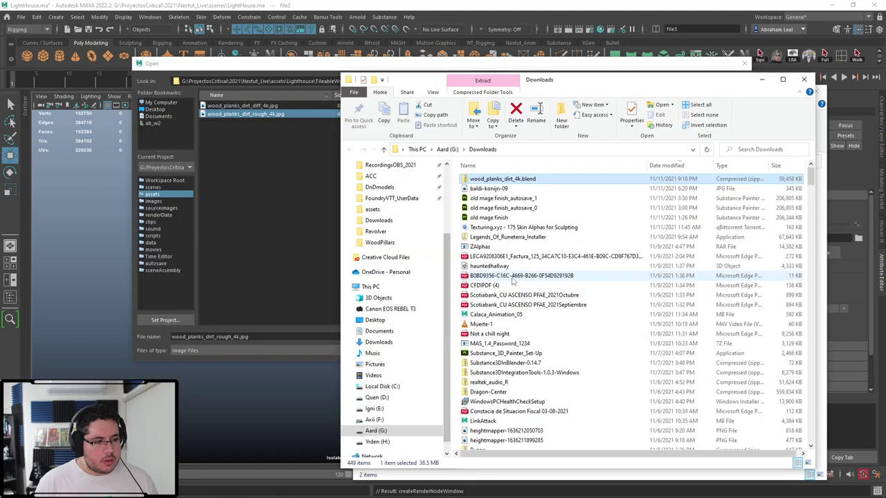
{"action": "key", "text": "alt+Tab"}
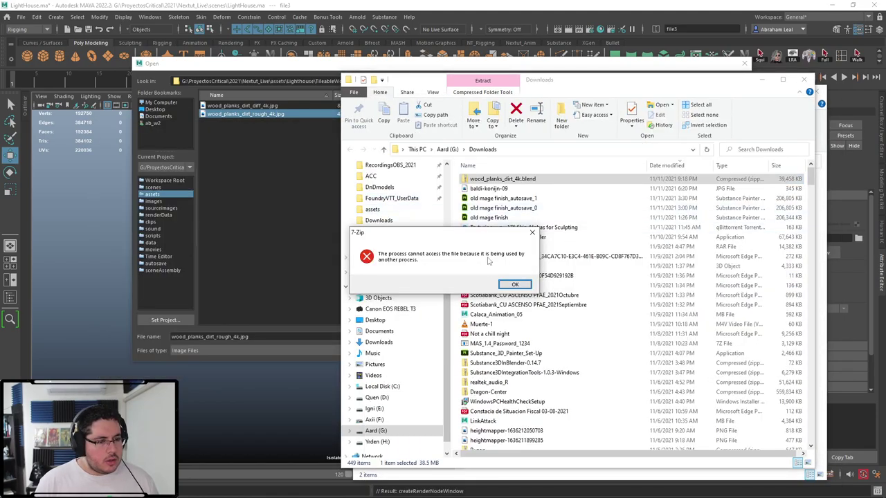
{"action": "left_click", "coordinate": [511, 284]}
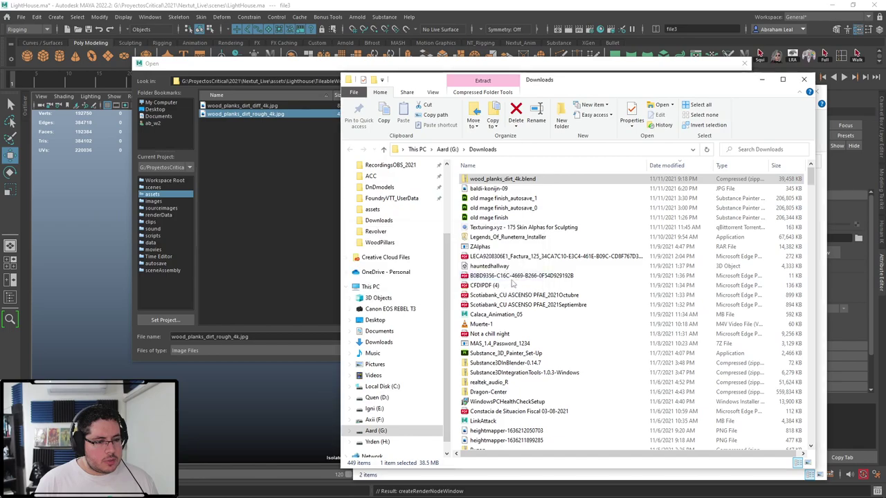
Cancel the running move of the four texture files into the TileableWood folder
{"action": "key", "text": "alt+Tab"}
{"action": "left_click", "coordinate": [324, 315]}
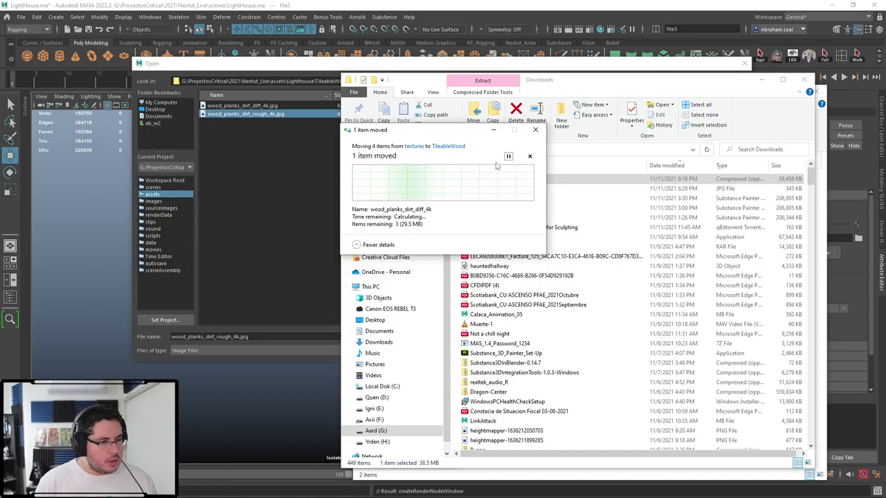
{"action": "left_click", "coordinate": [536, 132]}
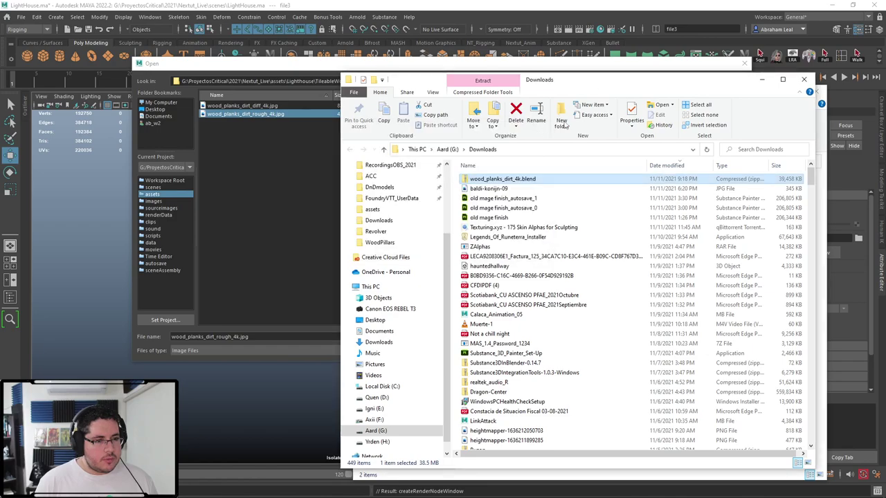
Try the 7-Zip operation on the wood_planks_dirt_4k.blend archive again after stopping the file move
{"action": "right_click", "coordinate": [513, 207]}
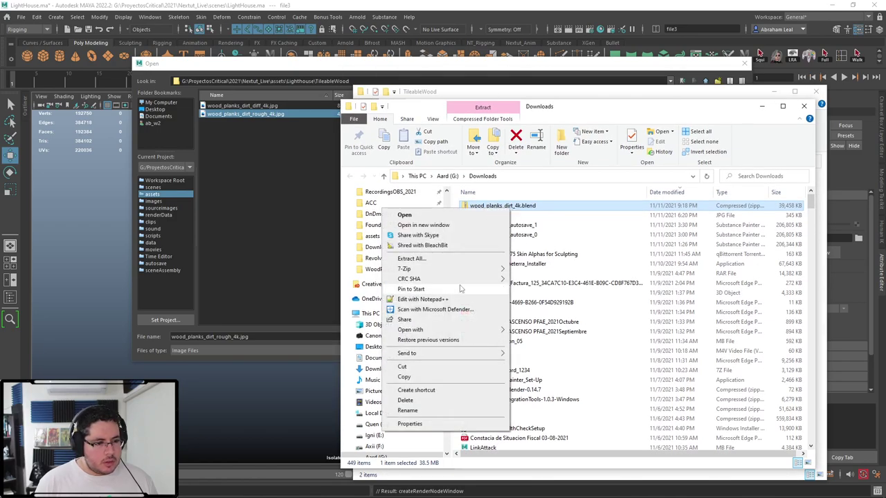
{"action": "mouse_move", "coordinate": [443, 271]}
{"action": "left_click", "coordinate": [547, 270]}
{"action": "left_click", "coordinate": [515, 285]}
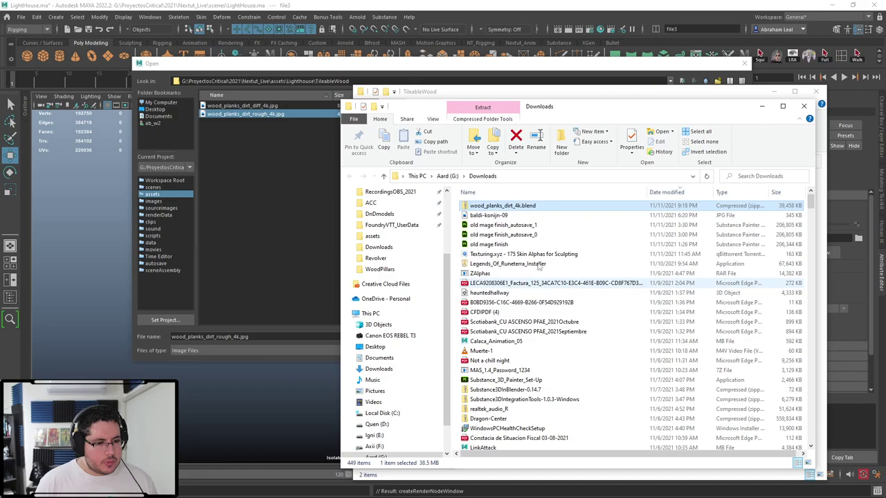
Arrange the TileableWood and Downloads windows and check which wood plank maps are in TileableWood
{"action": "left_click", "coordinate": [571, 93]}
{"action": "left_click_drag", "start_coordinate": [572, 96], "coordinate": [488, 97]}
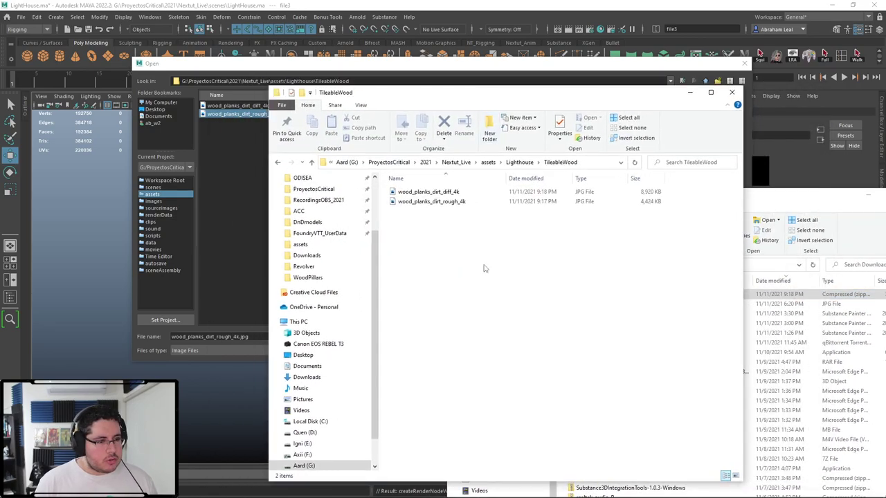
{"action": "left_click", "coordinate": [453, 193]}
{"action": "left_click", "coordinate": [544, 233]}
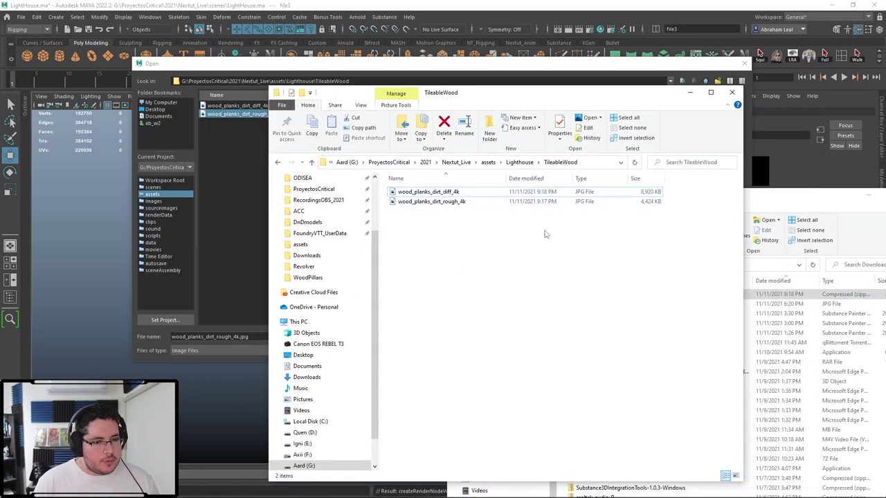
{"action": "left_click_drag", "start_coordinate": [765, 205], "coordinate": [602, 117]}
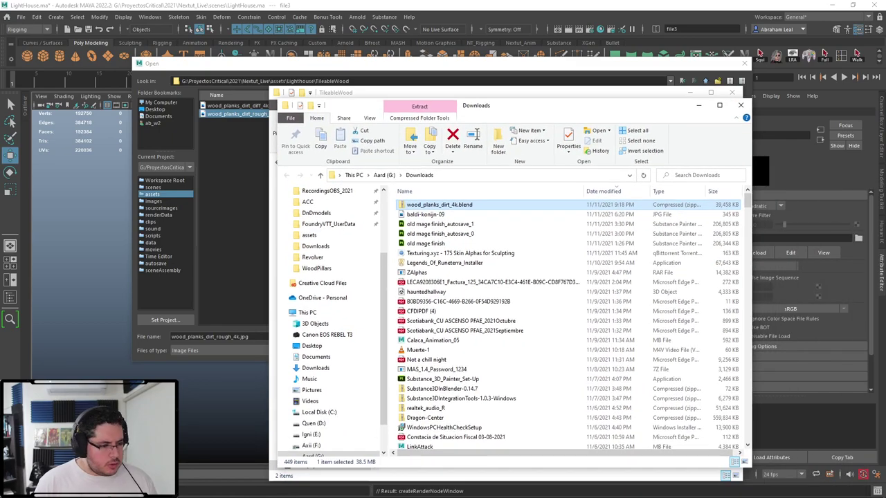
{"action": "key", "text": "alt+Tab"}
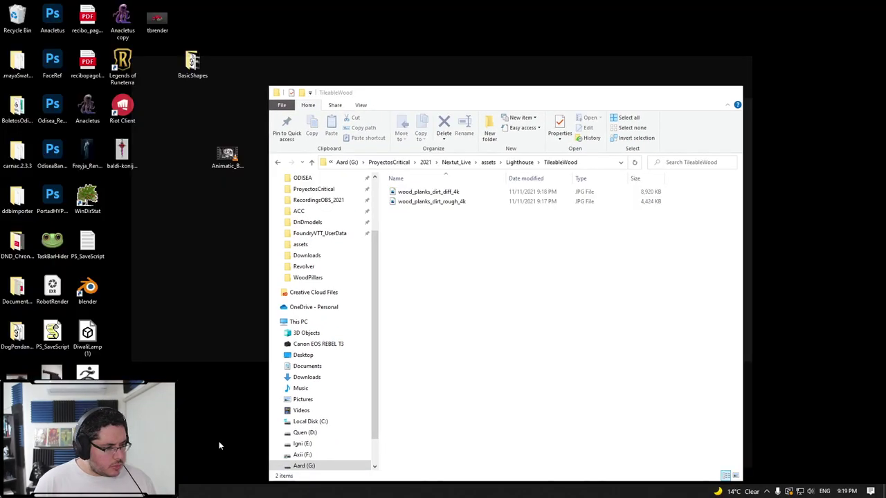
Retry the 7-Zip operation on the wood_planks_dirt_4k.blend archive in Downloads
{"action": "right_click", "coordinate": [437, 204]}
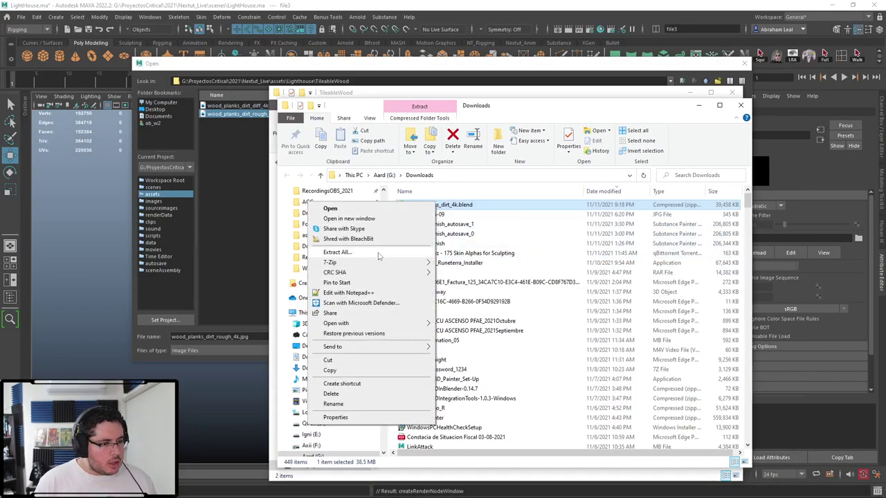
{"action": "mouse_move", "coordinate": [377, 264]}
{"action": "left_click", "coordinate": [475, 260]}
{"action": "left_click", "coordinate": [515, 284]}
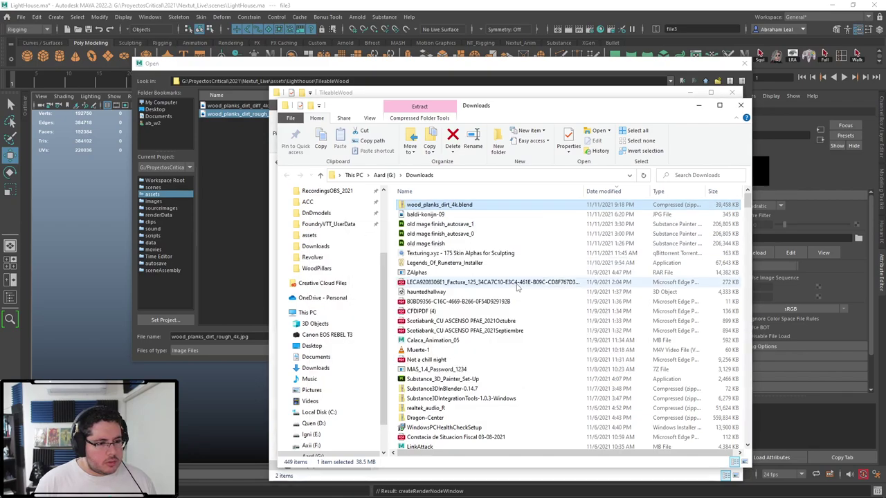
Close the Downloads and TileableWood windows and cancel the texture image selection in Maya
{"action": "left_click", "coordinate": [740, 105]}
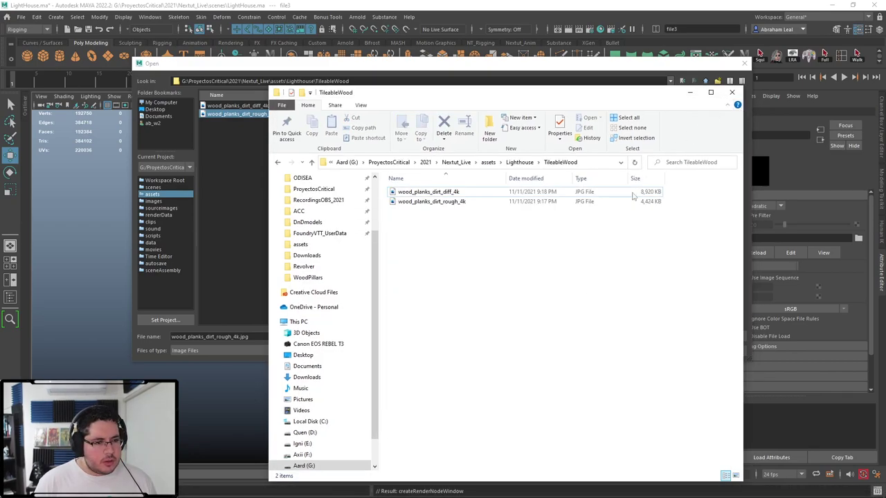
{"action": "left_click", "coordinate": [725, 95]}
{"action": "left_click", "coordinate": [745, 63]}
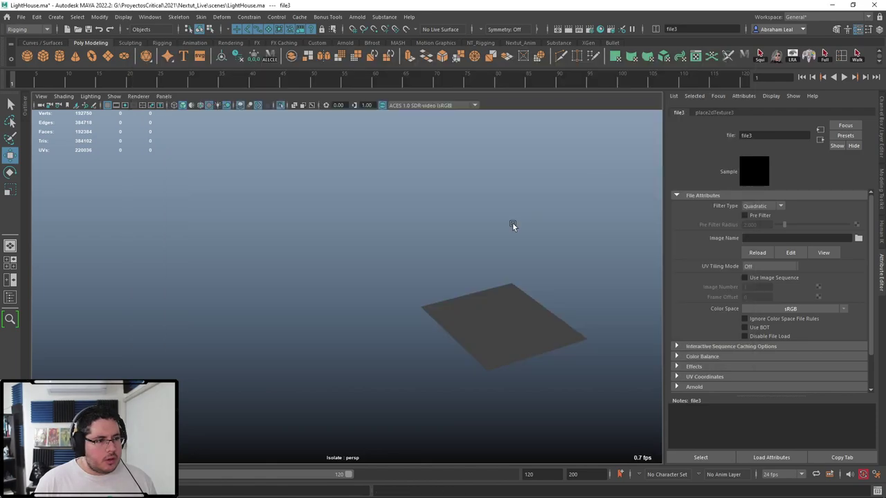
Open a File Explorer window and browse to the Downloads folder on the Aard (G:) drive
{"action": "left_click", "coordinate": [512, 223]}
{"action": "left_click", "coordinate": [14, 491]}
{"action": "key", "text": "super+e"}
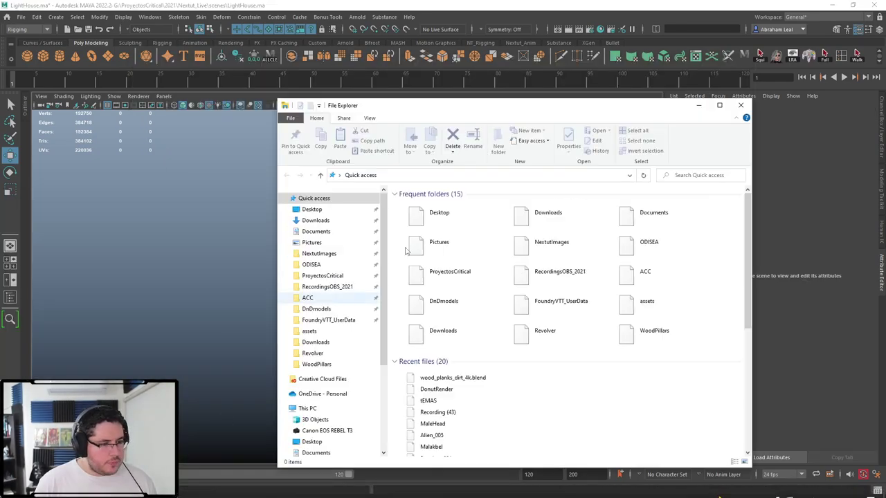
{"action": "left_click", "coordinate": [315, 220]}
{"action": "left_click", "coordinate": [450, 217]}
{"action": "right_click", "coordinate": [297, 220]}
{"action": "left_click", "coordinate": [313, 209]}
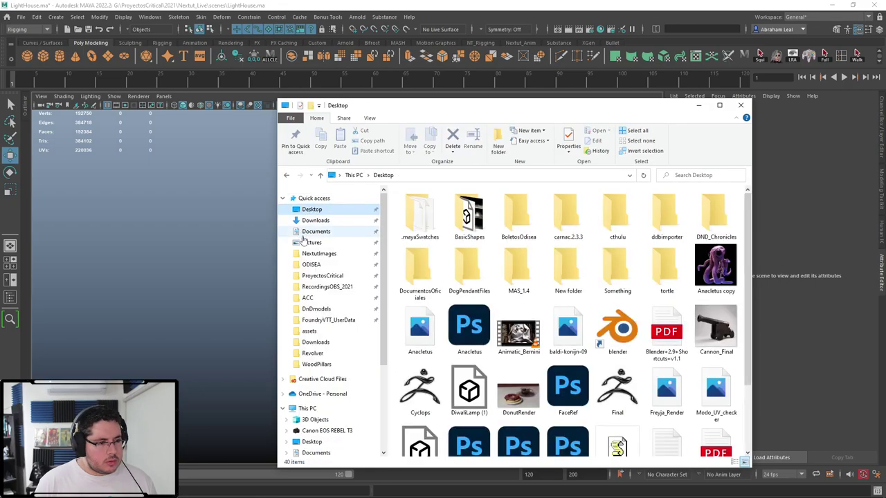
{"action": "left_click", "coordinate": [320, 242]}
{"action": "left_click", "coordinate": [315, 309]}
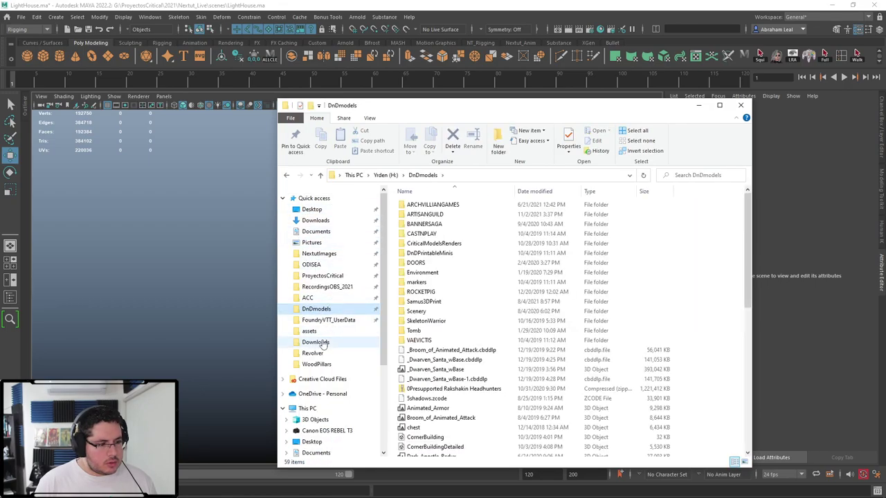
{"action": "left_click", "coordinate": [315, 342]}
Try to open the wood_planks_dirt_4k.blend archive with 7-Zip once more, and close the dialog and the Downloads window
{"action": "left_click", "coordinate": [423, 205]}
{"action": "right_click", "coordinate": [423, 205]}
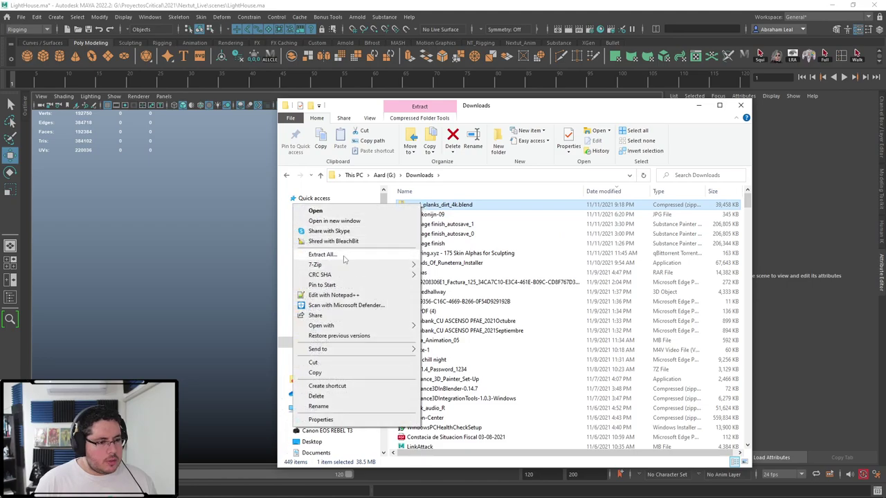
{"action": "mouse_move", "coordinate": [342, 265]}
{"action": "left_click", "coordinate": [435, 267]}
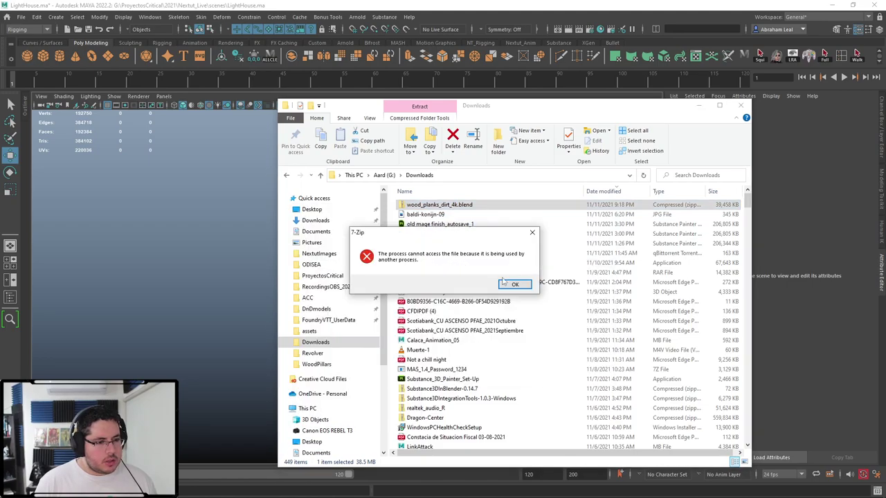
{"action": "left_click", "coordinate": [728, 134]}
{"action": "left_click", "coordinate": [740, 106]}
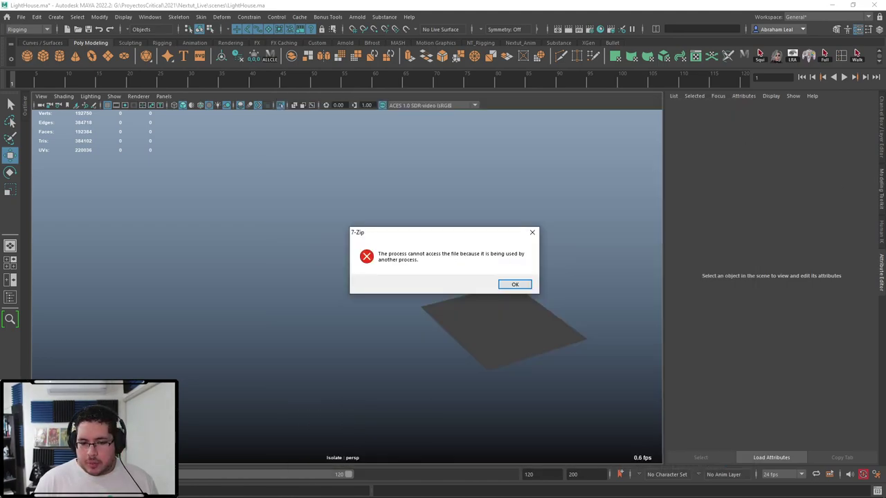
{"action": "left_click", "coordinate": [515, 285]}
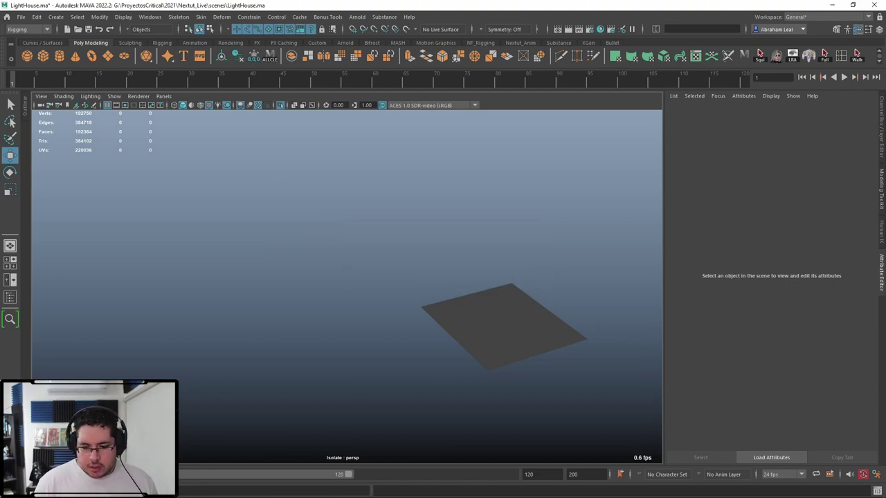
Switch to the Poly Haven page and download the Wood Planks Dirt 4K ZIP with only the JPG maps, excluding Blend and Gltf
{"action": "key", "text": "alt+Tab"}
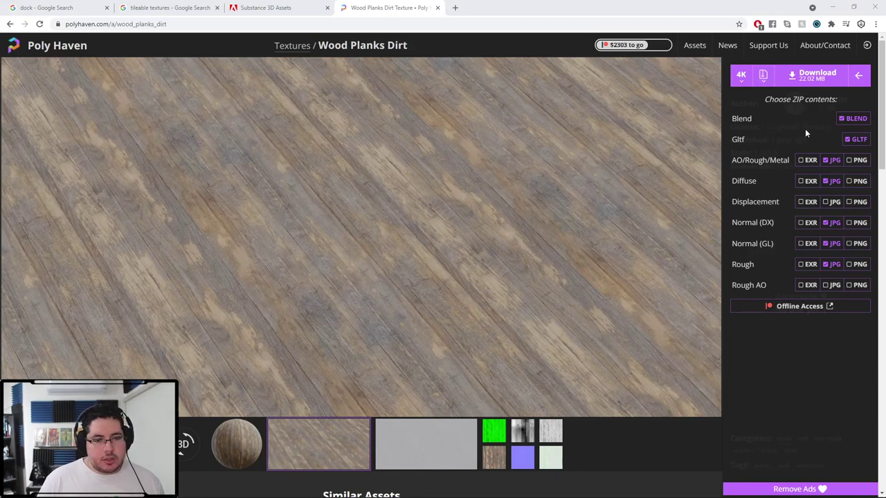
{"action": "left_click", "coordinate": [763, 76]}
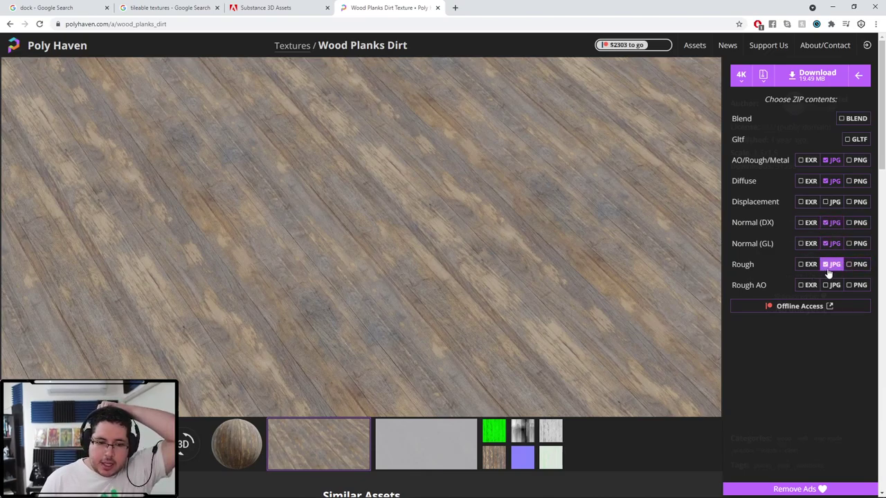
{"action": "left_click", "coordinate": [803, 83]}
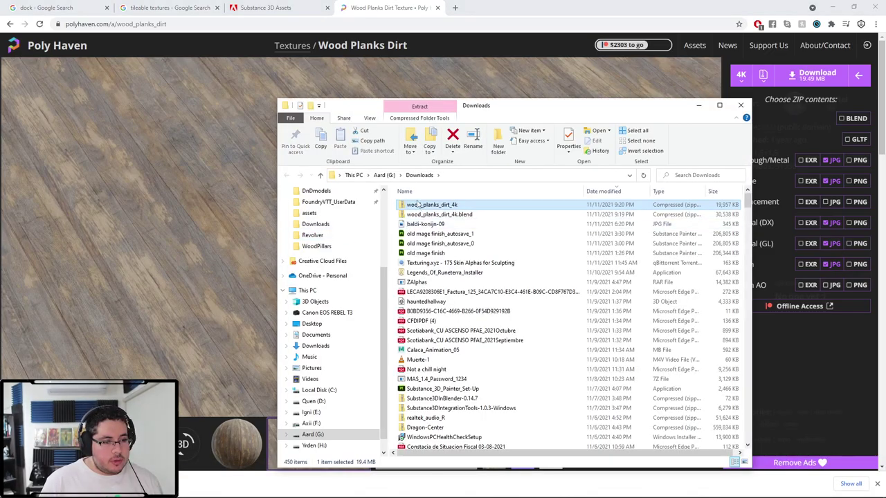
Open the downloaded wood_planks_dirt_4k archive in 7-Zip and move its window clear of the taskbar area
{"action": "right_click", "coordinate": [417, 205]}
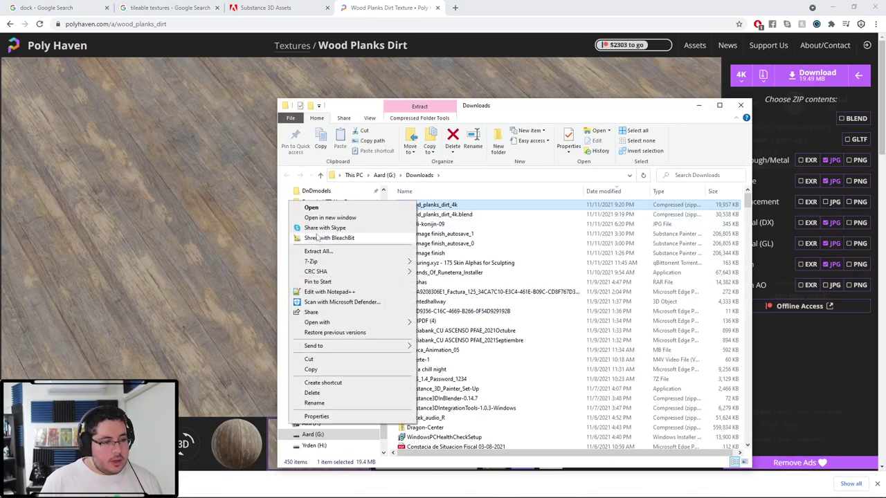
{"action": "mouse_move", "coordinate": [332, 262]}
{"action": "left_click", "coordinate": [443, 260]}
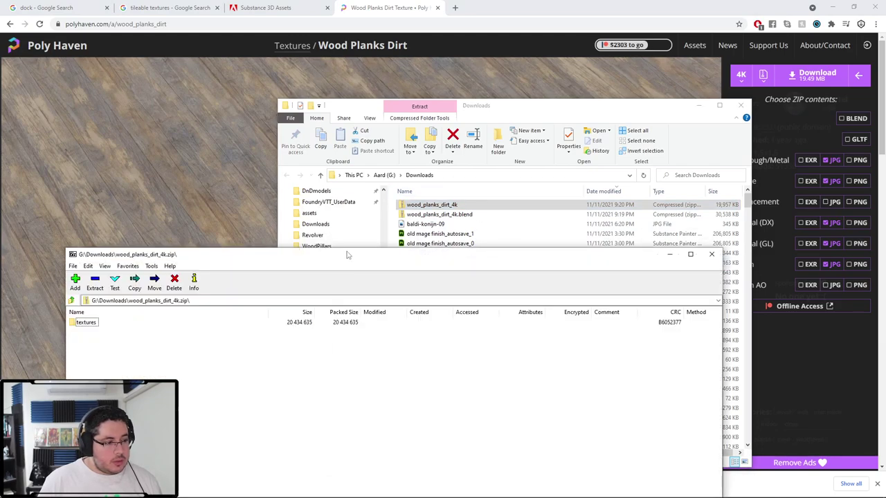
{"action": "left_click_drag", "start_coordinate": [348, 256], "coordinate": [367, 136]}
{"action": "key", "text": "alt+Tab"}
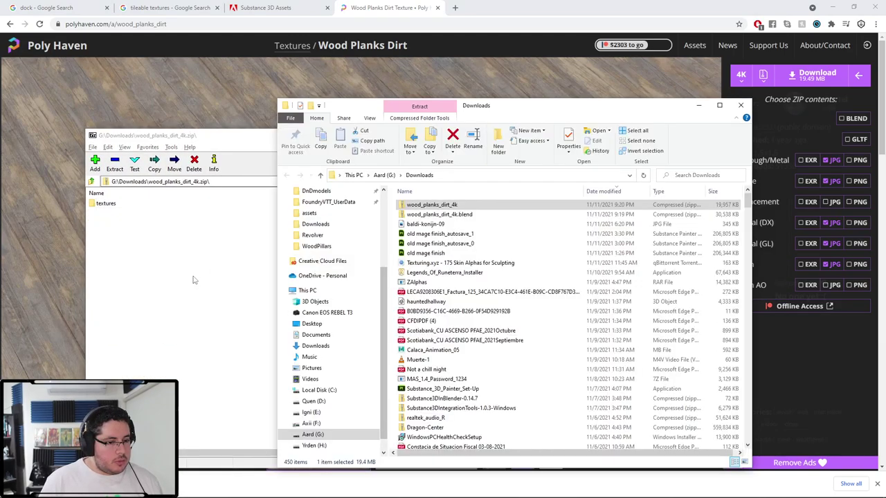
Open the ProyectosCritical folder in File Explorer and browse through 2021, Nextut_Live, assets and Lighthouse to the TileableWood folder
{"action": "key", "text": "super"}
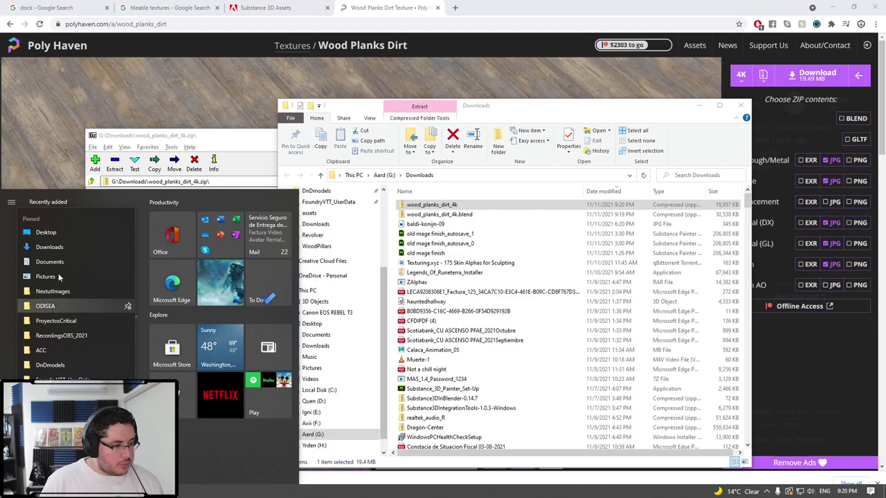
{"action": "left_click", "coordinate": [61, 327]}
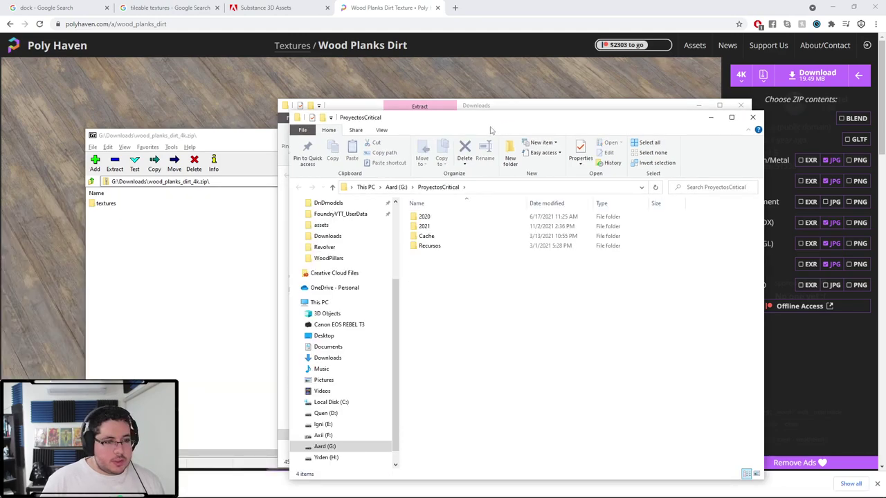
{"action": "left_click", "coordinate": [500, 198]}
{"action": "double_click", "coordinate": [500, 204]}
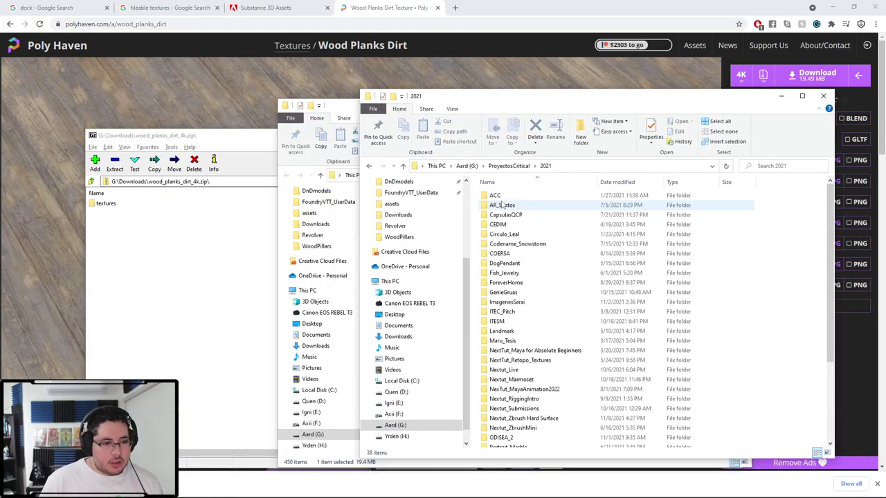
{"action": "double_click", "coordinate": [504, 370]}
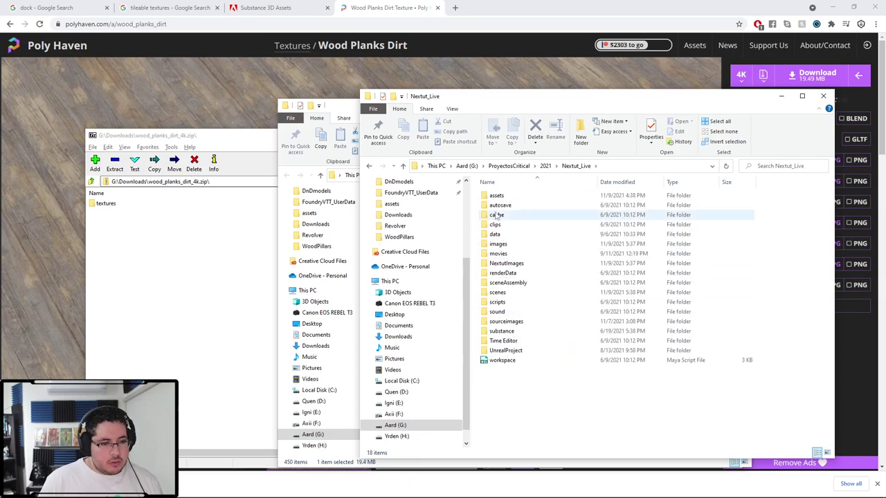
{"action": "double_click", "coordinate": [499, 196]}
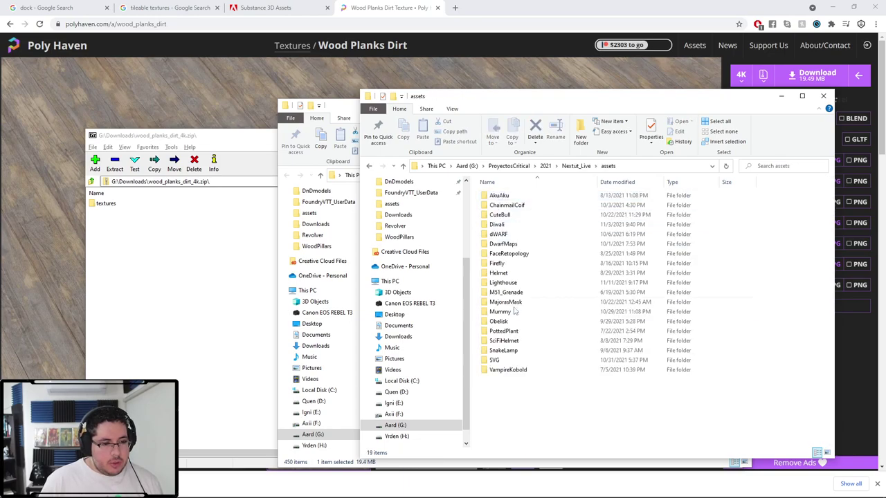
{"action": "double_click", "coordinate": [503, 282]}
{"action": "left_click", "coordinate": [501, 205]}
{"action": "double_click", "coordinate": [501, 206]}
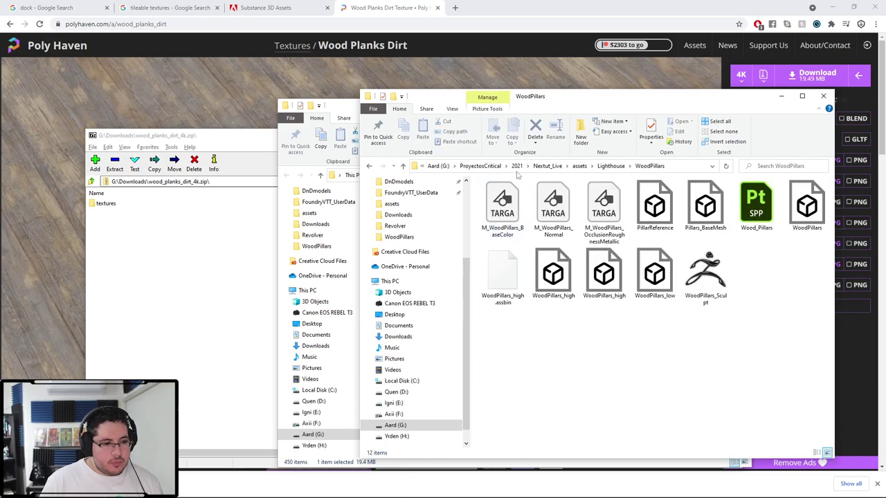
{"action": "left_click", "coordinate": [602, 166]}
{"action": "double_click", "coordinate": [504, 195]}
Extract the archive's textures folder into TileableWood and close the 7-Zip window
{"action": "left_click_drag", "start_coordinate": [118, 207], "coordinate": [768, 259]}
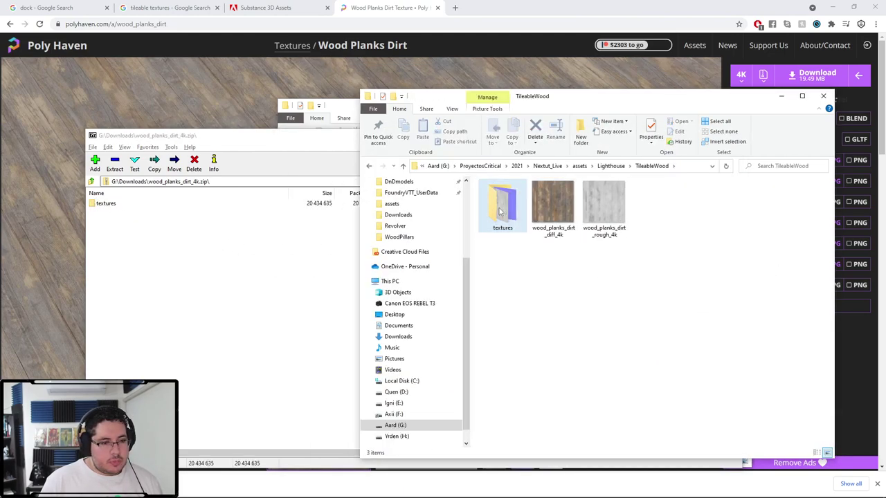
{"action": "left_click", "coordinate": [301, 153]}
{"action": "left_click", "coordinate": [732, 136]}
Switch to Maya and load wood_planks_dirt_diff_4k.jpg from TileableWood's textures folder as the plane's M_TileableWood color texture
{"action": "key", "text": "alt+Tab"}
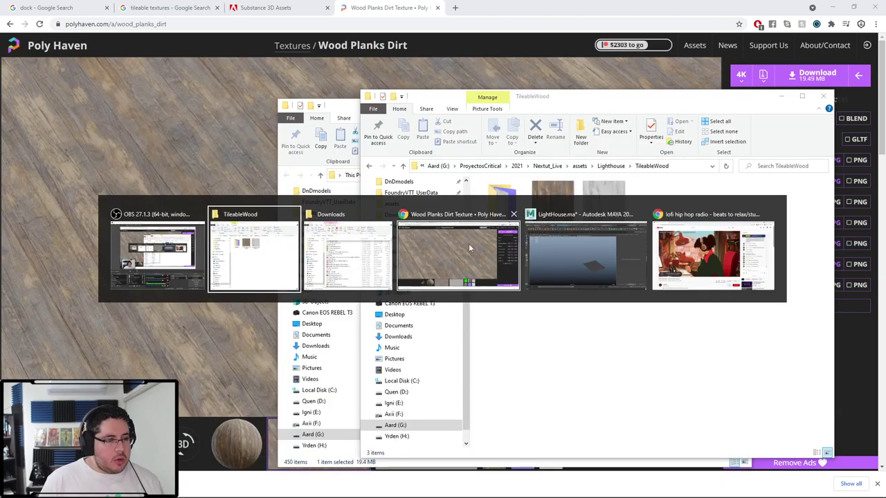
{"action": "left_click", "coordinate": [581, 238]}
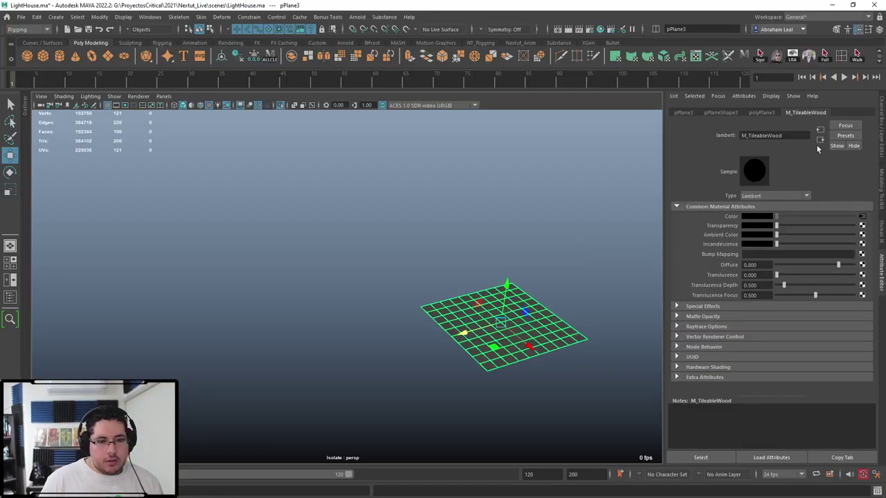
{"action": "left_click", "coordinate": [863, 216]}
{"action": "left_click", "coordinate": [858, 240]}
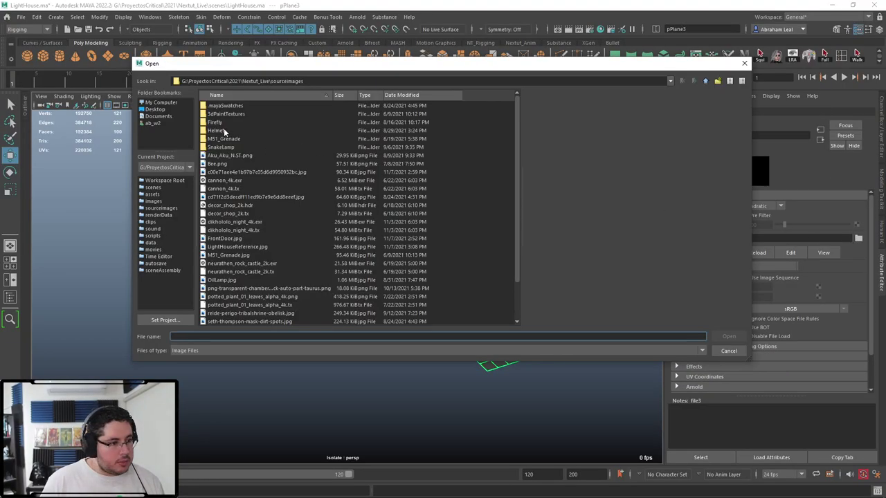
{"action": "left_click", "coordinate": [153, 195]}
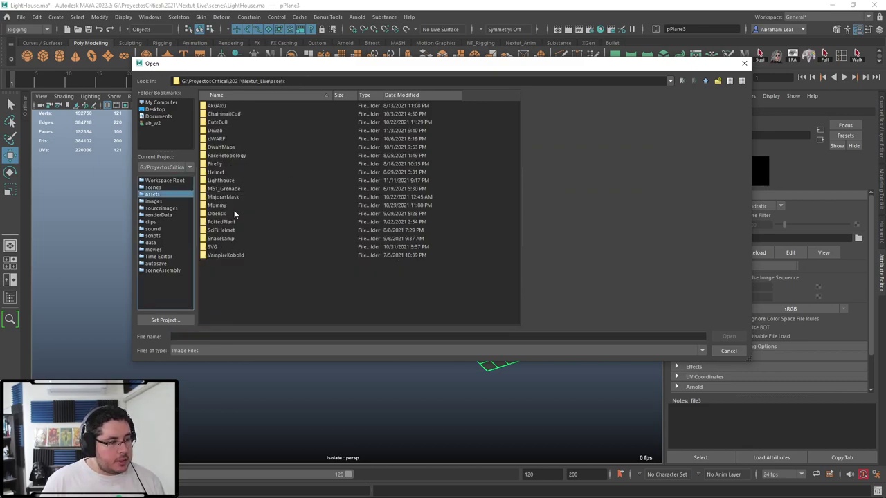
{"action": "double_click", "coordinate": [221, 181]}
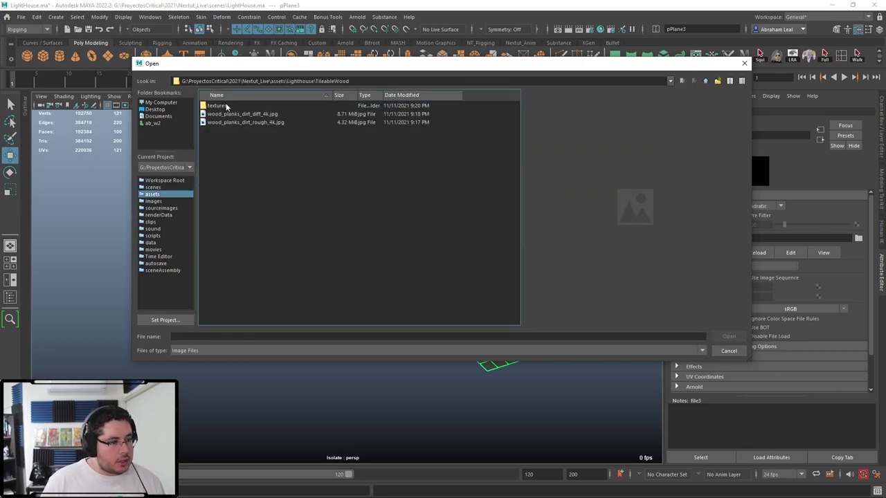
{"action": "left_click", "coordinate": [246, 114]}
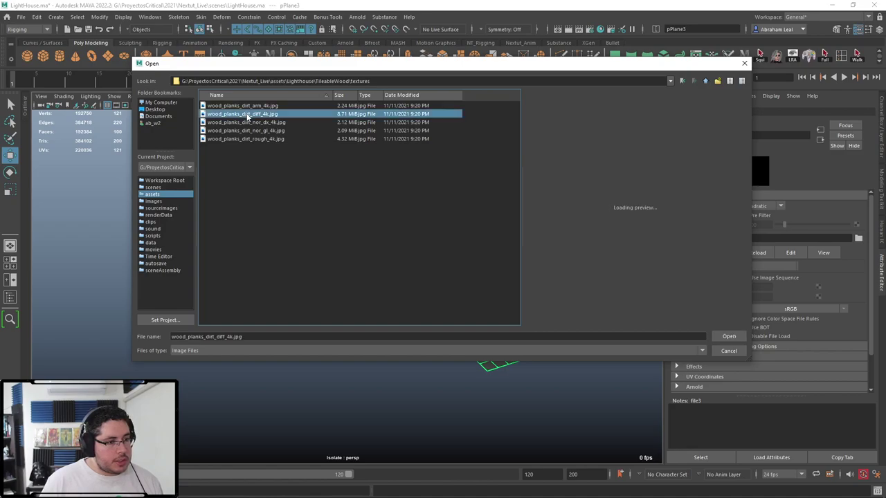
{"action": "left_click", "coordinate": [728, 336]}
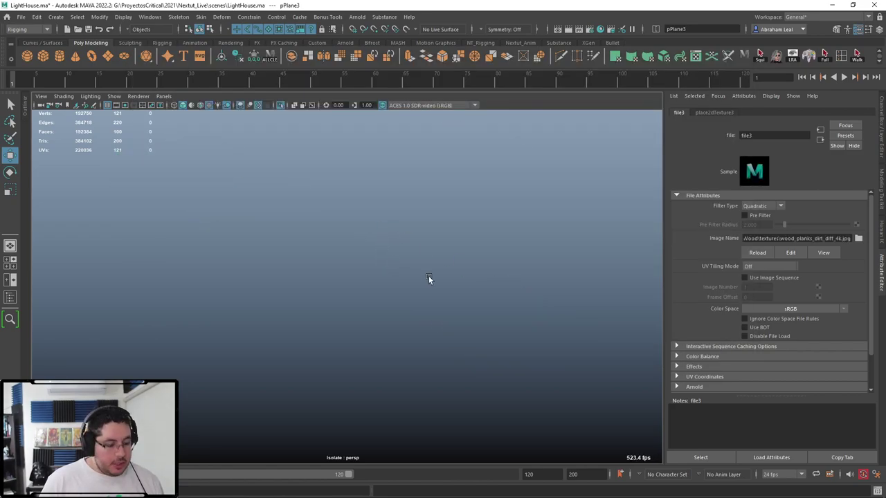
Frame the plane and inspect the wood plank texture on it
{"action": "key", "text": "f"}
{"action": "left_click_drag", "start_coordinate": [429, 275], "coordinate": [494, 233], "text": "alt"}
{"action": "left_click", "coordinate": [494, 233]}
{"action": "scroll", "coordinate": [427, 322], "scroll_direction": "up", "scroll_amount": 4}
{"action": "left_click_drag", "start_coordinate": [427, 321], "coordinate": [362, 281], "text": "alt"}
{"action": "scroll", "coordinate": [482, 351], "scroll_direction": "up", "scroll_amount": 3}
{"action": "scroll", "coordinate": [362, 281], "scroll_direction": "down", "scroll_amount": 2}
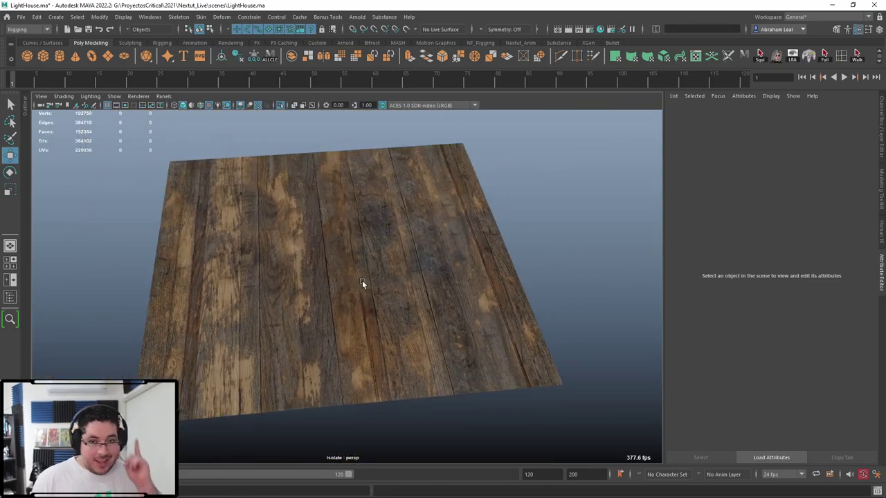
Set the textured plane's width and height subdivisions to 1 in its polyPlane3 inputs
{"action": "left_click", "coordinate": [369, 298]}
{"action": "left_click_drag", "start_coordinate": [419, 232], "coordinate": [413, 241], "text": "alt"}
{"action": "scroll", "coordinate": [444, 268], "scroll_direction": "up", "scroll_amount": 3}
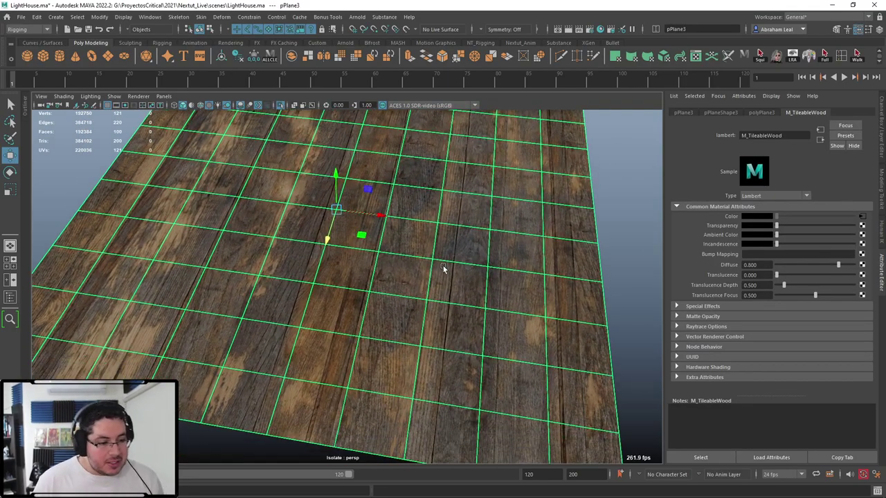
{"action": "scroll", "coordinate": [444, 269], "scroll_direction": "up", "scroll_amount": 2}
{"action": "key", "text": "ctrl+a"}
{"action": "left_click", "coordinate": [712, 219]}
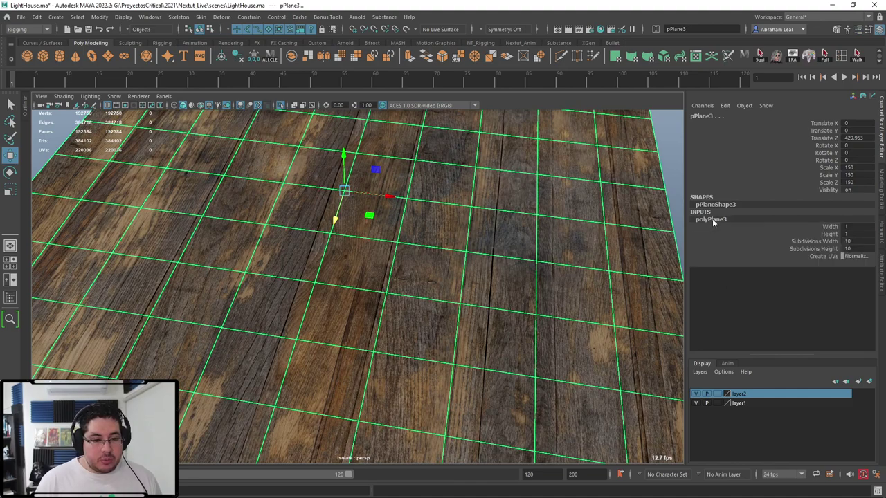
{"action": "left_click_drag", "start_coordinate": [843, 241], "coordinate": [847, 242], "text": "ctrl"}
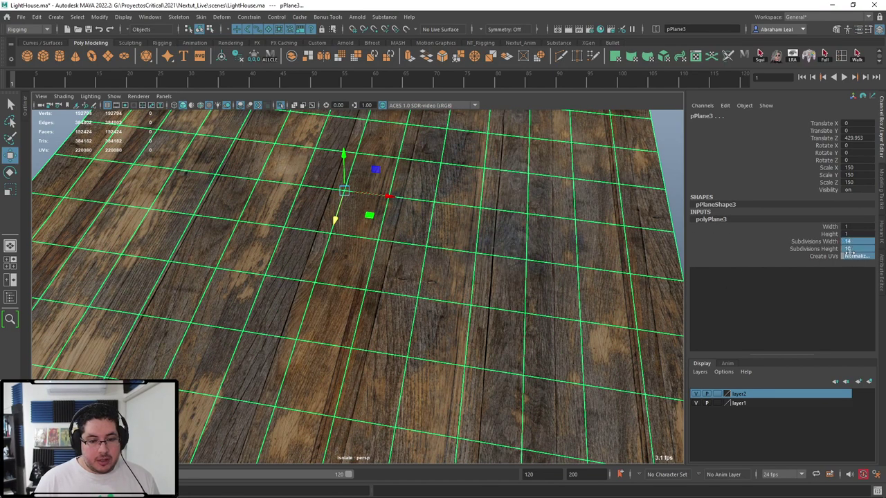
{"action": "left_click", "coordinate": [851, 256]}
{"action": "left_click", "coordinate": [853, 243]}
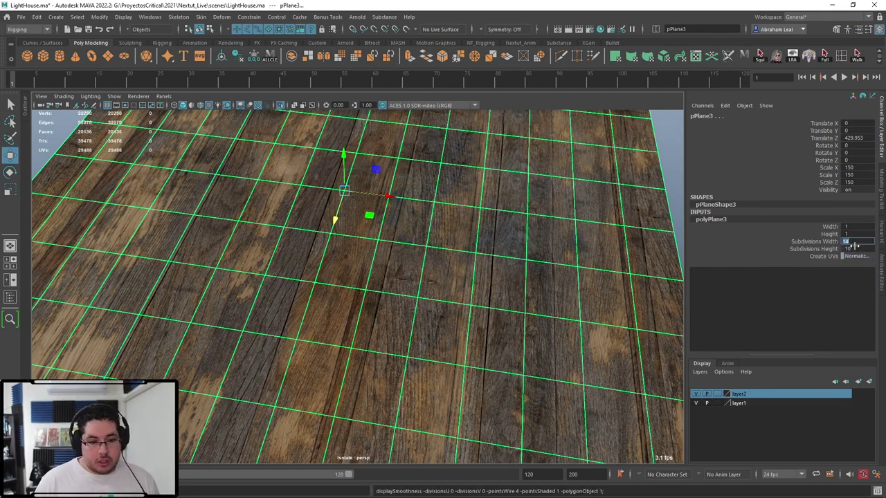
{"action": "type", "text": "1"}
{"action": "key", "text": "Return"}
Deselect the plane and examine how the individual planks are laid out across the texture
{"action": "right_click_drag", "start_coordinate": [499, 284], "coordinate": [454, 278], "text": "alt"}
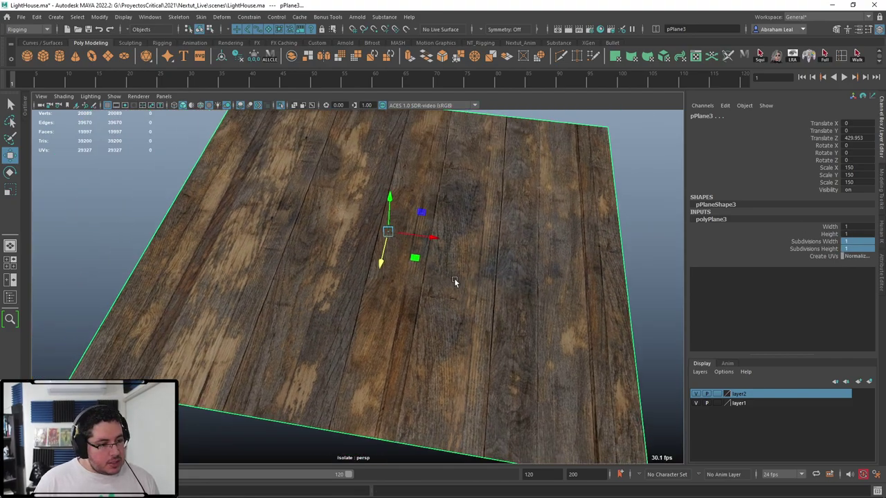
{"action": "left_click", "coordinate": [87, 192]}
{"action": "left_click_drag", "start_coordinate": [270, 211], "coordinate": [322, 214], "text": "alt"}
{"action": "right_click_drag", "start_coordinate": [323, 215], "coordinate": [260, 241], "text": "alt"}
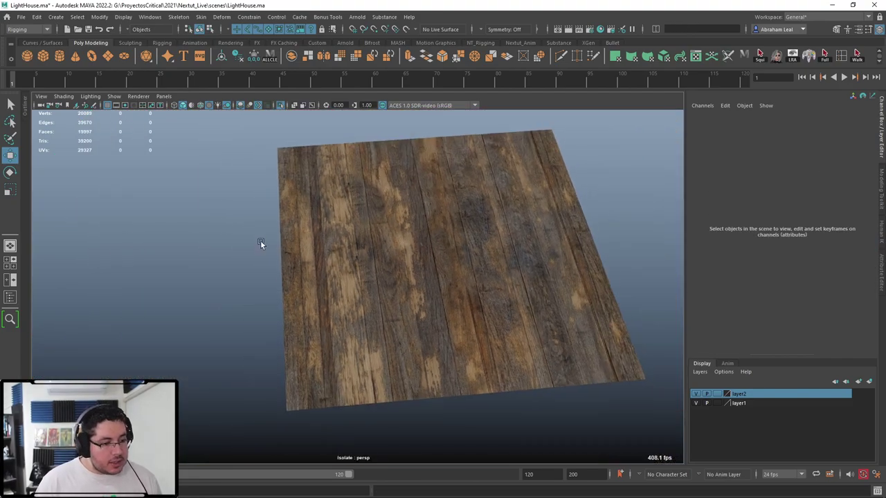
{"action": "left_click_drag", "start_coordinate": [260, 241], "coordinate": [440, 293], "text": "alt"}
{"action": "right_click_drag", "start_coordinate": [440, 293], "coordinate": [478, 325], "text": "alt"}
{"action": "left_click_drag", "start_coordinate": [477, 325], "coordinate": [416, 315], "text": "alt"}
{"action": "right_click_drag", "start_coordinate": [416, 316], "coordinate": [369, 284], "text": "alt"}
{"action": "left_click_drag", "start_coordinate": [369, 281], "coordinate": [333, 232], "text": "alt"}
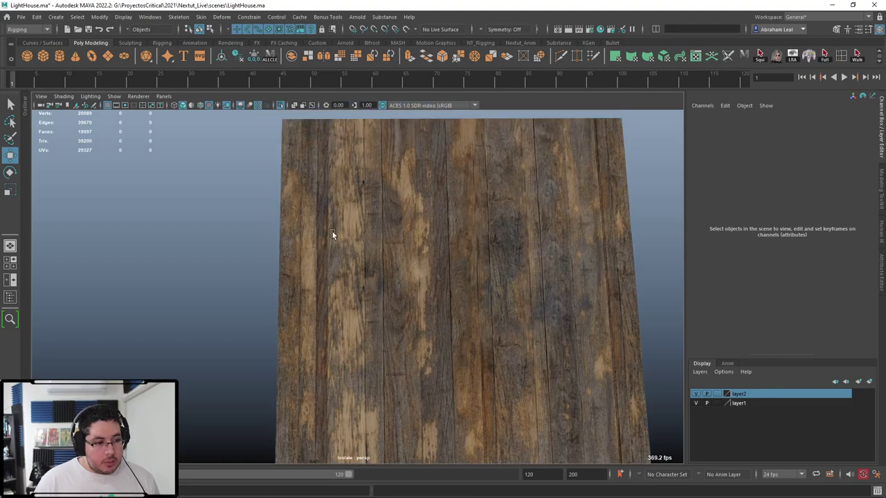
Cut the textured plane from edge to edge along the six seams between the planks with Multi-Cut
{"action": "left_click", "coordinate": [552, 159]}
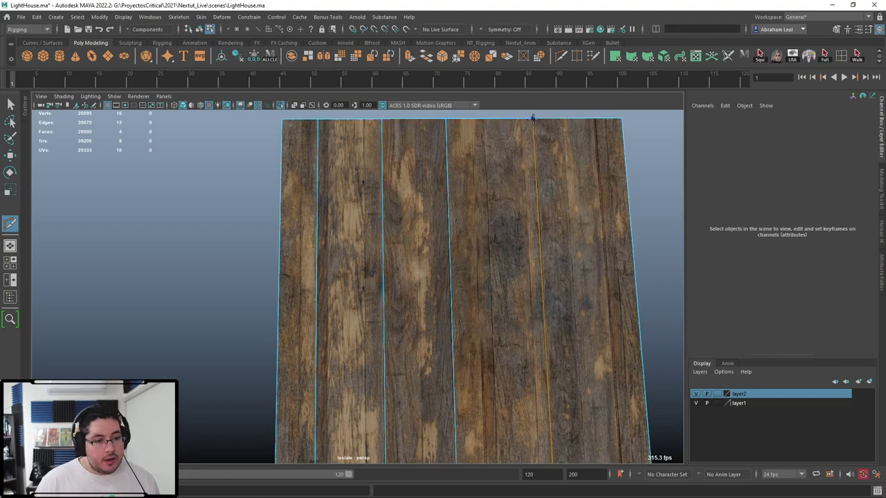
{"action": "left_click", "coordinate": [594, 126], "text": "ctrl"}
{"action": "right_click_drag", "start_coordinate": [561, 231], "coordinate": [471, 201], "text": "alt"}
{"action": "left_click_drag", "start_coordinate": [471, 202], "coordinate": [529, 214], "text": "alt"}
{"action": "key", "text": "q"}
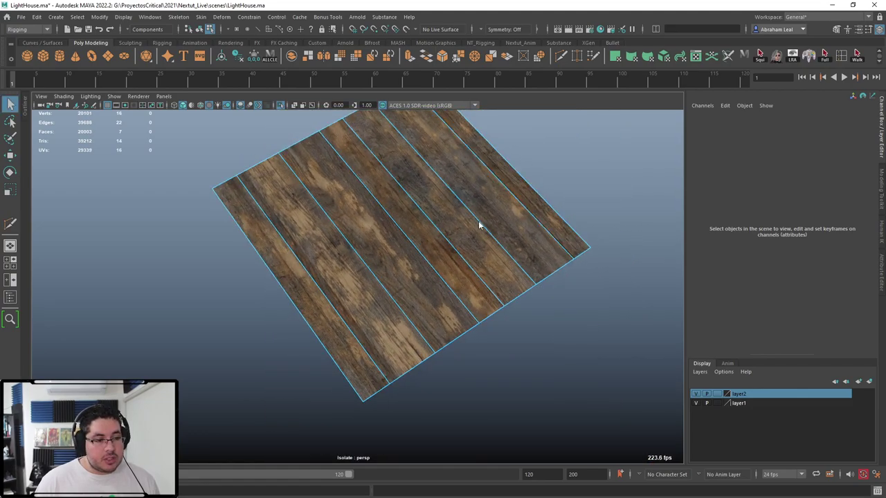
Select the six inner seam edges of the plane and detach them to split the planks apart
{"action": "left_click", "coordinate": [562, 186]}
{"action": "right_click_drag", "start_coordinate": [479, 224], "coordinate": [518, 191]}
{"action": "left_click", "coordinate": [520, 211]}
{"action": "left_click_drag", "start_coordinate": [518, 191], "coordinate": [473, 198], "text": "alt"}
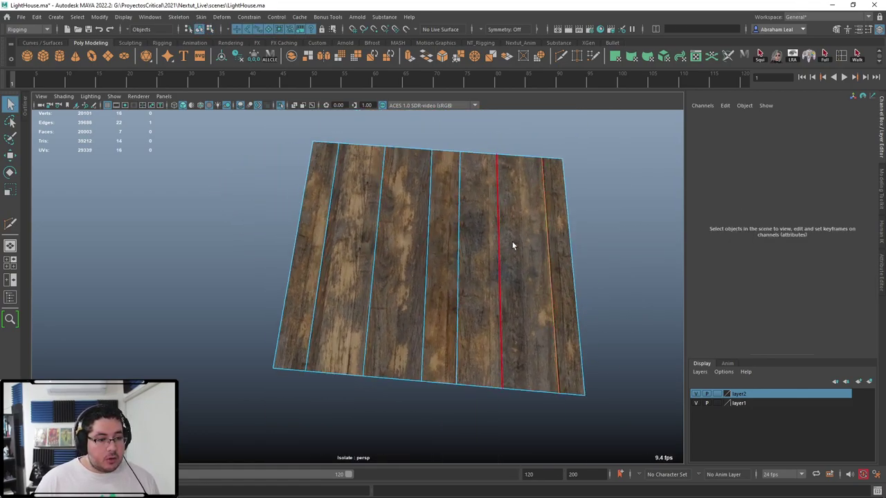
{"action": "left_click", "coordinate": [450, 258]}
{"action": "left_click_drag", "start_coordinate": [362, 240], "coordinate": [416, 207], "text": "alt"}
{"action": "left_click", "coordinate": [28, 29]}
{"action": "left_click", "coordinate": [31, 40]}
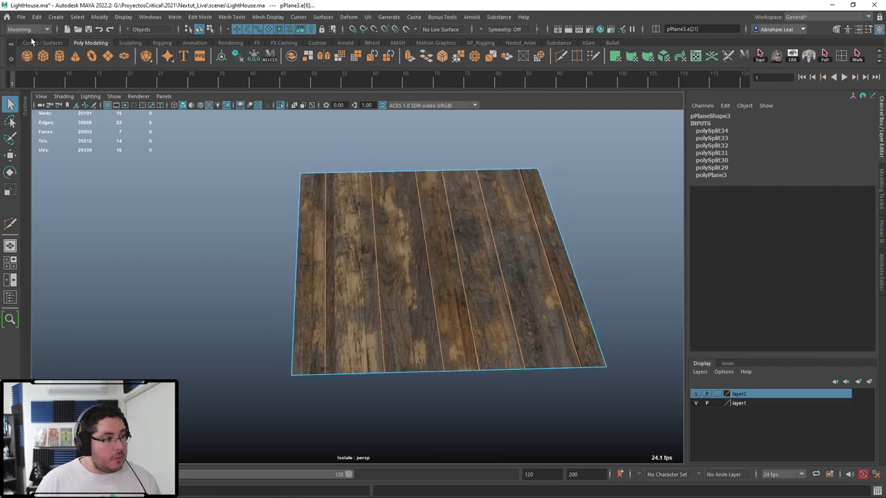
{"action": "left_click", "coordinate": [175, 18]}
{"action": "mouse_move", "coordinate": [198, 19]}
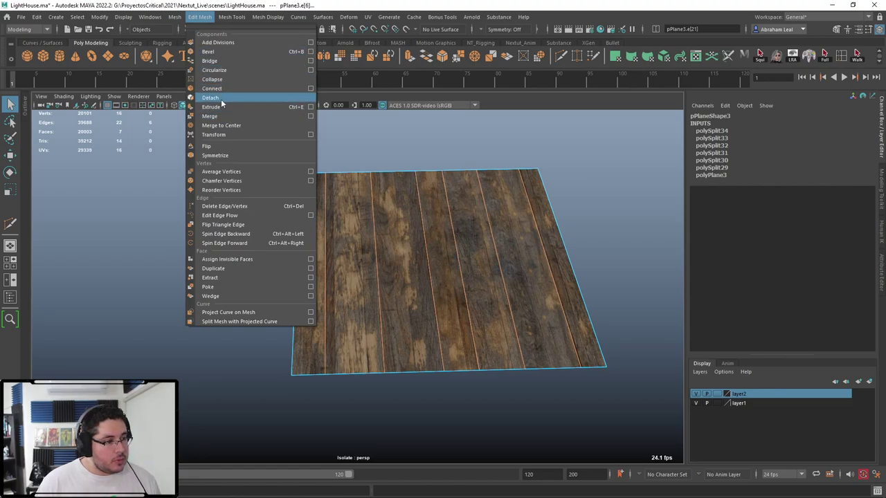
{"action": "left_click", "coordinate": [210, 98]}
Try lifting one middle plank face to test the detachment, undo the move and clear the selection
{"action": "left_click", "coordinate": [416, 227]}
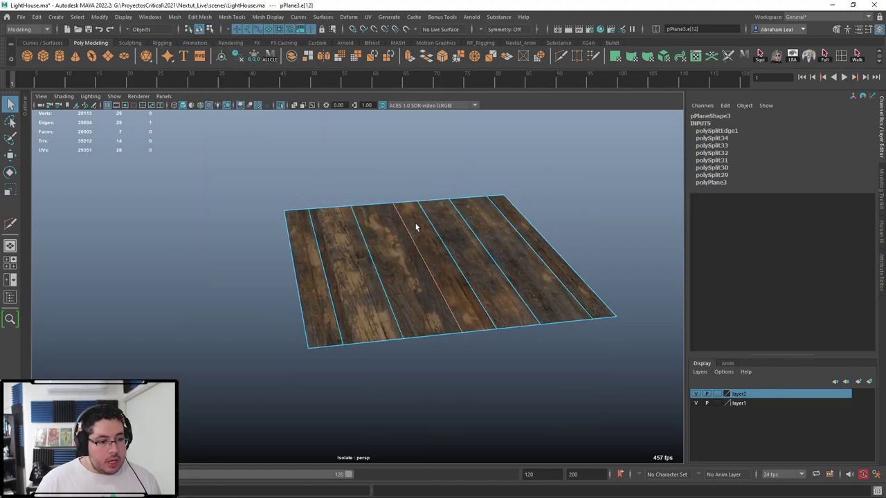
{"action": "right_click_drag", "start_coordinate": [411, 230], "coordinate": [401, 260]}
{"action": "left_click", "coordinate": [397, 262]}
{"action": "key", "text": "w"}
{"action": "left_click_drag", "start_coordinate": [398, 220], "coordinate": [400, 208]}
{"action": "key", "text": "ctrl+z"}
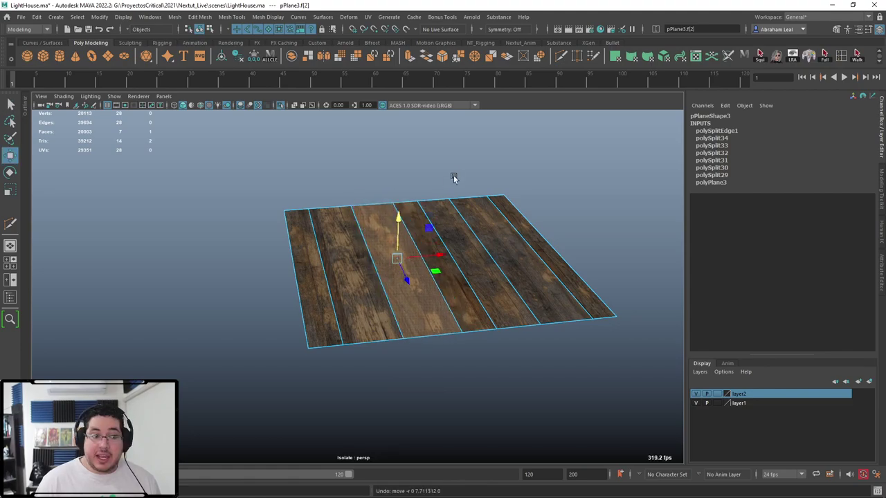
{"action": "left_click", "coordinate": [454, 178]}
Select the whole detached plane in object mode and separate it into individual plank objects
{"action": "left_click_drag", "start_coordinate": [447, 252], "coordinate": [445, 275], "text": "alt"}
{"action": "right_click_drag", "start_coordinate": [445, 275], "coordinate": [517, 283], "text": "alt"}
{"action": "left_click_drag", "start_coordinate": [516, 283], "coordinate": [446, 281], "text": "alt"}
{"action": "right_click_drag", "start_coordinate": [445, 281], "coordinate": [388, 266], "text": "alt"}
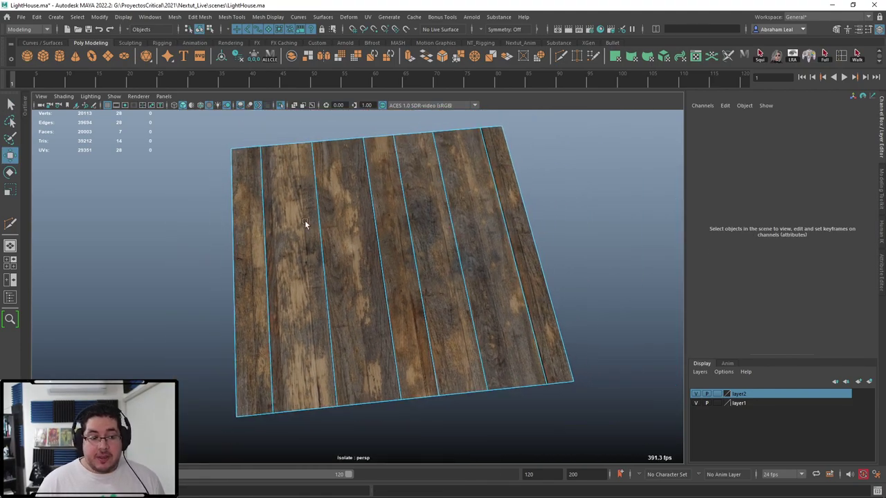
{"action": "left_click_drag", "start_coordinate": [448, 208], "coordinate": [469, 230], "text": "alt"}
{"action": "right_click_drag", "start_coordinate": [471, 233], "coordinate": [485, 246]}
{"action": "right_click_drag", "start_coordinate": [496, 229], "coordinate": [534, 216]}
{"action": "left_click", "coordinate": [549, 242]}
{"action": "left_click", "coordinate": [509, 238]}
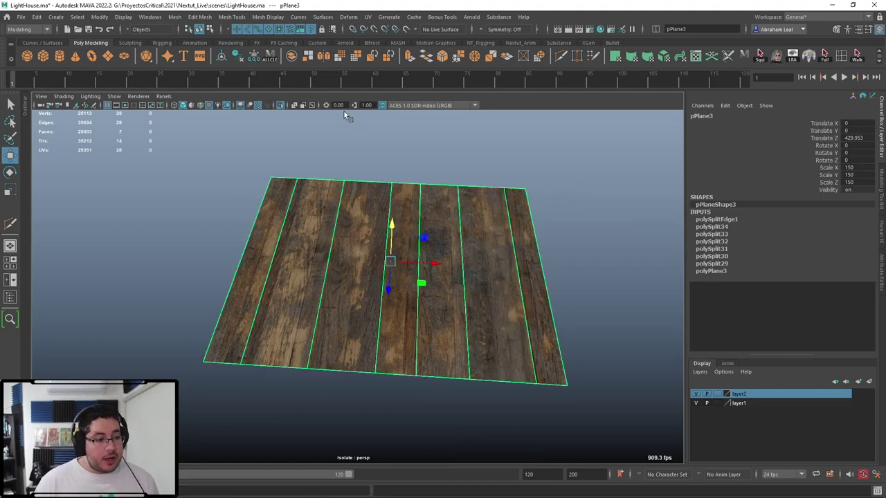
{"action": "left_click", "coordinate": [180, 20]}
{"action": "left_click", "coordinate": [207, 62]}
{"action": "left_click", "coordinate": [229, 147]}
{"action": "left_click_drag", "start_coordinate": [405, 245], "coordinate": [462, 232], "text": "alt"}
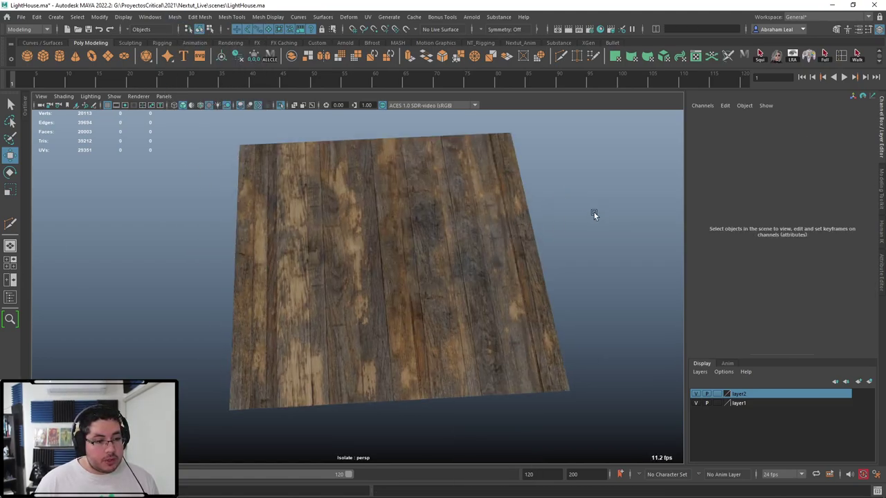
Extrude all the separated planks slightly along their normals to give them a thin board thickness
{"action": "left_click", "coordinate": [325, 188]}
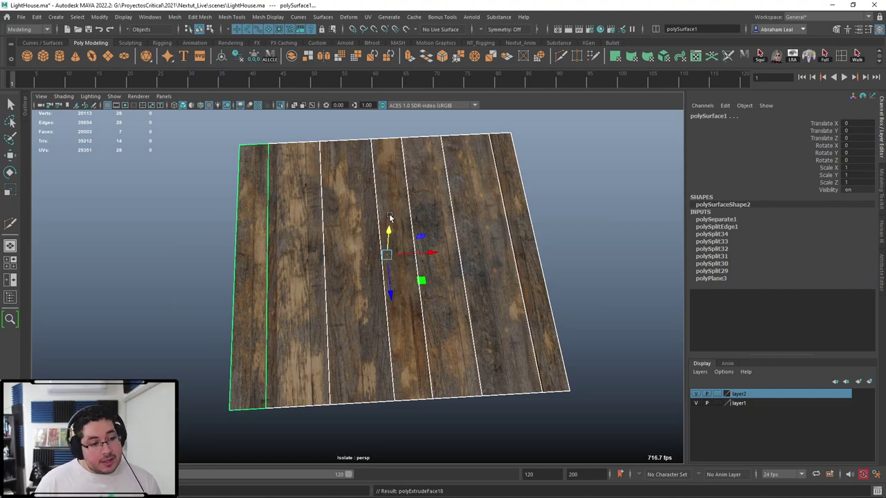
{"action": "key", "text": "ctrl+e"}
{"action": "left_click_drag", "start_coordinate": [430, 256], "coordinate": [431, 231], "text": "alt"}
{"action": "scroll", "coordinate": [273, 236], "scroll_direction": "up", "scroll_amount": 2}
{"action": "left_click_drag", "start_coordinate": [273, 237], "coordinate": [308, 226], "text": "alt"}
{"action": "left_click_drag", "start_coordinate": [196, 250], "coordinate": [195, 247]}
{"action": "left_click_drag", "start_coordinate": [311, 276], "coordinate": [320, 261], "text": "alt"}
{"action": "scroll", "coordinate": [389, 340], "scroll_direction": "up", "scroll_amount": 6}
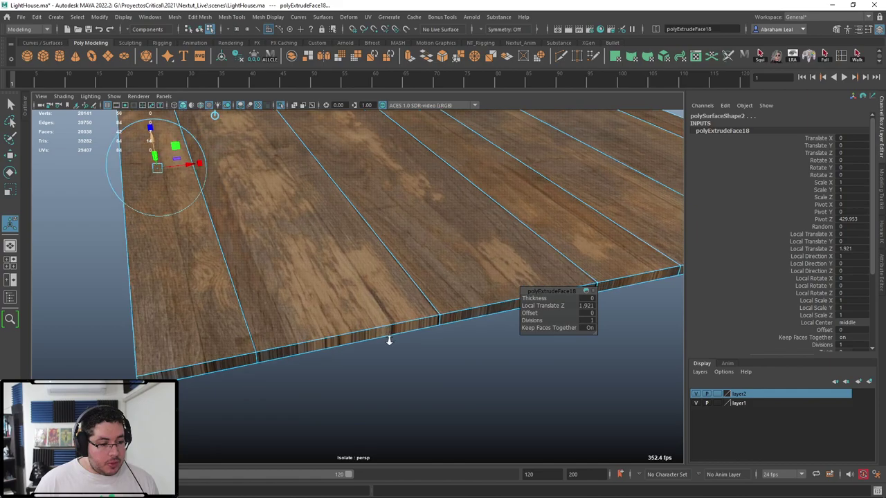
{"action": "left_click_drag", "start_coordinate": [324, 364], "coordinate": [314, 352], "text": "alt"}
{"action": "scroll", "coordinate": [300, 312], "scroll_direction": "down", "scroll_amount": 5}
{"action": "middle_click_drag", "start_coordinate": [300, 313], "coordinate": [367, 329], "text": "alt"}
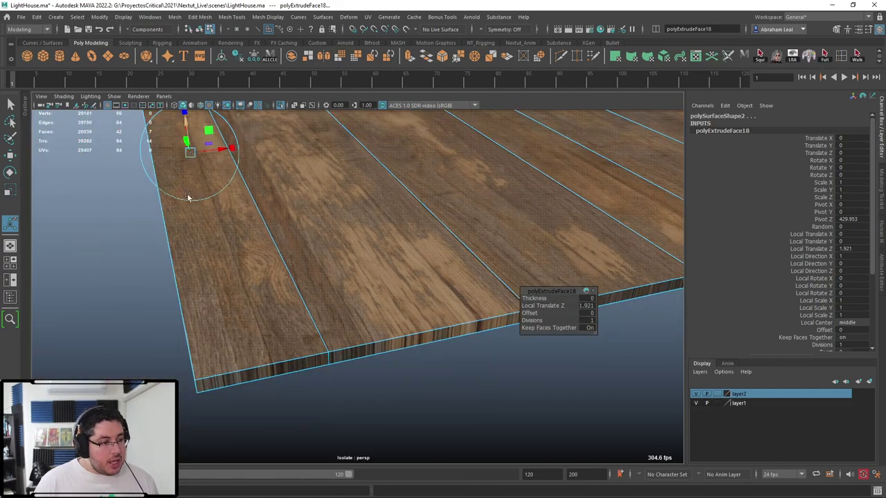
{"action": "left_click_drag", "start_coordinate": [186, 125], "coordinate": [187, 128]}
Select the underside face of each of the seven planks and delete them
{"action": "scroll", "coordinate": [328, 224], "scroll_direction": "down", "scroll_amount": 5}
{"action": "left_click_drag", "start_coordinate": [328, 224], "coordinate": [311, 169], "text": "alt"}
{"action": "key", "text": "q"}
{"action": "left_click", "coordinate": [287, 168]}
{"action": "left_click", "coordinate": [348, 173], "text": "shift"}
{"action": "left_click", "coordinate": [419, 190], "text": "shift"}
{"action": "left_click", "coordinate": [486, 210], "text": "shift"}
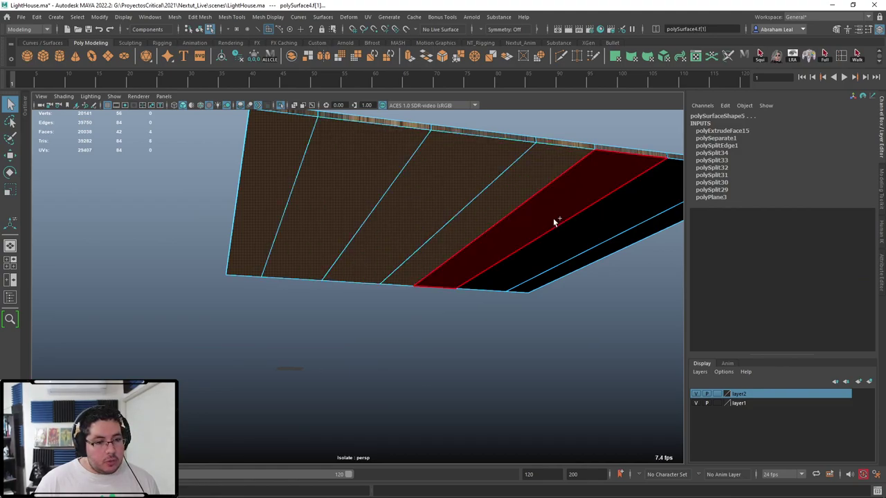
{"action": "left_click", "coordinate": [555, 219], "text": "shift"}
{"action": "left_click", "coordinate": [611, 235], "text": "shift"}
{"action": "middle_click_drag", "start_coordinate": [614, 237], "coordinate": [554, 244], "text": "alt"}
{"action": "left_click", "coordinate": [566, 229], "text": "shift"}
{"action": "key", "text": "Delete"}
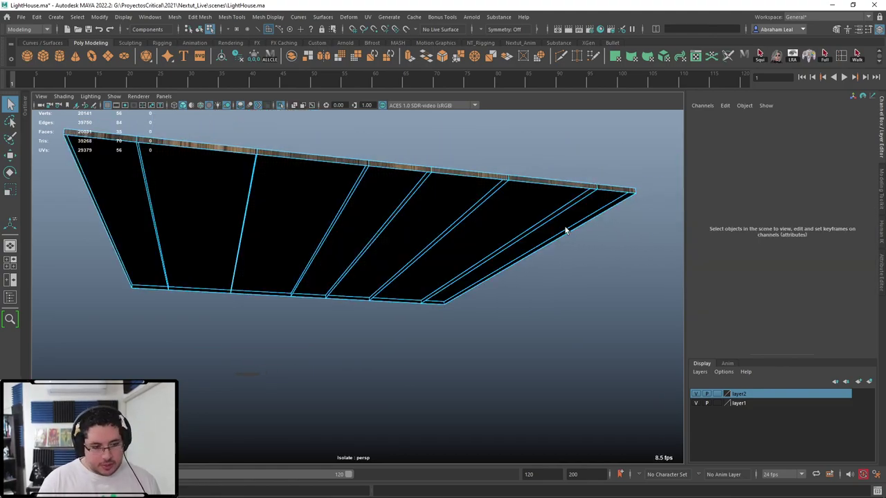
Undo the deletion of the planks' underside faces
{"action": "scroll", "coordinate": [566, 229], "scroll_direction": "up", "scroll_amount": 3}
{"action": "left_click_drag", "start_coordinate": [566, 229], "coordinate": [544, 263], "text": "alt"}
{"action": "right_click_drag", "start_coordinate": [482, 240], "coordinate": [441, 195], "text": "alt"}
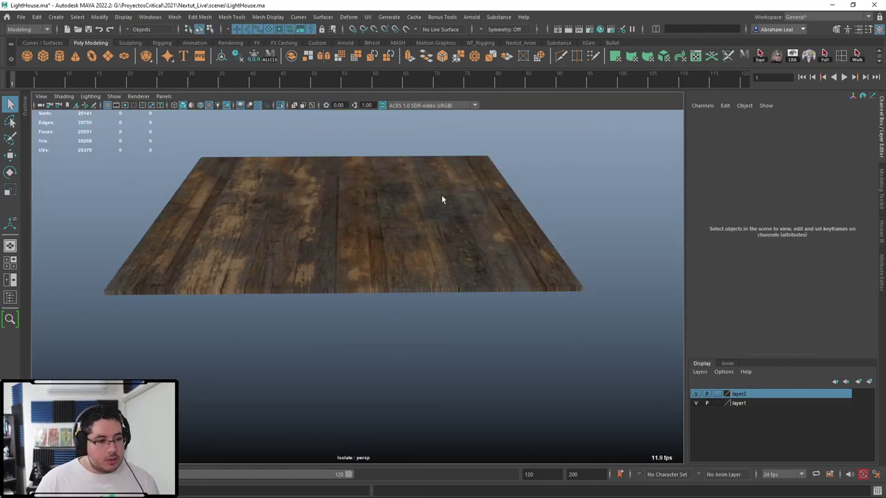
{"action": "left_click_drag", "start_coordinate": [441, 195], "coordinate": [496, 208], "text": "alt"}
{"action": "key", "text": "ctrl+z"}
{"action": "key", "text": "ctrl+z"}
{"action": "key", "text": "ctrl+z"}
{"action": "left_click_drag", "start_coordinate": [588, 265], "coordinate": [584, 194], "text": "alt"}
{"action": "key", "text": "ctrl+z"}
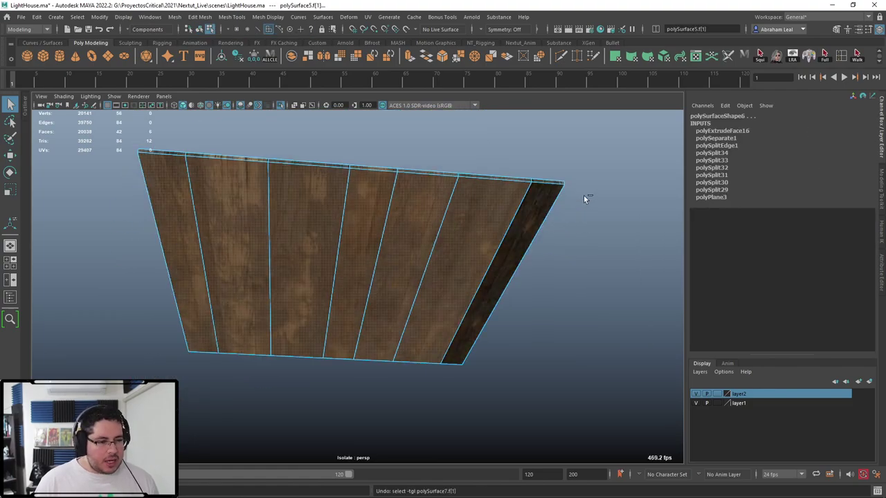
Return to object mode, select all seven extruded planks and bevel them with a fraction of 0.5
{"action": "right_click_drag", "start_coordinate": [390, 216], "coordinate": [443, 177]}
{"action": "left_click", "coordinate": [493, 128]}
{"action": "left_click_drag", "start_coordinate": [493, 129], "coordinate": [510, 232], "text": "alt"}
{"action": "scroll", "coordinate": [404, 277], "scroll_direction": "up", "scroll_amount": 3}
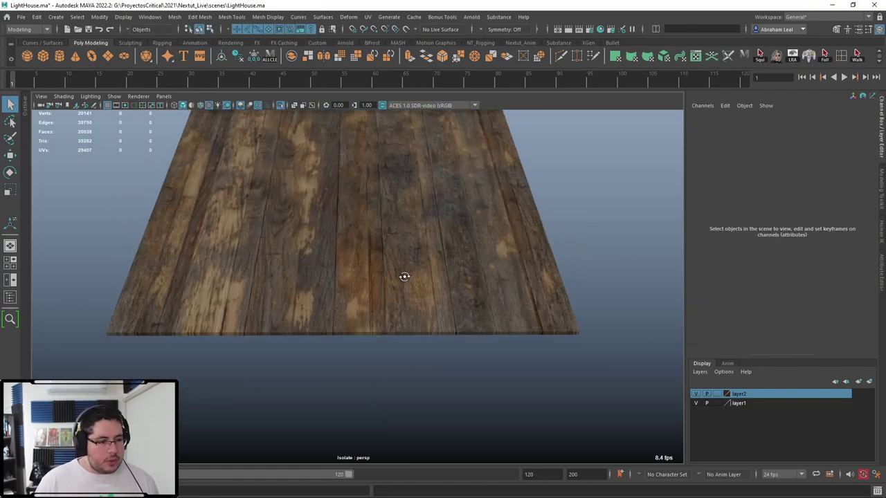
{"action": "left_click_drag", "start_coordinate": [404, 277], "coordinate": [495, 252], "text": "alt"}
{"action": "left_click_drag", "start_coordinate": [595, 281], "coordinate": [102, 313]}
{"action": "scroll", "coordinate": [296, 303], "scroll_direction": "up", "scroll_amount": 2}
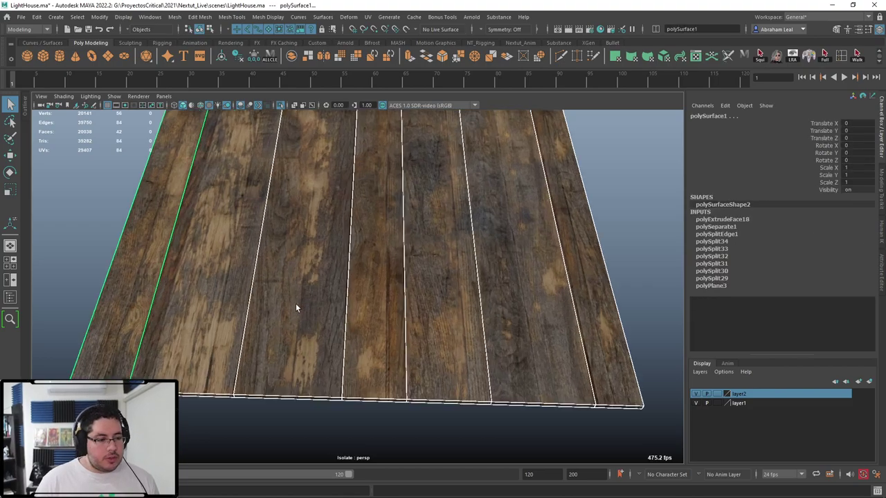
{"action": "left_click_drag", "start_coordinate": [295, 303], "coordinate": [381, 301], "text": "alt"}
{"action": "middle_click_drag", "start_coordinate": [381, 300], "coordinate": [407, 317], "text": "alt"}
{"action": "scroll", "coordinate": [309, 264], "scroll_direction": "down", "scroll_amount": 4}
{"action": "left_click_drag", "start_coordinate": [372, 269], "coordinate": [375, 182], "text": "alt"}
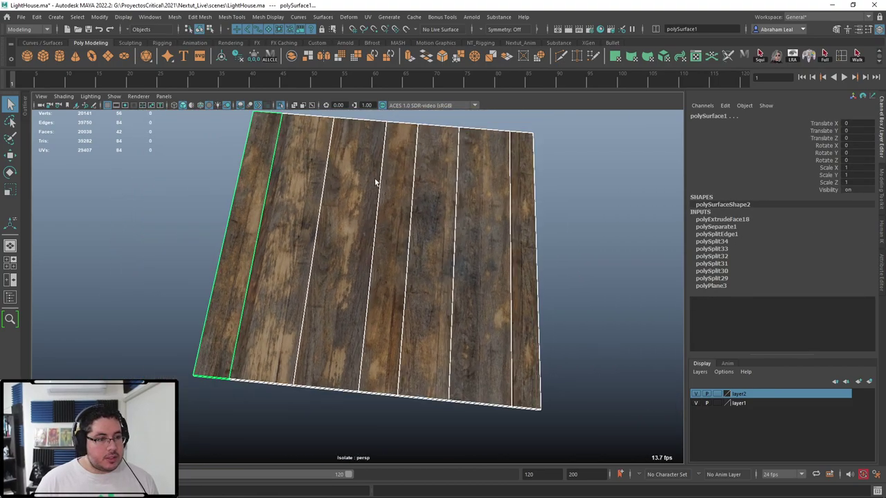
{"action": "left_click", "coordinate": [499, 252]}
{"action": "scroll", "coordinate": [508, 239], "scroll_direction": "down", "scroll_amount": 3}
{"action": "left_click_drag", "start_coordinate": [559, 152], "coordinate": [242, 294]}
{"action": "left_click", "coordinate": [441, 57]}
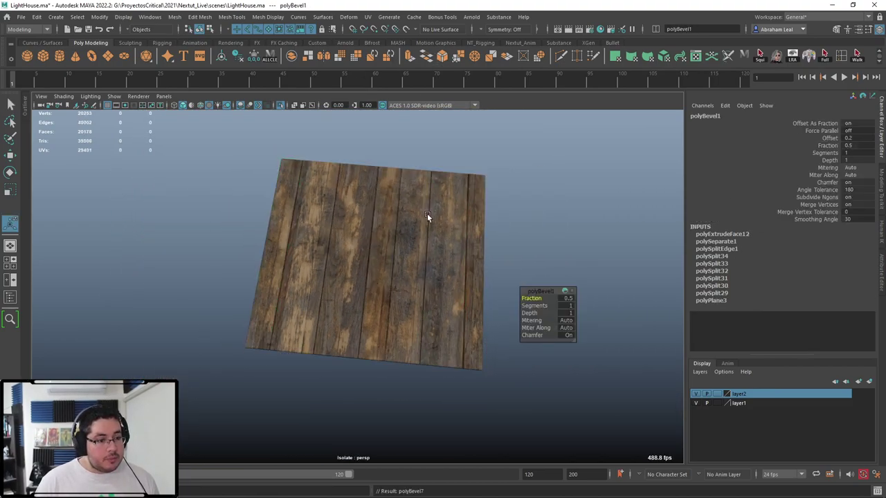
Examine the beveled gaps between planks up close while trying a smaller bevel fraction, and restore it to 0.5
{"action": "scroll", "coordinate": [429, 213], "scroll_direction": "up", "scroll_amount": 6}
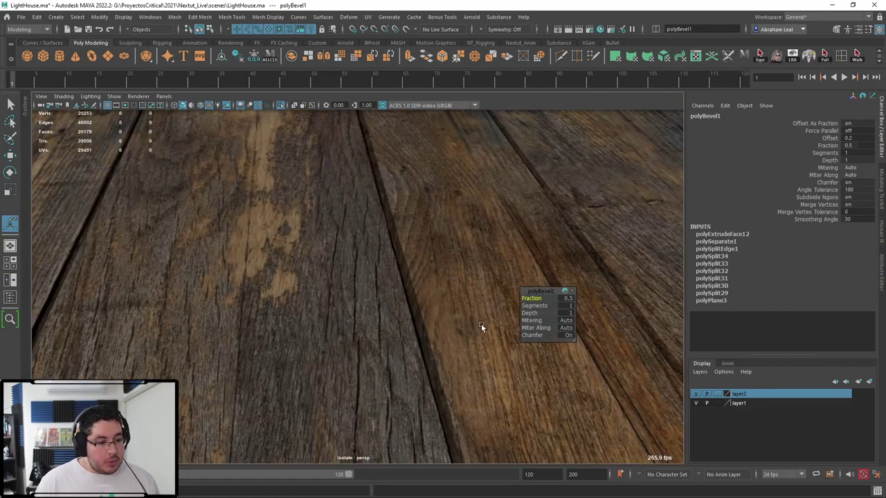
{"action": "left_click_drag", "start_coordinate": [481, 326], "coordinate": [395, 267], "text": "alt"}
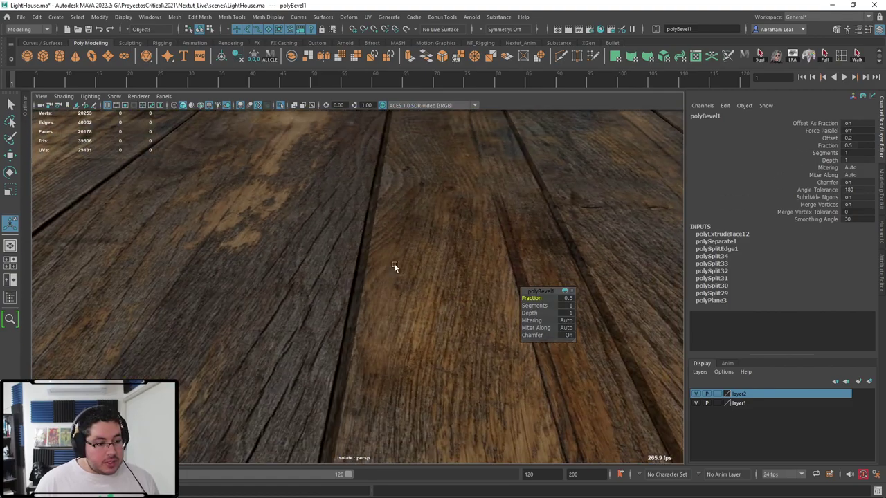
{"action": "scroll", "coordinate": [430, 298], "scroll_direction": "up", "scroll_amount": 3}
{"action": "left_click_drag", "start_coordinate": [453, 328], "coordinate": [392, 276], "text": "alt"}
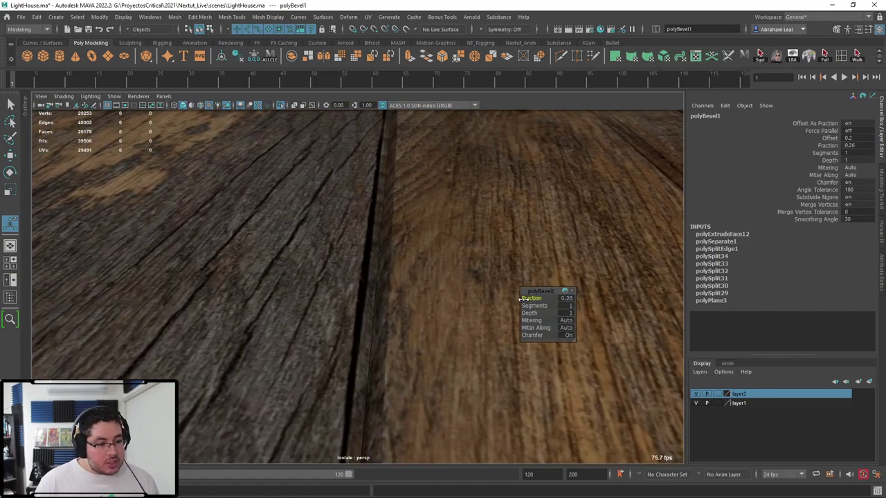
{"action": "mouse_move", "coordinate": [520, 299]}
{"action": "left_mouse_down"}
{"action": "mouse_move", "coordinate": [505, 297]}
{"action": "mouse_move", "coordinate": [520, 298]}
{"action": "left_mouse_up"}
{"action": "scroll", "coordinate": [432, 257], "scroll_direction": "down", "scroll_amount": 6}
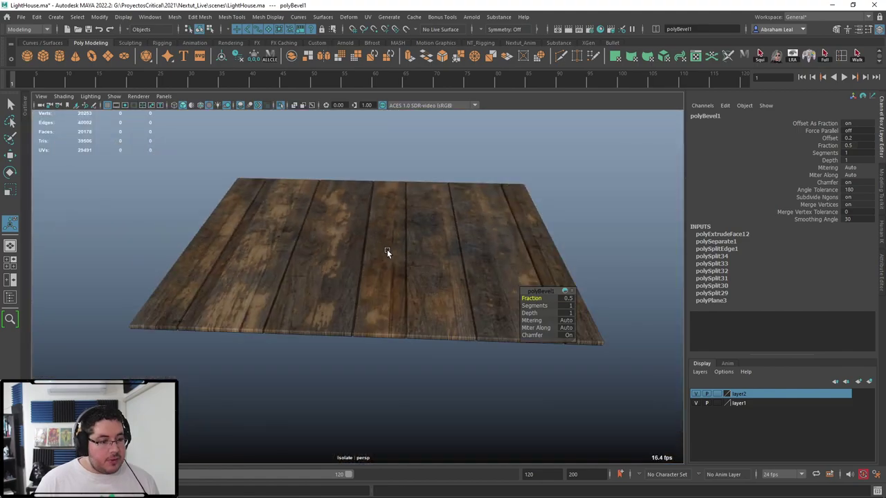
Undo the bevel on the separate planks
{"action": "key", "text": "ctrl+z"}
{"action": "key", "text": "ctrl+z"}
{"action": "key", "text": "ctrl+z"}
{"action": "key", "text": "ctrl+z"}
{"action": "key", "text": "ctrl+z"}
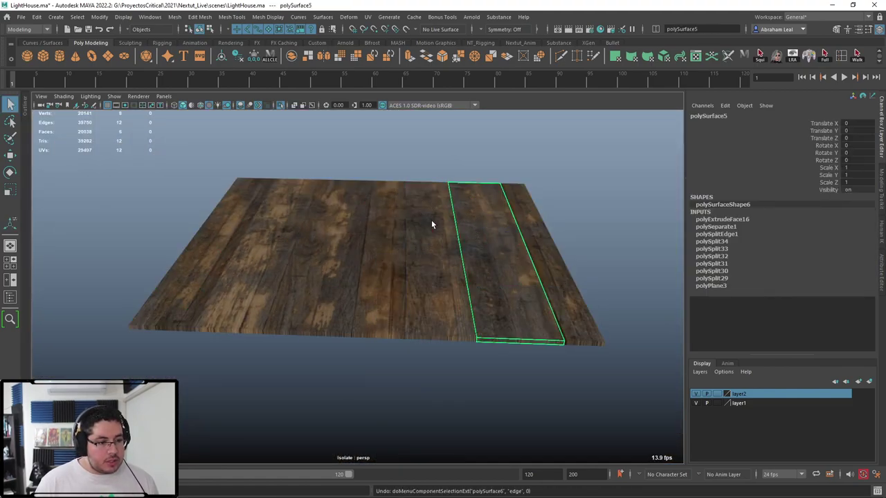
{"action": "key", "text": "ctrl+z"}
{"action": "key", "text": "ctrl+z"}
{"action": "key", "text": "ctrl+z"}
{"action": "key", "text": "ctrl+z"}
{"action": "key", "text": "ctrl+z"}
{"action": "key", "text": "ctrl+z"}
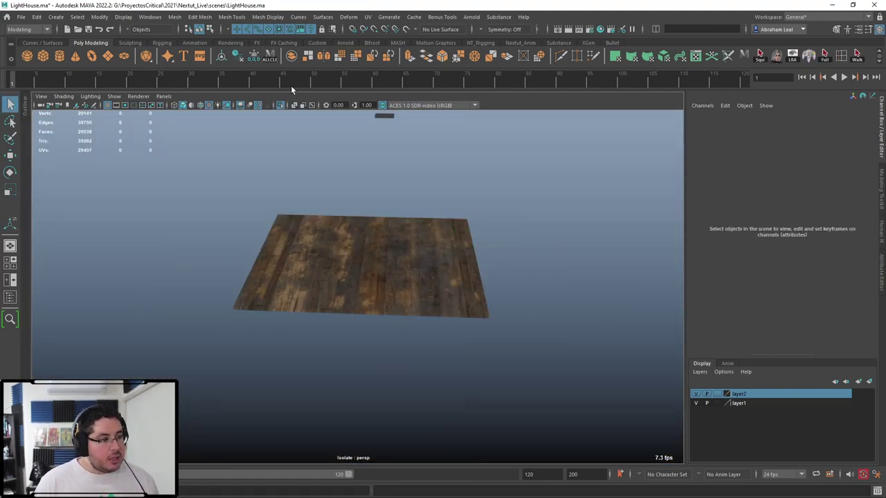
{"action": "key", "text": "ctrl+z"}
Clear the construction history of all seven planks and combine them into a single mesh
{"action": "left_click", "coordinate": [236, 56]}
{"action": "left_click", "coordinate": [472, 231]}
{"action": "left_click_drag", "start_coordinate": [471, 231], "coordinate": [221, 132]}
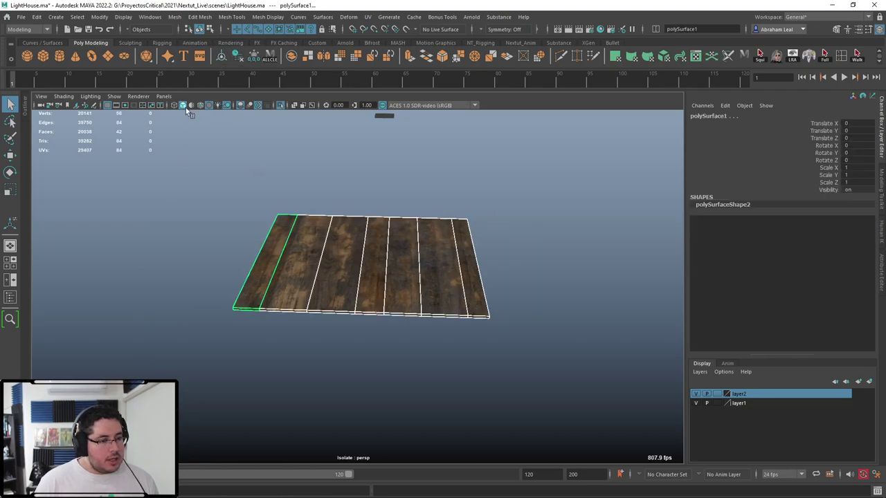
{"action": "left_click_drag", "start_coordinate": [330, 184], "coordinate": [347, 185], "text": "alt"}
{"action": "left_click", "coordinate": [348, 185]}
{"action": "left_click", "coordinate": [348, 257]}
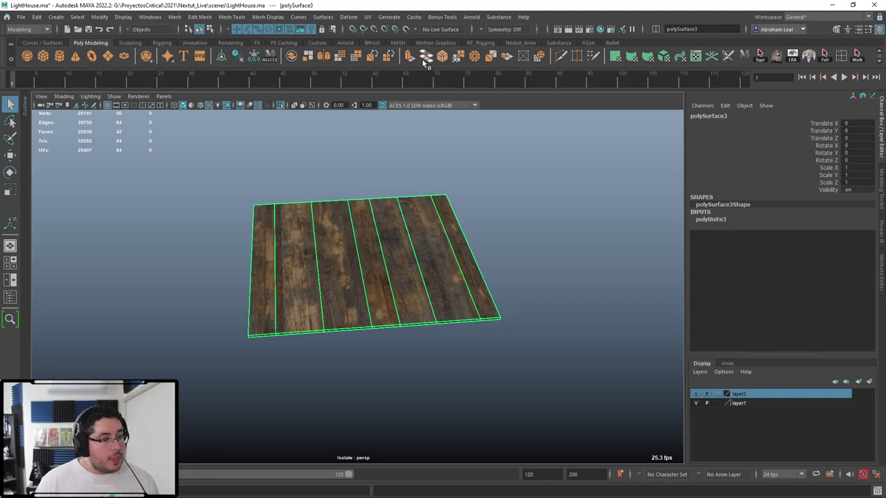
Bevel the combined plank mesh with a fraction of 0.5, check the seam grooves and deselect it
{"action": "key", "text": "ctrl+b"}
{"action": "scroll", "coordinate": [456, 247], "scroll_direction": "up", "scroll_amount": 5}
{"action": "left_click_drag", "start_coordinate": [457, 247], "coordinate": [407, 296], "text": "alt"}
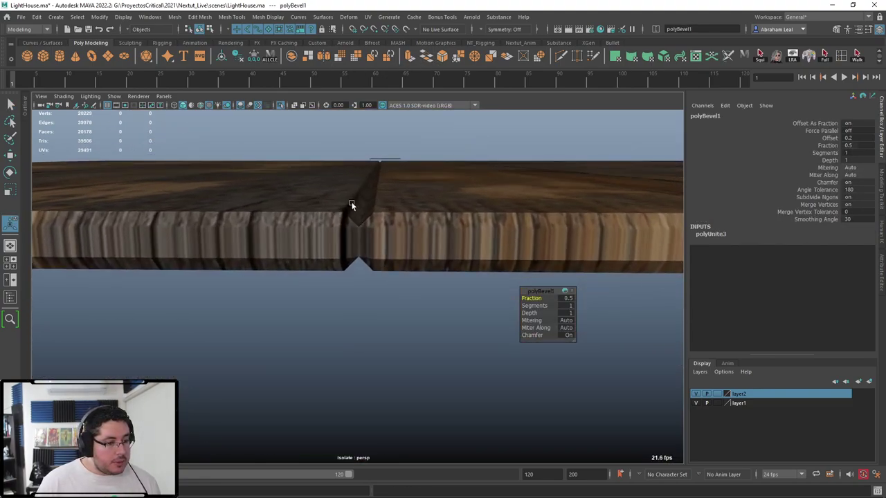
{"action": "left_click_drag", "start_coordinate": [352, 205], "coordinate": [386, 235], "text": "alt"}
{"action": "right_click_drag", "start_coordinate": [386, 236], "coordinate": [302, 233], "text": "alt"}
{"action": "left_click_drag", "start_coordinate": [302, 233], "coordinate": [460, 196], "text": "alt"}
{"action": "left_click", "coordinate": [463, 194]}
{"action": "left_click", "coordinate": [586, 147]}
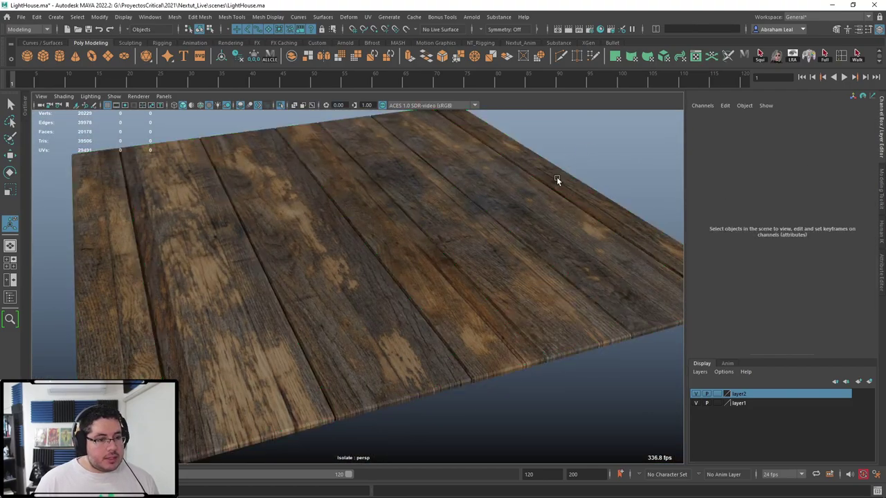
Turn off the isolated view to show the whole scene and light the viewport with all scene lights
{"action": "scroll", "coordinate": [556, 176], "scroll_direction": "down", "scroll_amount": 5}
{"action": "left_click_drag", "start_coordinate": [556, 177], "coordinate": [221, 116], "text": "alt"}
{"action": "left_click", "coordinate": [279, 104]}
{"action": "left_click", "coordinate": [218, 105]}
{"action": "scroll", "coordinate": [261, 184], "scroll_direction": "up", "scroll_amount": 3}
{"action": "left_click_drag", "start_coordinate": [260, 184], "coordinate": [297, 218], "text": "alt"}
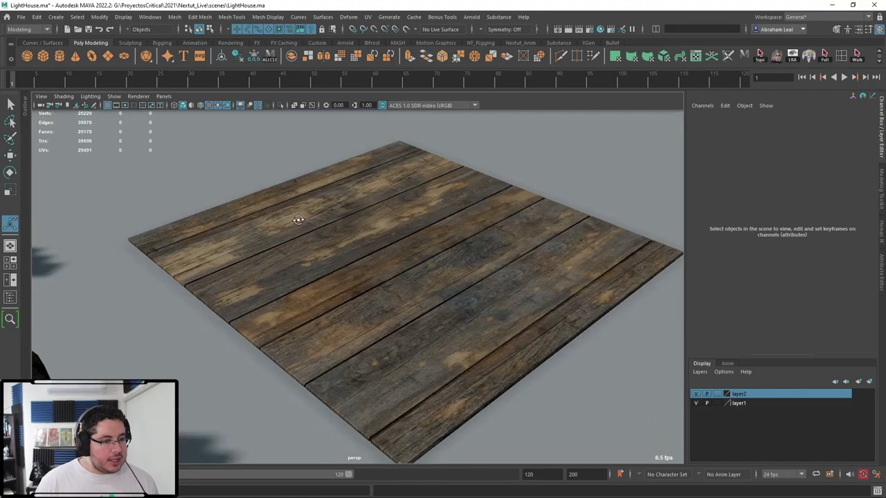
Inspect the beveled plank panel against the surrounding lighthouse scene and select it
{"action": "right_click_drag", "start_coordinate": [297, 217], "coordinate": [357, 263], "text": "alt"}
{"action": "left_click_drag", "start_coordinate": [358, 263], "coordinate": [259, 273], "text": "alt"}
{"action": "scroll", "coordinate": [361, 277], "scroll_direction": "down", "scroll_amount": 5}
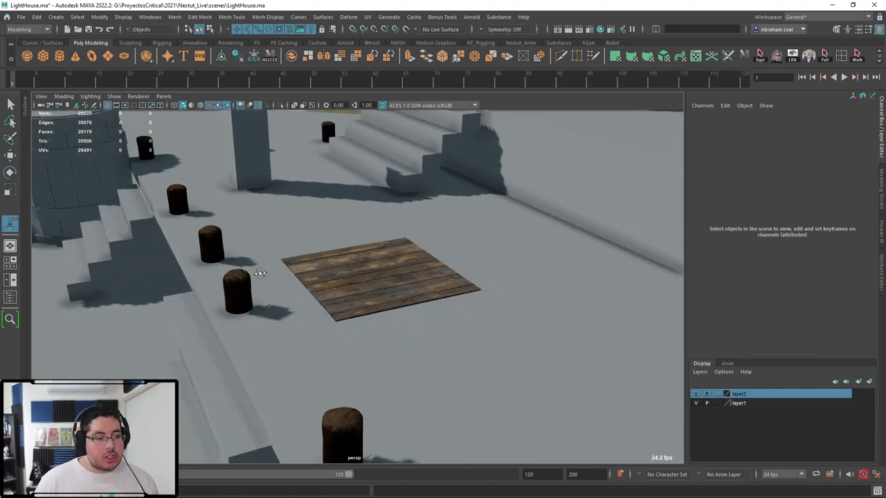
{"action": "right_click_drag", "start_coordinate": [259, 273], "coordinate": [362, 296], "text": "alt"}
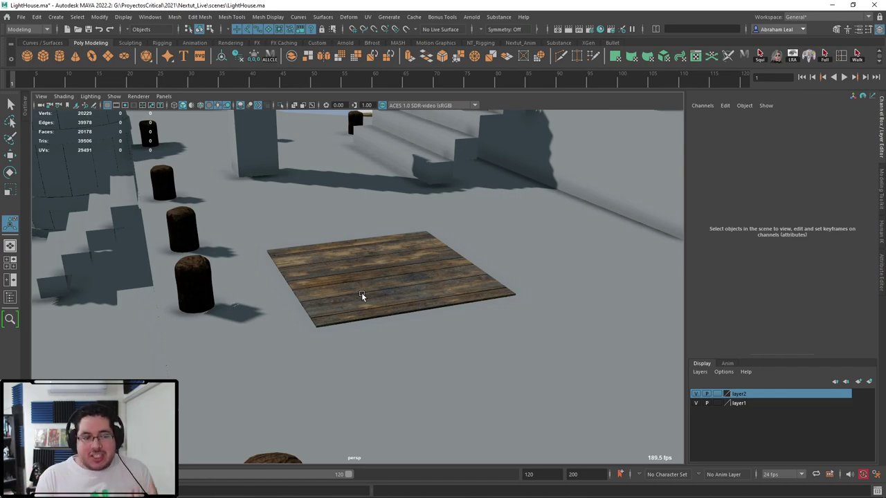
{"action": "left_click", "coordinate": [362, 296]}
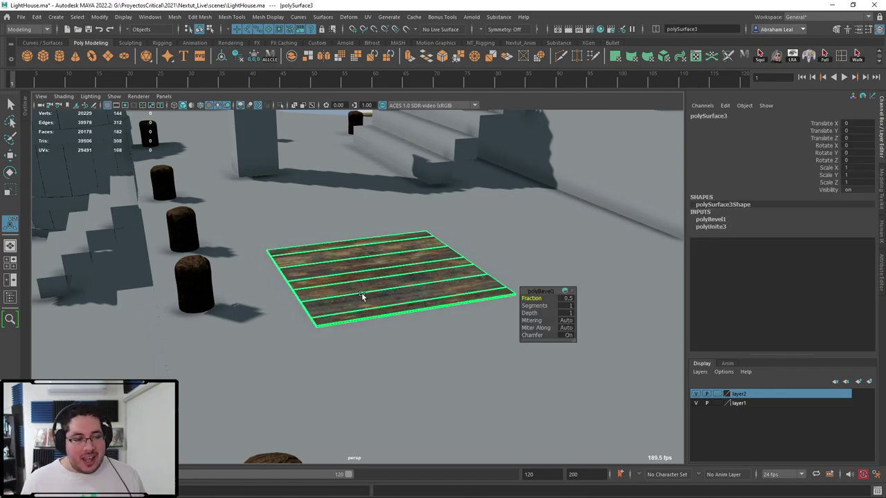
Examine the size of the selected plank panel against the log posts and the surrounding dock
{"action": "mouse_move", "coordinate": [362, 295]}
{"action": "left_mouse_down", "text": "alt"}
{"action": "mouse_move", "coordinate": [358, 281]}
{"action": "mouse_move", "coordinate": [367, 289]}
{"action": "left_mouse_up", "text": "alt"}
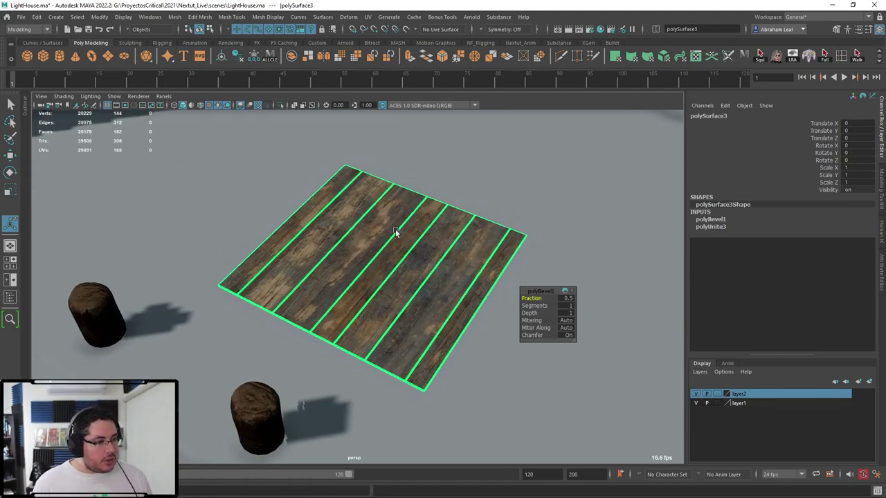
{"action": "left_click_drag", "start_coordinate": [395, 232], "coordinate": [108, 141], "text": "alt"}
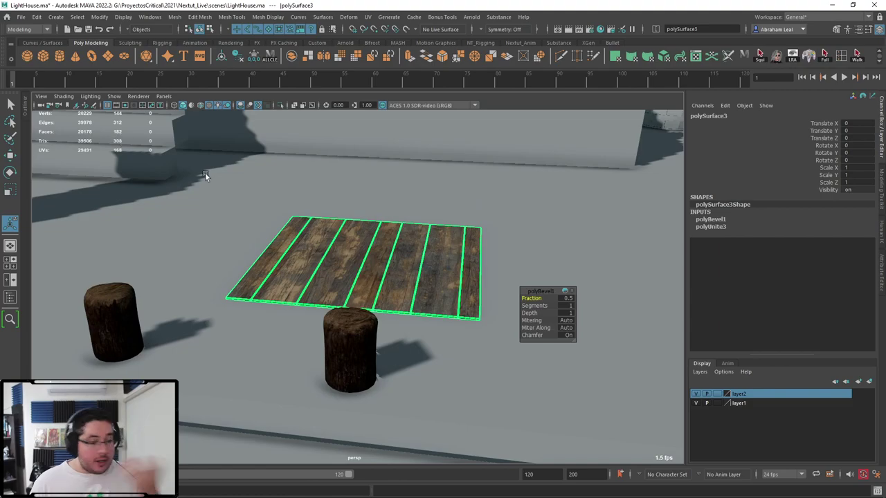
{"action": "scroll", "coordinate": [451, 277], "scroll_direction": "down", "scroll_amount": 6}
{"action": "left_click_drag", "start_coordinate": [451, 277], "coordinate": [362, 298], "text": "alt"}
{"action": "scroll", "coordinate": [390, 300], "scroll_direction": "down", "scroll_amount": 3}
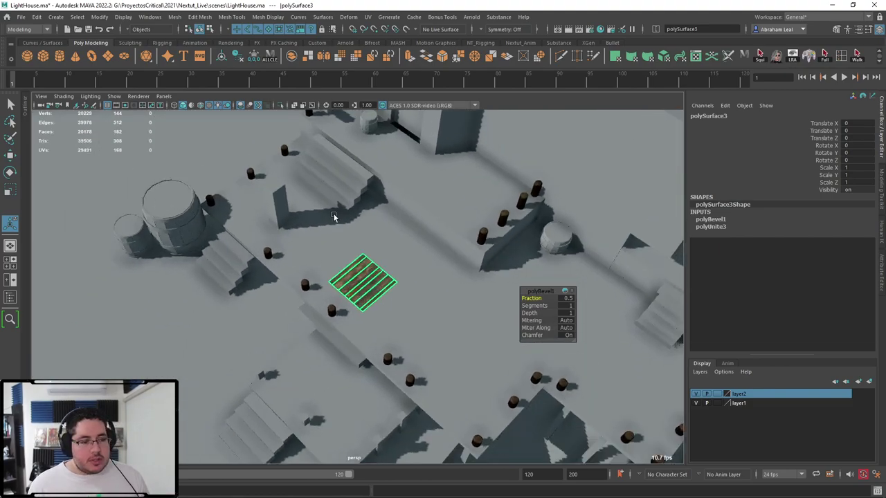
{"action": "scroll", "coordinate": [381, 260], "scroll_direction": "up", "scroll_amount": 2}
{"action": "scroll", "coordinate": [380, 283], "scroll_direction": "up", "scroll_amount": 4}
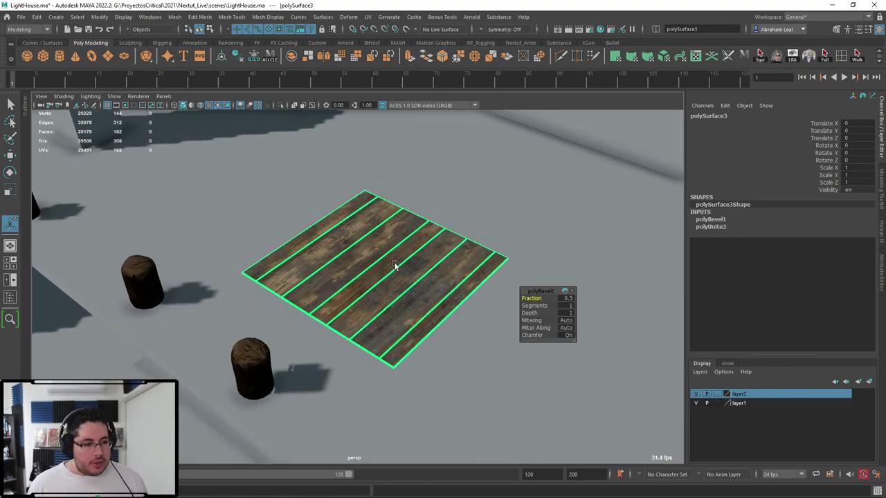
Try moving the beveled plank panel along Z to 98.898, next to the log posts
{"action": "key", "text": "r"}
{"action": "left_click_drag", "start_coordinate": [376, 263], "coordinate": [533, 270]}
{"action": "scroll", "coordinate": [346, 310], "scroll_direction": "up", "scroll_amount": 4}
{"action": "left_click_drag", "start_coordinate": [339, 313], "coordinate": [378, 371], "text": "alt"}
{"action": "right_click_drag", "start_coordinate": [377, 370], "coordinate": [205, 291], "text": "alt"}
{"action": "key", "text": "ctrl+z"}
{"action": "right_click_drag", "start_coordinate": [350, 254], "coordinate": [405, 259], "text": "alt"}
{"action": "scroll", "coordinate": [366, 266], "scroll_direction": "down", "scroll_amount": 3}
{"action": "left_click_drag", "start_coordinate": [404, 256], "coordinate": [268, 322], "text": "alt"}
{"action": "scroll", "coordinate": [356, 293], "scroll_direction": "down", "scroll_amount": 4}
{"action": "scroll", "coordinate": [368, 295], "scroll_direction": "up", "scroll_amount": 5}
{"action": "scroll", "coordinate": [263, 313], "scroll_direction": "up", "scroll_amount": 5}
{"action": "middle_click_drag", "start_coordinate": [256, 304], "coordinate": [291, 284], "text": "alt"}
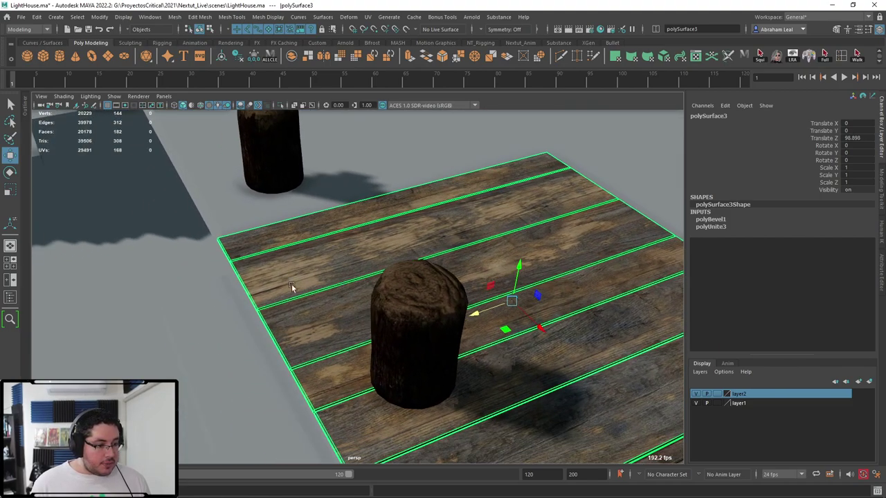
Try selecting the panel's faces and previewing it smoothed to check the plank ends up close
{"action": "right_click_drag", "start_coordinate": [258, 235], "coordinate": [257, 263]}
{"action": "left_click", "coordinate": [257, 272]}
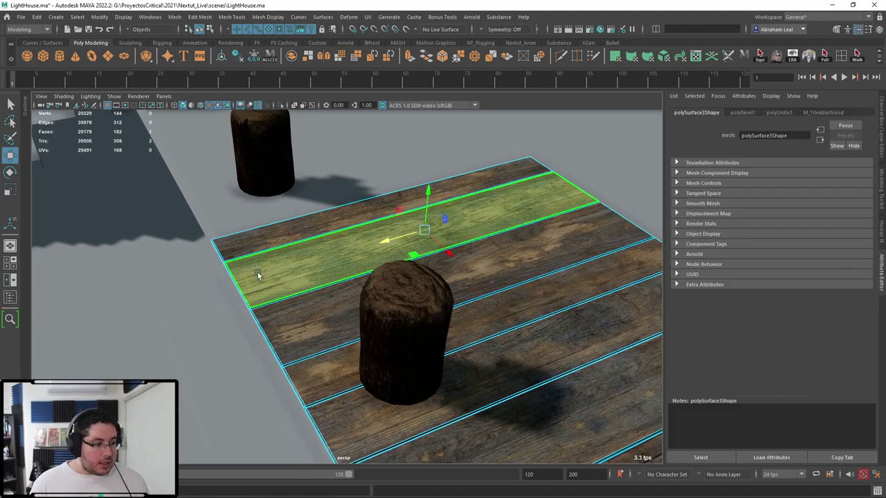
{"action": "key", "text": "ctrl+shift+a"}
{"action": "left_click_drag", "start_coordinate": [340, 263], "coordinate": [406, 256], "text": "alt"}
{"action": "scroll", "coordinate": [406, 257], "scroll_direction": "up", "scroll_amount": 5}
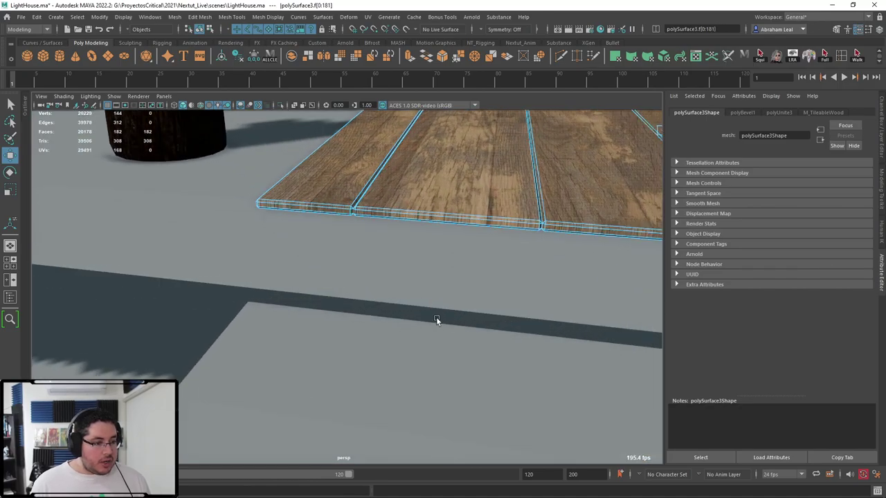
{"action": "key", "text": "3"}
{"action": "middle_click_drag", "start_coordinate": [422, 283], "coordinate": [435, 373], "text": "alt"}
{"action": "key", "text": "1"}
{"action": "scroll", "coordinate": [457, 356], "scroll_direction": "up", "scroll_amount": 4}
{"action": "scroll", "coordinate": [476, 318], "scroll_direction": "down", "scroll_amount": 6}
Undo the panel move and the bevel, back to the unbeveled combined plank mesh
{"action": "key", "text": "ctrl+z"}
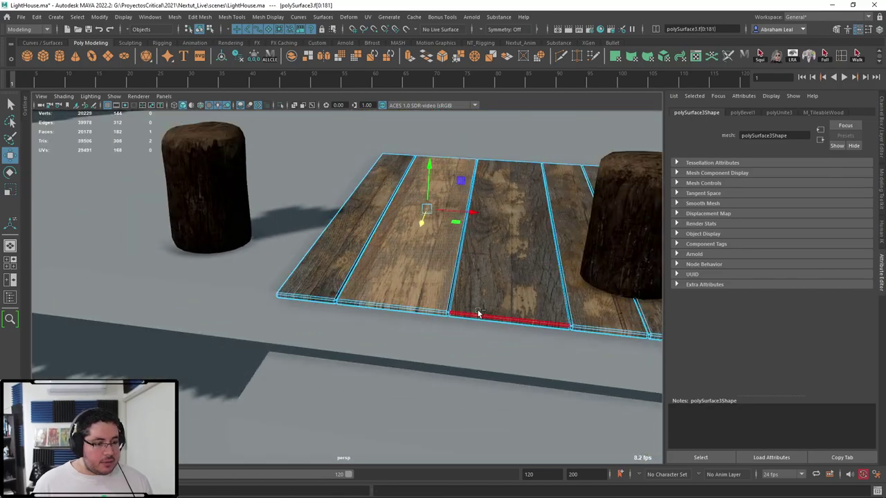
{"action": "key", "text": "ctrl+z"}
{"action": "key", "text": "ctrl+z"}
{"action": "scroll", "coordinate": [486, 290], "scroll_direction": "down", "scroll_amount": 5}
{"action": "key", "text": "ctrl+z"}
{"action": "key", "text": "ctrl+z"}
{"action": "key", "text": "ctrl+z"}
{"action": "key", "text": "ctrl+z"}
{"action": "scroll", "coordinate": [461, 244], "scroll_direction": "up", "scroll_amount": 4}
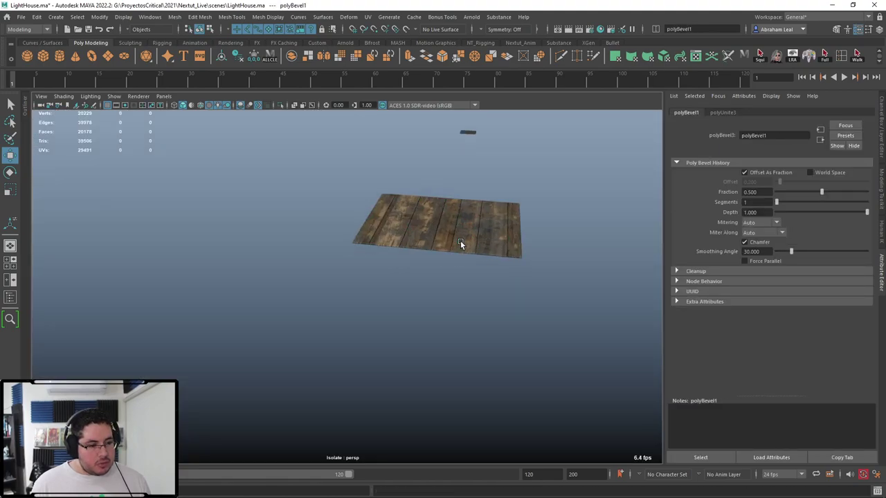
{"action": "left_click_drag", "start_coordinate": [461, 244], "coordinate": [470, 261], "text": "alt"}
{"action": "key", "text": "ctrl+z"}
{"action": "key", "text": "ctrl+z"}
{"action": "key", "text": "ctrl+z"}
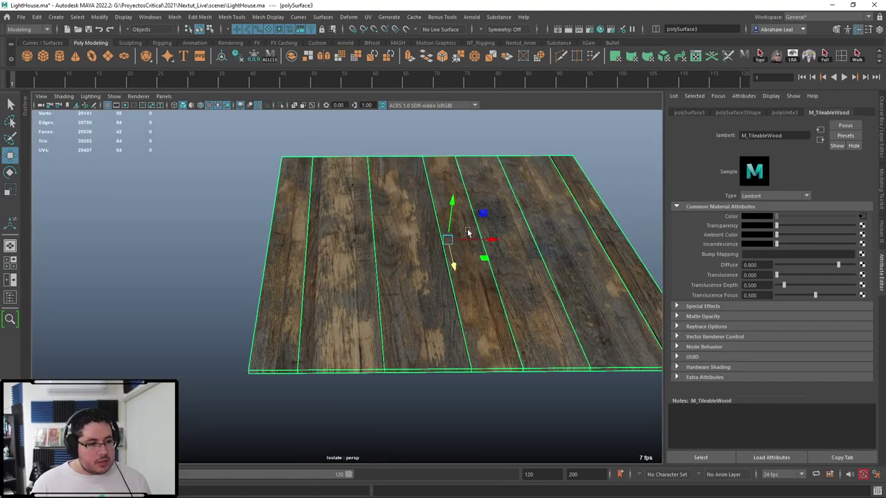
Separate the combined mesh into individual planks and check that each one can be selected on its own
{"action": "left_click", "coordinate": [175, 18]}
{"action": "left_click", "coordinate": [195, 61]}
{"action": "left_click", "coordinate": [289, 214]}
{"action": "left_click", "coordinate": [342, 241]}
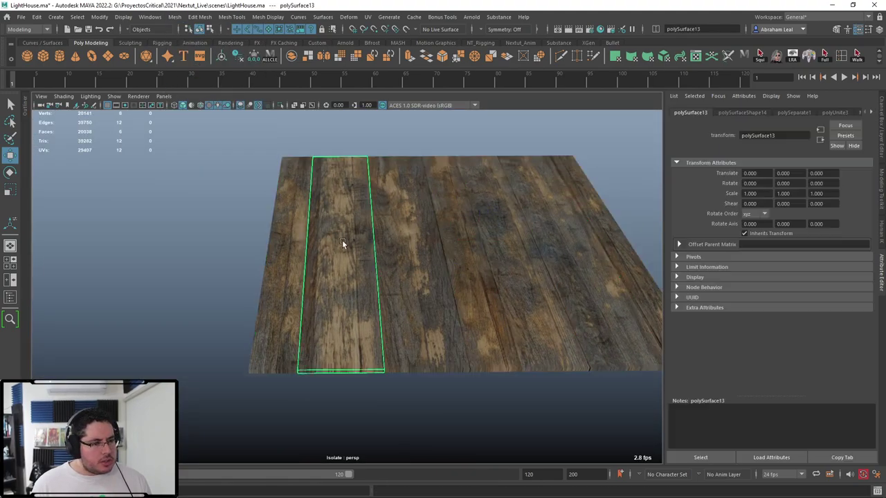
{"action": "key", "text": "ctrl+z"}
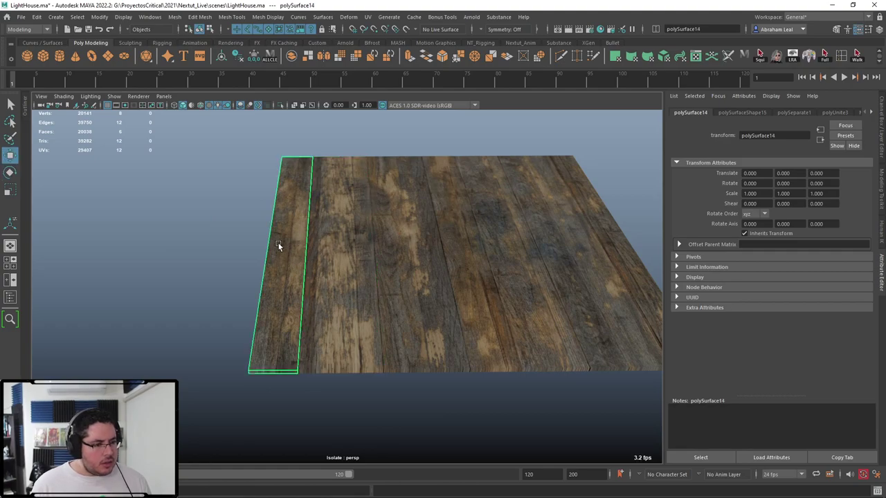
{"action": "middle_click_drag", "start_coordinate": [279, 244], "coordinate": [183, 243]}
{"action": "key", "text": "ctrl+z"}
{"action": "left_click", "coordinate": [249, 267]}
{"action": "scroll", "coordinate": [621, 240], "scroll_direction": "down", "scroll_amount": 3}
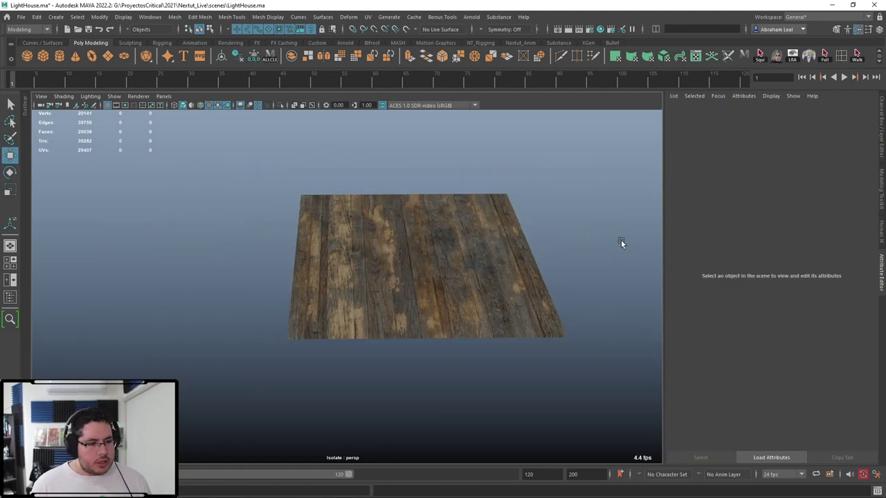
Combine the seven planks with cleared history into one mesh and turn off the isolated view
{"action": "left_click_drag", "start_coordinate": [621, 239], "coordinate": [267, 176]}
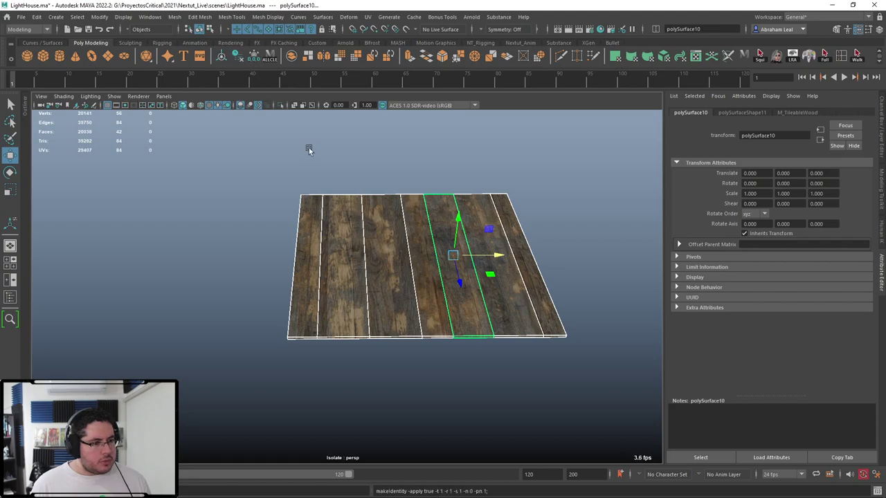
{"action": "left_click", "coordinate": [410, 249]}
{"action": "left_click_drag", "start_coordinate": [524, 228], "coordinate": [165, 53]}
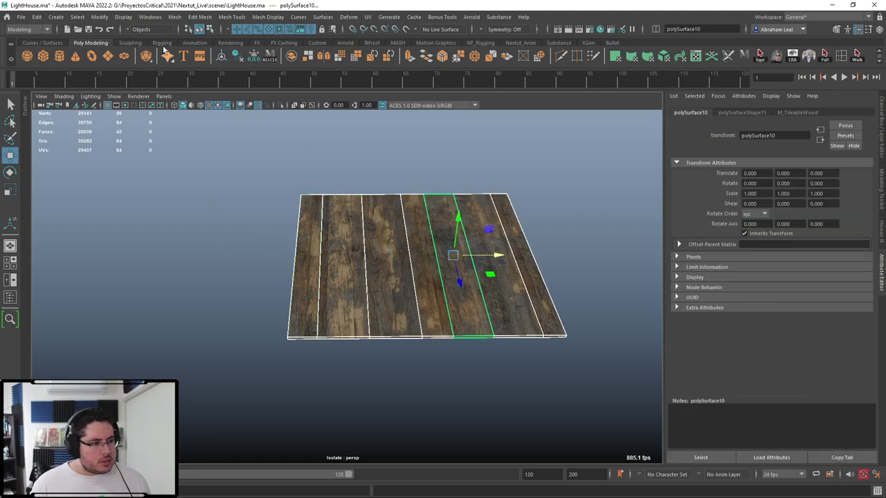
{"action": "left_click", "coordinate": [174, 17]}
{"action": "left_click", "coordinate": [201, 54]}
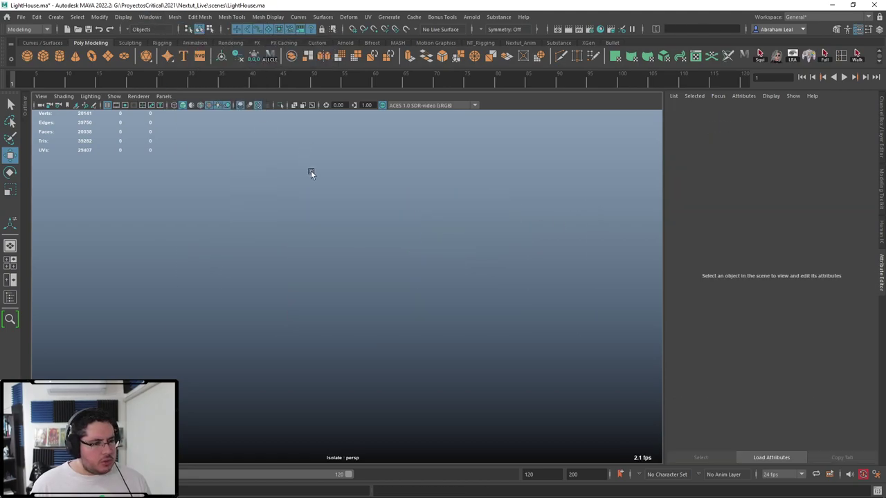
{"action": "left_click", "coordinate": [281, 105]}
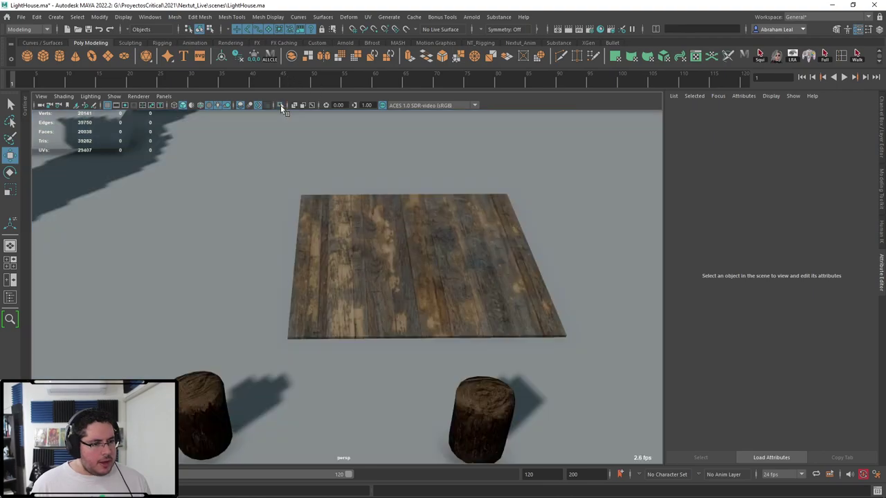
Try stretching the faces of the second plank lengthwise along Z by a factor of about 1.31
{"action": "left_click", "coordinate": [356, 242]}
{"action": "key", "text": "F11"}
{"action": "double_click", "coordinate": [348, 264]}
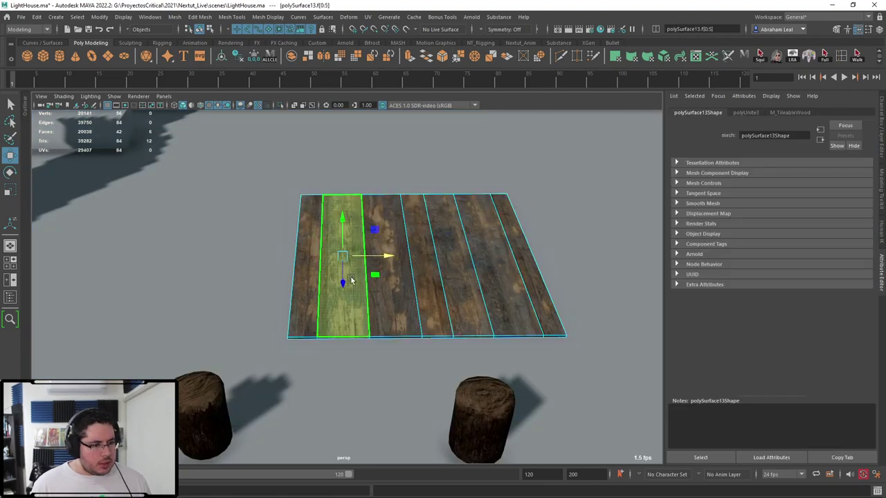
{"action": "key", "text": "r"}
{"action": "left_click_drag", "start_coordinate": [341, 284], "coordinate": [343, 292]}
{"action": "key", "text": "ctrl+z"}
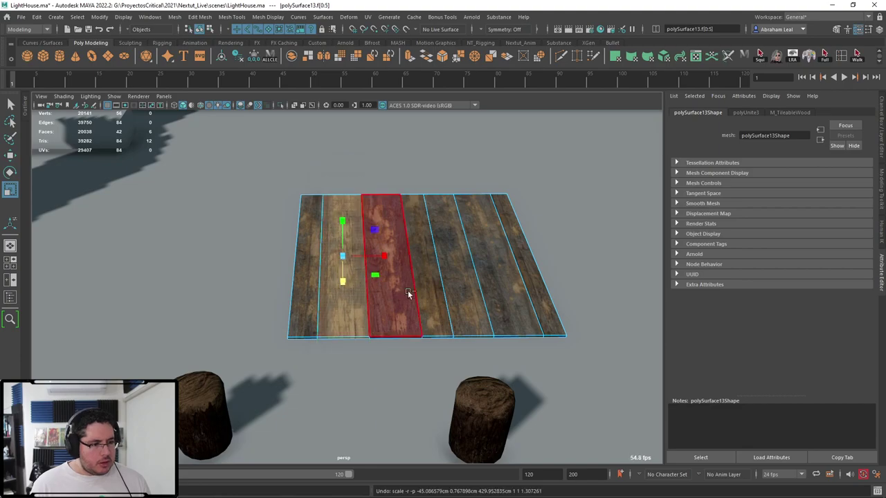
Move the whole plank panel beside the log posts, to X -176.125 and Z 97.253
{"action": "left_click_drag", "start_coordinate": [485, 280], "coordinate": [418, 239], "text": "alt"}
{"action": "key", "text": "F8"}
{"action": "left_click_drag", "start_coordinate": [382, 293], "coordinate": [287, 369], "text": "alt"}
{"action": "left_click_drag", "start_coordinate": [287, 369], "coordinate": [324, 357], "text": "alt"}
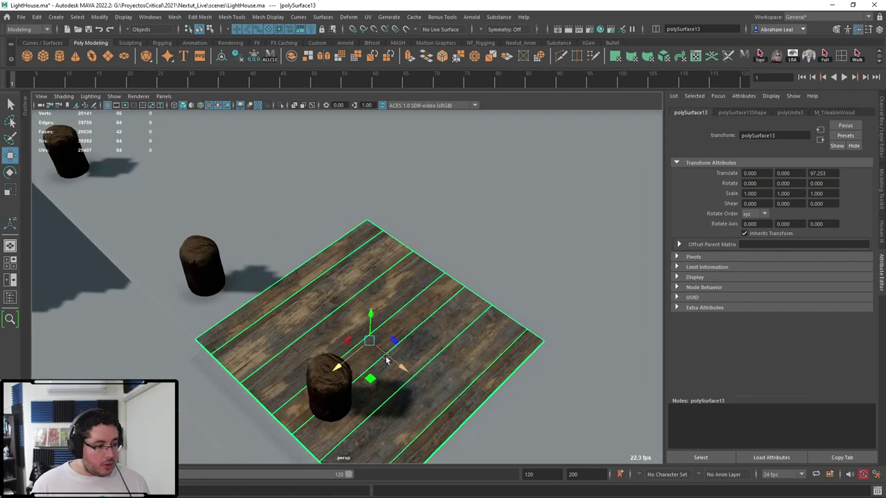
{"action": "left_click_drag", "start_coordinate": [389, 361], "coordinate": [196, 244]}
{"action": "middle_click_drag", "start_coordinate": [196, 244], "coordinate": [158, 239]}
{"action": "left_click_drag", "start_coordinate": [158, 239], "coordinate": [181, 222], "text": "alt"}
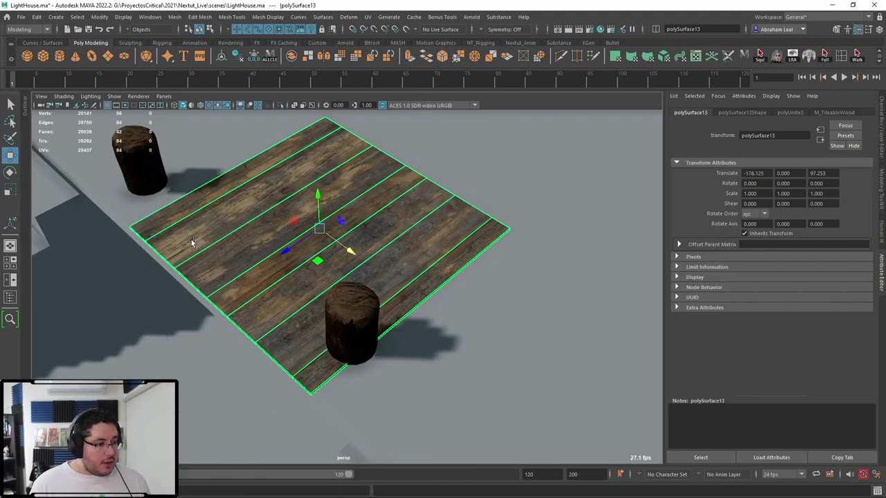
Isolate the second plank and try extending it past its neighbours by moving its front end vertices outward
{"action": "mouse_move", "coordinate": [190, 239]}
{"action": "right_mouse_down"}
{"action": "mouse_move", "coordinate": [187, 250]}
{"action": "mouse_move", "coordinate": [183, 233]}
{"action": "right_mouse_up"}
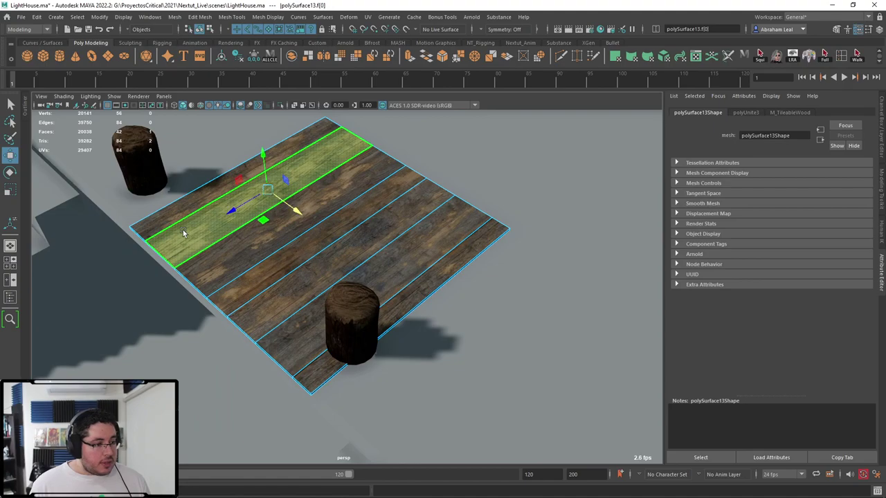
{"action": "double_click", "coordinate": [190, 232]}
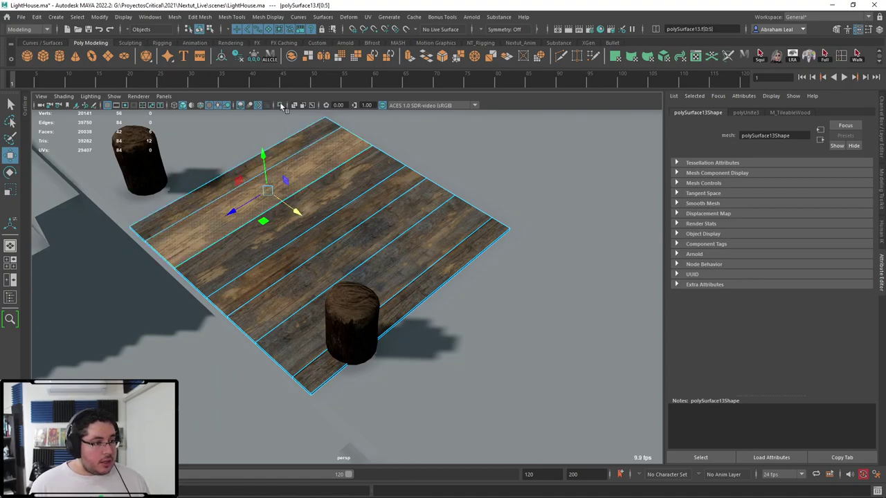
{"action": "left_click", "coordinate": [281, 106]}
{"action": "right_click_drag", "start_coordinate": [234, 220], "coordinate": [156, 213]}
{"action": "left_click_drag", "start_coordinate": [142, 210], "coordinate": [220, 306]}
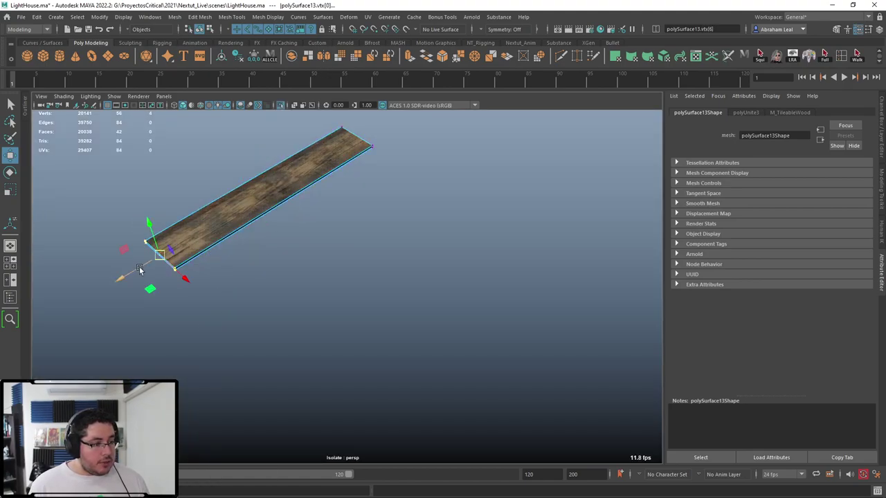
{"action": "left_click", "coordinate": [281, 105]}
Examine the staggered plank ends and the wood texture along the panel's edge up close in object mode
{"action": "middle_click_drag", "start_coordinate": [223, 252], "coordinate": [279, 243], "text": "alt"}
{"action": "scroll", "coordinate": [252, 263], "scroll_direction": "up", "scroll_amount": 6}
{"action": "right_click_drag", "start_coordinate": [244, 270], "coordinate": [251, 260]}
{"action": "left_click_drag", "start_coordinate": [252, 258], "coordinate": [304, 220], "text": "alt"}
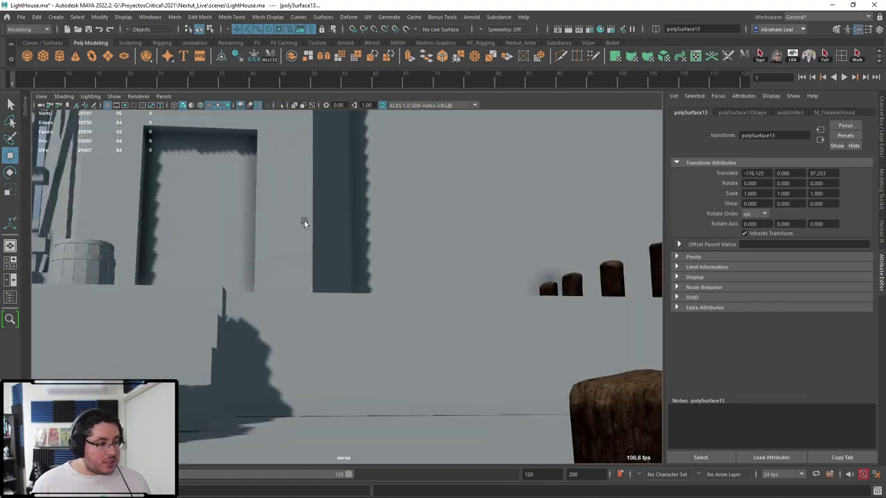
{"action": "middle_click_drag", "start_coordinate": [353, 291], "coordinate": [377, 228], "text": "alt"}
{"action": "scroll", "coordinate": [399, 247], "scroll_direction": "down", "scroll_amount": 4}
{"action": "left_click_drag", "start_coordinate": [400, 247], "coordinate": [350, 309], "text": "alt"}
{"action": "left_click", "coordinate": [262, 376]}
{"action": "scroll", "coordinate": [261, 376], "scroll_direction": "down", "scroll_amount": 5}
{"action": "scroll", "coordinate": [310, 317], "scroll_direction": "up", "scroll_amount": 8}
{"action": "scroll", "coordinate": [356, 368], "scroll_direction": "up", "scroll_amount": 3}
{"action": "scroll", "coordinate": [424, 383], "scroll_direction": "down", "scroll_amount": 2}
{"action": "scroll", "coordinate": [421, 347], "scroll_direction": "down", "scroll_amount": 4}
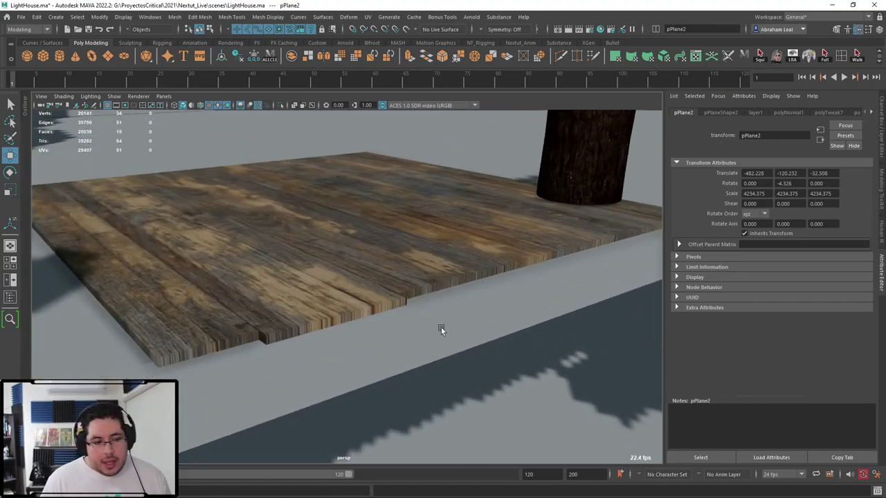
{"action": "scroll", "coordinate": [441, 327], "scroll_direction": "up", "scroll_amount": 4}
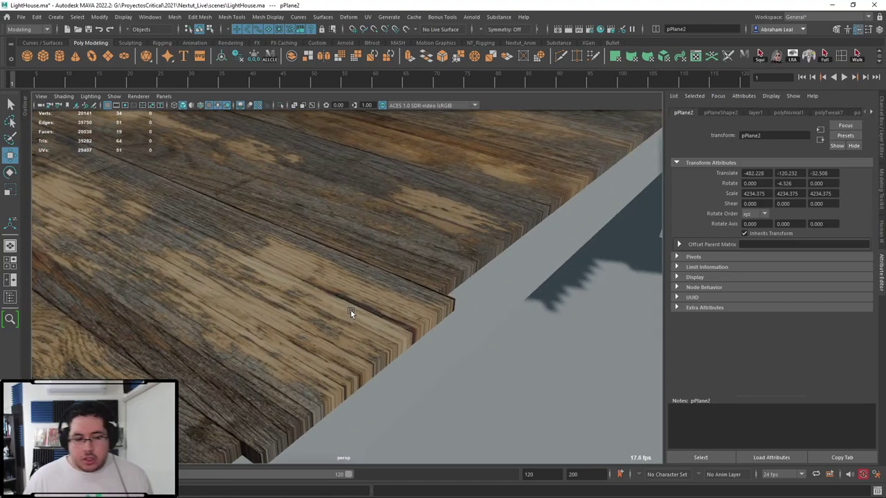
{"action": "scroll", "coordinate": [367, 305], "scroll_direction": "down", "scroll_amount": 6}
{"action": "scroll", "coordinate": [374, 298], "scroll_direction": "up", "scroll_amount": 5}
{"action": "left_click_drag", "start_coordinate": [380, 267], "coordinate": [370, 247], "text": "alt"}
{"action": "scroll", "coordinate": [332, 278], "scroll_direction": "down", "scroll_amount": 5}
{"action": "scroll", "coordinate": [393, 275], "scroll_direction": "down", "scroll_amount": 3}
{"action": "scroll", "coordinate": [402, 344], "scroll_direction": "up", "scroll_amount": 4}
{"action": "scroll", "coordinate": [411, 341], "scroll_direction": "down", "scroll_amount": 4}
{"action": "scroll", "coordinate": [158, 261], "scroll_direction": "down", "scroll_amount": 4}
{"action": "scroll", "coordinate": [370, 248], "scroll_direction": "up", "scroll_amount": 4}
Undo the extension of the second plank's front end
{"action": "left_click", "coordinate": [427, 237]}
{"action": "left_click_drag", "start_coordinate": [425, 237], "coordinate": [349, 307], "text": "alt"}
{"action": "key", "text": "ctrl+z"}
{"action": "key", "text": "ctrl+z"}
{"action": "key", "text": "ctrl+z"}
{"action": "key", "text": "ctrl+z"}
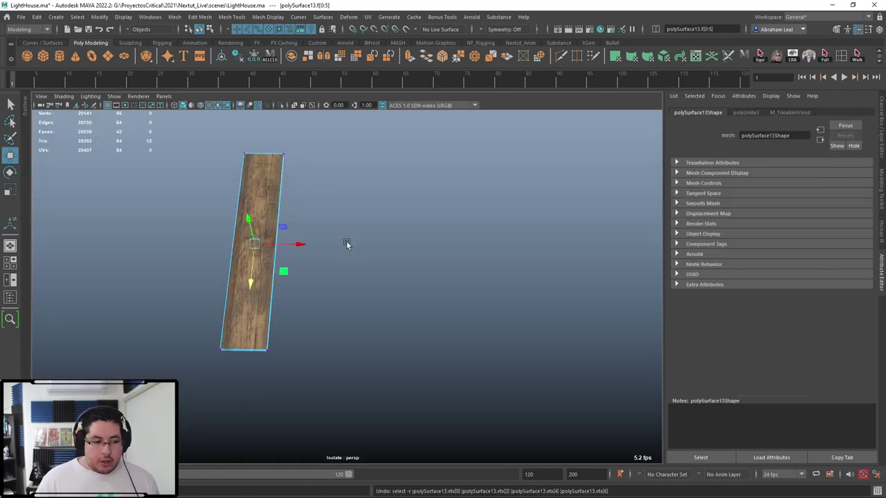
Return to object mode with nothing selected and turn off the isolated view to show the whole dock
{"action": "right_click_drag", "start_coordinate": [247, 239], "coordinate": [265, 170]}
{"action": "left_click", "coordinate": [382, 168]}
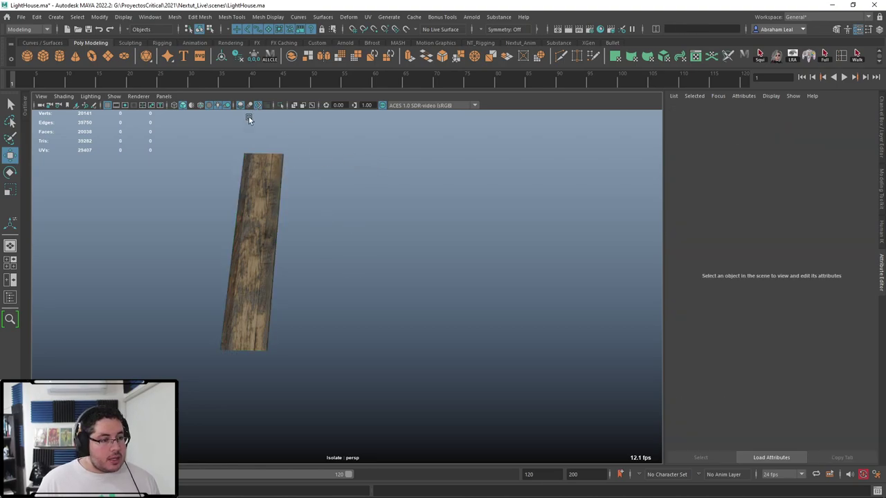
{"action": "left_click", "coordinate": [280, 105]}
{"action": "left_click", "coordinate": [280, 105]}
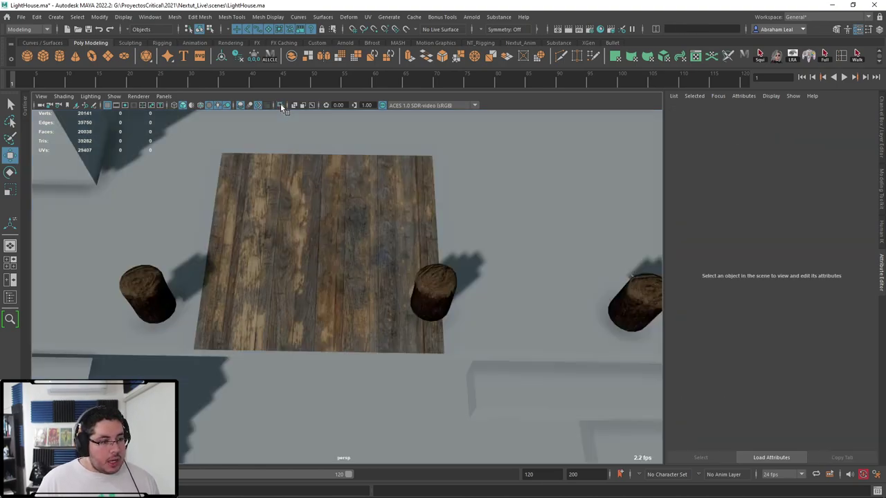
{"action": "right_click_drag", "start_coordinate": [419, 280], "coordinate": [354, 230], "text": "alt"}
{"action": "left_click_drag", "start_coordinate": [354, 230], "coordinate": [367, 295], "text": "alt"}
Switch to Chrome and examine the dock image results, opening the 4 ft. x 8 ft. aluminum dock kit photo
{"action": "key", "text": "alt+Tab"}
{"action": "key", "text": "alt+Tab"}
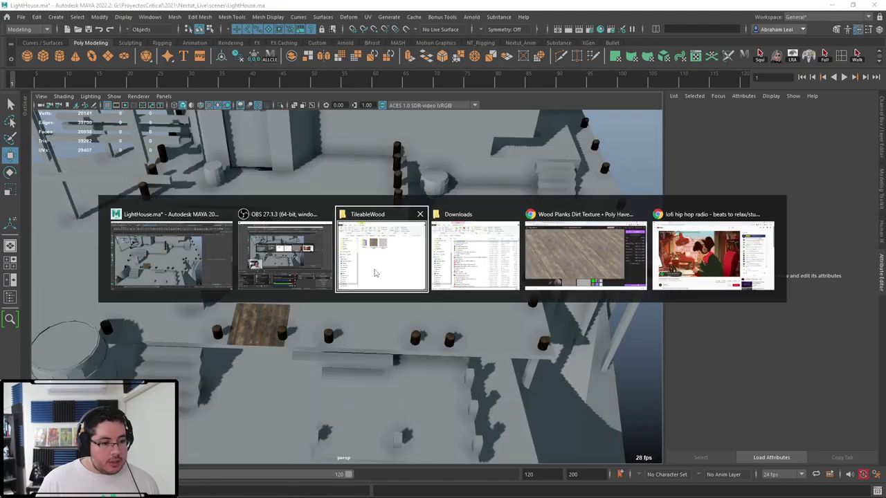
{"action": "left_click", "coordinate": [604, 253]}
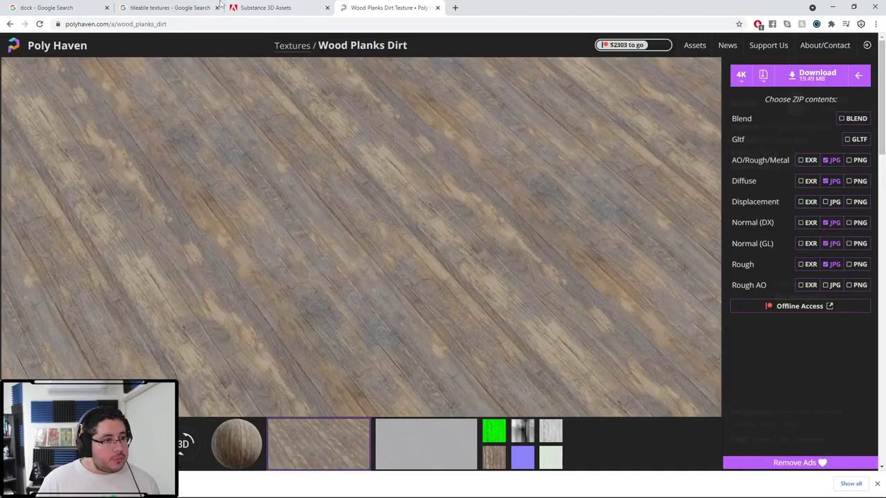
{"action": "left_click", "coordinate": [56, 3]}
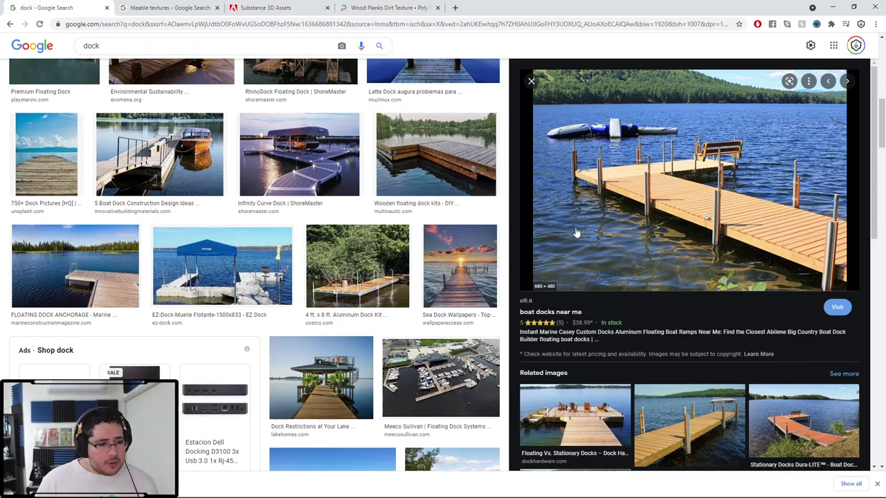
{"action": "left_click", "coordinate": [374, 298]}
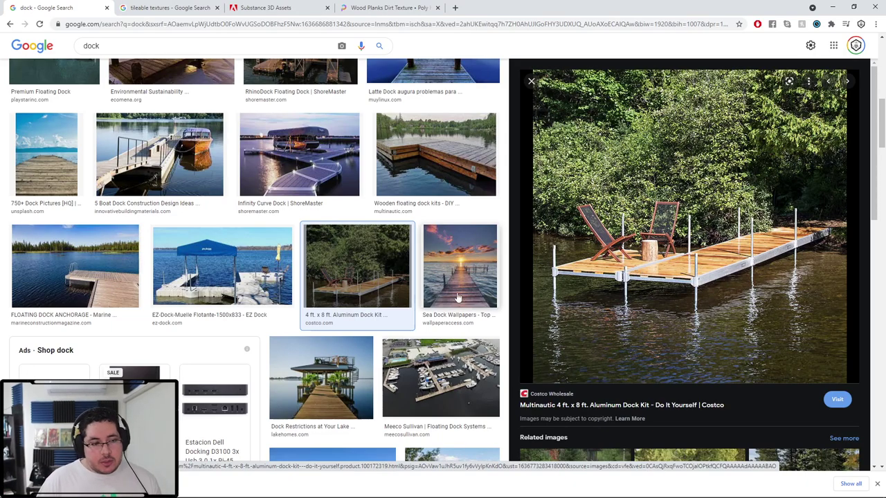
Switch back to Maya and compare the blocked-out dock with the lighthouse concept image behind it
{"action": "key", "text": "alt+Tab"}
{"action": "middle_click_drag", "start_coordinate": [342, 294], "coordinate": [429, 257], "text": "alt"}
{"action": "right_click_drag", "start_coordinate": [342, 294], "coordinate": [391, 316], "text": "alt"}
{"action": "left_click_drag", "start_coordinate": [392, 316], "coordinate": [283, 305], "text": "alt"}
{"action": "middle_click_drag", "start_coordinate": [283, 305], "coordinate": [478, 338], "text": "alt"}
{"action": "left_click_drag", "start_coordinate": [478, 337], "coordinate": [276, 342], "text": "alt"}
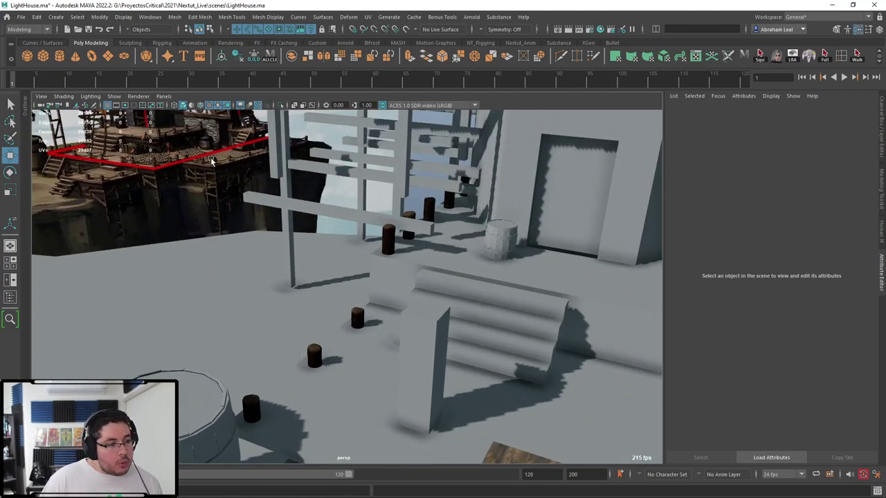
Create a polygon cube and move it along Z to about 609 near the wood plank panel
{"action": "left_click_drag", "start_coordinate": [211, 160], "coordinate": [370, 292], "text": "alt"}
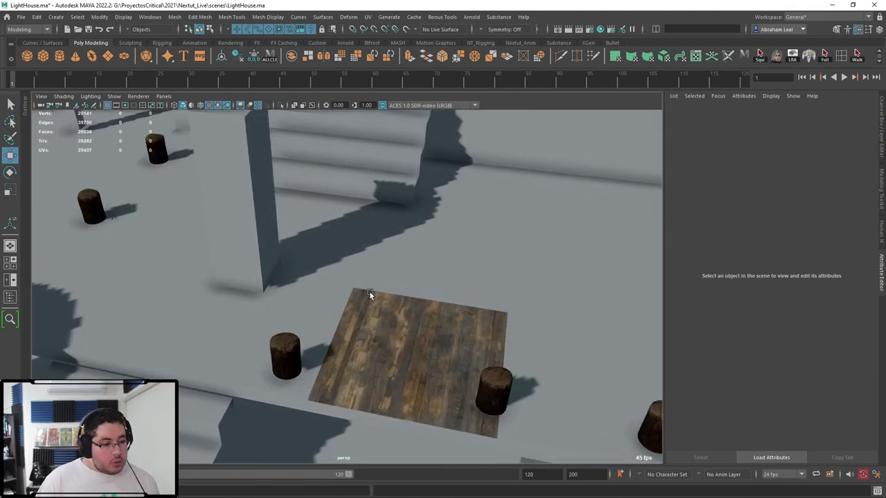
{"action": "right_click_drag", "start_coordinate": [370, 292], "coordinate": [456, 353], "text": "alt"}
{"action": "left_click", "coordinate": [45, 57]}
{"action": "scroll", "coordinate": [493, 316], "scroll_direction": "down", "scroll_amount": 5}
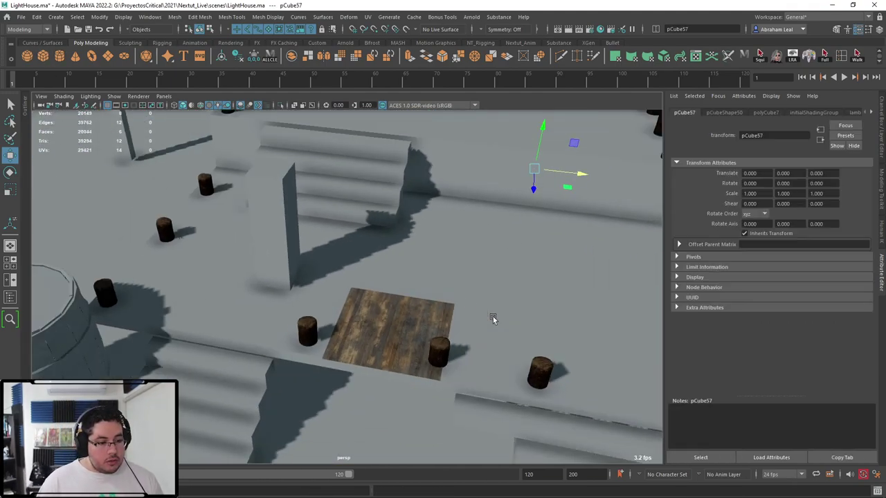
{"action": "left_click_drag", "start_coordinate": [492, 316], "coordinate": [470, 279], "text": "alt"}
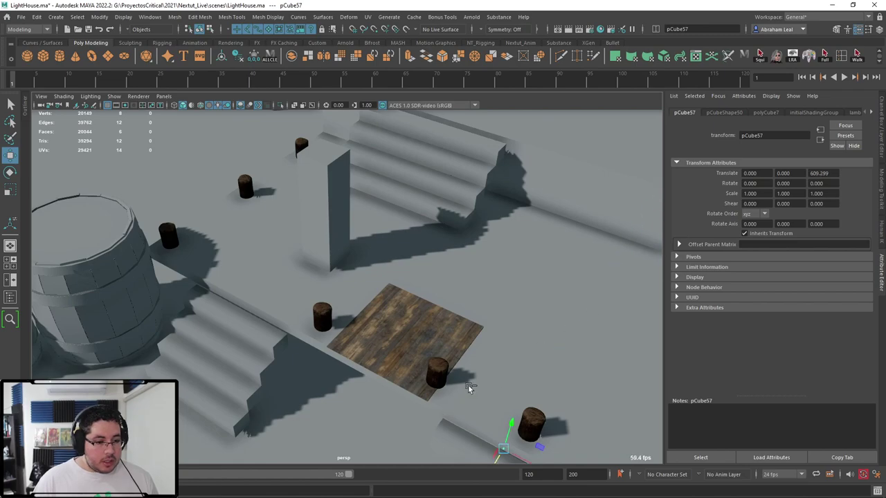
Set the wood plank panel's Translate X and Translate Z to 0
{"action": "left_click", "coordinate": [432, 323]}
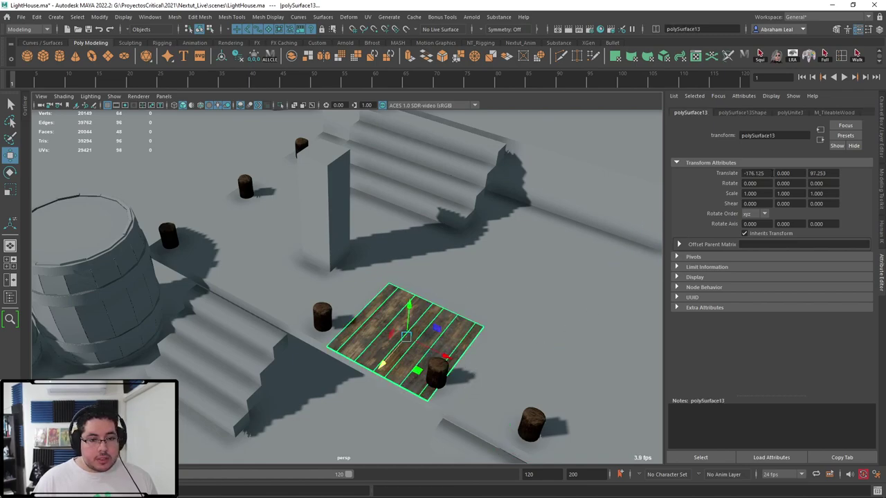
{"action": "type", "text": "0"}
{"action": "key", "text": "Tab"}
{"action": "key", "text": "Tab"}
{"action": "type", "text": "0"}
{"action": "key", "text": "Return"}
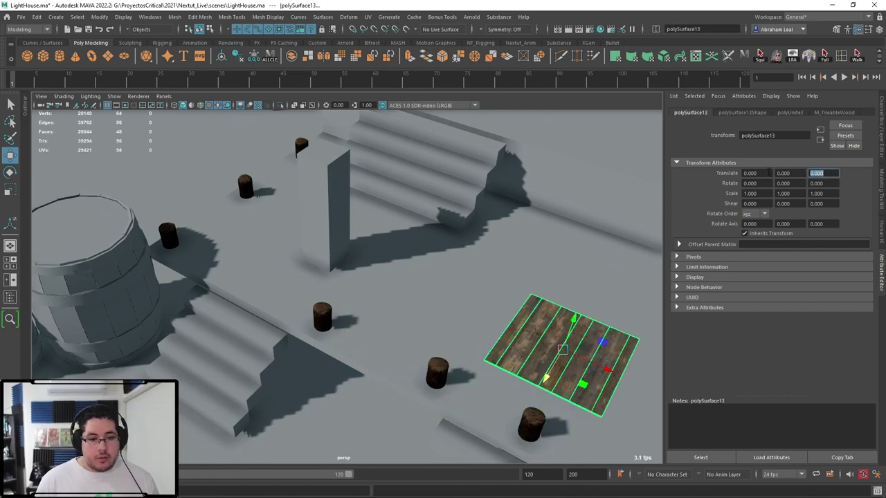
Undo the plank panel's Translate Z change
{"action": "left_click", "coordinate": [485, 295]}
{"action": "middle_click_drag", "start_coordinate": [542, 341], "coordinate": [456, 303], "text": "alt"}
{"action": "left_click", "coordinate": [457, 303]}
{"action": "left_click_drag", "start_coordinate": [457, 302], "coordinate": [393, 305], "text": "alt"}
{"action": "scroll", "coordinate": [295, 224], "scroll_direction": "down", "scroll_amount": 5}
{"action": "key", "text": "ctrl+z"}
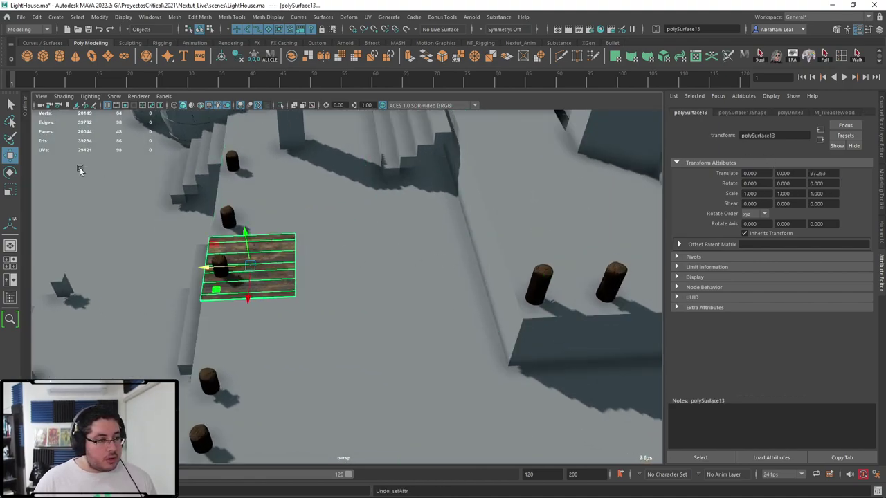
Create another polygon cube and snap it to the plank panel's front corner
{"action": "key", "text": "ctrl+a"}
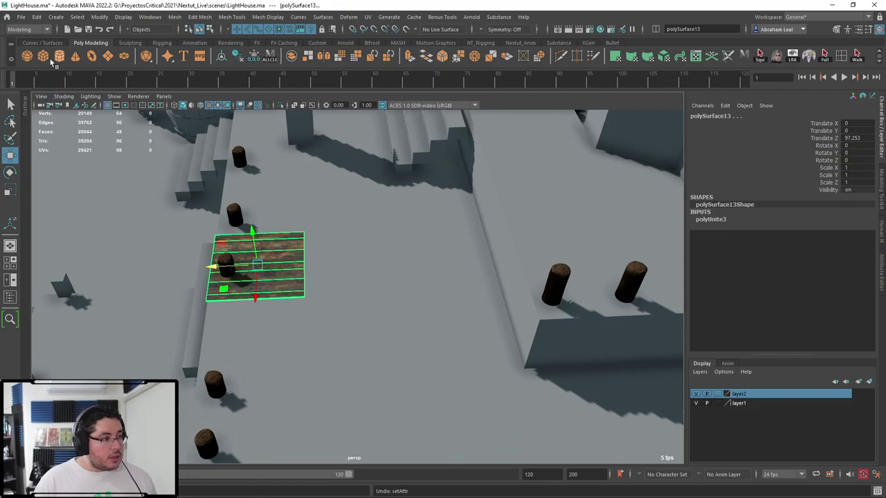
{"action": "left_click", "coordinate": [43, 56]}
{"action": "scroll", "coordinate": [500, 272], "scroll_direction": "down", "scroll_amount": 3}
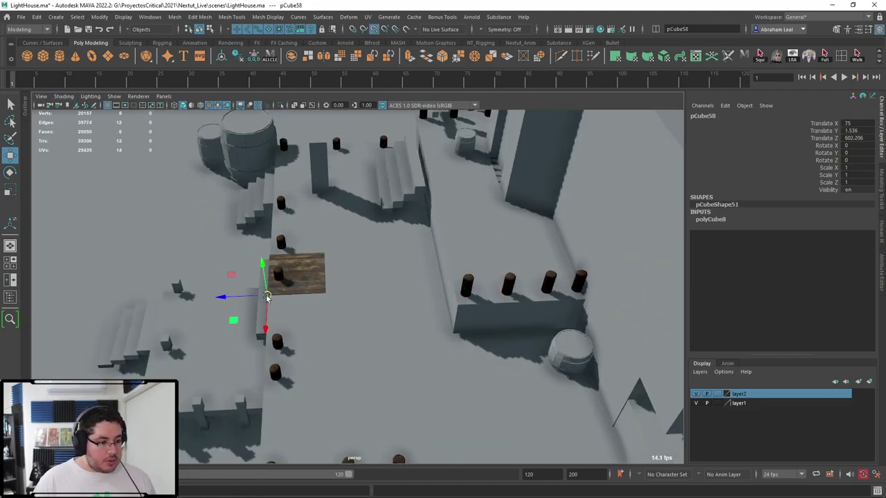
{"action": "key", "text": "f"}
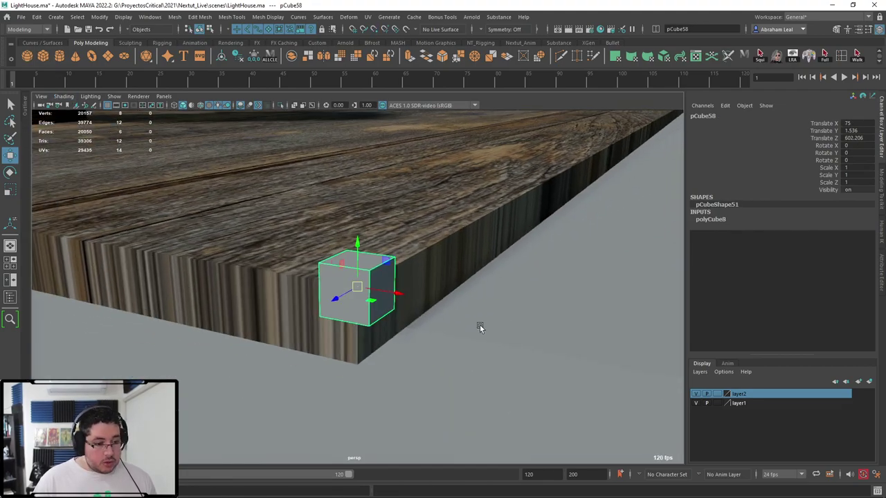
Scale the cube to about 4.3 in X and 2.0 in Y, shifting it to line up with the plank panel's thickness
{"action": "left_click_drag", "start_coordinate": [480, 324], "coordinate": [393, 294], "text": "alt"}
{"action": "mouse_move", "coordinate": [360, 248]}
{"action": "left_mouse_down"}
{"action": "mouse_move", "coordinate": [369, 293]}
{"action": "mouse_move", "coordinate": [357, 247]}
{"action": "left_mouse_up"}
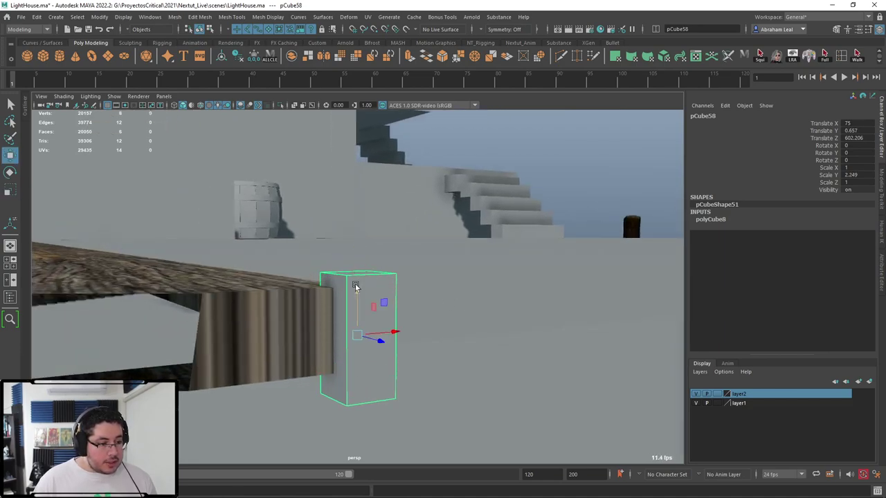
{"action": "left_click_drag", "start_coordinate": [356, 287], "coordinate": [401, 312]}
{"action": "scroll", "coordinate": [360, 289], "scroll_direction": "down", "scroll_amount": 5}
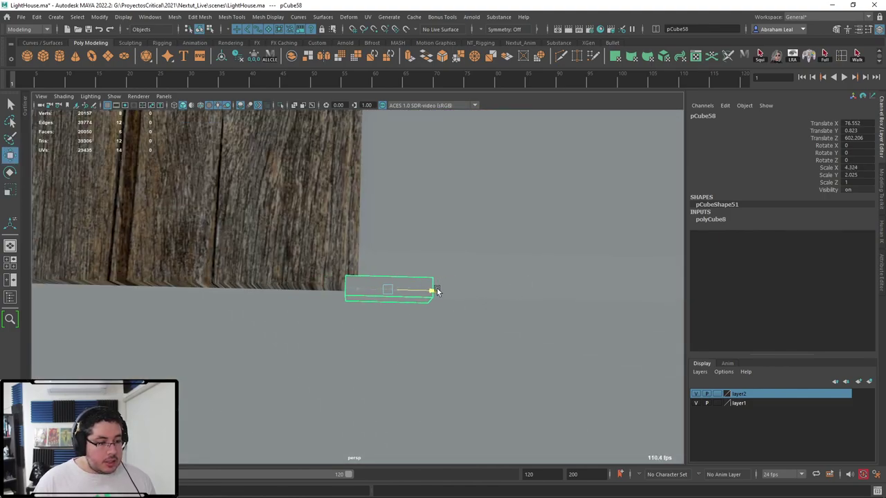
Set the cube's Scale X and Scale Z to 4 and shift it to about 603.97 in Translate Z
{"action": "left_click_drag", "start_coordinate": [437, 291], "coordinate": [308, 328], "text": "alt"}
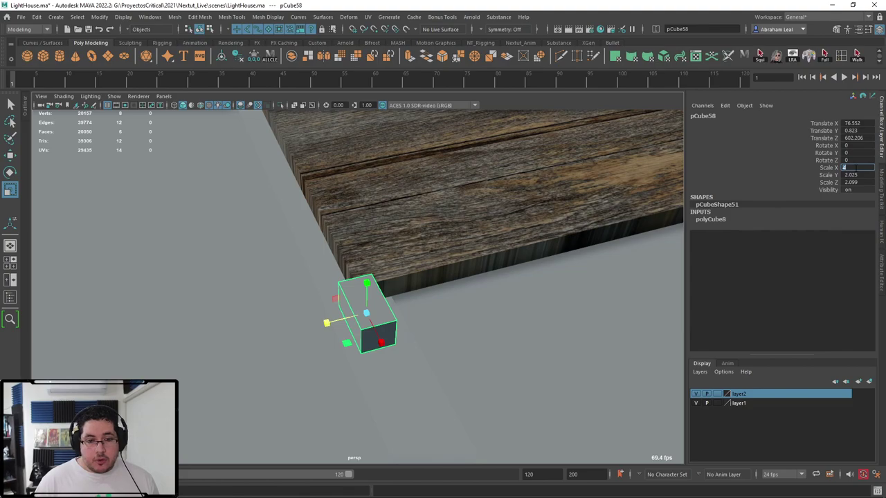
{"action": "type", "text": "4"}
{"action": "key", "text": "Return"}
{"action": "left_click_drag", "start_coordinate": [367, 304], "coordinate": [287, 320], "text": "alt"}
{"action": "left_click_drag", "start_coordinate": [287, 321], "coordinate": [296, 340], "text": "alt"}
{"action": "left_click_drag", "start_coordinate": [363, 288], "coordinate": [362, 313], "text": "alt"}
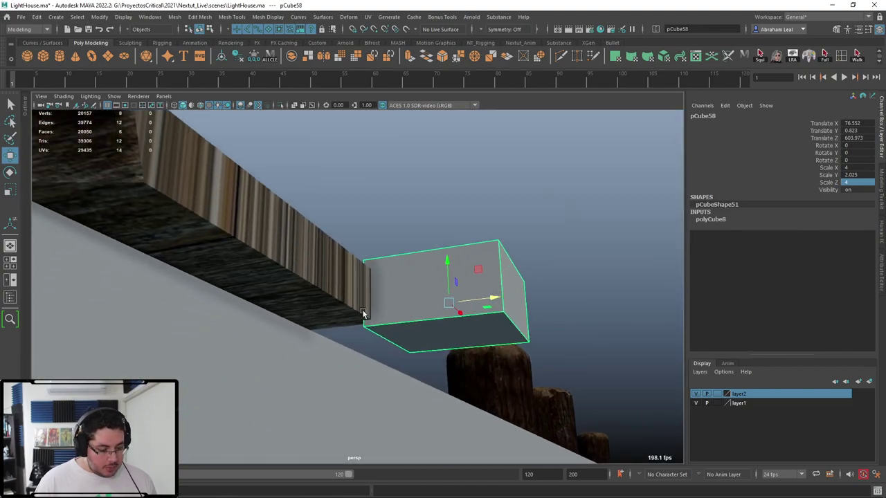
Snap the cube's corner to the plank panel's front corner and set its Scale X and Scale Z to 5
{"action": "left_click_drag", "start_coordinate": [414, 323], "coordinate": [435, 384], "text": "alt"}
{"action": "left_click_drag", "start_coordinate": [412, 309], "coordinate": [372, 323]}
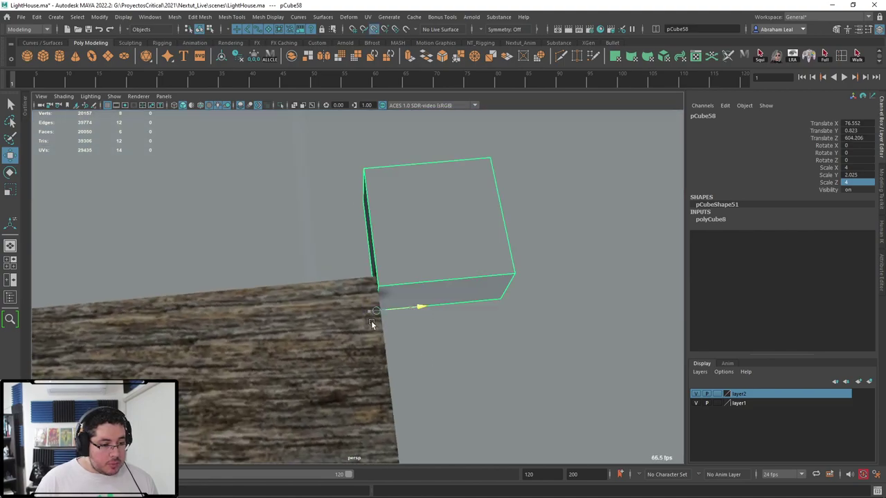
{"action": "left_click_drag", "start_coordinate": [373, 274], "coordinate": [369, 256]}
{"action": "mouse_move", "coordinate": [410, 291]}
{"action": "left_mouse_down", "text": "alt"}
{"action": "mouse_move", "coordinate": [360, 256]}
{"action": "mouse_move", "coordinate": [325, 284]}
{"action": "mouse_move", "coordinate": [423, 294]}
{"action": "mouse_move", "coordinate": [357, 316]}
{"action": "mouse_move", "coordinate": [415, 305]}
{"action": "left_mouse_up", "text": "alt"}
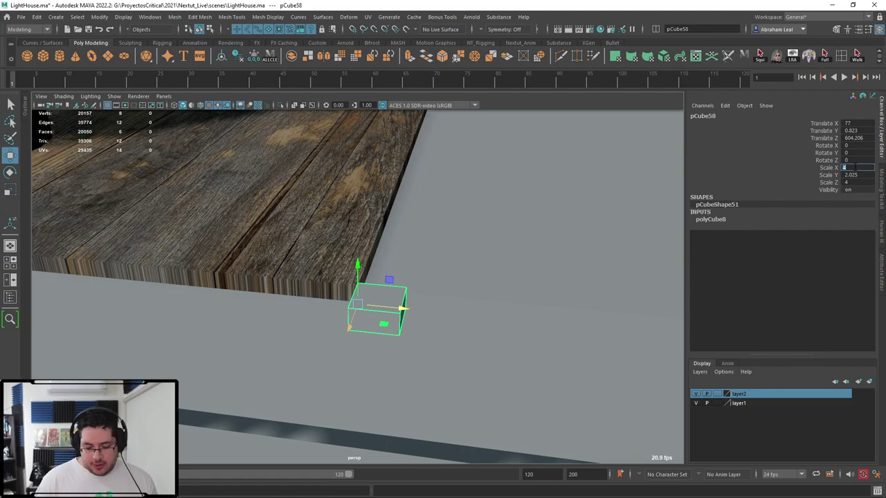
{"action": "left_click_drag", "start_coordinate": [539, 262], "coordinate": [313, 278], "text": "alt"}
Extrude the cube's rear face along the panel's side to its far end, forming one long plank, and return to object mode
{"action": "right_click_drag", "start_coordinate": [313, 279], "coordinate": [317, 267]}
{"action": "left_click", "coordinate": [326, 293]}
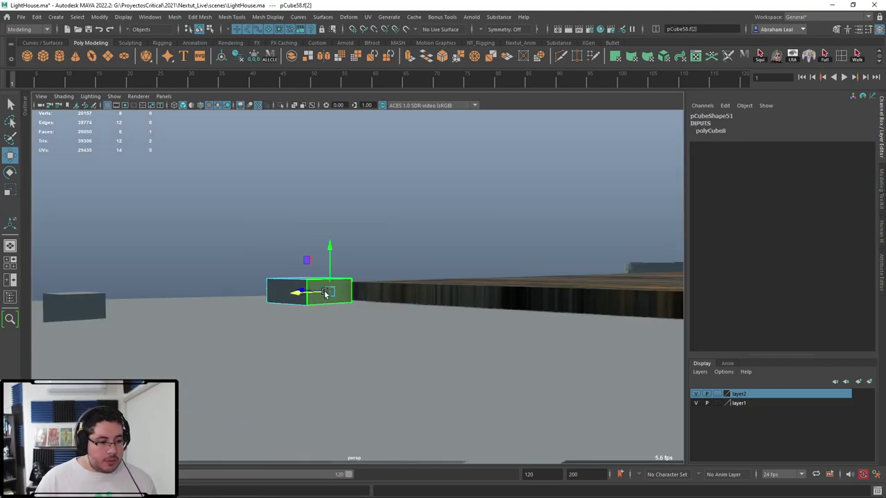
{"action": "left_click_drag", "start_coordinate": [328, 294], "coordinate": [404, 330], "text": "alt"}
{"action": "key", "text": "ctrl+e"}
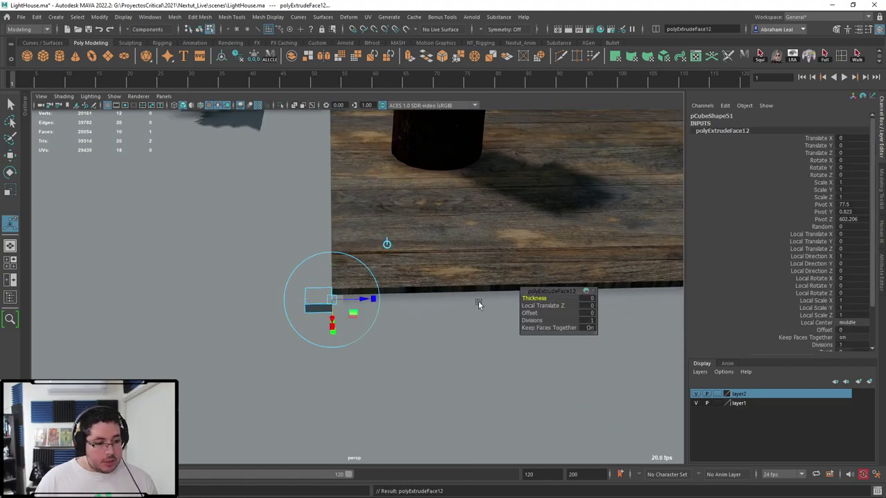
{"action": "left_click_drag", "start_coordinate": [478, 300], "coordinate": [192, 324], "text": "alt"}
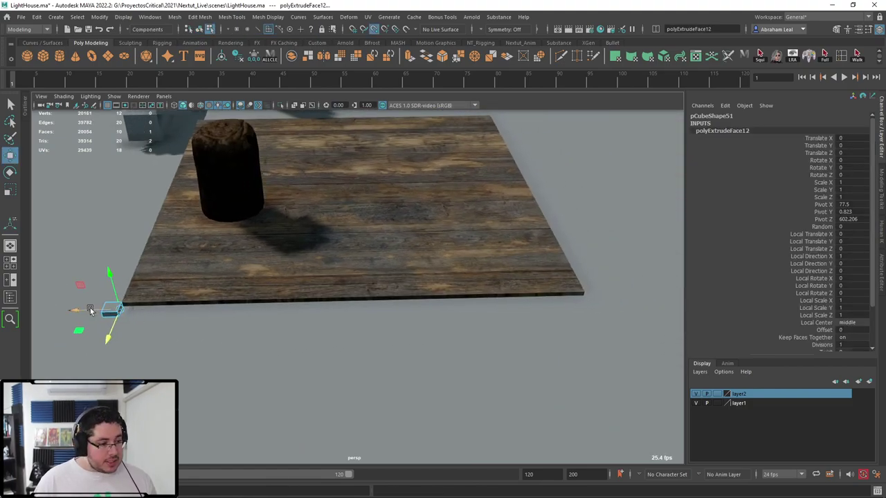
{"action": "left_click_drag", "start_coordinate": [90, 311], "coordinate": [461, 326]}
{"action": "scroll", "coordinate": [461, 326], "scroll_direction": "up", "scroll_amount": 2}
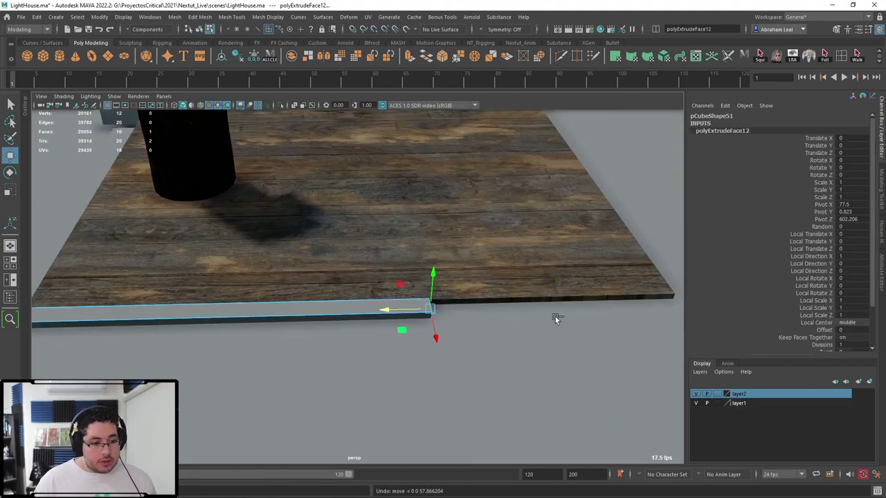
{"action": "left_click_drag", "start_coordinate": [555, 316], "coordinate": [351, 303], "text": "alt"}
{"action": "key", "text": "F8"}
{"action": "left_click", "coordinate": [350, 274]}
{"action": "scroll", "coordinate": [346, 277], "scroll_direction": "down", "scroll_amount": 3}
{"action": "middle_click_drag", "start_coordinate": [93, 255], "coordinate": [291, 299], "text": "alt"}
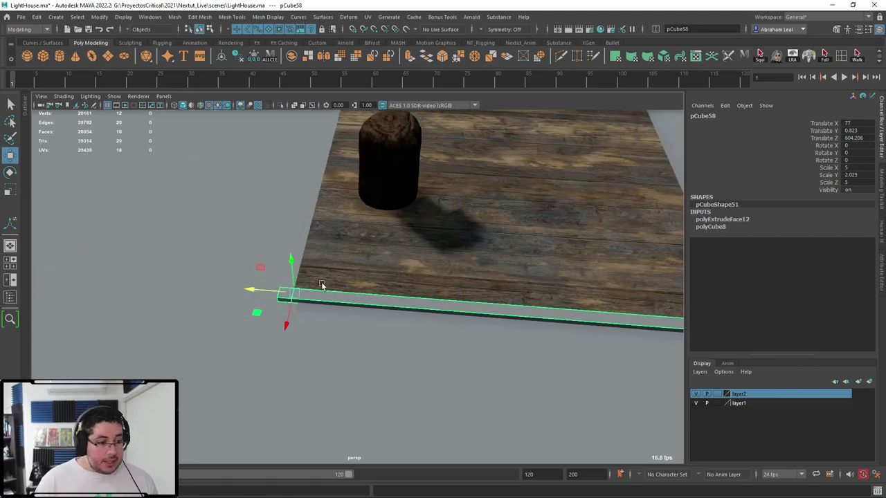
{"action": "left_click_drag", "start_coordinate": [321, 284], "coordinate": [357, 295], "text": "alt"}
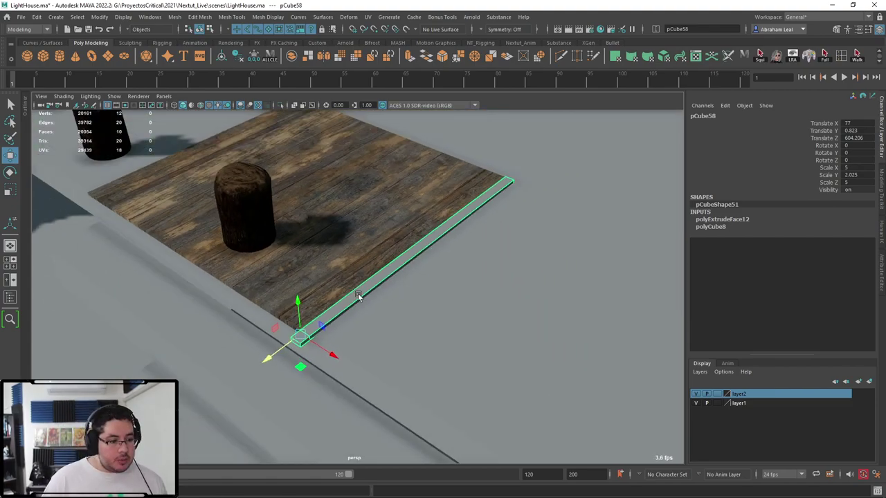
Apply a planar UV projection to the long plank, projecting from the Y axis
{"action": "left_click", "coordinate": [366, 16]}
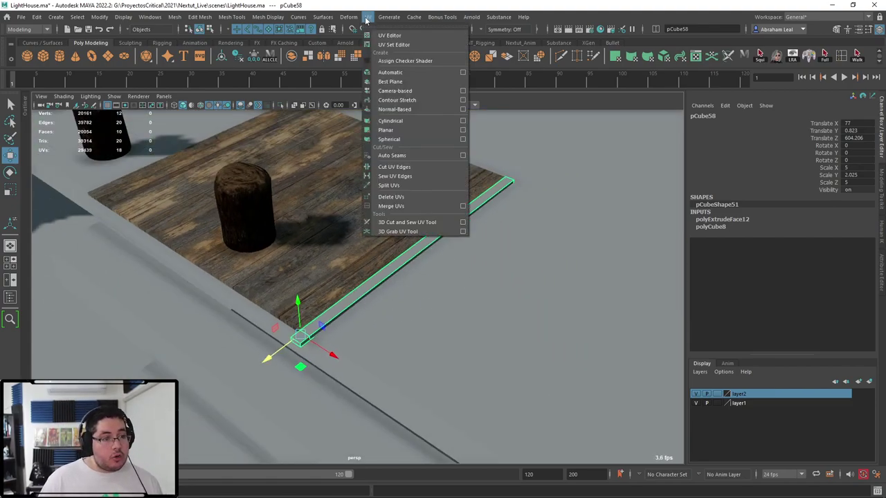
{"action": "left_click", "coordinate": [462, 131]}
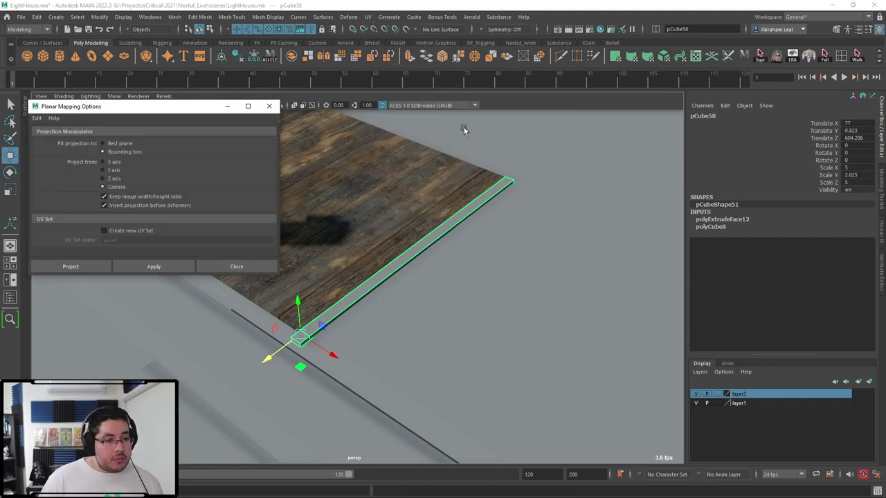
{"action": "left_click", "coordinate": [107, 172]}
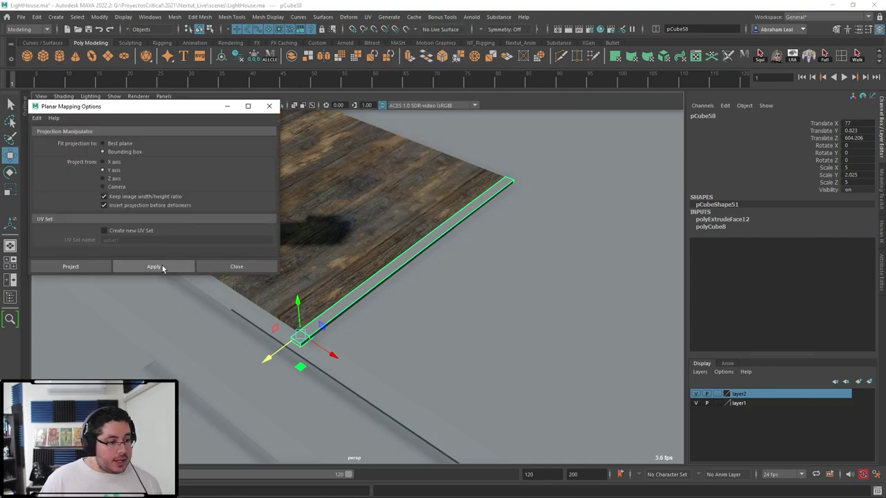
{"action": "left_click", "coordinate": [162, 268]}
{"action": "left_click_drag", "start_coordinate": [398, 305], "coordinate": [481, 266], "text": "alt"}
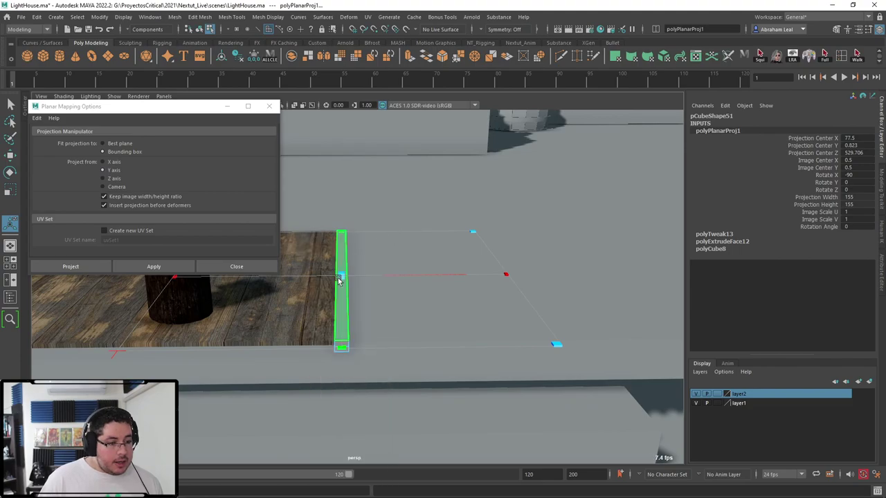
Return to object selection and assign the existing tileable wood material to the long plank
{"action": "key", "text": "q"}
{"action": "right_click_drag", "start_coordinate": [338, 282], "coordinate": [379, 491]}
{"action": "right_click_drag", "start_coordinate": [417, 454], "coordinate": [417, 454]}
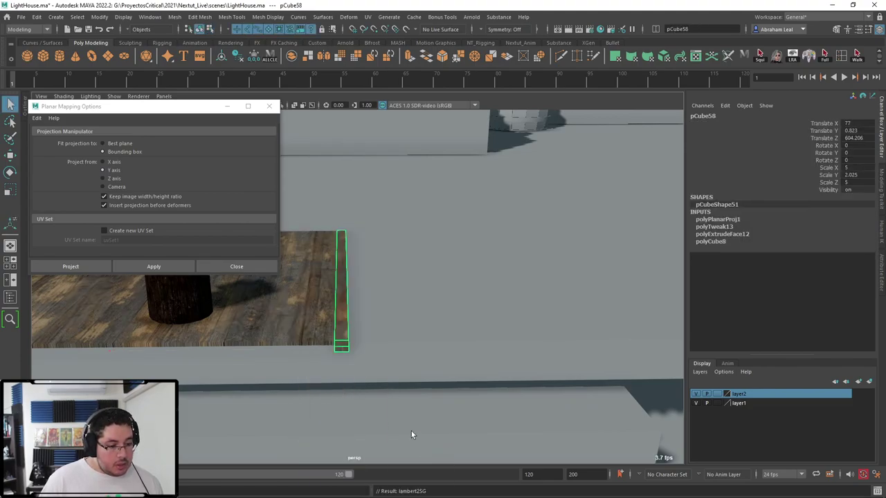
{"action": "left_click_drag", "start_coordinate": [411, 431], "coordinate": [366, 299], "text": "alt"}
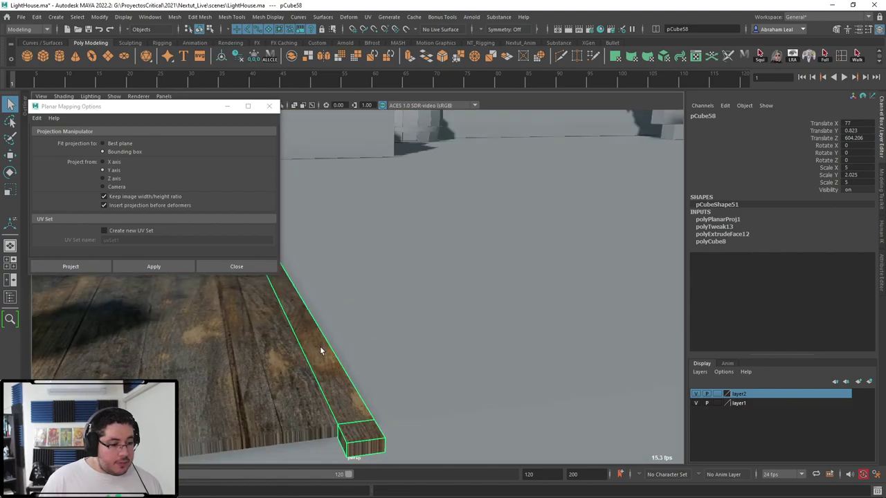
Close the planar mapping options and thicken the plank to a Scale Y of about 2.9 at Translate Y 0.611
{"action": "left_click_drag", "start_coordinate": [319, 346], "coordinate": [412, 351], "text": "alt"}
{"action": "left_click_drag", "start_coordinate": [412, 351], "coordinate": [373, 391], "text": "alt"}
{"action": "key", "text": "w"}
{"action": "left_click", "coordinate": [268, 106]}
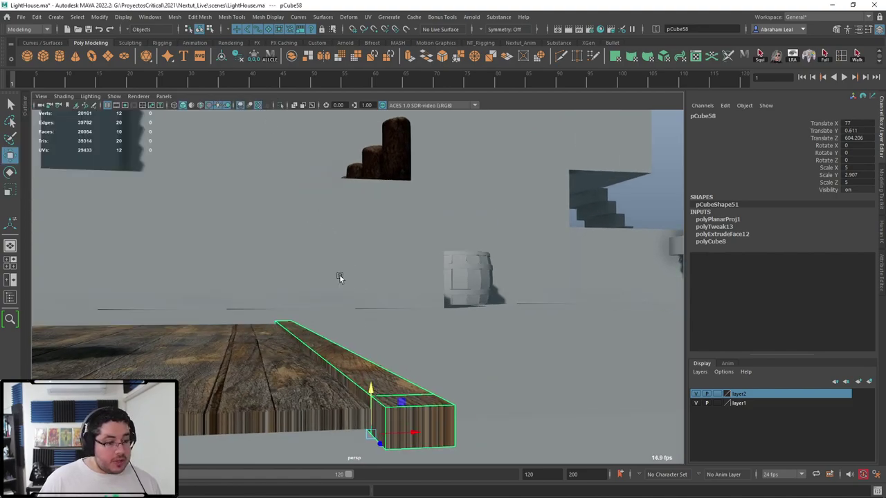
{"action": "left_click_drag", "start_coordinate": [340, 276], "coordinate": [398, 348], "text": "alt"}
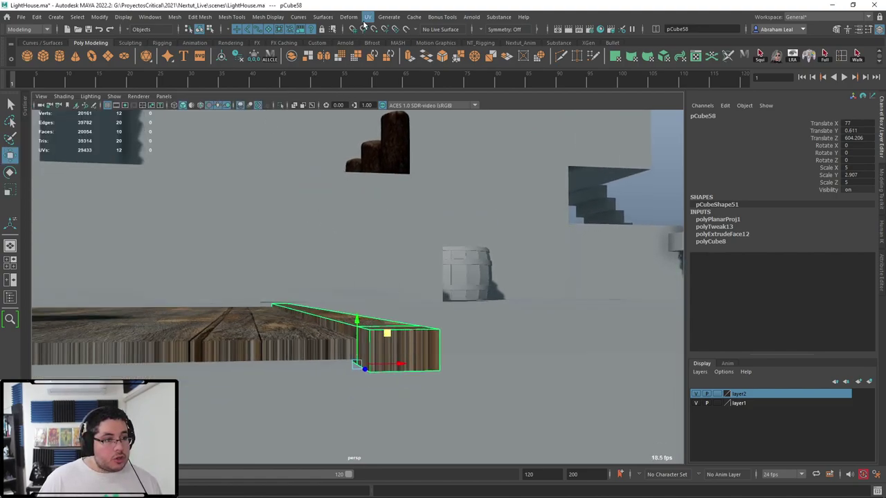
{"action": "left_click_drag", "start_coordinate": [352, 173], "coordinate": [371, 239], "text": "alt"}
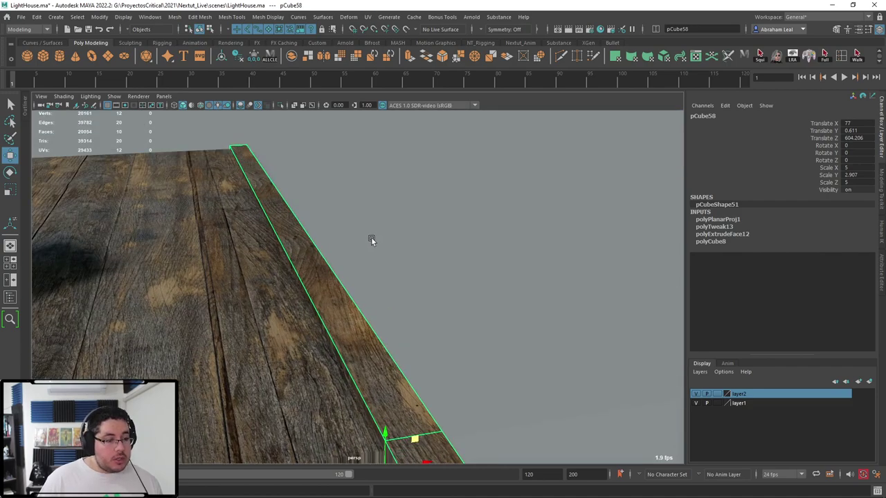
Check the plank's projected UV layout against the wood texture in the UV Editor, then minimize it
{"action": "left_click", "coordinate": [371, 17]}
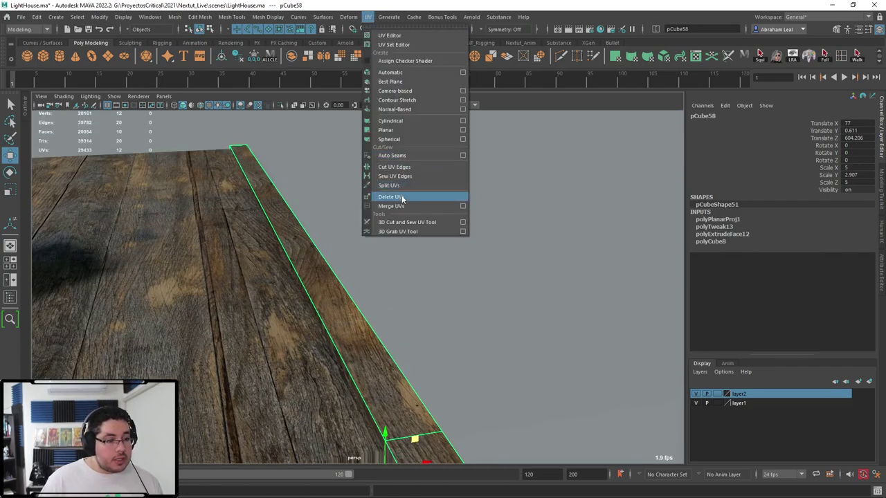
{"action": "left_click", "coordinate": [391, 35]}
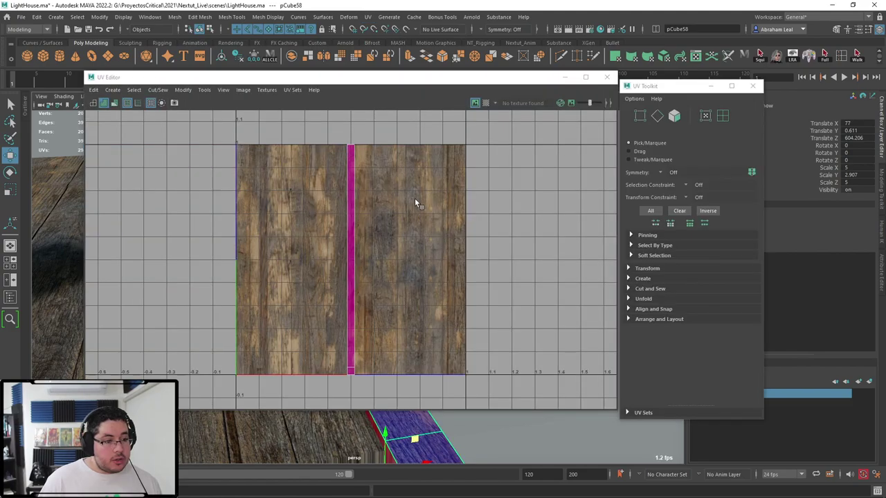
{"action": "left_click", "coordinate": [565, 77]}
Cut UV seams along the edges around the plank's ends with the 3D Cut and Sew UV Tool
{"action": "left_click_drag", "start_coordinate": [472, 311], "coordinate": [393, 126], "text": "alt"}
{"action": "left_click", "coordinate": [367, 17]}
{"action": "left_click", "coordinate": [407, 222]}
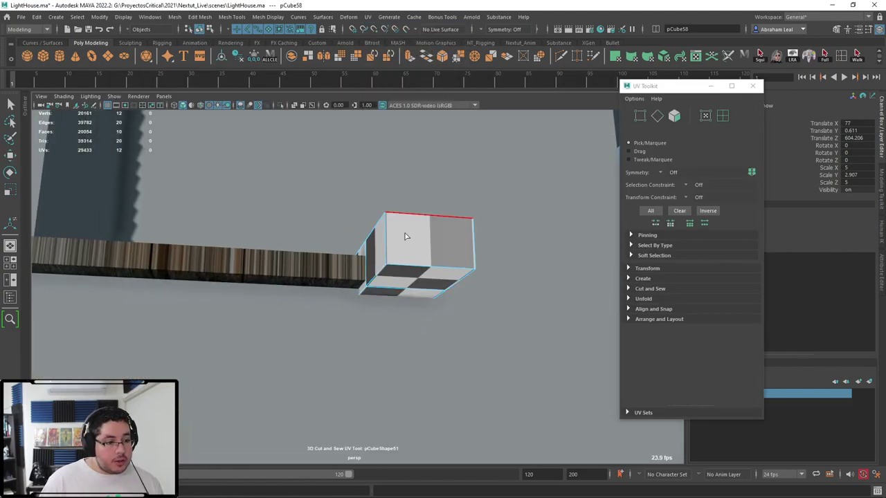
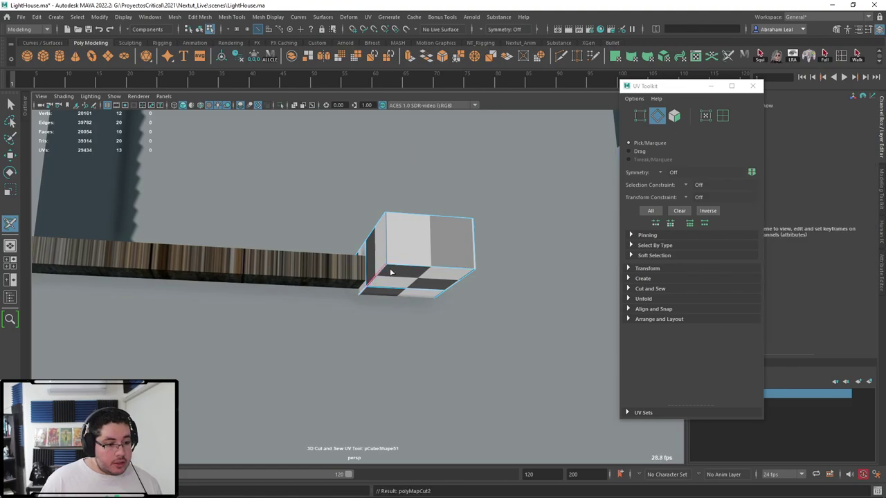
{"action": "left_click_drag", "start_coordinate": [425, 277], "coordinate": [361, 280], "text": "alt"}
{"action": "left_click", "coordinate": [201, 279]}
{"action": "left_click_drag", "start_coordinate": [201, 280], "coordinate": [285, 310], "text": "alt"}
{"action": "middle_click_drag", "start_coordinate": [284, 310], "coordinate": [326, 292], "text": "alt"}
{"action": "left_click_drag", "start_coordinate": [326, 293], "coordinate": [255, 346], "text": "alt"}
{"action": "left_click", "coordinate": [273, 307]}
Cut the remaining vertical corner edges at the plank's ends as UV seams
{"action": "left_click_drag", "start_coordinate": [274, 306], "coordinate": [378, 332], "text": "alt"}
{"action": "middle_click_drag", "start_coordinate": [377, 332], "coordinate": [270, 225], "text": "alt"}
{"action": "right_click_drag", "start_coordinate": [270, 225], "coordinate": [289, 253], "text": "alt"}
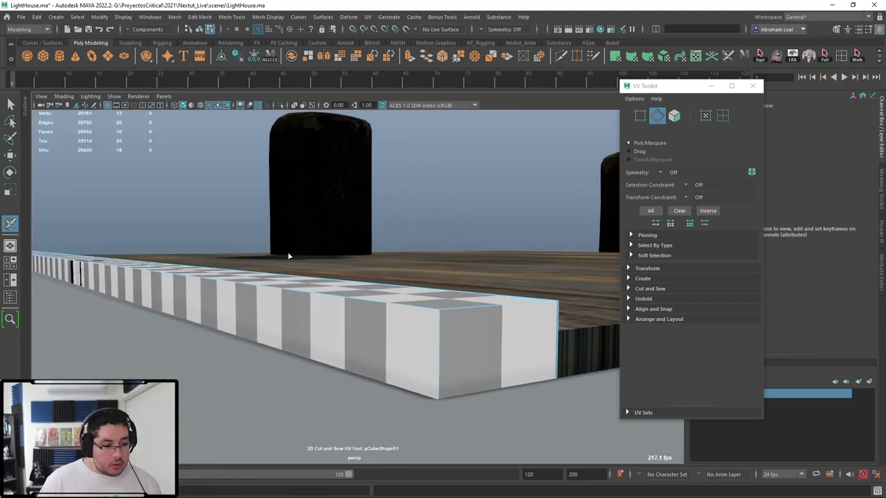
{"action": "left_click", "coordinate": [554, 346]}
{"action": "left_click_drag", "start_coordinate": [499, 356], "coordinate": [321, 313], "text": "alt"}
{"action": "right_click_drag", "start_coordinate": [321, 312], "coordinate": [353, 351], "text": "alt"}
{"action": "middle_click_drag", "start_coordinate": [354, 351], "coordinate": [318, 270], "text": "alt"}
{"action": "right_click_drag", "start_coordinate": [318, 270], "coordinate": [405, 306], "text": "alt"}
{"action": "left_click", "coordinate": [351, 299]}
{"action": "scroll", "coordinate": [351, 300], "scroll_direction": "down", "scroll_amount": 3}
Delete the extra edge loop near the plank's front end and return to object mode
{"action": "key", "text": "q"}
{"action": "right_click_drag", "start_coordinate": [417, 274], "coordinate": [407, 208]}
{"action": "double_click", "coordinate": [408, 268]}
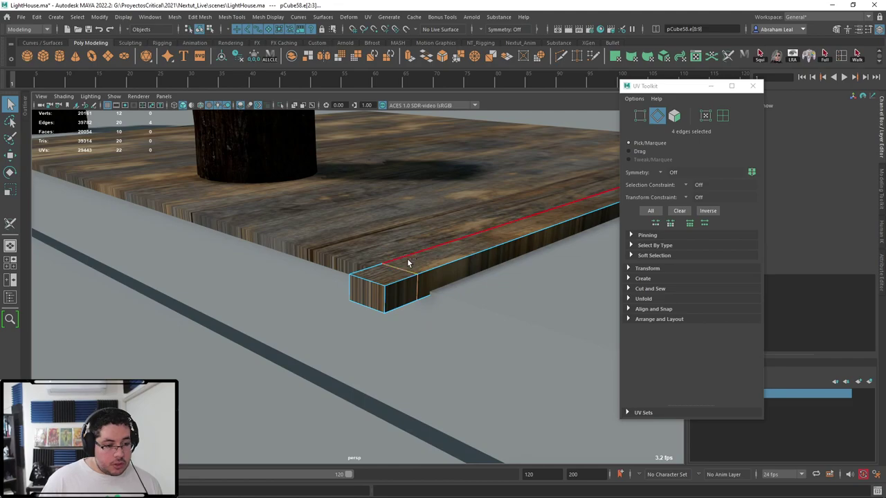
{"action": "key", "text": "ctrl+Delete"}
{"action": "key", "text": "F8"}
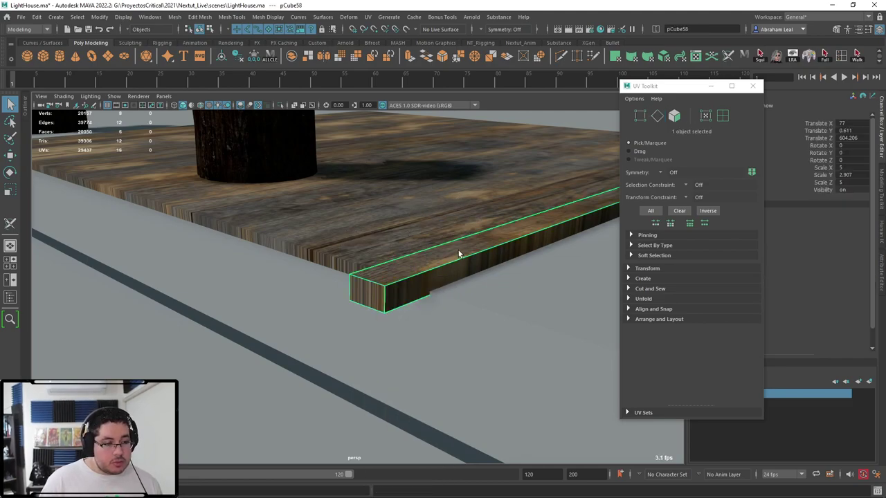
Bevel the narrow border plank along the wooden platform's edge with a fraction of 0.15 and 2 segments
{"action": "key", "text": "ctrl+b"}
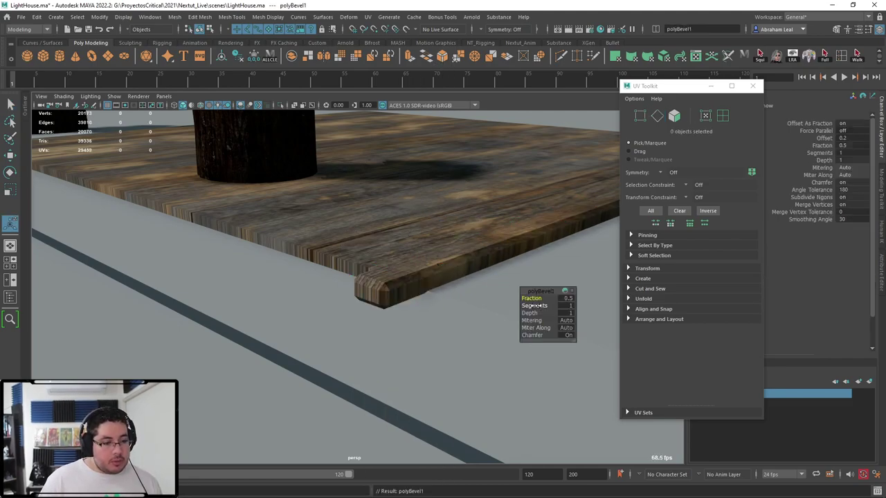
{"action": "left_click_drag", "start_coordinate": [535, 305], "coordinate": [513, 297]}
{"action": "left_click", "coordinate": [427, 262]}
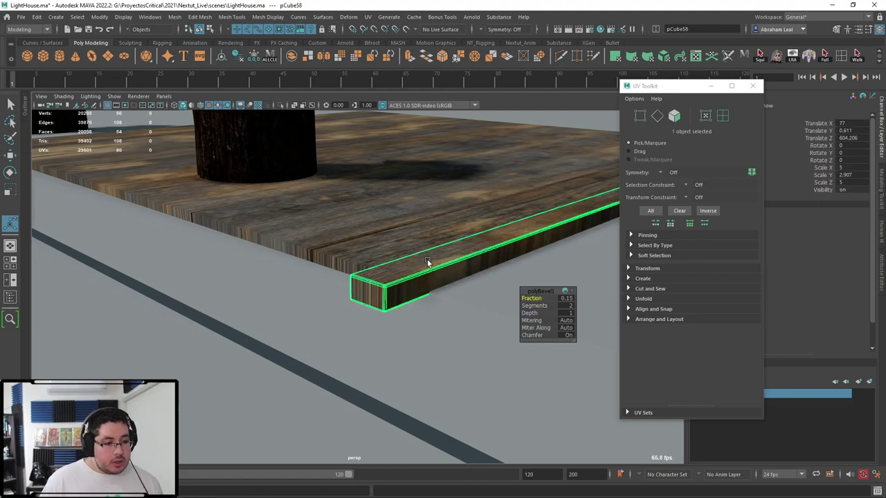
Unfold all UV shells of the border plank in the UV Editor
{"action": "left_click", "coordinate": [368, 17]}
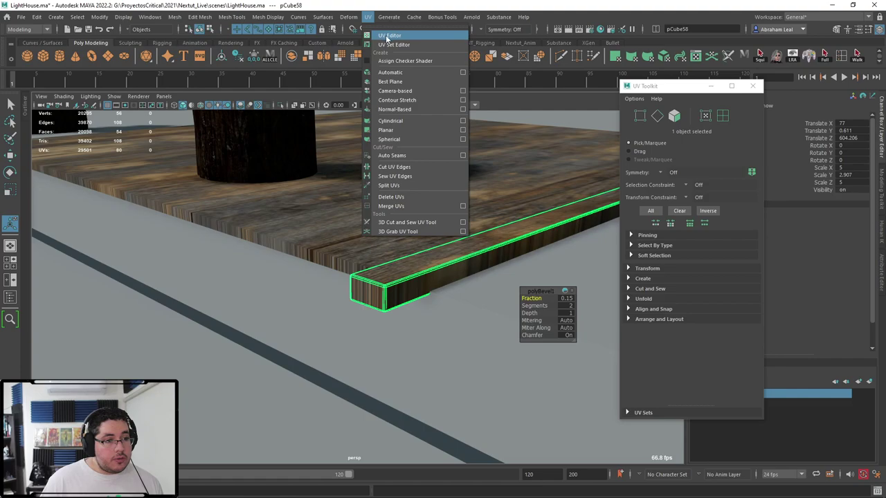
{"action": "left_click", "coordinate": [386, 34]}
{"action": "left_click_drag", "start_coordinate": [259, 161], "coordinate": [491, 333]}
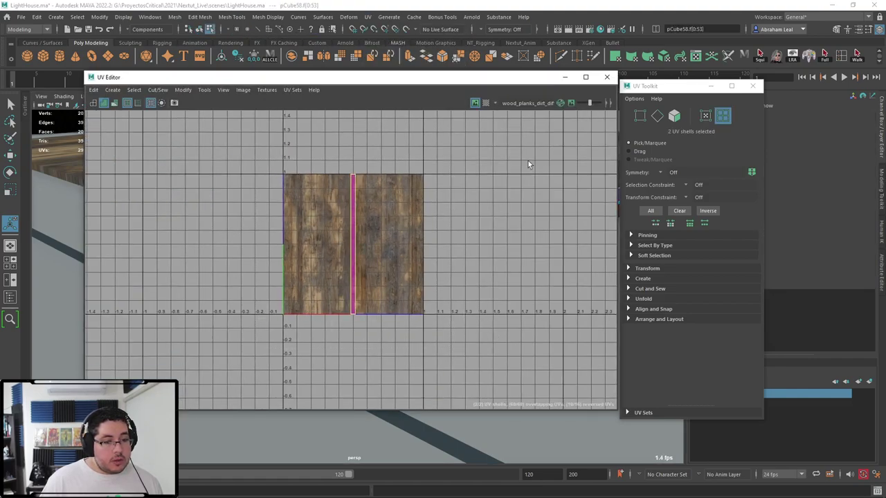
{"action": "key", "text": "ctrl+u"}
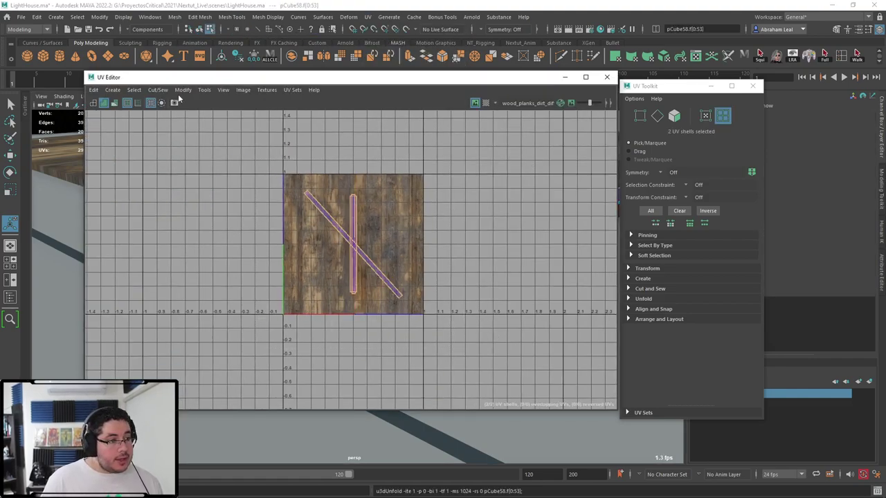
Lay out the border plank's UV shells with horizontal shell pre-rotation
{"action": "left_click", "coordinate": [182, 90]}
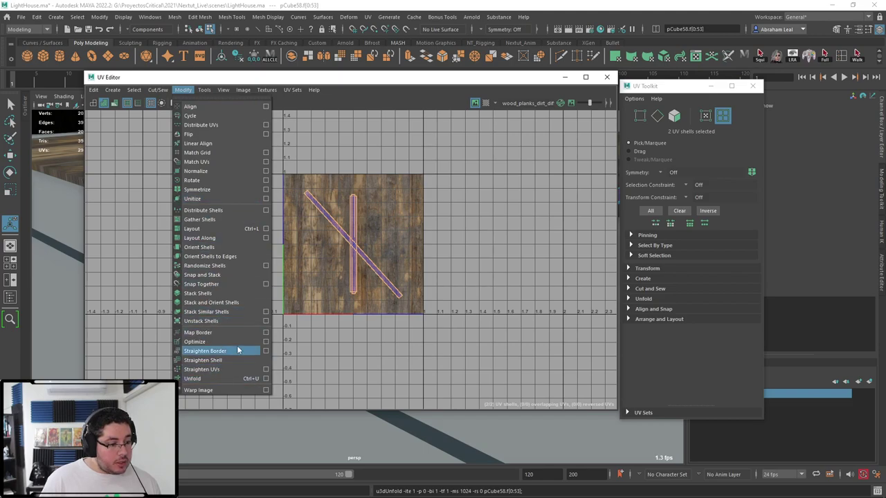
{"action": "left_click", "coordinate": [265, 229]}
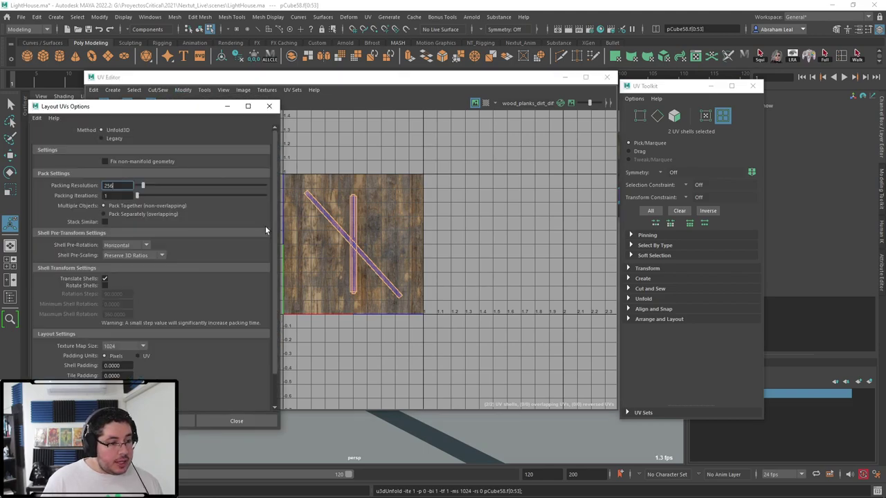
{"action": "left_click", "coordinate": [371, 327]}
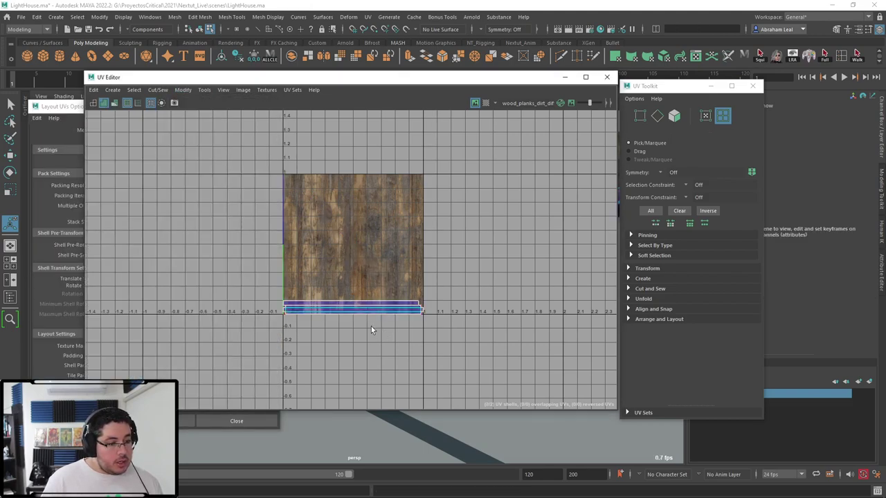
{"action": "scroll", "coordinate": [375, 289], "scroll_direction": "up", "scroll_amount": 3}
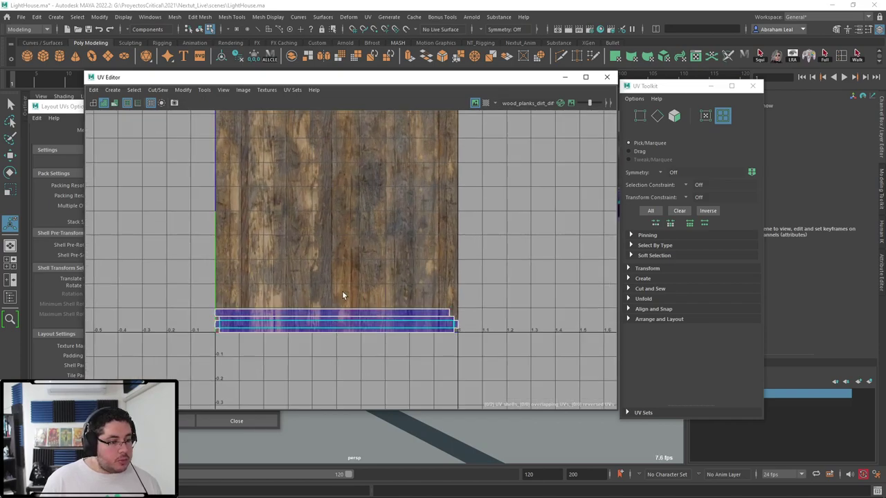
Lay out both UV shells of the border plank again with the shell pre-rotation set to Vertical
{"action": "left_click_drag", "start_coordinate": [197, 121], "coordinate": [474, 346]}
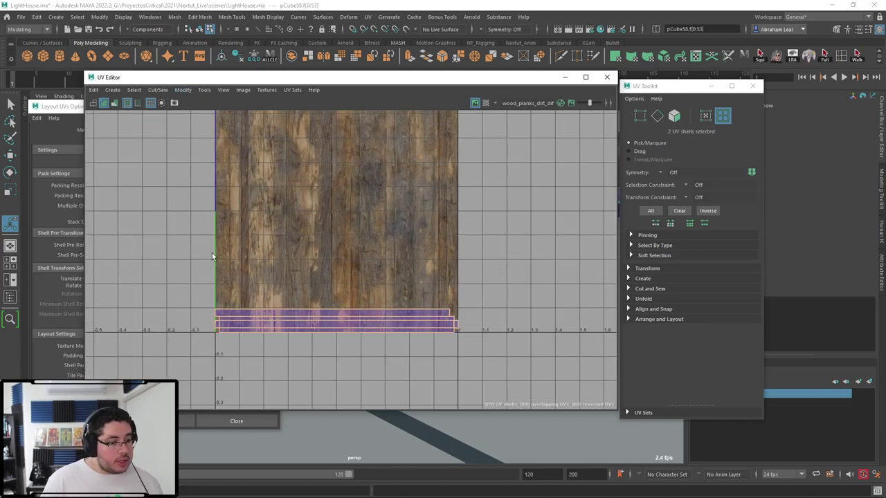
{"action": "left_click", "coordinate": [181, 90]}
{"action": "left_click", "coordinate": [266, 233]}
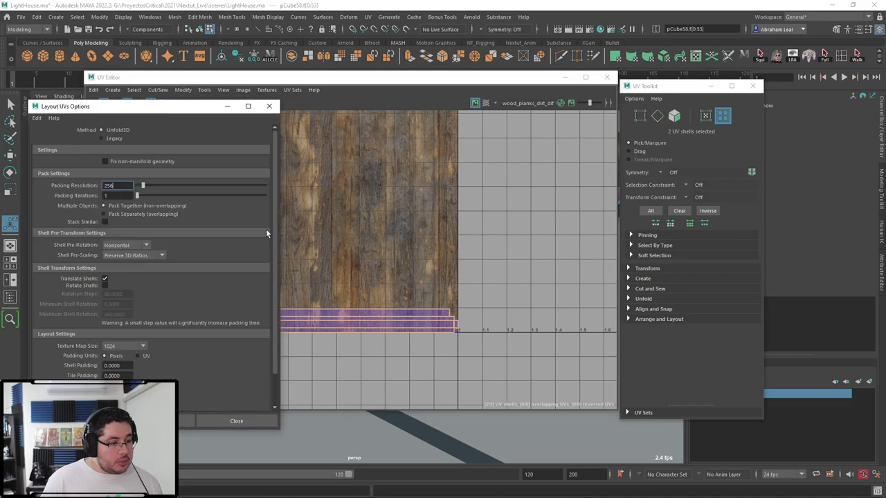
{"action": "left_click", "coordinate": [129, 246]}
{"action": "left_click", "coordinate": [117, 275]}
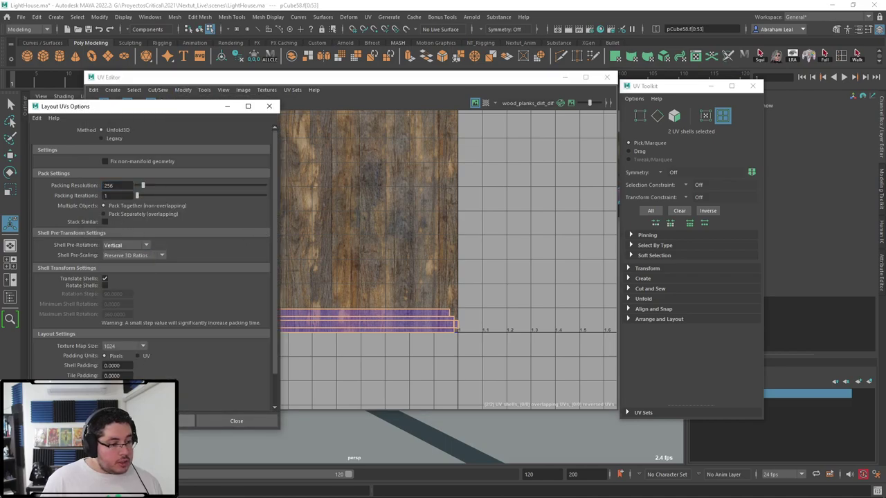
{"action": "left_click", "coordinate": [155, 420]}
{"action": "scroll", "coordinate": [315, 257], "scroll_direction": "down", "scroll_amount": 4}
{"action": "middle_click_drag", "start_coordinate": [330, 252], "coordinate": [401, 258], "text": "alt"}
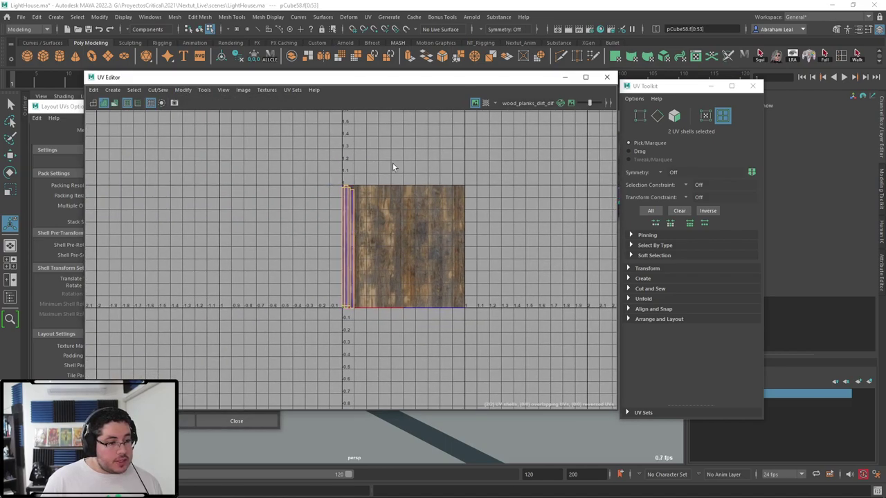
Close the UV Editor and UV Toolkit, then select the border plank in object mode
{"action": "left_click", "coordinate": [607, 77]}
{"action": "left_click", "coordinate": [753, 86]}
{"action": "left_click_drag", "start_coordinate": [505, 222], "coordinate": [574, 267], "text": "alt"}
{"action": "right_click_drag", "start_coordinate": [592, 234], "coordinate": [642, 223]}
{"action": "key", "text": "q"}
{"action": "left_click_drag", "start_coordinate": [616, 228], "coordinate": [505, 234], "text": "alt"}
{"action": "left_click", "coordinate": [572, 294]}
{"action": "left_click", "coordinate": [587, 203]}
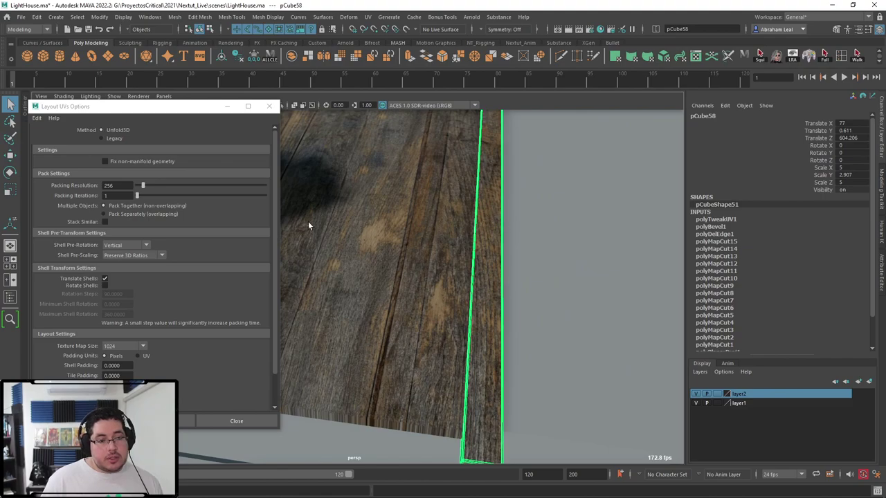
Scale up the border plank's UV shells in the UV Editor and shift them horizontally toward the middle of the wood texture
{"action": "left_click", "coordinate": [368, 19]}
{"action": "left_click", "coordinate": [388, 33]}
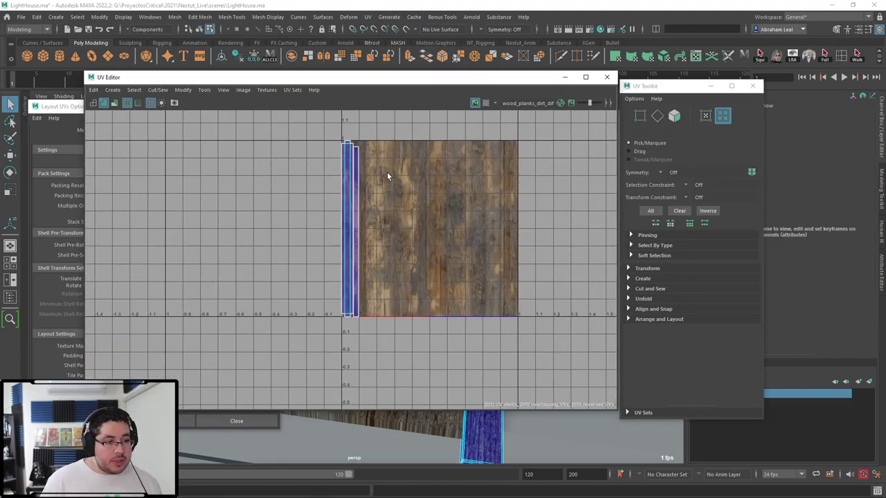
{"action": "left_click_drag", "start_coordinate": [387, 173], "coordinate": [345, 221]}
{"action": "key", "text": "r"}
{"action": "left_click_drag", "start_coordinate": [407, 230], "coordinate": [462, 229]}
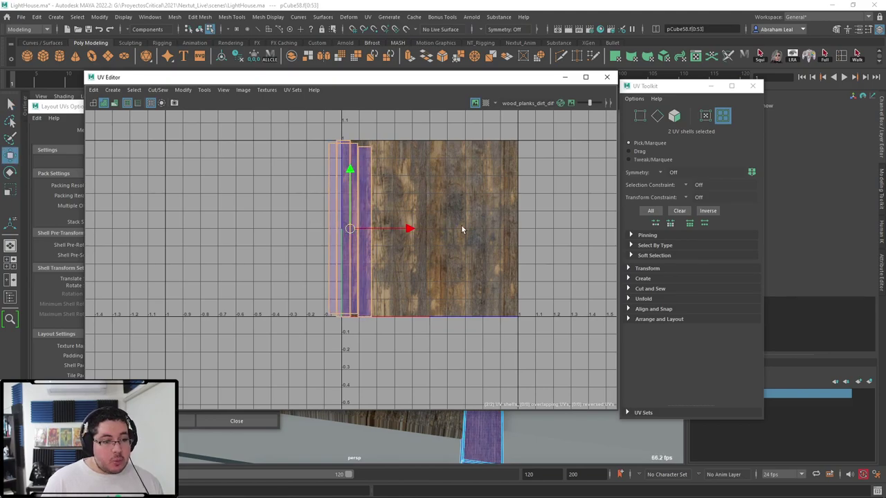
{"action": "left_click_drag", "start_coordinate": [404, 232], "coordinate": [462, 216]}
{"action": "left_click_drag", "start_coordinate": [477, 78], "coordinate": [258, 96]}
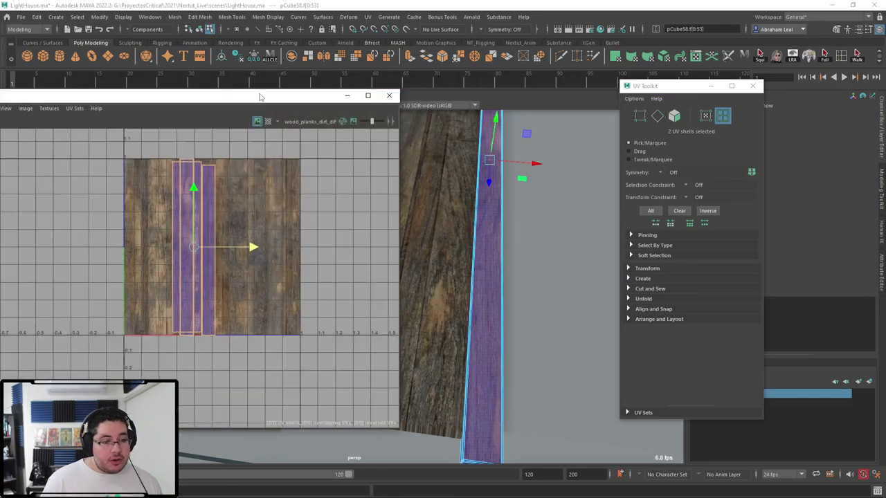
Leave UV editing, close the UV Editor and layout options, and reselect the border plank as an object
{"action": "key", "text": "F8"}
{"action": "left_click", "coordinate": [527, 187]}
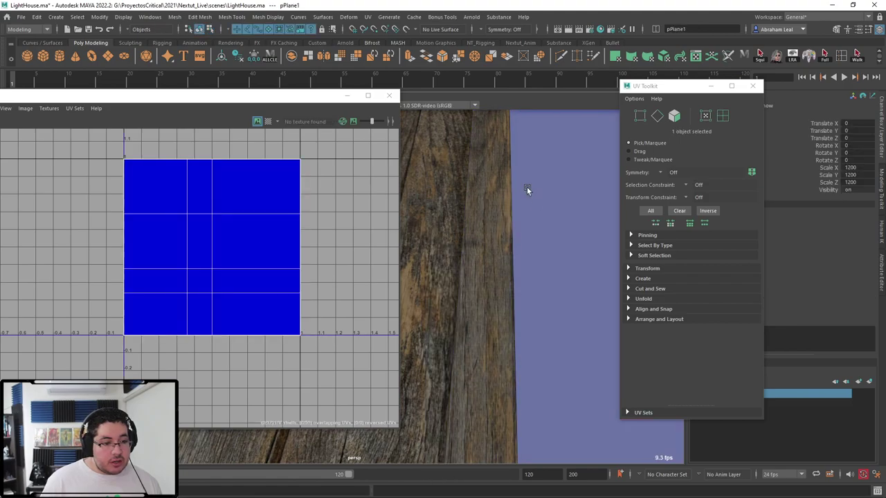
{"action": "left_click_drag", "start_coordinate": [527, 187], "coordinate": [514, 240], "text": "alt"}
{"action": "left_click_drag", "start_coordinate": [494, 196], "coordinate": [350, 185], "text": "alt"}
{"action": "left_click", "coordinate": [388, 96]}
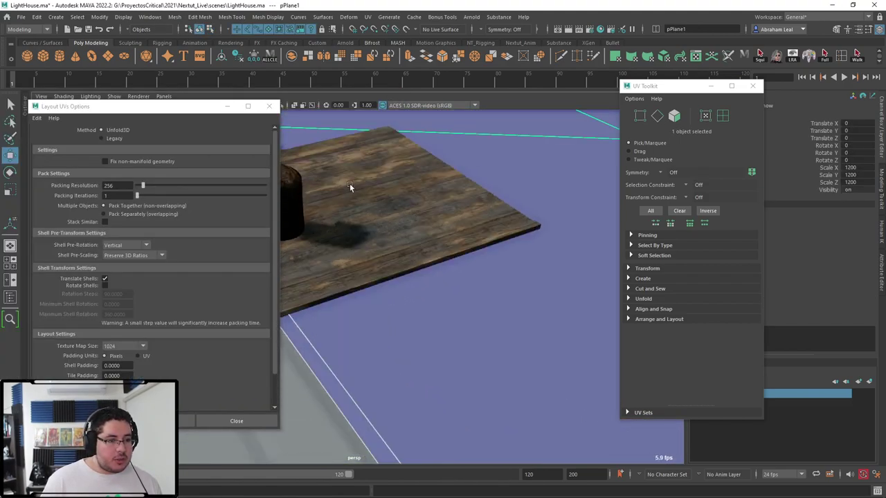
{"action": "left_click", "coordinate": [274, 110]}
{"action": "left_click_drag", "start_coordinate": [353, 257], "coordinate": [306, 303], "text": "alt"}
{"action": "left_click", "coordinate": [272, 311]}
{"action": "right_click_drag", "start_coordinate": [272, 310], "coordinate": [334, 309], "text": "alt"}
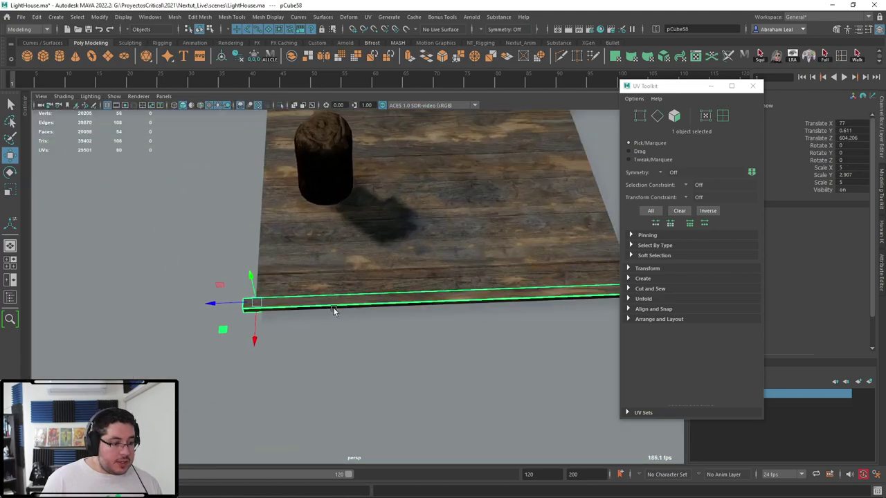
Examine the bevelled end and wood texture of the border plank from close up and from farther away
{"action": "left_click_drag", "start_coordinate": [235, 315], "coordinate": [338, 268], "text": "alt"}
{"action": "right_click_drag", "start_coordinate": [338, 269], "coordinate": [456, 211], "text": "alt"}
{"action": "middle_click_drag", "start_coordinate": [456, 211], "coordinate": [389, 298], "text": "alt"}
{"action": "right_click_drag", "start_coordinate": [389, 298], "coordinate": [423, 286], "text": "alt"}
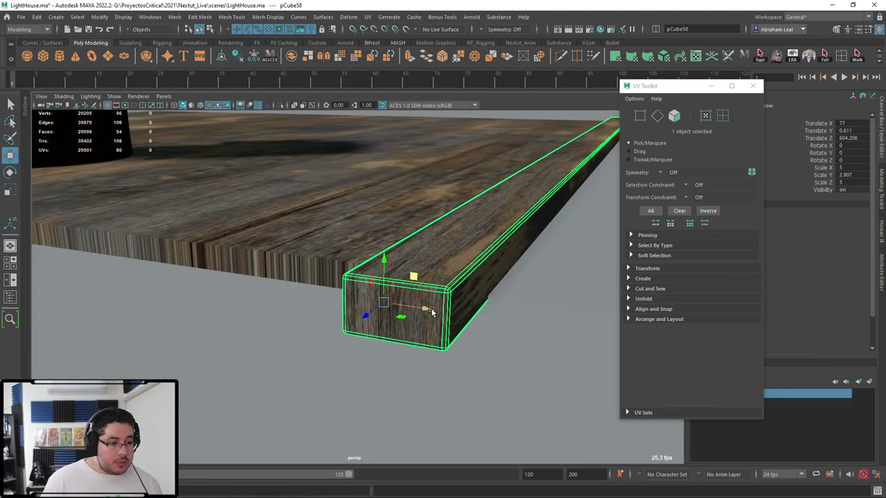
{"action": "right_click_drag", "start_coordinate": [451, 314], "coordinate": [440, 323], "text": "alt"}
{"action": "left_click_drag", "start_coordinate": [441, 323], "coordinate": [330, 339], "text": "alt"}
{"action": "right_click_drag", "start_coordinate": [330, 339], "coordinate": [319, 315], "text": "alt"}
{"action": "middle_click_drag", "start_coordinate": [319, 315], "coordinate": [391, 305], "text": "alt"}
Try to rotate the original border plank about its end pivot
{"action": "key", "text": "e"}
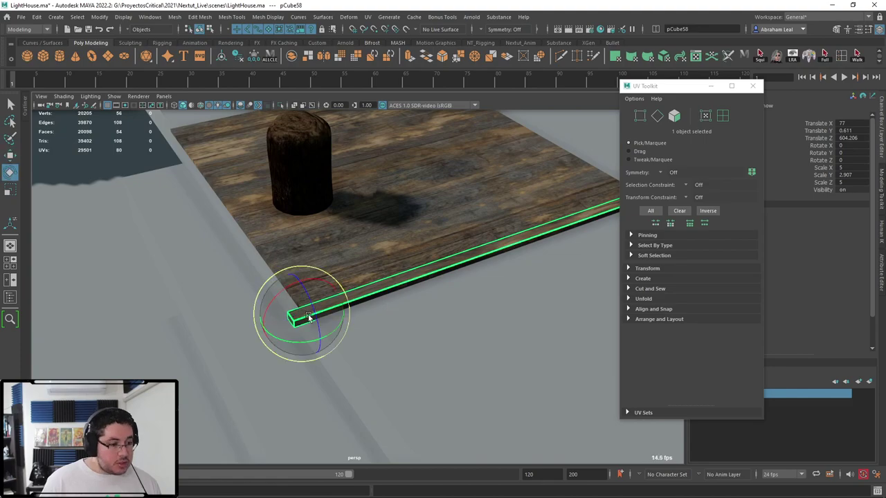
{"action": "left_click_drag", "start_coordinate": [310, 317], "coordinate": [356, 324]}
{"action": "left_click_drag", "start_coordinate": [304, 342], "coordinate": [298, 324]}
{"action": "key", "text": "ctrl+z"}
Duplicate the border plank, rotate the copy to 90° in Y, and move it to the adjacent platform edge at Translate Z 454.424
{"action": "key", "text": "ctrl+d"}
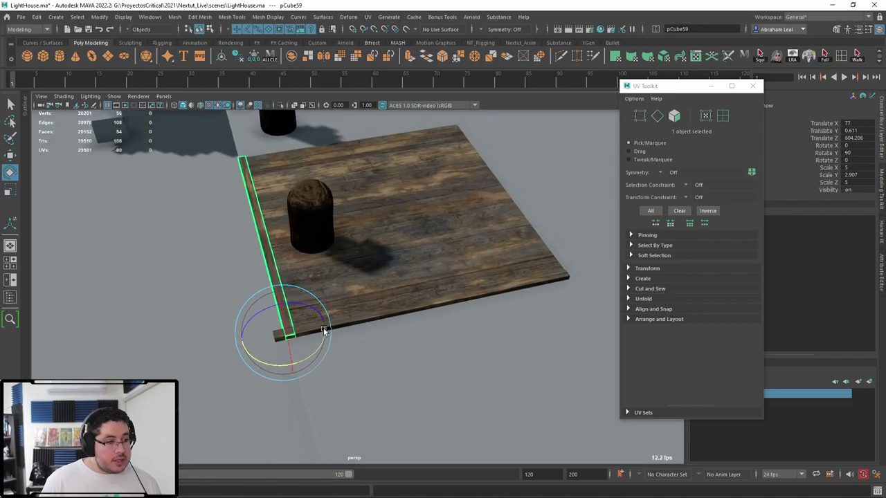
{"action": "key", "text": "w"}
{"action": "left_click_drag", "start_coordinate": [237, 343], "coordinate": [334, 293]}
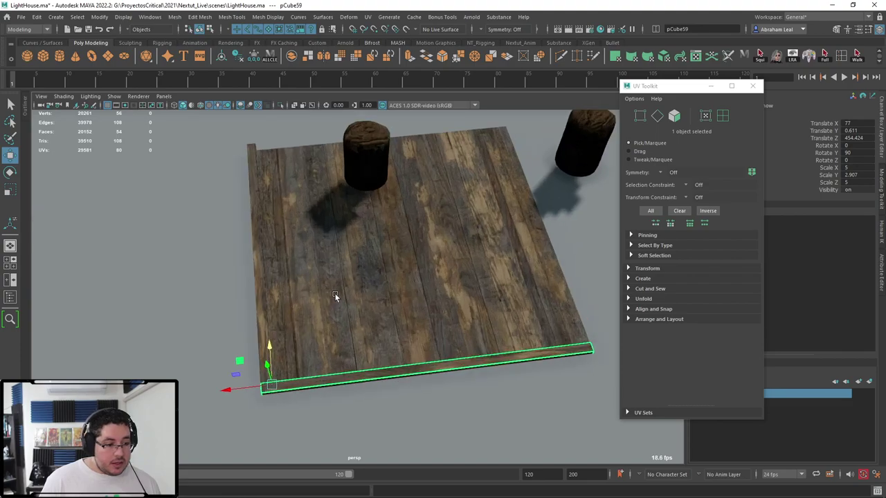
Duplicate the second border plank, rotate the copy to 180° in Y, and snap it to the third platform edge at Translate X -72.782
{"action": "key", "text": "ctrl+d"}
{"action": "middle_click_drag", "start_coordinate": [331, 310], "coordinate": [170, 374], "text": "alt"}
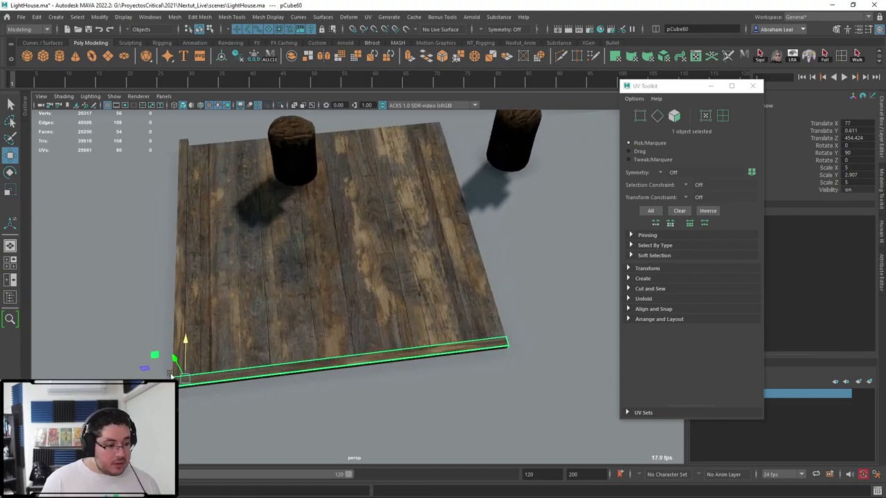
{"action": "left_click_drag", "start_coordinate": [242, 364], "coordinate": [408, 350]}
{"action": "key", "text": "e"}
{"action": "left_click_drag", "start_coordinate": [386, 378], "coordinate": [443, 378]}
{"action": "key", "text": "w"}
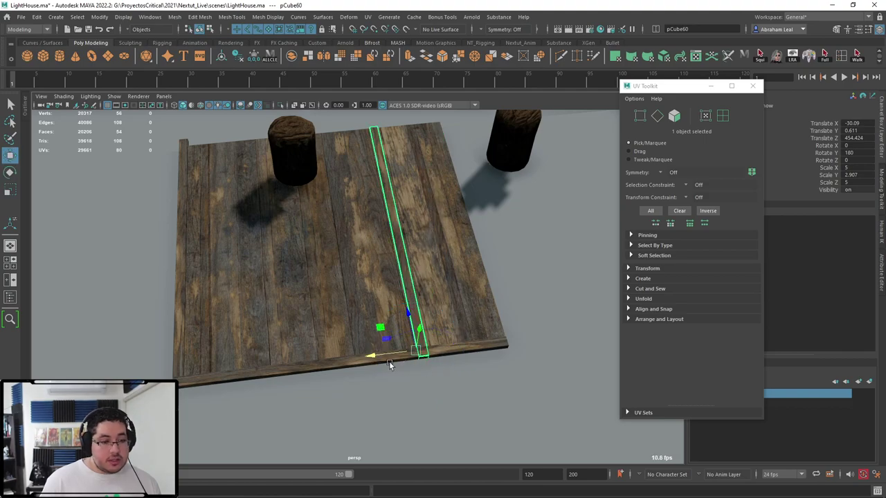
{"action": "key", "text": "v"}
{"action": "left_click_drag", "start_coordinate": [378, 354], "coordinate": [512, 348]}
Duplicate the third border plank, rotate the copy to 270° in Y, and move it to the last open edge at Translate Z 604.36
{"action": "left_click_drag", "start_coordinate": [466, 274], "coordinate": [342, 267], "text": "alt"}
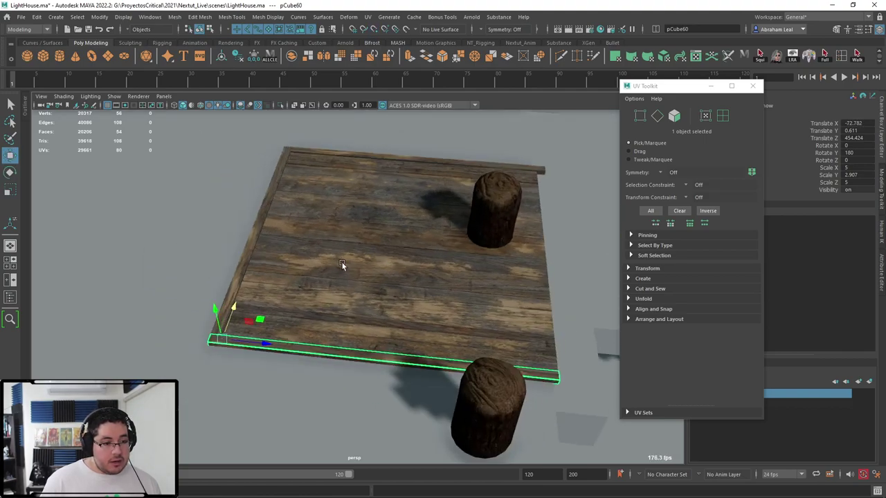
{"action": "key", "text": "ctrl+d"}
{"action": "left_click_drag", "start_coordinate": [254, 341], "coordinate": [412, 339]}
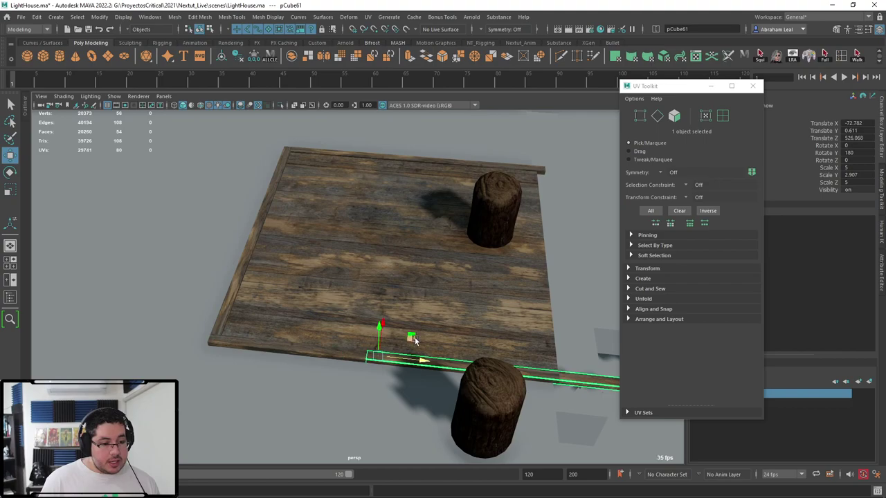
{"action": "key", "text": "e"}
{"action": "left_click_drag", "start_coordinate": [387, 384], "coordinate": [451, 372]}
{"action": "key", "text": "w"}
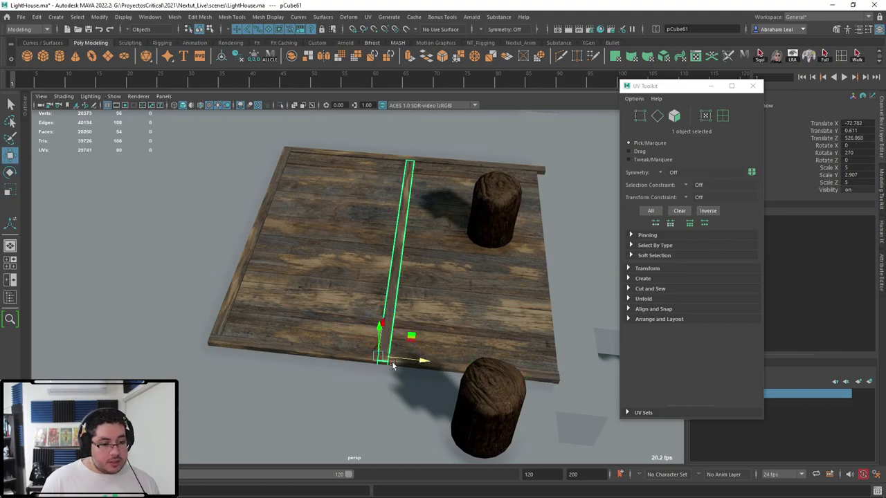
{"action": "left_click_drag", "start_coordinate": [384, 359], "coordinate": [564, 362]}
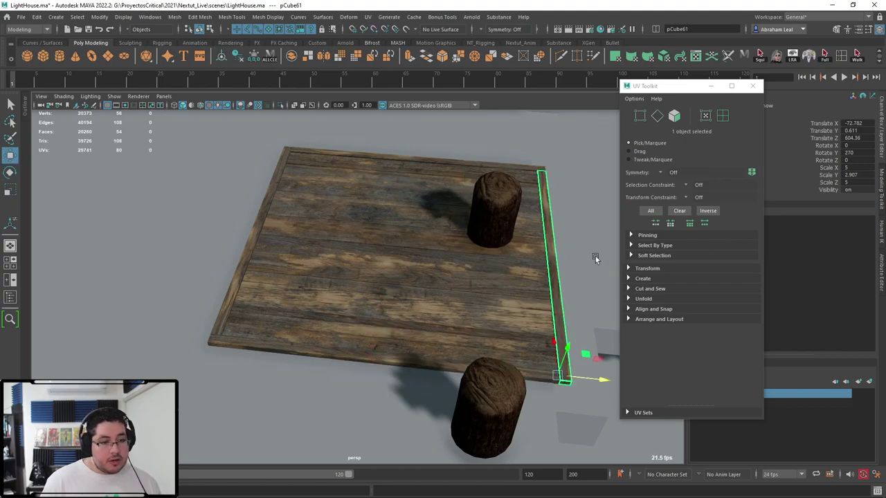
Combine the four border planks and the wooden platform boards into a single mesh
{"action": "left_click_drag", "start_coordinate": [595, 258], "coordinate": [400, 350], "text": "alt"}
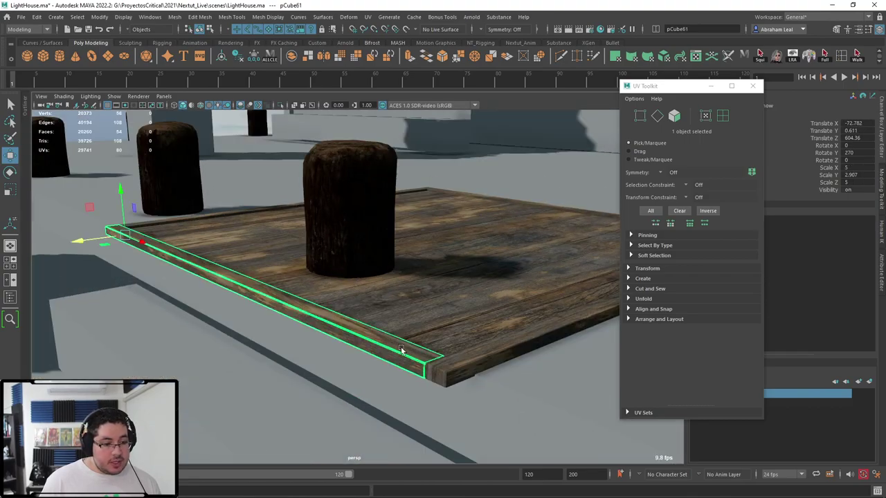
{"action": "left_click", "coordinate": [457, 367], "text": "shift"}
{"action": "left_click", "coordinate": [367, 302], "text": "shift"}
{"action": "left_click_drag", "start_coordinate": [356, 294], "coordinate": [401, 322], "text": "alt"}
{"action": "left_click", "coordinate": [178, 165], "text": "shift"}
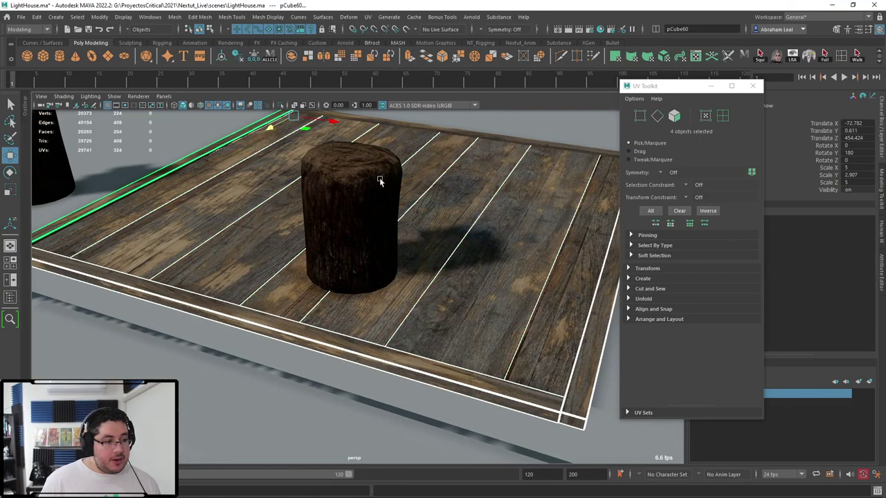
{"action": "scroll", "coordinate": [380, 181], "scroll_direction": "down", "scroll_amount": 5}
{"action": "middle_click_drag", "start_coordinate": [468, 164], "coordinate": [420, 193], "text": "alt"}
{"action": "left_click", "coordinate": [423, 202], "text": "shift"}
{"action": "left_click_drag", "start_coordinate": [435, 205], "coordinate": [471, 240], "text": "alt"}
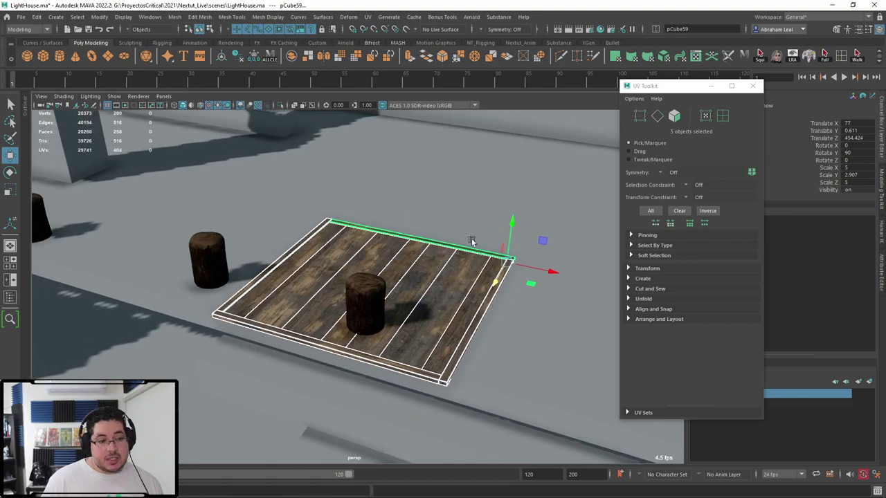
{"action": "left_click_drag", "start_coordinate": [366, 319], "coordinate": [596, 213], "text": "alt"}
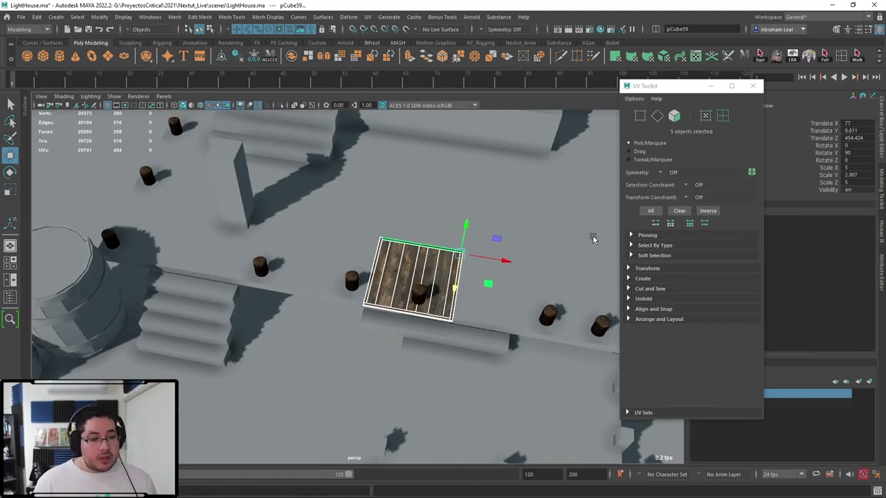
{"action": "left_click", "coordinate": [291, 56]}
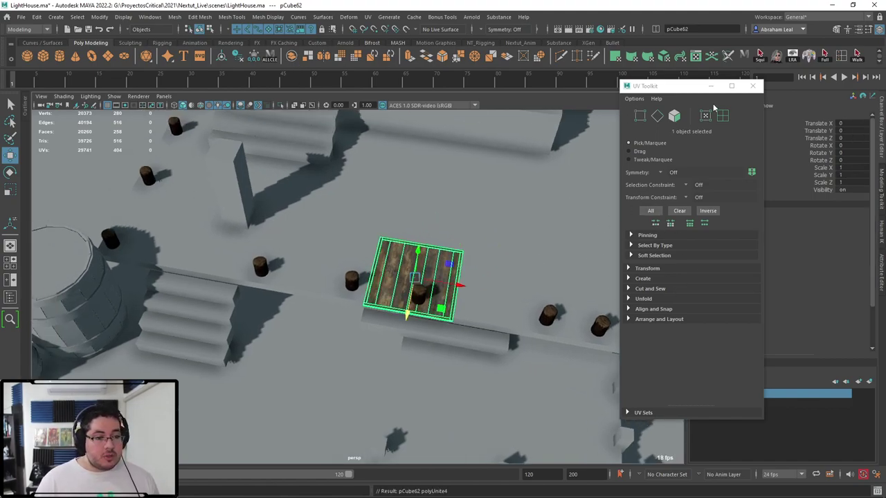
Move the combined wooden platform along X to the barrel end of the deck, at Translate X -520.605
{"action": "left_click", "coordinate": [753, 86]}
{"action": "left_click_drag", "start_coordinate": [431, 291], "coordinate": [170, 250]}
{"action": "key", "text": "f"}
{"action": "left_click_drag", "start_coordinate": [527, 330], "coordinate": [336, 278], "text": "alt"}
{"action": "left_click_drag", "start_coordinate": [357, 245], "coordinate": [420, 342]}
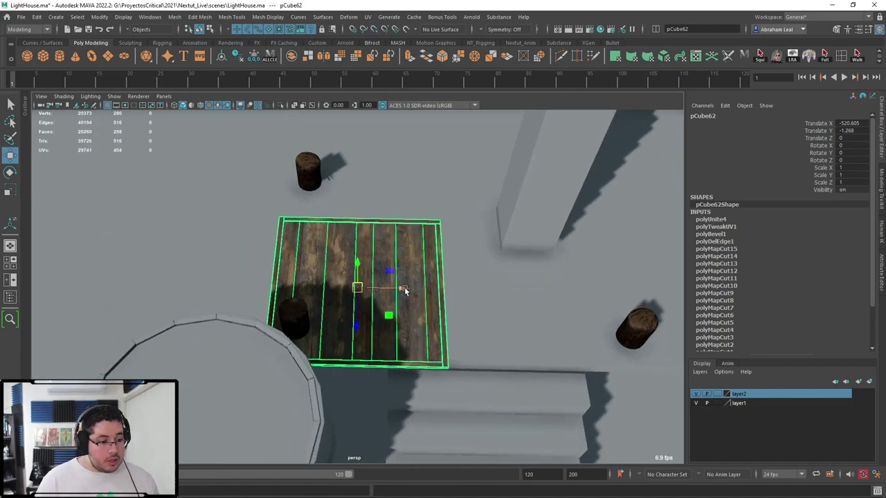
{"action": "key", "text": "ctrl+z"}
Relocate the platform's pivot to its outer border edge beside the barrel
{"action": "key", "text": "d"}
{"action": "key", "text": "ctrl+z"}
{"action": "left_click_drag", "start_coordinate": [413, 316], "coordinate": [249, 297], "text": "alt"}
{"action": "key", "text": "ctrl+z"}
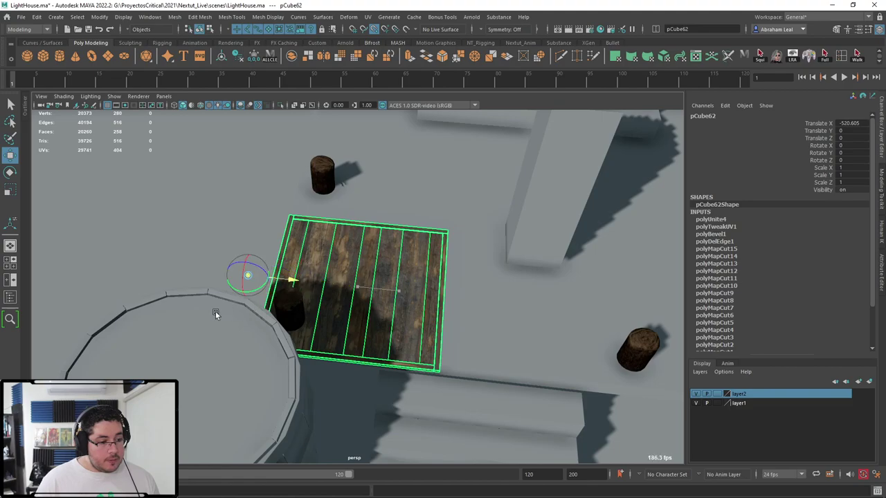
{"action": "left_click_drag", "start_coordinate": [215, 313], "coordinate": [241, 318]}
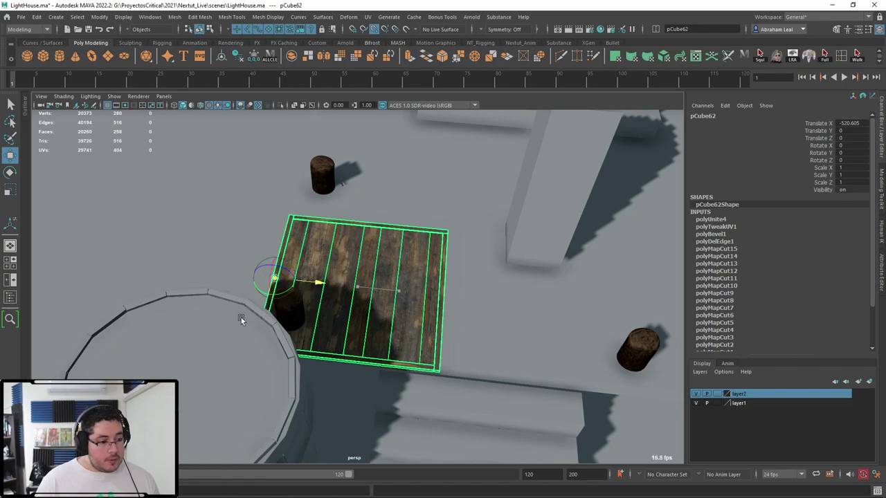
{"action": "left_click", "coordinate": [280, 105]}
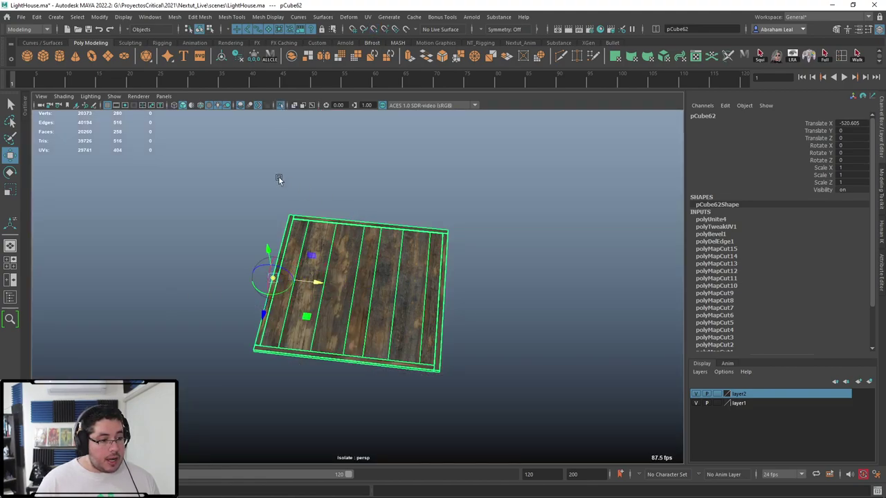
{"action": "left_click", "coordinate": [280, 105]}
Duplicate the platform and snap the copy against its neighbour along the deck at Translate X -361.259
{"action": "scroll", "coordinate": [427, 247], "scroll_direction": "down", "scroll_amount": 5}
{"action": "middle_click_drag", "start_coordinate": [427, 247], "coordinate": [389, 236], "text": "alt"}
{"action": "key", "text": "ctrl+d"}
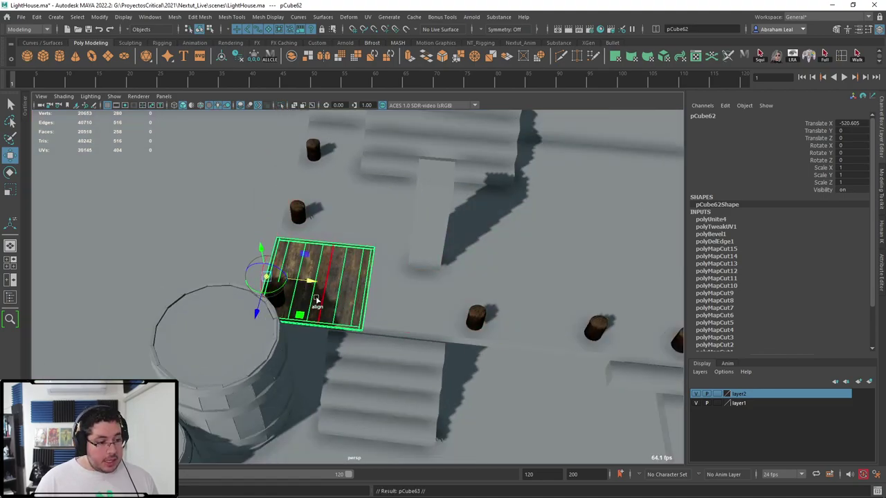
{"action": "left_click_drag", "start_coordinate": [311, 284], "coordinate": [400, 299]}
{"action": "middle_click_drag", "start_coordinate": [526, 321], "coordinate": [422, 310], "text": "alt"}
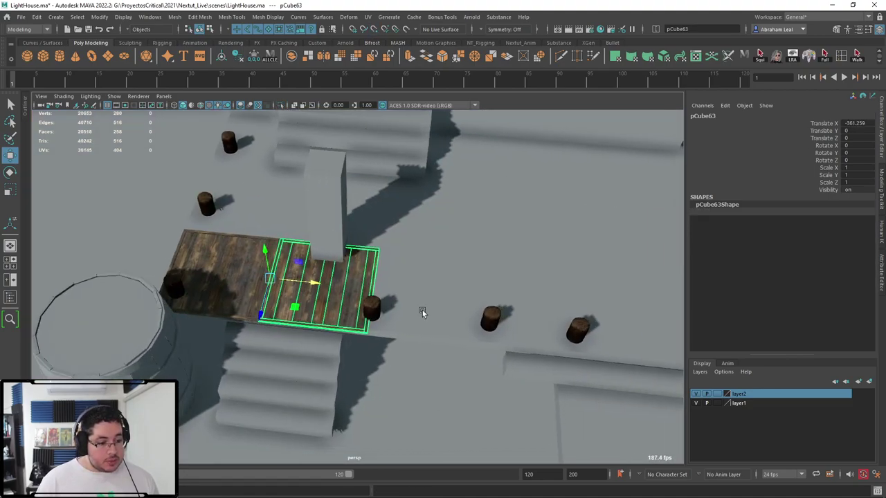
Repeat the offset duplication six more times, extending the platform row along the deck to Translate X 594.817
{"action": "key", "text": "shift+d"}
{"action": "scroll", "coordinate": [500, 309], "scroll_direction": "down", "scroll_amount": 5}
{"action": "key", "text": "shift+d"}
{"action": "key", "text": "shift+d"}
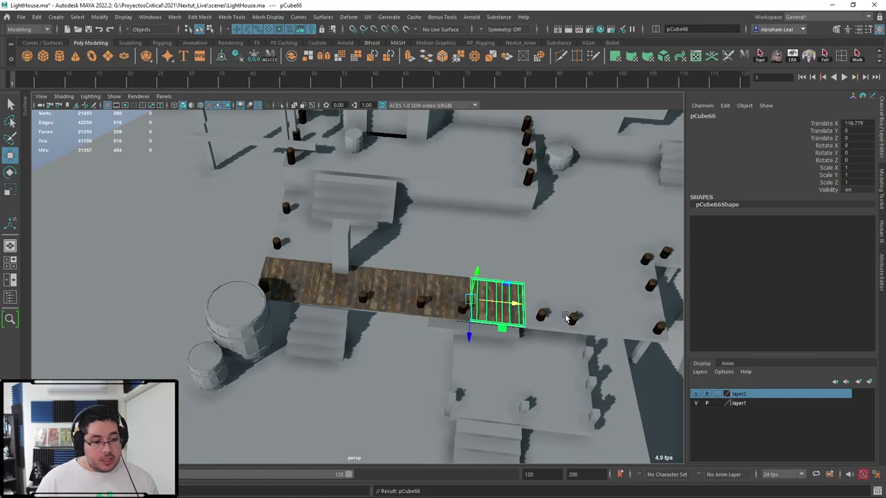
{"action": "key", "text": "shift+d"}
{"action": "key", "text": "shift+d"}
{"action": "key", "text": "shift+d"}
{"action": "middle_click_drag", "start_coordinate": [565, 314], "coordinate": [358, 316], "text": "alt"}
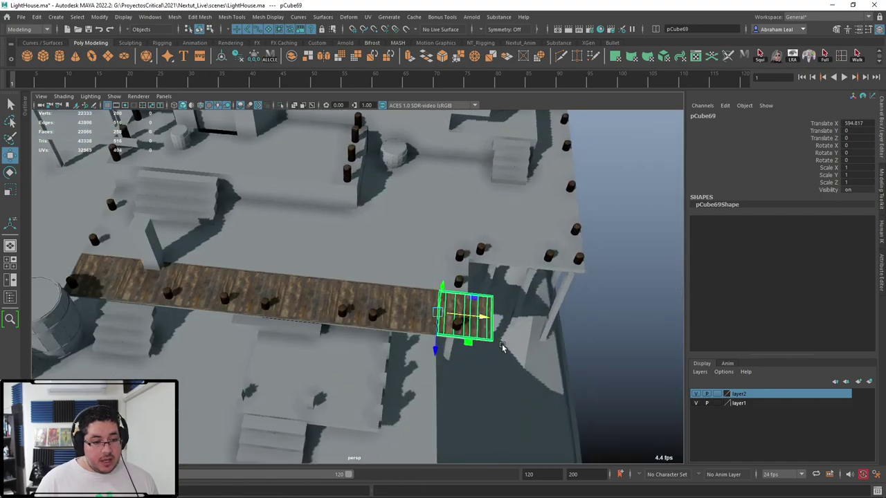
Delete the four outer boards of the last platform that overhang the end of the deck
{"action": "middle_click_drag", "start_coordinate": [503, 348], "coordinate": [400, 322], "text": "alt"}
{"action": "scroll", "coordinate": [396, 305], "scroll_direction": "up", "scroll_amount": 6}
{"action": "mouse_move", "coordinate": [411, 275]}
{"action": "left_mouse_down", "text": "alt"}
{"action": "mouse_move", "coordinate": [417, 247]}
{"action": "mouse_move", "coordinate": [397, 216]}
{"action": "mouse_move", "coordinate": [421, 274]}
{"action": "left_mouse_up", "text": "alt"}
{"action": "middle_click_drag", "start_coordinate": [328, 295], "coordinate": [476, 274], "text": "alt"}
{"action": "scroll", "coordinate": [477, 273], "scroll_direction": "down", "scroll_amount": 5}
{"action": "scroll", "coordinate": [424, 284], "scroll_direction": "up", "scroll_amount": 2}
{"action": "left_click_drag", "start_coordinate": [468, 278], "coordinate": [445, 283], "text": "alt"}
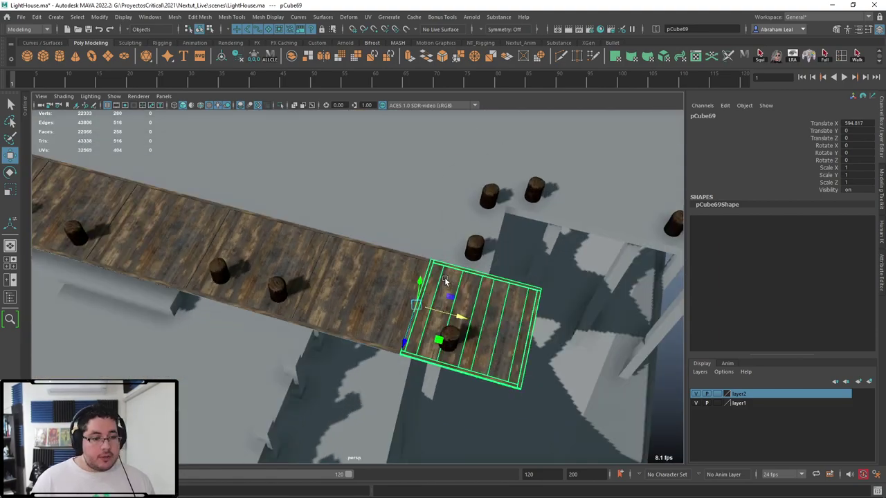
{"action": "middle_click_drag", "start_coordinate": [445, 283], "coordinate": [358, 281], "text": "alt"}
{"action": "scroll", "coordinate": [358, 281], "scroll_direction": "up", "scroll_amount": 2}
{"action": "left_click_drag", "start_coordinate": [358, 281], "coordinate": [401, 293], "text": "alt"}
{"action": "scroll", "coordinate": [405, 294], "scroll_direction": "up", "scroll_amount": 4}
{"action": "middle_click_drag", "start_coordinate": [404, 294], "coordinate": [390, 250], "text": "alt"}
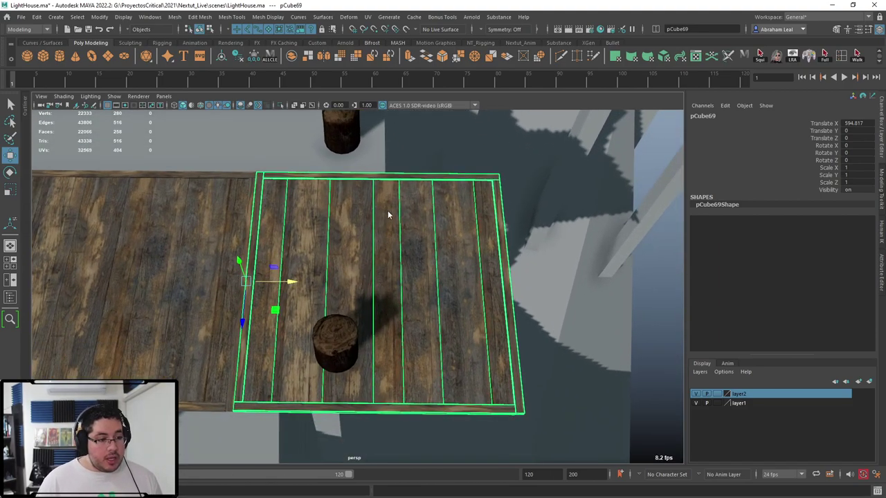
{"action": "right_click_drag", "start_coordinate": [388, 213], "coordinate": [391, 229]}
{"action": "double_click", "coordinate": [391, 230]}
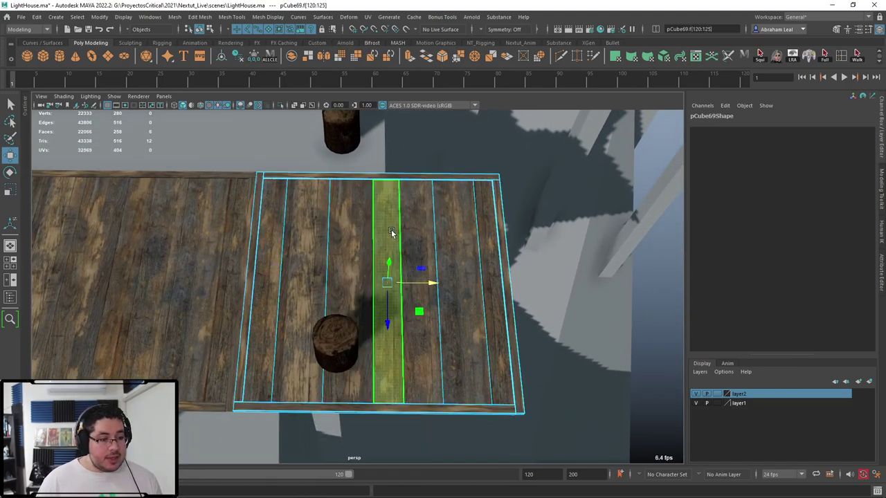
{"action": "left_click", "coordinate": [443, 223]}
{"action": "key", "text": "Delete"}
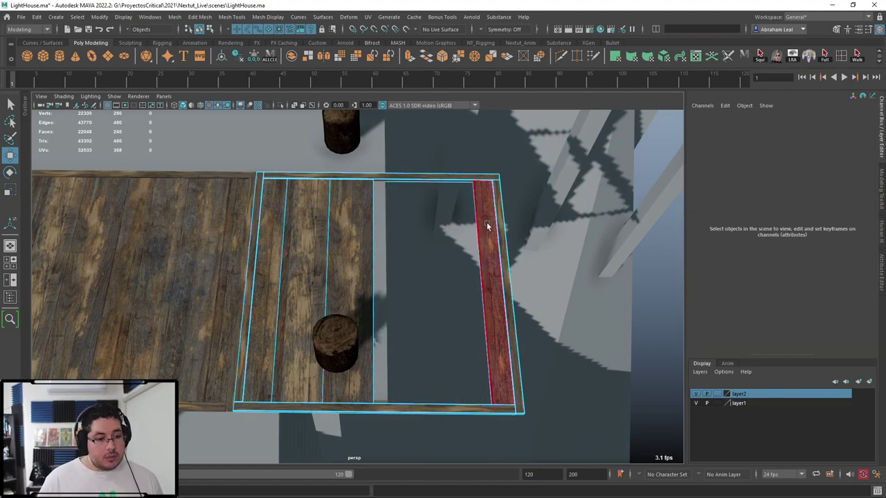
{"action": "left_click", "coordinate": [486, 225]}
{"action": "key", "text": "Delete"}
Move the last platform's outer border plank inward along X to the edge of its remaining boards
{"action": "left_click", "coordinate": [509, 239]}
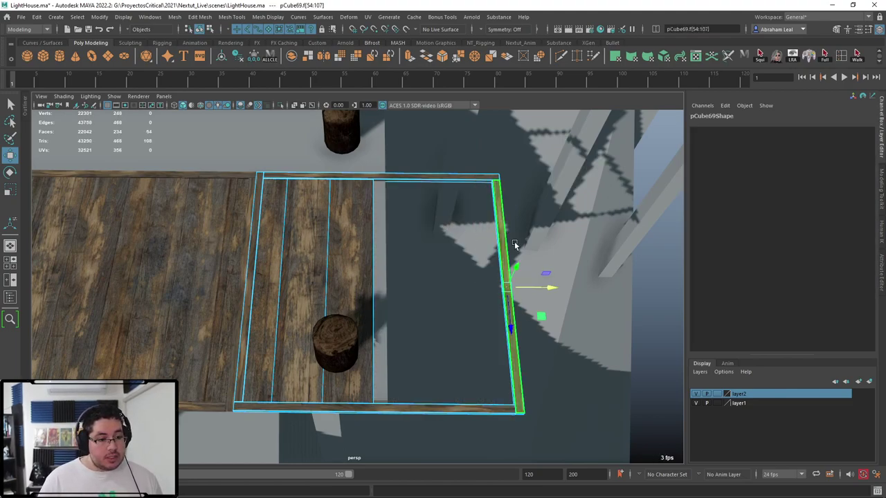
{"action": "left_click_drag", "start_coordinate": [549, 292], "coordinate": [461, 301]}
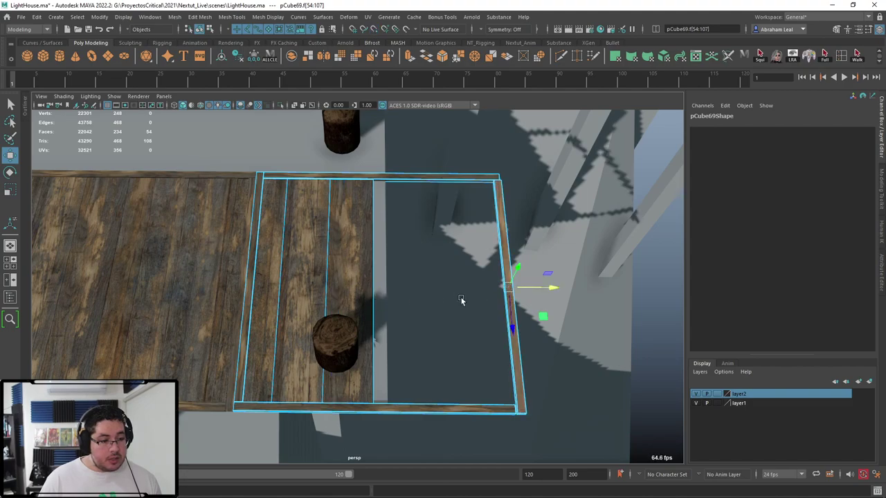
{"action": "left_click_drag", "start_coordinate": [548, 292], "coordinate": [445, 289]}
{"action": "scroll", "coordinate": [423, 297], "scroll_direction": "up", "scroll_amount": 4}
{"action": "key", "text": "r"}
{"action": "scroll", "coordinate": [445, 289], "scroll_direction": "down", "scroll_amount": 2}
{"action": "scroll", "coordinate": [445, 289], "scroll_direction": "down", "scroll_amount": 3}
Shorten the last platform's rear border plank by moving its end vertices in to the relocated end plank
{"action": "right_click_drag", "start_coordinate": [437, 205], "coordinate": [474, 173]}
{"action": "left_click_drag", "start_coordinate": [515, 159], "coordinate": [488, 208]}
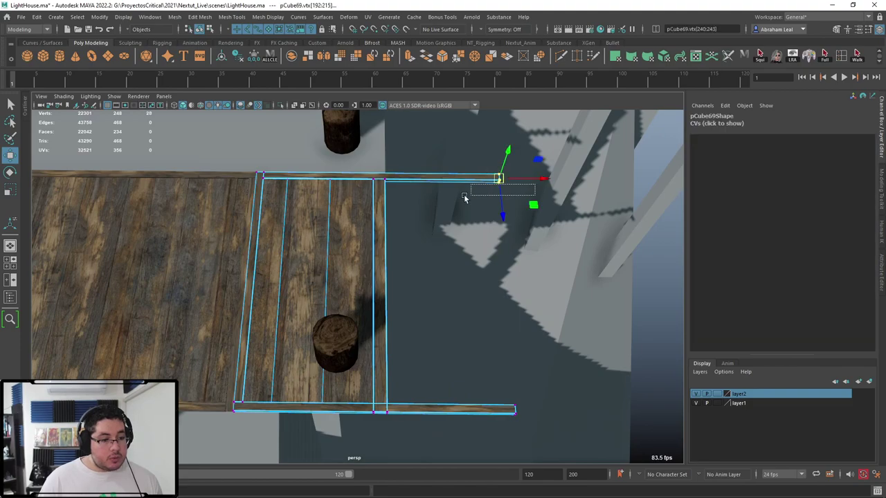
{"action": "left_click_drag", "start_coordinate": [527, 178], "coordinate": [419, 195]}
{"action": "middle_click_drag", "start_coordinate": [311, 210], "coordinate": [335, 313], "text": "alt"}
{"action": "right_click_drag", "start_coordinate": [363, 319], "coordinate": [508, 360], "text": "alt"}
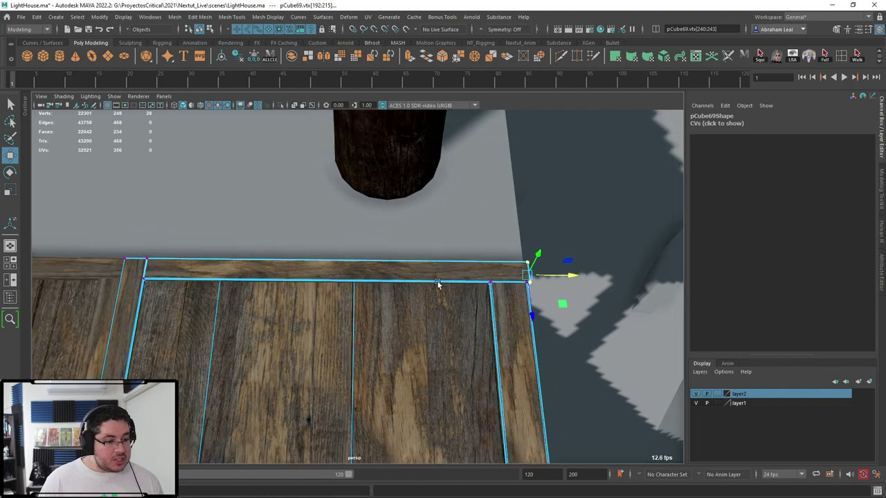
Shorten the last platform's front border plank by snapping its end vertices to the end plank, and return to object selection
{"action": "left_click_drag", "start_coordinate": [438, 283], "coordinate": [480, 382], "text": "alt"}
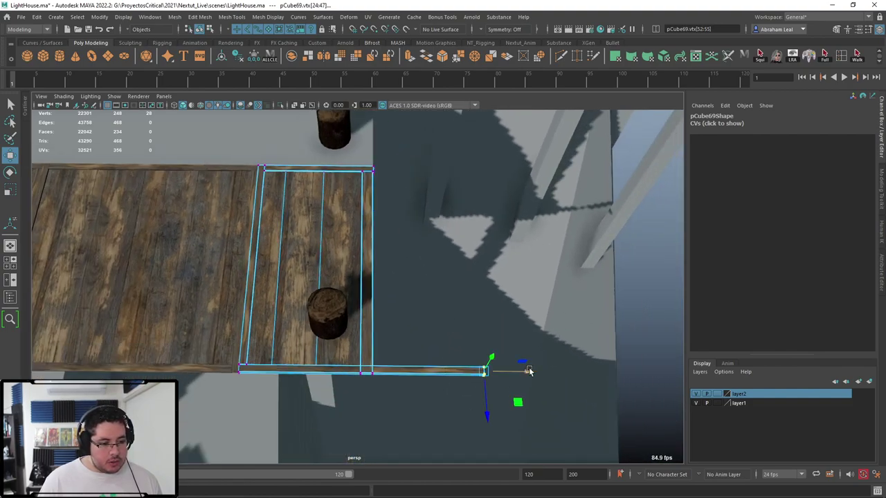
{"action": "left_click_drag", "start_coordinate": [405, 392], "coordinate": [404, 393]}
{"action": "middle_click_drag", "start_coordinate": [406, 392], "coordinate": [439, 309], "text": "alt"}
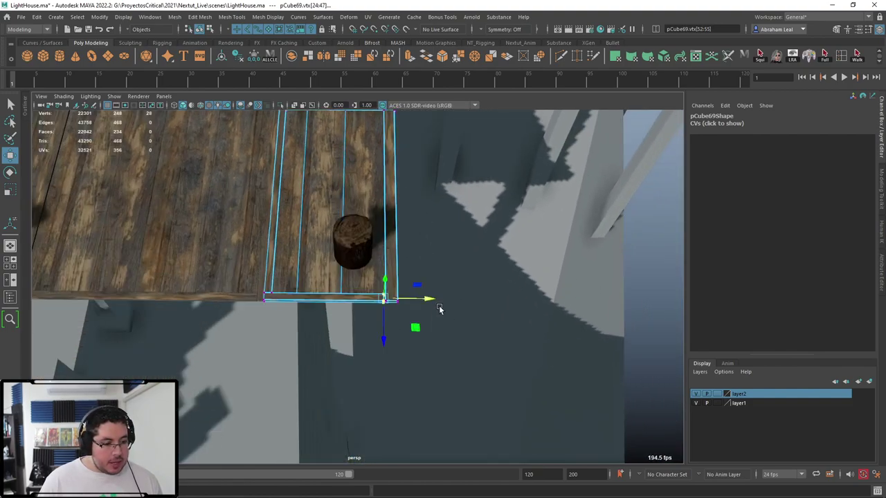
{"action": "right_click_drag", "start_coordinate": [439, 308], "coordinate": [486, 291], "text": "alt"}
{"action": "key", "text": "v"}
{"action": "left_click_drag", "start_coordinate": [471, 268], "coordinate": [429, 268]}
{"action": "right_click_drag", "start_coordinate": [424, 239], "coordinate": [474, 204]}
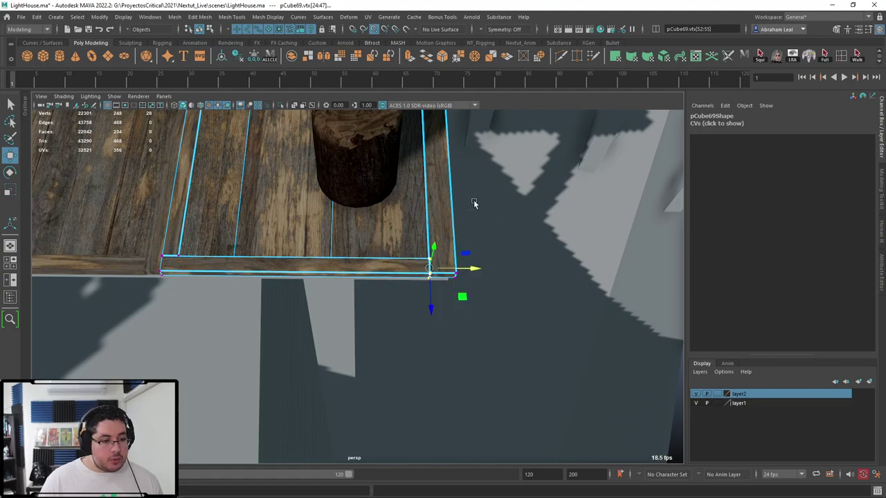
{"action": "left_click", "coordinate": [488, 283]}
Examine the shortened end platform's corner and the full row of platforms along the deck
{"action": "left_click_drag", "start_coordinate": [488, 283], "coordinate": [450, 289], "text": "alt"}
{"action": "middle_click_drag", "start_coordinate": [366, 167], "coordinate": [370, 309], "text": "alt"}
{"action": "right_click_drag", "start_coordinate": [370, 311], "coordinate": [422, 395], "text": "alt"}
{"action": "middle_click_drag", "start_coordinate": [376, 416], "coordinate": [418, 383], "text": "alt"}
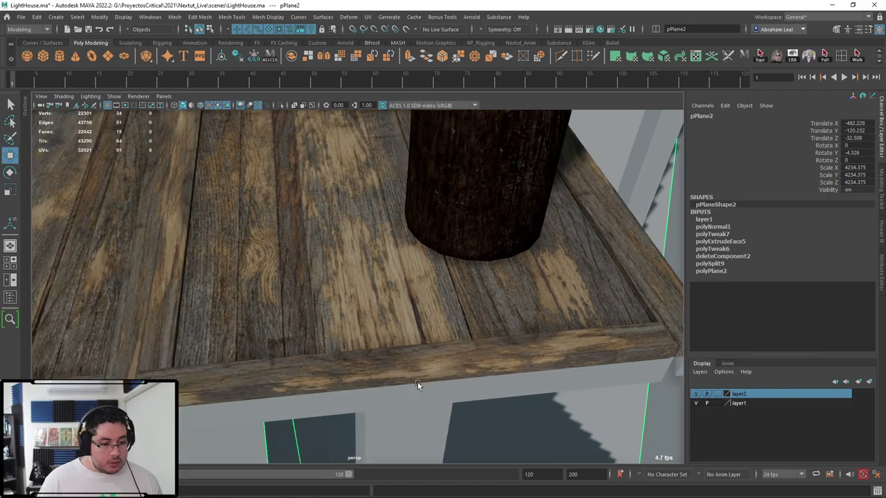
{"action": "right_click_drag", "start_coordinate": [417, 383], "coordinate": [301, 358], "text": "alt"}
{"action": "right_click_drag", "start_coordinate": [373, 341], "coordinate": [338, 307], "text": "alt"}
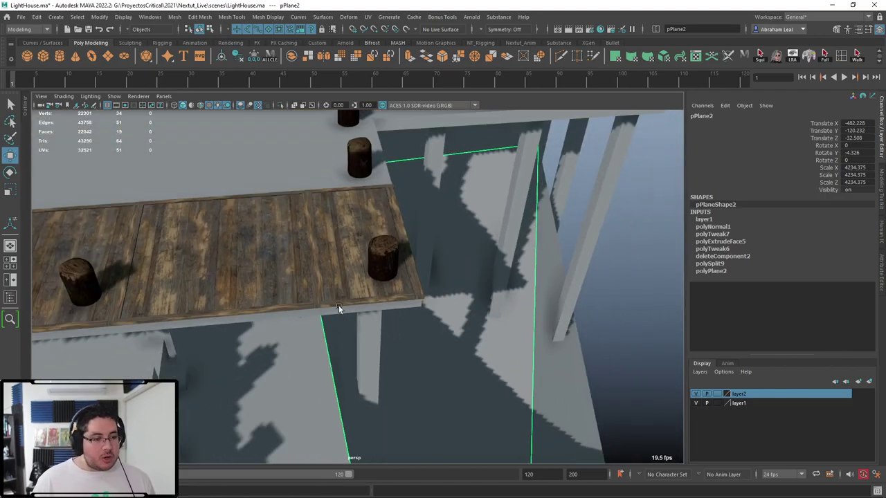
{"action": "left_click_drag", "start_coordinate": [338, 307], "coordinate": [387, 339], "text": "alt"}
{"action": "right_click_drag", "start_coordinate": [387, 339], "coordinate": [338, 332], "text": "alt"}
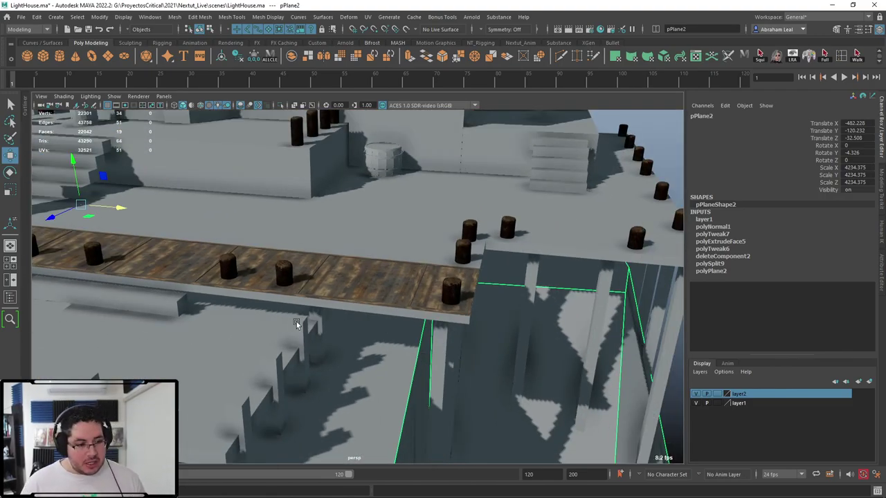
{"action": "left_click_drag", "start_coordinate": [297, 325], "coordinate": [374, 311], "text": "alt"}
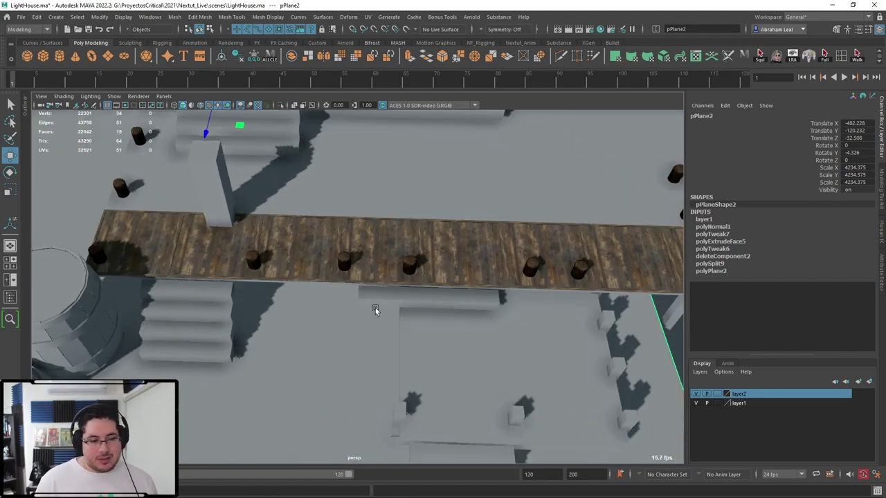
{"action": "middle_click_drag", "start_coordinate": [376, 311], "coordinate": [431, 341], "text": "alt"}
{"action": "right_click_drag", "start_coordinate": [430, 341], "coordinate": [391, 324], "text": "alt"}
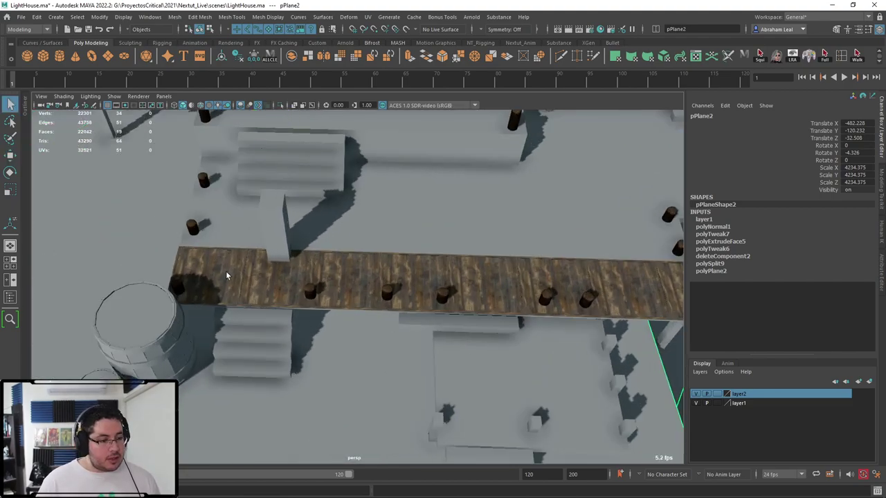
Duplicate all eight platforms in the row and move the copies alongside the originals at Translate Z -160.997
{"action": "left_click_drag", "start_coordinate": [226, 277], "coordinate": [566, 284]}
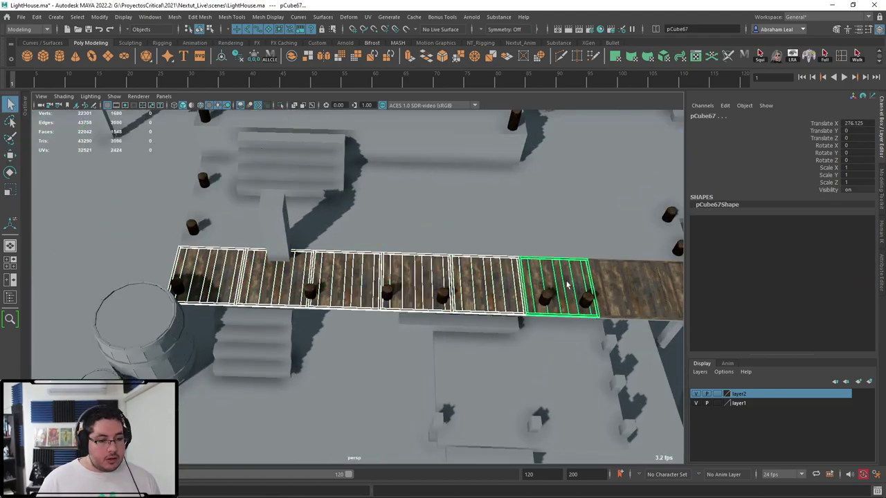
{"action": "left_click", "coordinate": [643, 290], "text": "shift"}
{"action": "middle_click_drag", "start_coordinate": [643, 290], "coordinate": [516, 297], "text": "alt"}
{"action": "left_click", "coordinate": [552, 289], "text": "shift"}
{"action": "left_click_drag", "start_coordinate": [446, 329], "coordinate": [474, 236], "text": "alt"}
{"action": "key", "text": "ctrl+d"}
{"action": "key", "text": "w"}
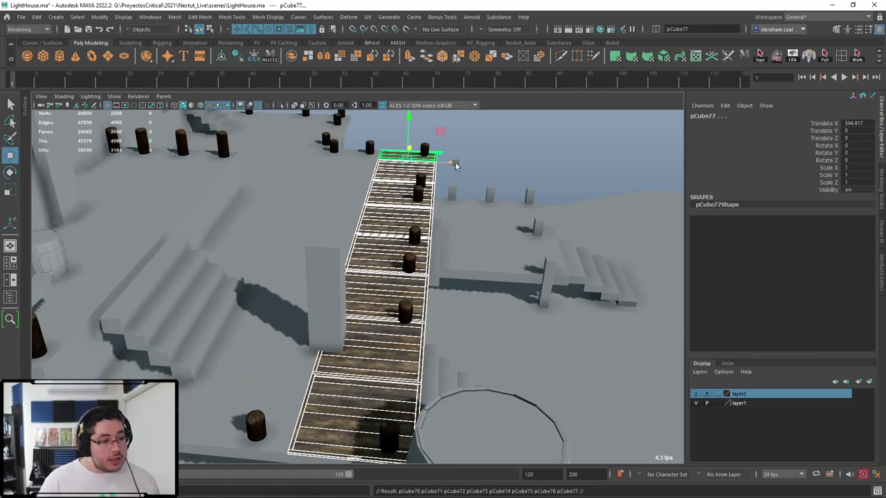
{"action": "left_click_drag", "start_coordinate": [456, 165], "coordinate": [391, 201]}
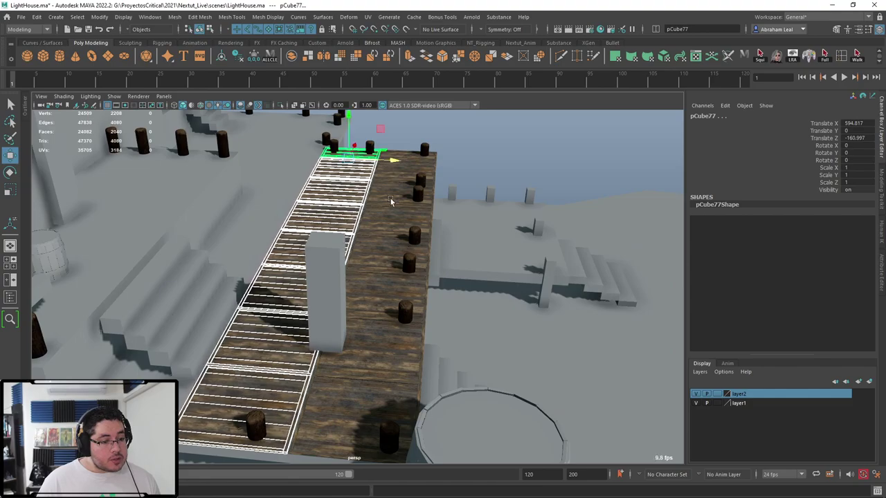
Move the duplicated row closer to the first row, to Translate Z -160.281
{"action": "scroll", "coordinate": [391, 201], "scroll_direction": "up", "scroll_amount": 10}
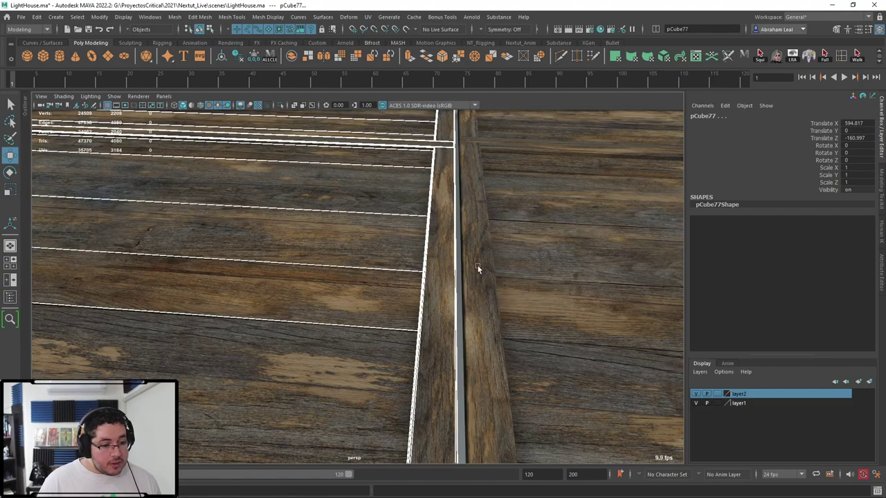
{"action": "middle_click_drag", "start_coordinate": [477, 266], "coordinate": [477, 266]}
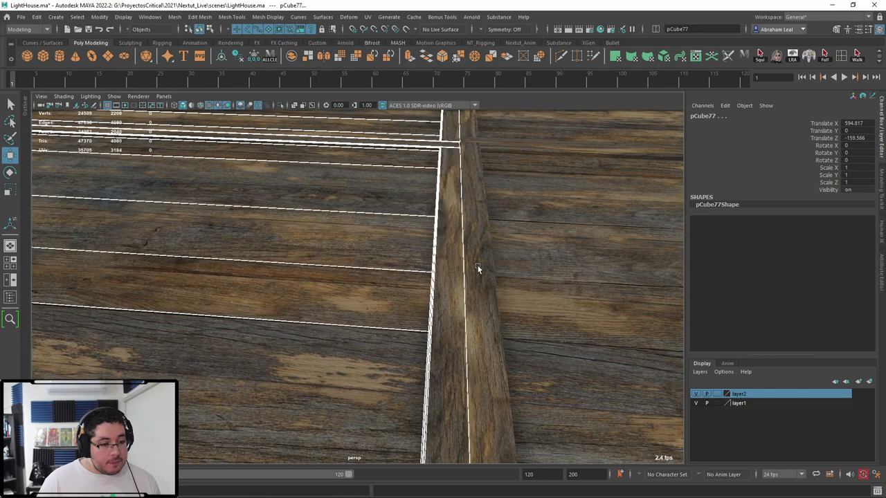
{"action": "key", "text": "ctrl+z"}
{"action": "scroll", "coordinate": [477, 265], "scroll_direction": "down", "scroll_amount": 10}
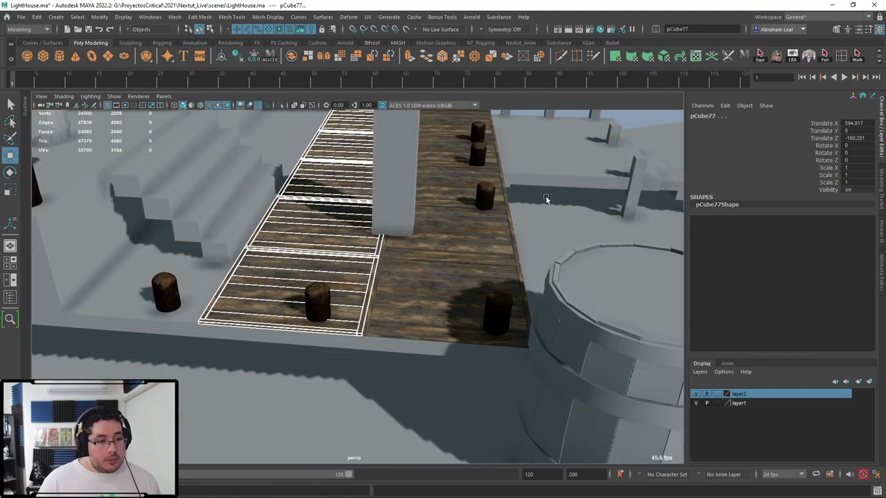
Examine the seam between the two platform rows from above and from the deck's end
{"action": "right_click_drag", "start_coordinate": [545, 195], "coordinate": [570, 139], "text": "alt"}
{"action": "left_click", "coordinate": [570, 140]}
{"action": "right_click_drag", "start_coordinate": [400, 296], "coordinate": [513, 446], "text": "alt"}
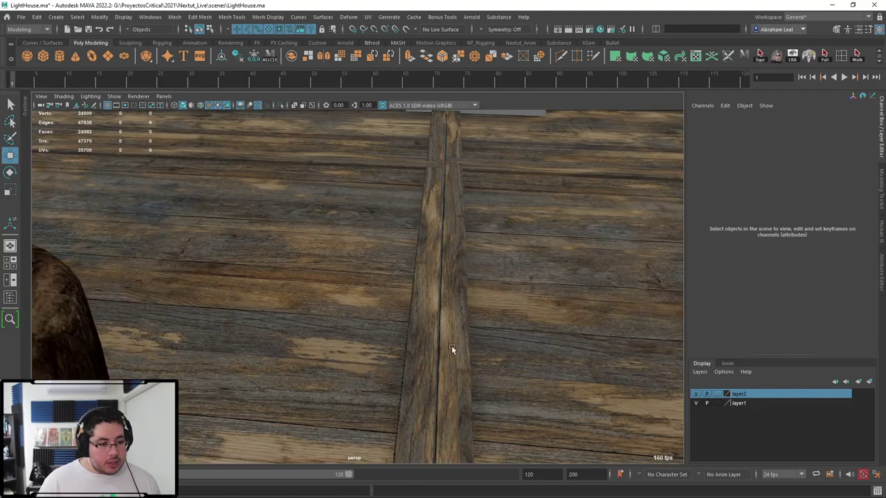
{"action": "key", "text": "ctrl+z"}
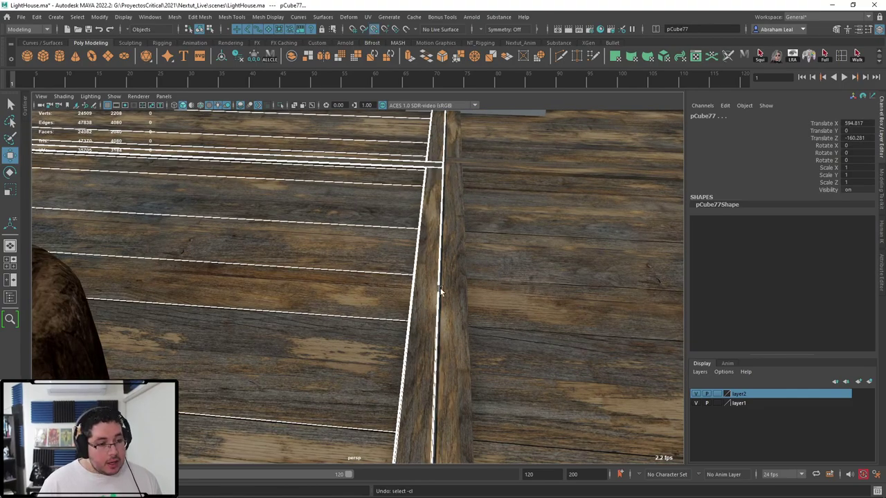
{"action": "right_click_drag", "start_coordinate": [440, 291], "coordinate": [435, 234], "text": "alt"}
{"action": "middle_click_drag", "start_coordinate": [399, 160], "coordinate": [395, 223], "text": "alt"}
{"action": "right_click_drag", "start_coordinate": [396, 223], "coordinate": [474, 184], "text": "alt"}
{"action": "left_click_drag", "start_coordinate": [433, 291], "coordinate": [444, 222], "text": "alt"}
{"action": "middle_click_drag", "start_coordinate": [432, 198], "coordinate": [424, 206], "text": "alt"}
{"action": "right_click_drag", "start_coordinate": [423, 205], "coordinate": [445, 232], "text": "alt"}
{"action": "middle_click_drag", "start_coordinate": [445, 231], "coordinate": [435, 231], "text": "alt"}
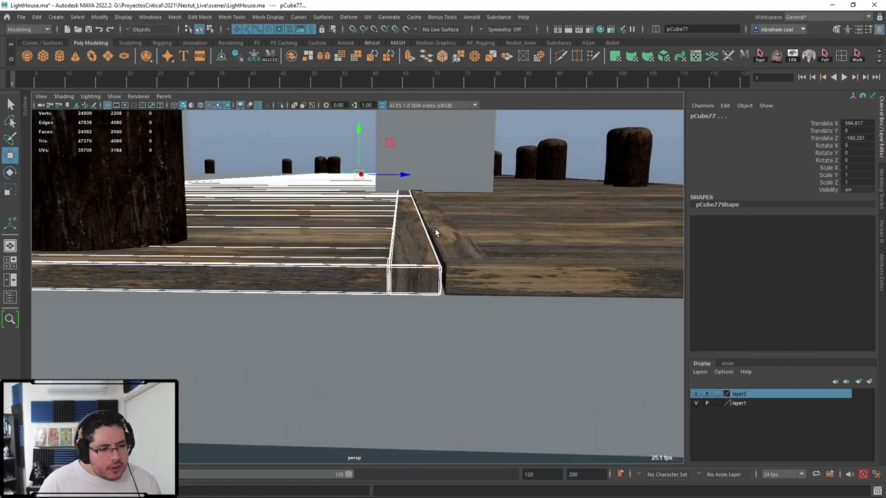
Nudge the duplicated row to Translate Z -160.359 and isolate it in the viewport
{"action": "scroll", "coordinate": [435, 232], "scroll_direction": "down", "scroll_amount": 1}
{"action": "left_click_drag", "start_coordinate": [411, 174], "coordinate": [412, 170]}
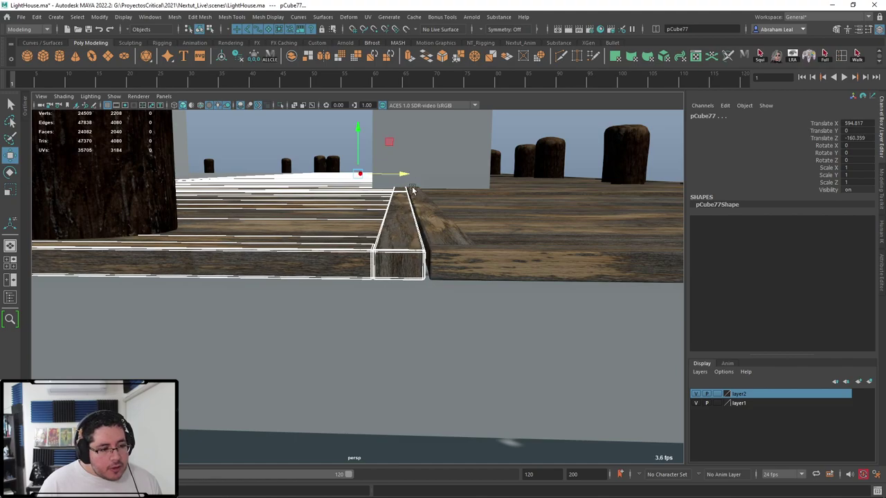
{"action": "left_click", "coordinate": [281, 105]}
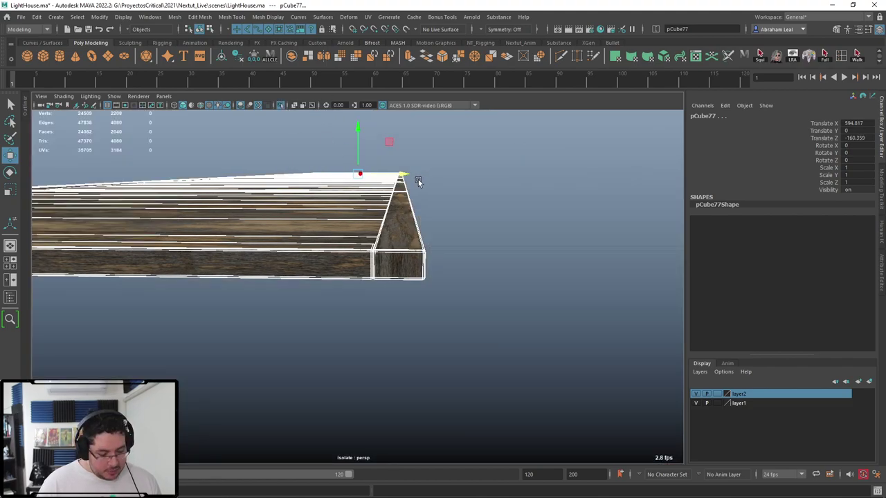
Snap the duplicated row's pivot to its end corner, exit isolation, and snap the row against the first row at Translate Z -159.872
{"action": "key", "text": "d"}
{"action": "key", "text": "v"}
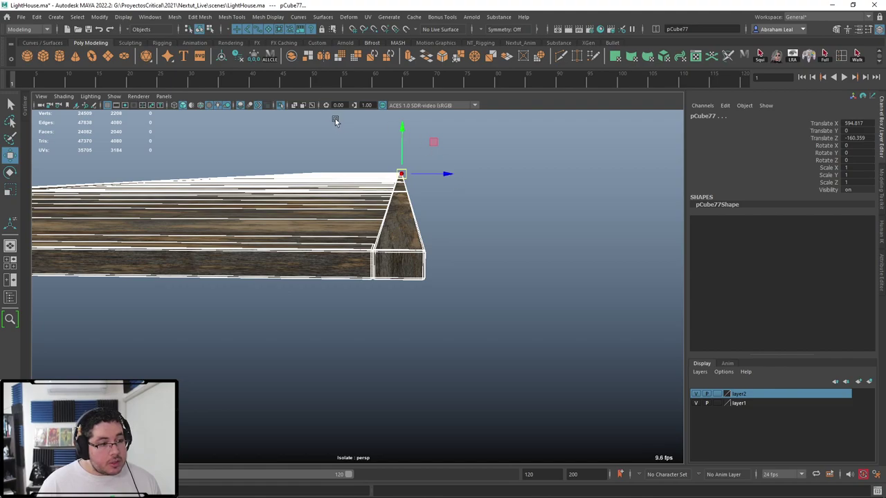
{"action": "left_click", "coordinate": [281, 106]}
{"action": "key", "text": "v"}
{"action": "left_click_drag", "start_coordinate": [447, 174], "coordinate": [407, 237]}
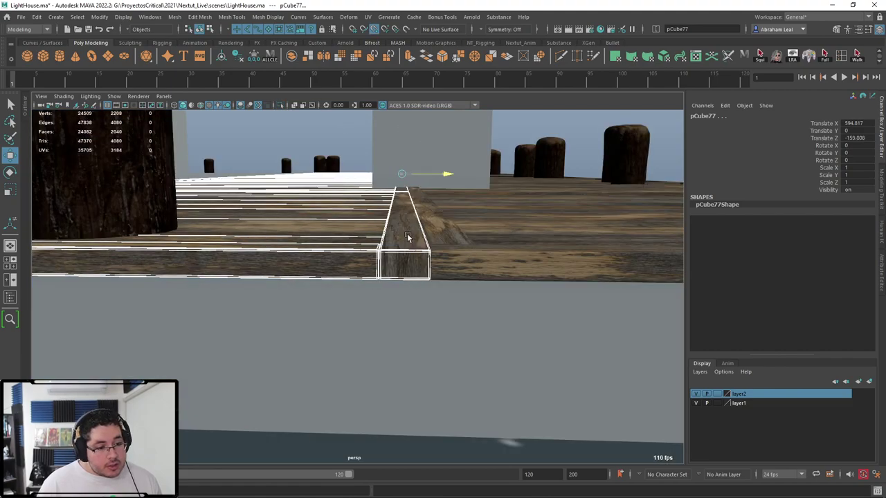
{"action": "left_click", "coordinate": [531, 130]}
Select the fourteen platform modules of both rows, leaving out the last pair at the deck's far end
{"action": "scroll", "coordinate": [531, 130], "scroll_direction": "down", "scroll_amount": 3}
{"action": "left_click_drag", "start_coordinate": [532, 130], "coordinate": [366, 272], "text": "alt"}
{"action": "scroll", "coordinate": [366, 273], "scroll_direction": "down", "scroll_amount": 5}
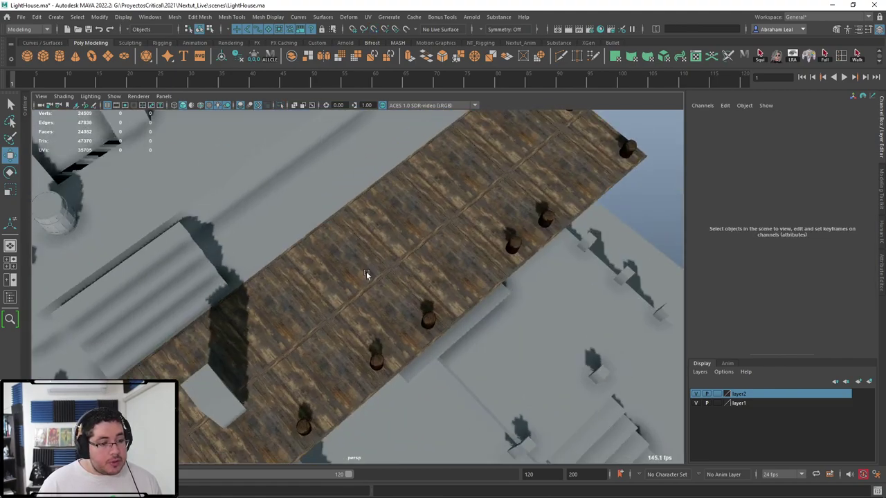
{"action": "middle_click_drag", "start_coordinate": [366, 272], "coordinate": [428, 217], "text": "alt"}
{"action": "left_click_drag", "start_coordinate": [427, 218], "coordinate": [211, 270], "text": "alt"}
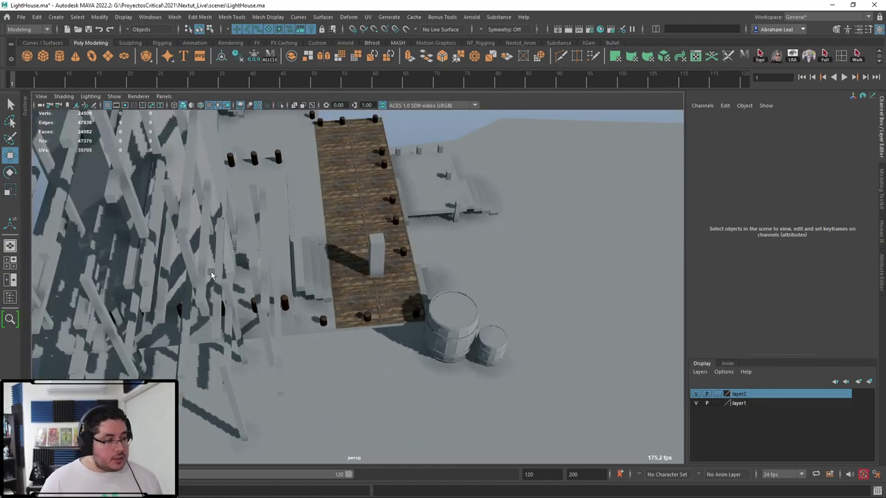
{"action": "left_click", "coordinate": [359, 299]}
{"action": "left_click", "coordinate": [401, 294], "text": "shift"}
{"action": "left_click", "coordinate": [398, 272], "text": "shift"}
{"action": "left_click", "coordinate": [353, 272], "text": "shift"}
{"action": "left_click", "coordinate": [350, 245], "text": "shift"}
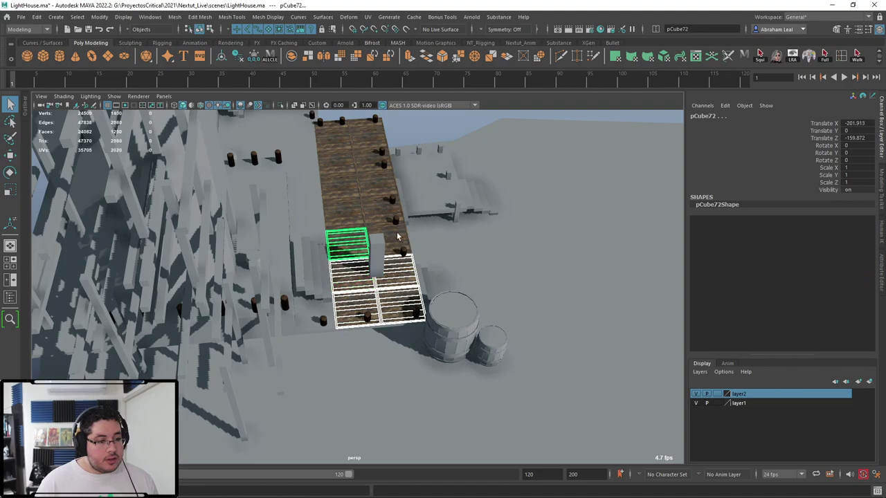
{"action": "left_click_drag", "start_coordinate": [343, 218], "coordinate": [373, 187], "text": "shift"}
{"action": "key", "text": "ctrl+z"}
{"action": "key", "text": "ctrl+z"}
{"action": "key", "text": "ctrl+z"}
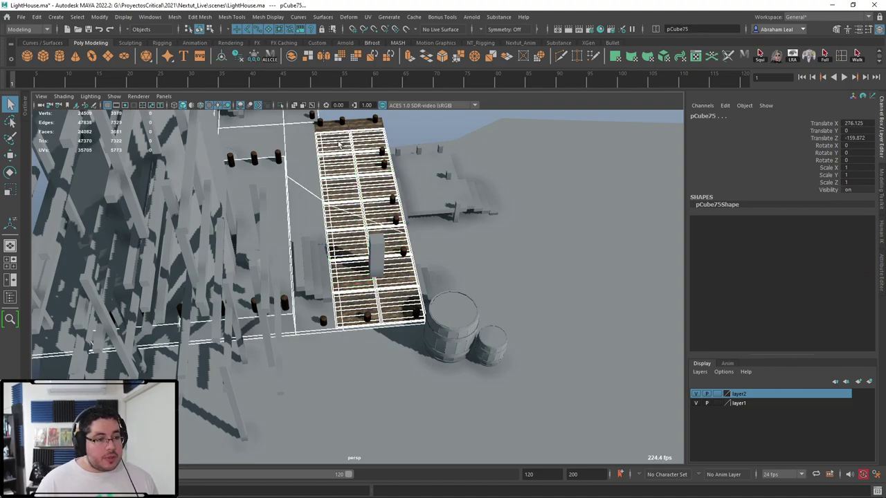
{"action": "key", "text": "ctrl+z"}
{"action": "key", "text": "ctrl+z"}
{"action": "key", "text": "ctrl+z"}
{"action": "key", "text": "ctrl+z"}
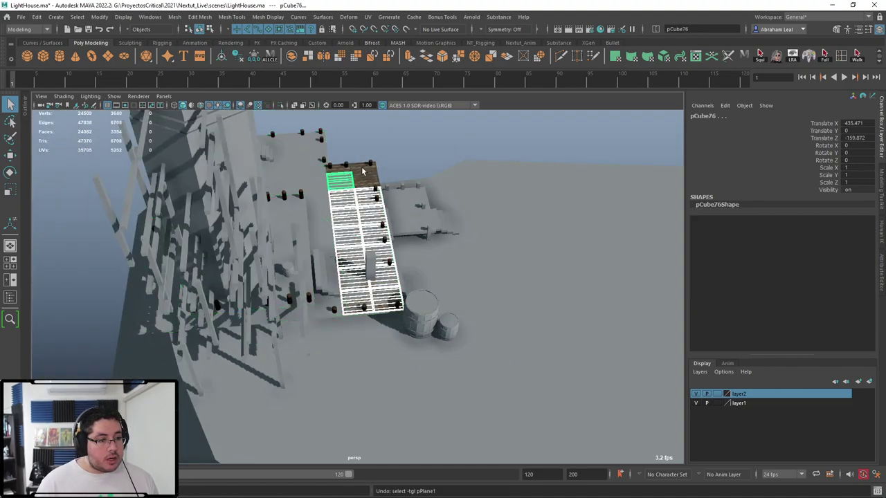
Duplicate the fourteen selected modules and move the copies alongside the originals, placing them at Translate Z -319.953
{"action": "key", "text": "ctrl+d"}
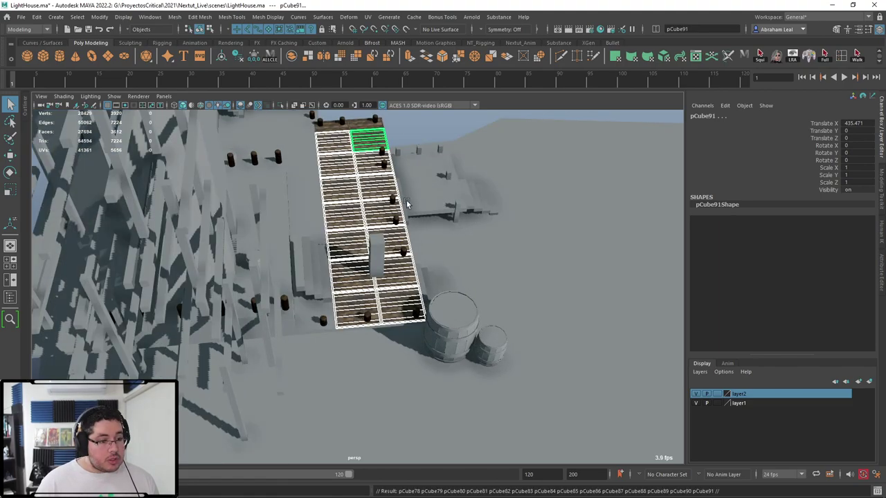
{"action": "key", "text": "w"}
{"action": "left_click_drag", "start_coordinate": [415, 155], "coordinate": [349, 175]}
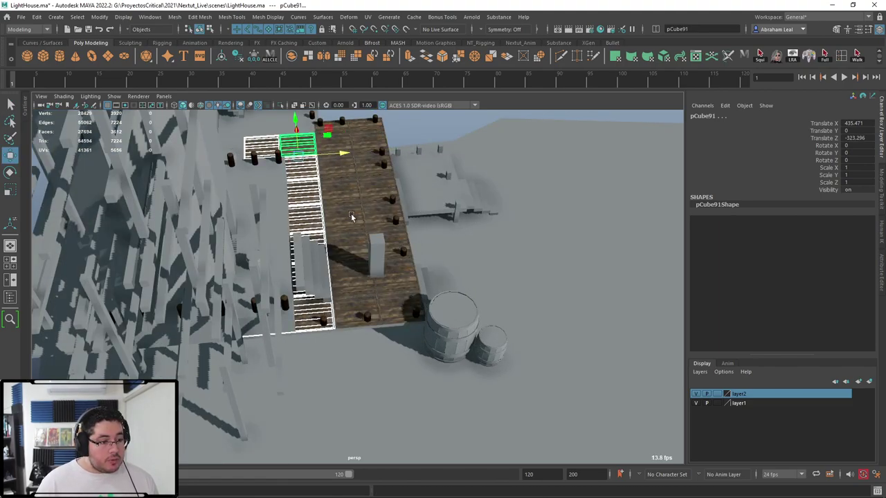
{"action": "right_click_drag", "start_coordinate": [351, 217], "coordinate": [332, 232], "text": "alt"}
{"action": "left_click_drag", "start_coordinate": [332, 232], "coordinate": [349, 251], "text": "alt"}
{"action": "right_click_drag", "start_coordinate": [348, 251], "coordinate": [378, 273], "text": "alt"}
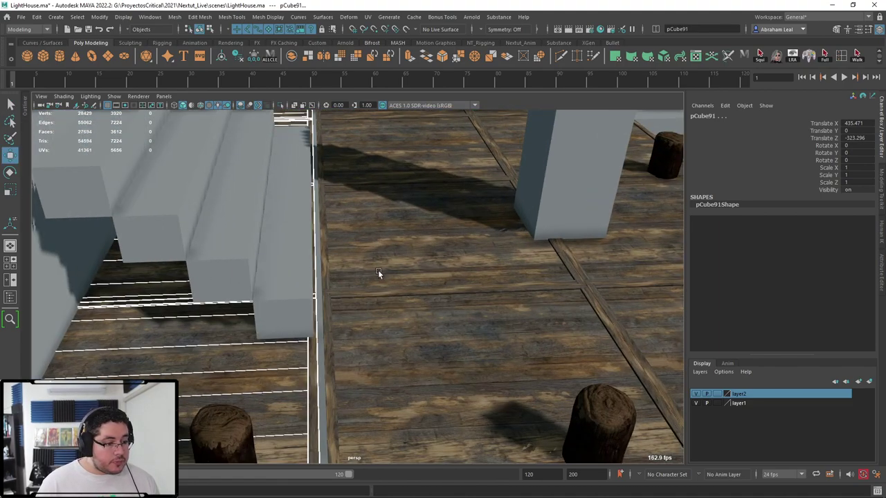
{"action": "scroll", "coordinate": [378, 270], "scroll_direction": "up", "scroll_amount": 2}
{"action": "middle_click_drag", "start_coordinate": [375, 269], "coordinate": [377, 270]}
{"action": "scroll", "coordinate": [377, 270], "scroll_direction": "down", "scroll_amount": 4}
{"action": "scroll", "coordinate": [376, 271], "scroll_direction": "down", "scroll_amount": 8}
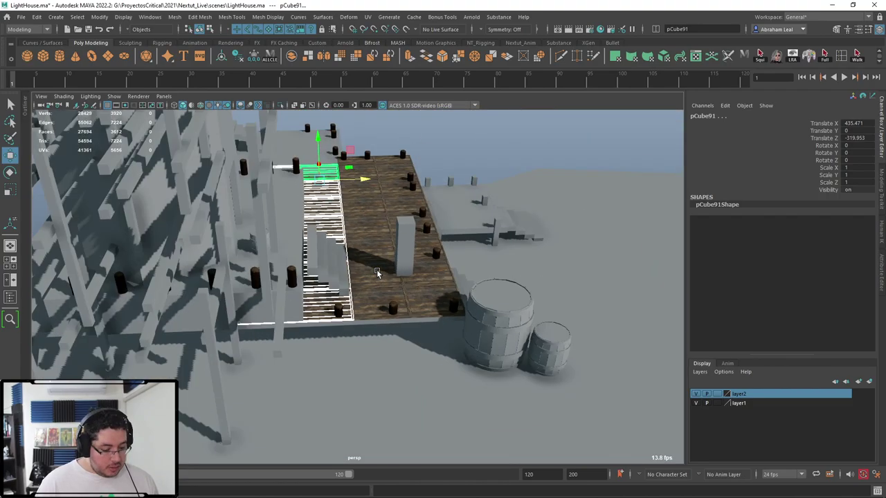
Duplicate the copied modules twice more with the same offset to extend the flooring across the rest of the deck
{"action": "key", "text": "shift+d"}
{"action": "key", "text": "shift+d"}
{"action": "middle_click_drag", "start_coordinate": [377, 273], "coordinate": [551, 266], "text": "alt"}
{"action": "left_click_drag", "start_coordinate": [204, 302], "coordinate": [339, 265], "text": "alt"}
{"action": "left_click", "coordinate": [514, 187]}
{"action": "left_click_drag", "start_coordinate": [514, 187], "coordinate": [345, 306], "text": "alt"}
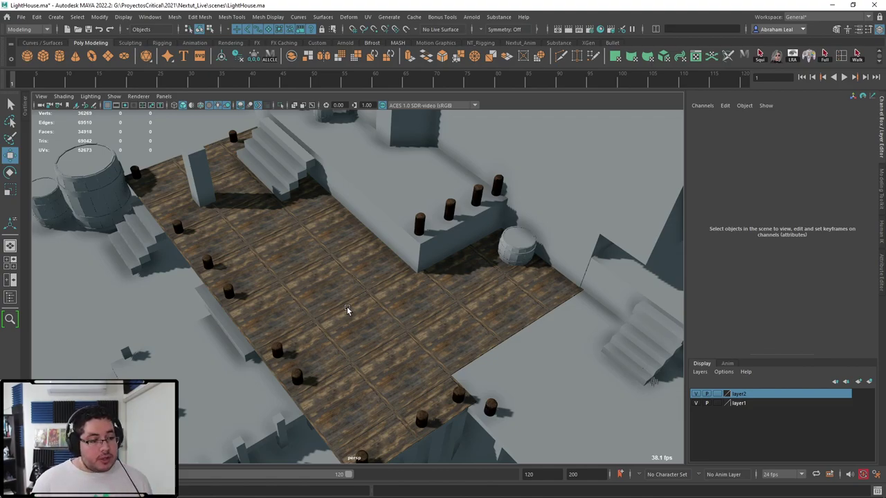
Select three modules scattered across the deck and center their pivots
{"action": "left_click_drag", "start_coordinate": [362, 326], "coordinate": [385, 305], "text": "alt"}
{"action": "scroll", "coordinate": [334, 303], "scroll_direction": "up", "scroll_amount": 3}
{"action": "scroll", "coordinate": [352, 328], "scroll_direction": "down", "scroll_amount": 3}
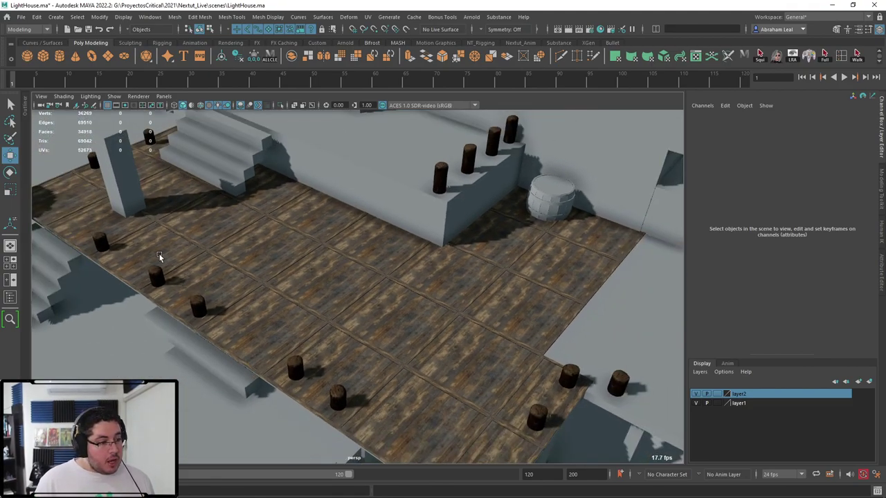
{"action": "left_click", "coordinate": [155, 249]}
{"action": "key", "text": "q"}
{"action": "left_click", "coordinate": [386, 247], "text": "shift"}
{"action": "key", "text": "ctrl+z"}
{"action": "left_click", "coordinate": [404, 263], "text": "shift"}
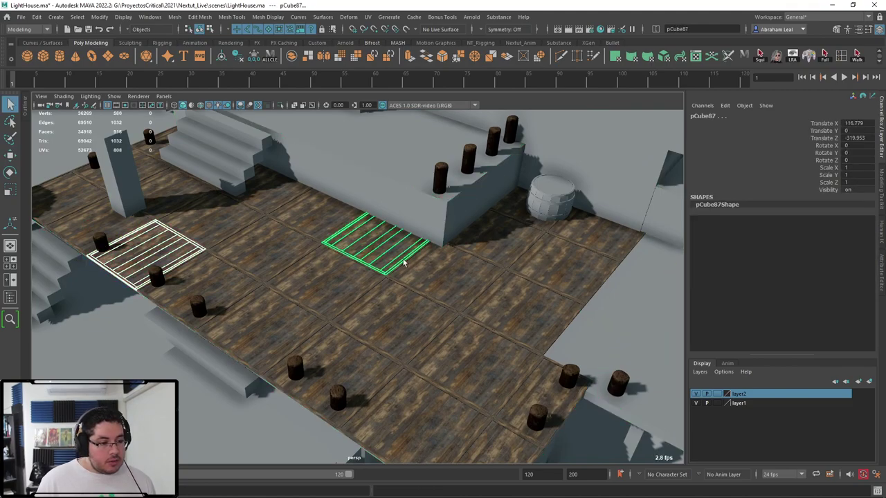
{"action": "left_click", "coordinate": [584, 240]}
{"action": "key", "text": "e"}
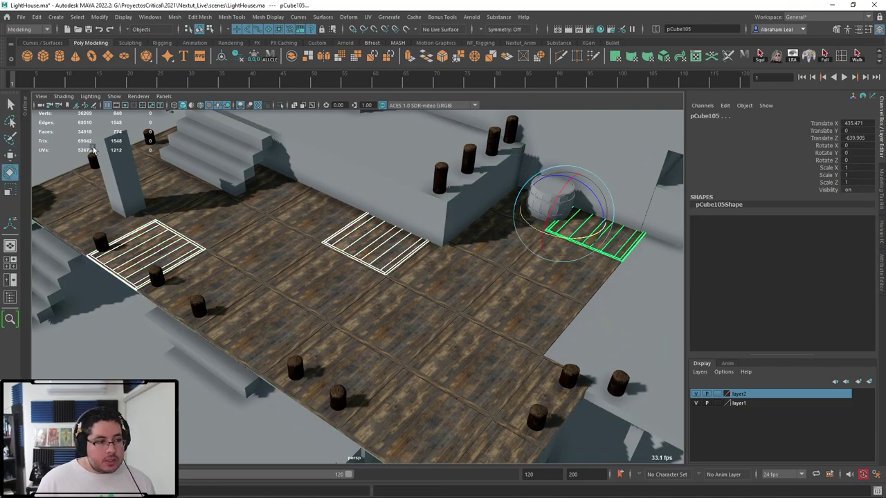
{"action": "left_click", "coordinate": [218, 58]}
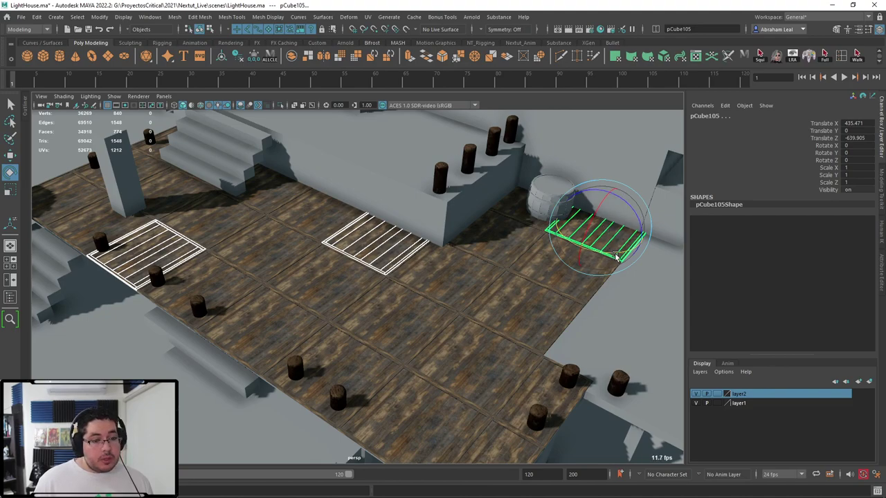
Rotate the three selected modules -90 degrees about Y, using stepped rotation
{"action": "right_click_drag", "start_coordinate": [606, 240], "coordinate": [623, 249], "text": "ctrl+shift"}
{"action": "left_click_drag", "start_coordinate": [607, 253], "coordinate": [578, 254]}
{"action": "key", "text": "ctrl+z"}
{"action": "right_click_drag", "start_coordinate": [598, 232], "coordinate": [623, 243], "text": "ctrl+shift"}
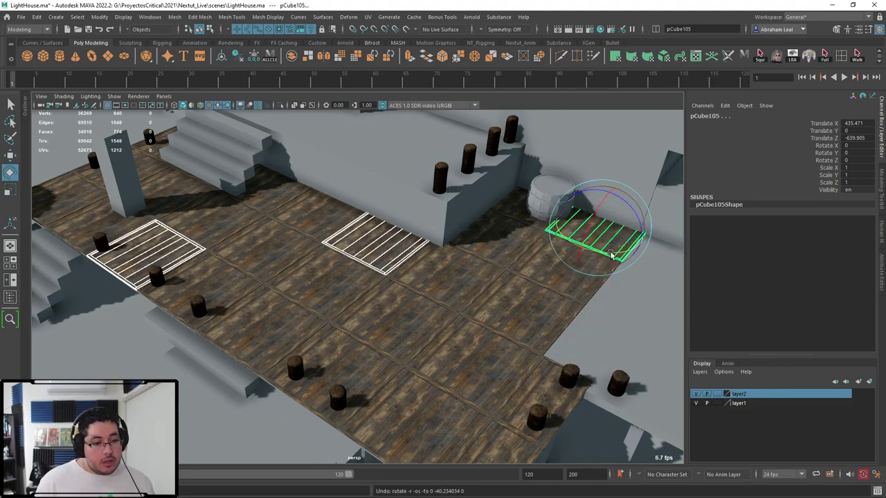
{"action": "left_click_drag", "start_coordinate": [613, 254], "coordinate": [548, 257]}
Select five other modules for rotation: three near the stairs and pillar, and two adjoining ones toward the deck's middle
{"action": "middle_click_drag", "start_coordinate": [371, 289], "coordinate": [424, 295], "text": "alt"}
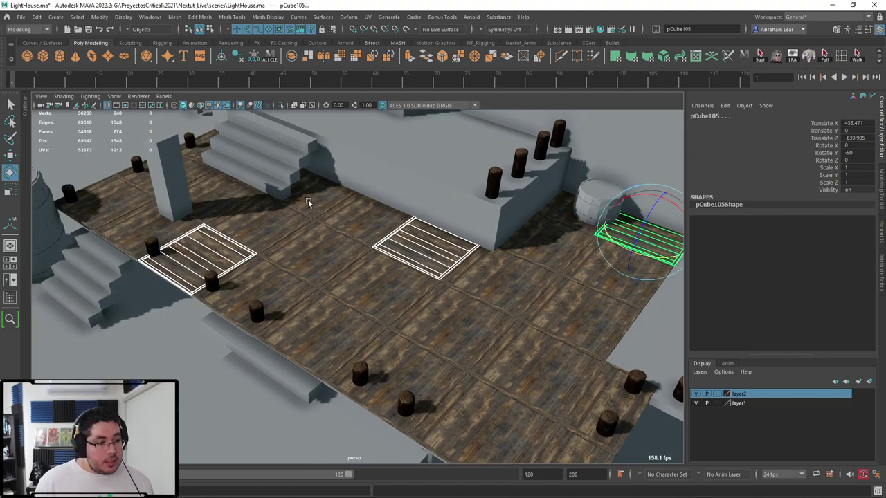
{"action": "left_click", "coordinate": [307, 202]}
{"action": "key", "text": "q"}
{"action": "left_click", "coordinate": [210, 194]}
{"action": "left_click", "coordinate": [121, 207]}
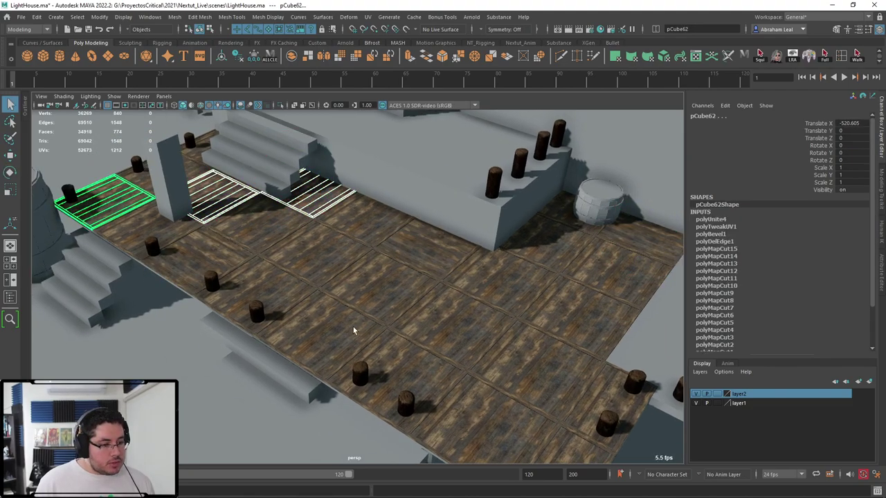
{"action": "left_click", "coordinate": [354, 328]}
{"action": "left_click", "coordinate": [419, 245]}
{"action": "left_click", "coordinate": [435, 262], "text": "shift"}
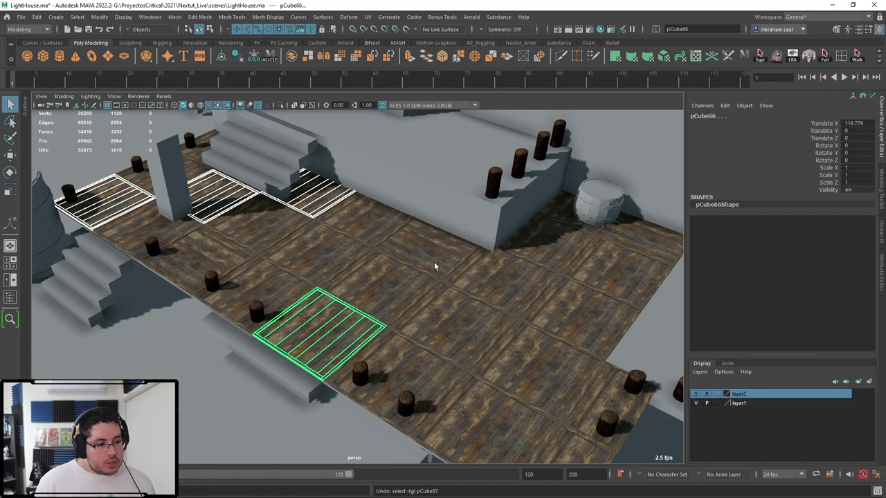
{"action": "left_click", "coordinate": [460, 333], "text": "shift"}
{"action": "key", "text": "e"}
{"action": "mouse_move", "coordinate": [405, 355]}
{"action": "left_mouse_down"}
{"action": "mouse_move", "coordinate": [362, 356]}
{"action": "mouse_move", "coordinate": [413, 351]}
{"action": "left_mouse_up"}
{"action": "key", "text": "ctrl+z"}
{"action": "left_click", "coordinate": [292, 58]}
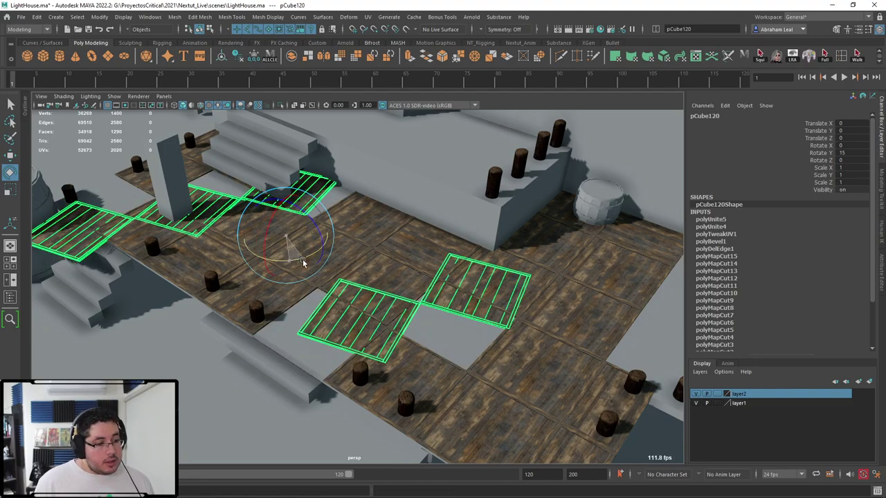
{"action": "key", "text": "ctrl+z"}
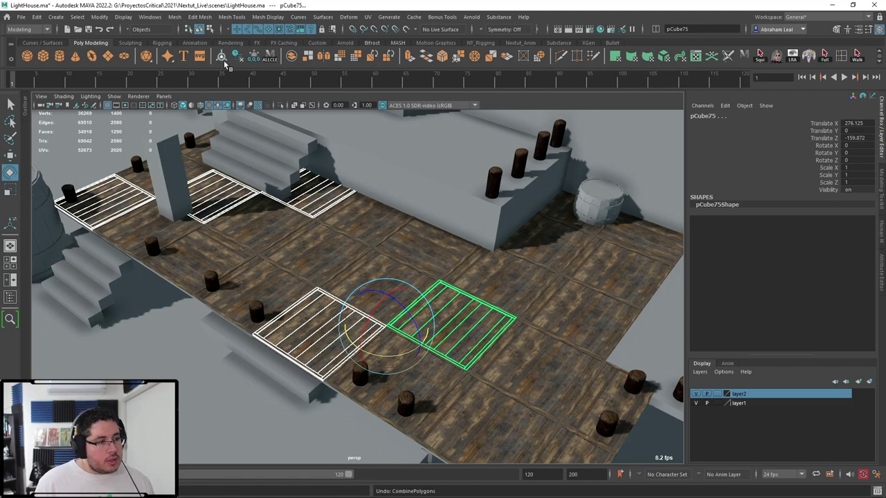
Center the pivots of the five selected modules and rotate them 90 degrees about Y
{"action": "left_click", "coordinate": [222, 59]}
{"action": "left_click_drag", "start_coordinate": [455, 349], "coordinate": [573, 323]}
{"action": "left_click_drag", "start_coordinate": [621, 283], "coordinate": [552, 281], "text": "alt"}
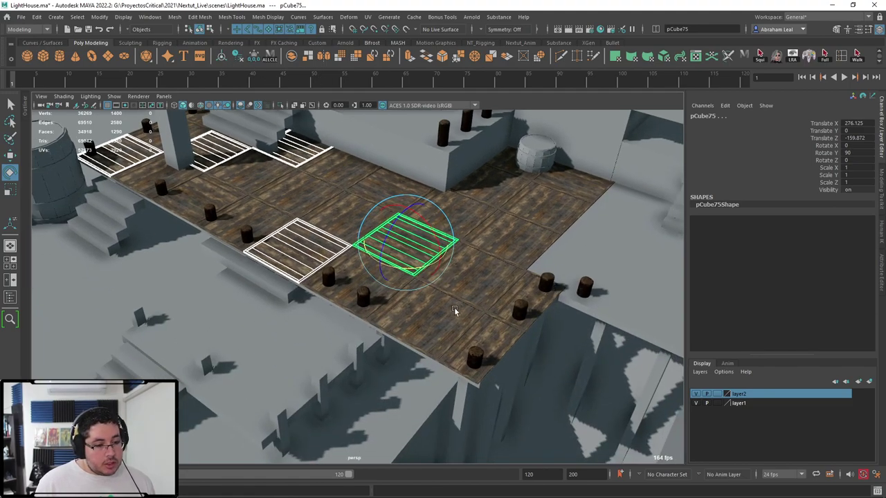
Select seven scattered modules across the deck, including one by the outer posts and two adjoining ones near the barrel
{"action": "left_click", "coordinate": [443, 320]}
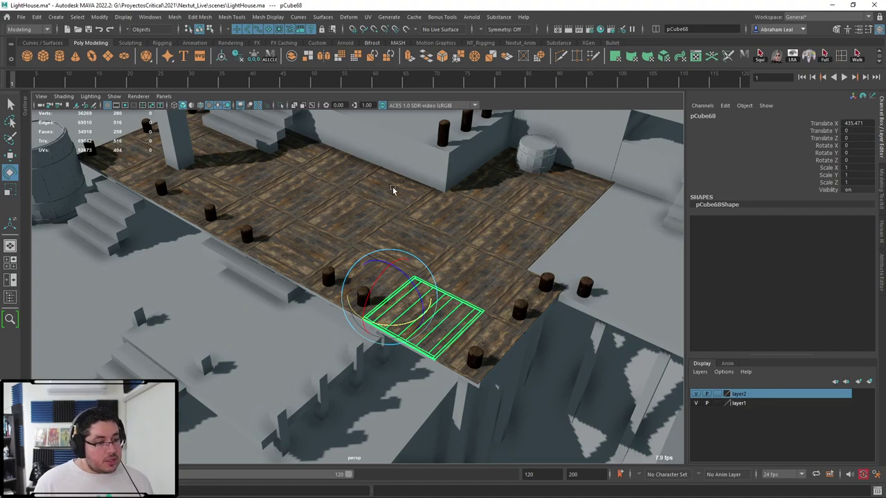
{"action": "key", "text": "shift+d"}
{"action": "left_click", "coordinate": [163, 164]}
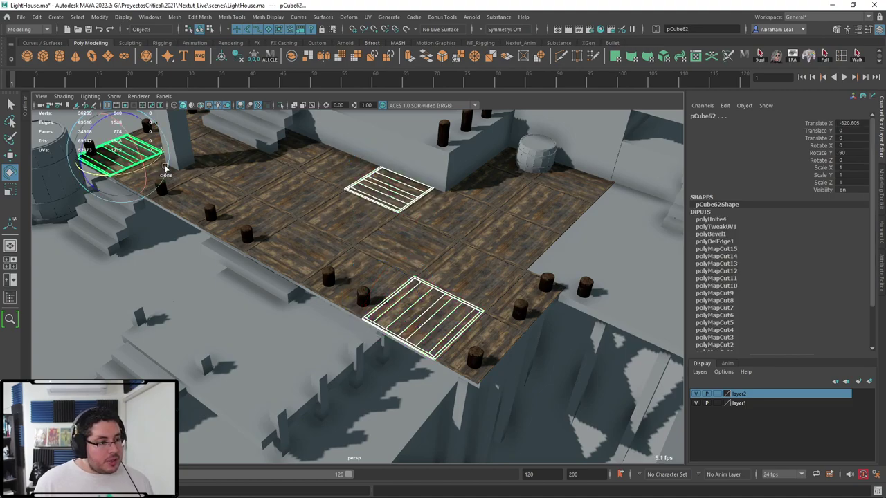
{"action": "key", "text": "q"}
{"action": "left_click", "coordinate": [207, 130]}
{"action": "left_click", "coordinate": [496, 243], "text": "shift"}
{"action": "left_click", "coordinate": [538, 205], "text": "shift"}
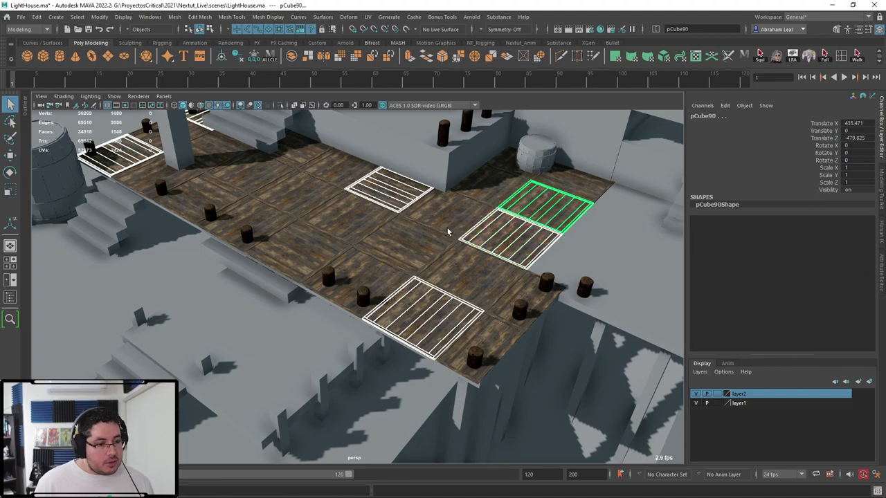
{"action": "left_click", "coordinate": [270, 218]}
{"action": "key", "text": "e"}
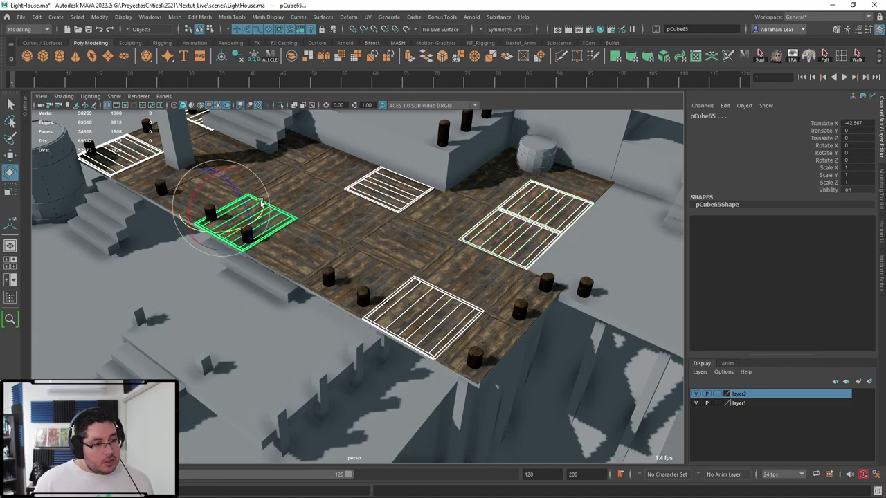
Center the pivots of the seven selected modules and flip them -180 degrees about Z
{"action": "left_click_drag", "start_coordinate": [259, 202], "coordinate": [251, 212]}
{"action": "key", "text": "ctrl+z"}
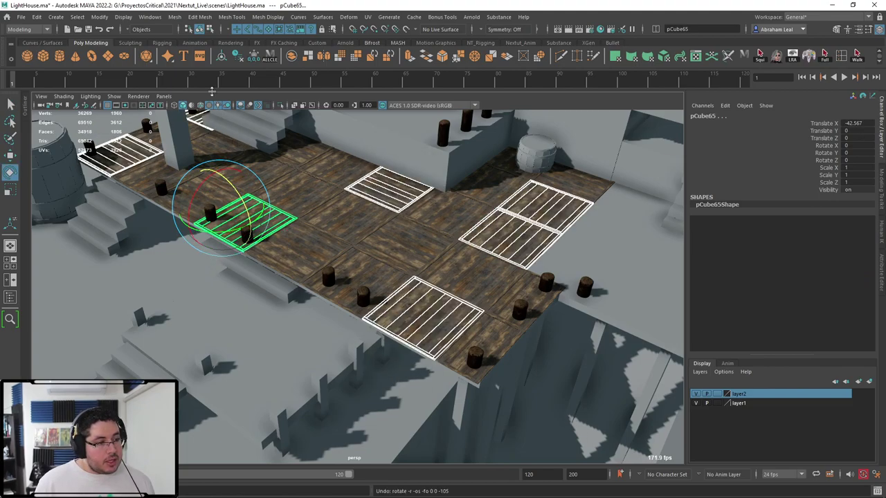
{"action": "left_click", "coordinate": [256, 197]}
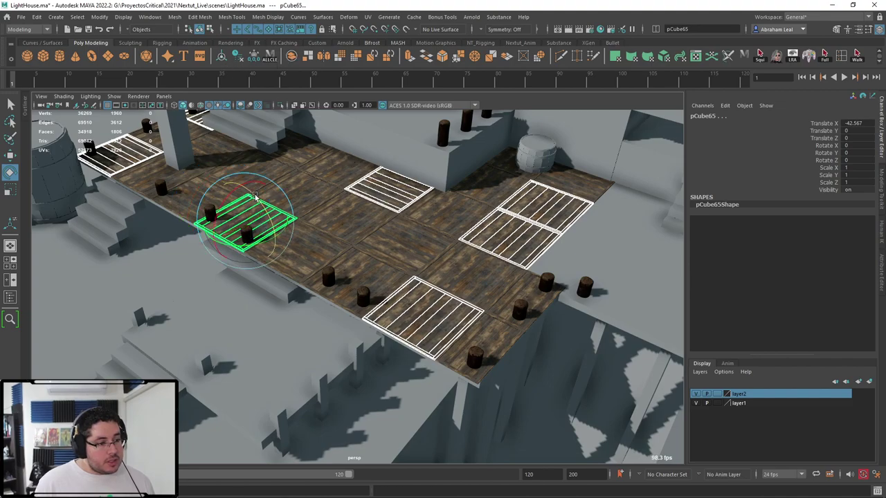
{"action": "left_click_drag", "start_coordinate": [255, 197], "coordinate": [352, 294]}
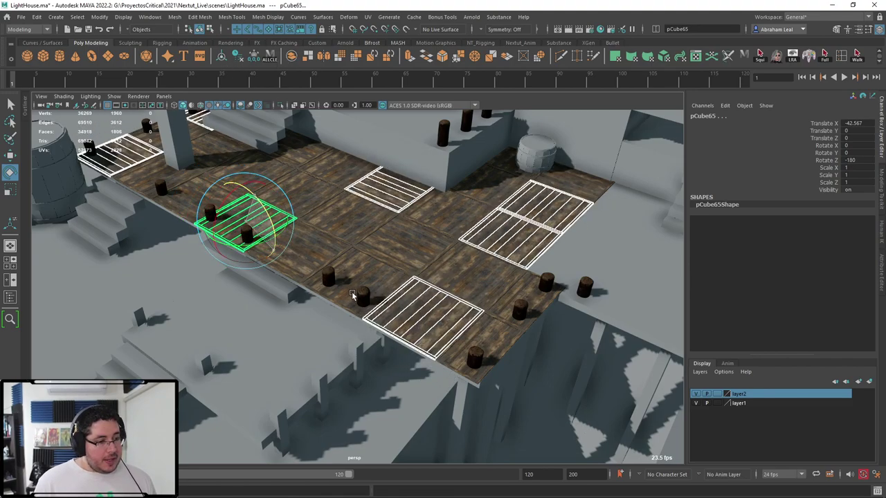
{"action": "left_click", "coordinate": [527, 403]}
Examine the deck's plank pattern from above and along the outer edge by the posts
{"action": "scroll", "coordinate": [435, 337], "scroll_direction": "up", "scroll_amount": 6}
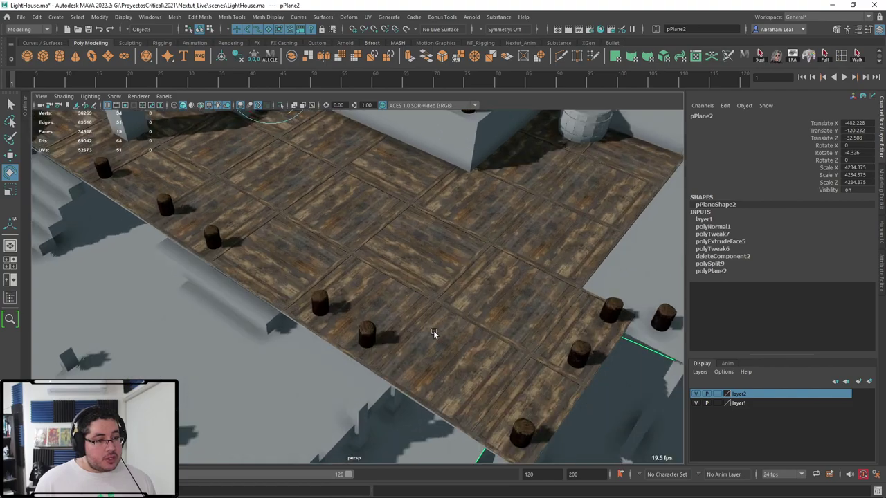
{"action": "scroll", "coordinate": [277, 218], "scroll_direction": "down", "scroll_amount": 3}
{"action": "scroll", "coordinate": [409, 227], "scroll_direction": "down", "scroll_amount": 3}
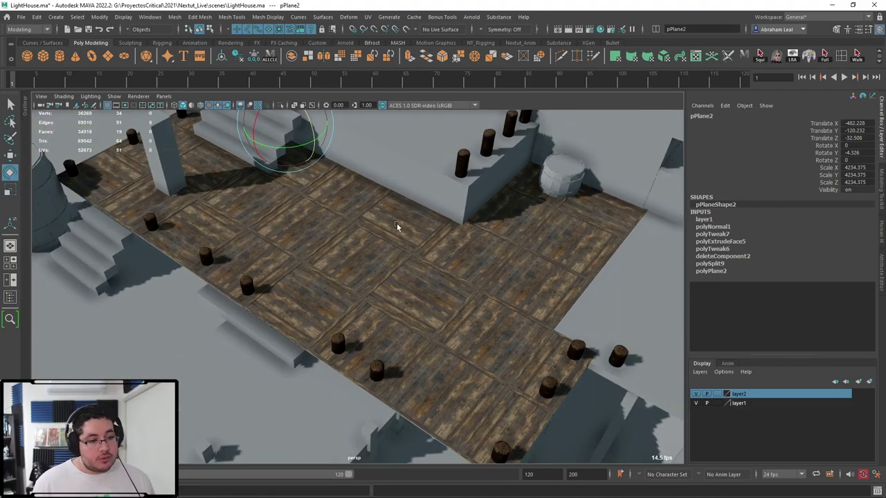
{"action": "left_click_drag", "start_coordinate": [463, 269], "coordinate": [508, 241], "text": "alt"}
{"action": "middle_click_drag", "start_coordinate": [508, 241], "coordinate": [341, 288], "text": "alt"}
{"action": "scroll", "coordinate": [341, 288], "scroll_direction": "up", "scroll_amount": 6}
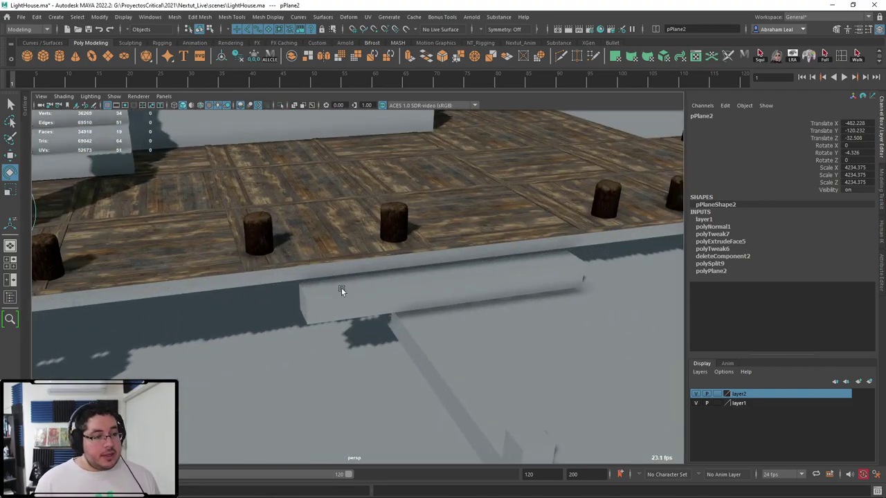
{"action": "middle_click_drag", "start_coordinate": [429, 215], "coordinate": [481, 312], "text": "alt"}
{"action": "left_click_drag", "start_coordinate": [481, 314], "coordinate": [518, 303], "text": "alt"}
{"action": "right_click_drag", "start_coordinate": [519, 303], "coordinate": [481, 297], "text": "alt"}
Center the pivot of the single module behind the outer posts and rotate it -90 degrees about Y
{"action": "left_click_drag", "start_coordinate": [535, 277], "coordinate": [393, 354], "text": "alt"}
{"action": "left_click", "coordinate": [395, 356]}
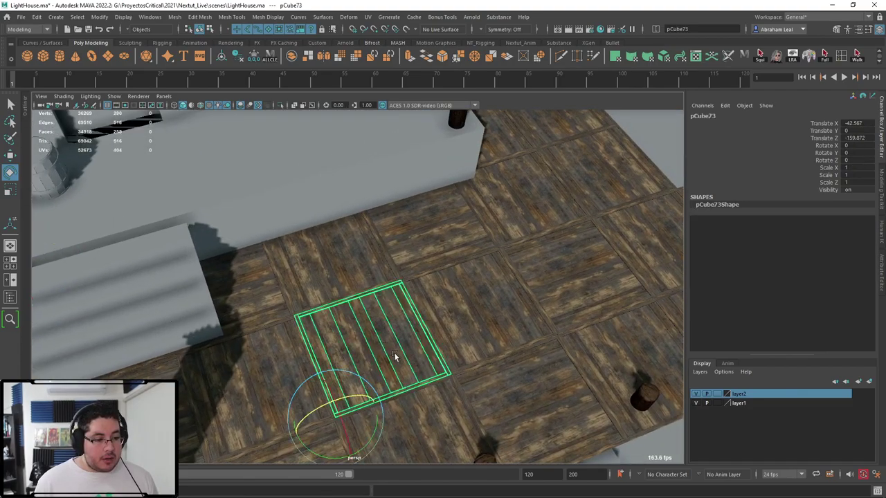
{"action": "middle_click_drag", "start_coordinate": [353, 420], "coordinate": [351, 364], "text": "alt"}
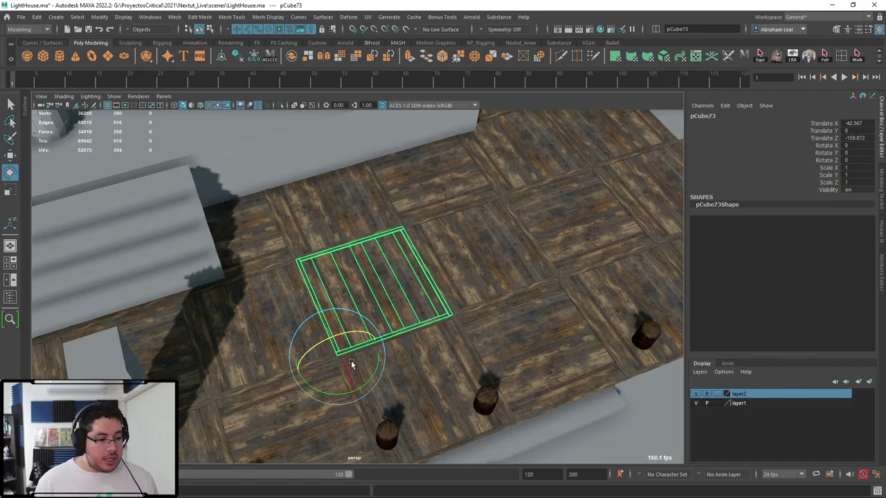
{"action": "left_click", "coordinate": [225, 54]}
{"action": "left_click_drag", "start_coordinate": [367, 321], "coordinate": [299, 308]}
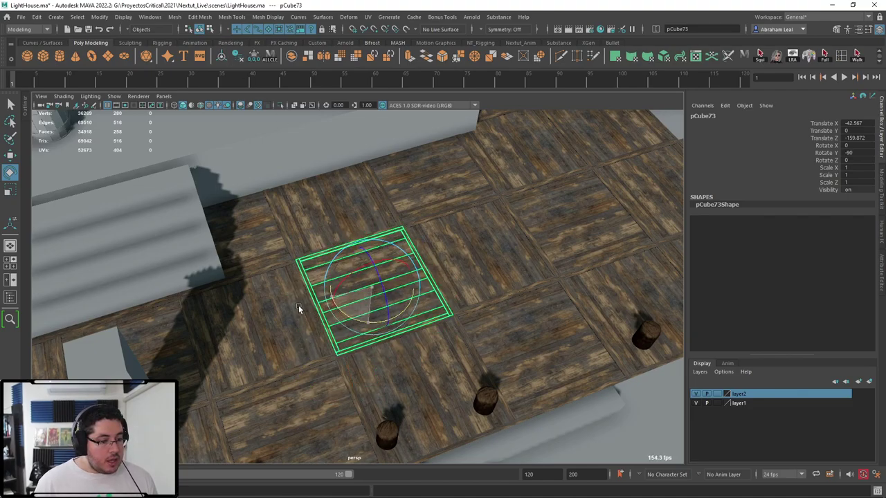
Examine the deck's plank pattern at close range, along the post-lined edge and across the whole scene
{"action": "left_click", "coordinate": [485, 326]}
{"action": "left_click_drag", "start_coordinate": [485, 322], "coordinate": [510, 356], "text": "alt"}
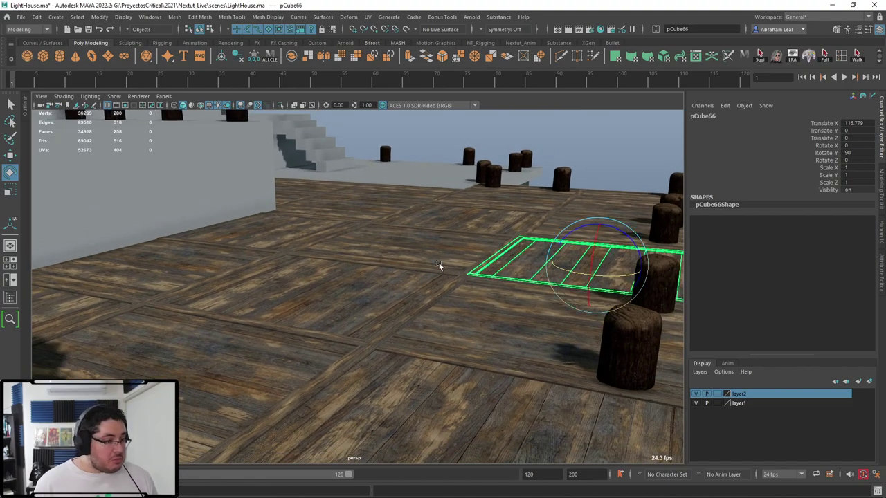
{"action": "left_click_drag", "start_coordinate": [524, 280], "coordinate": [299, 132], "text": "alt"}
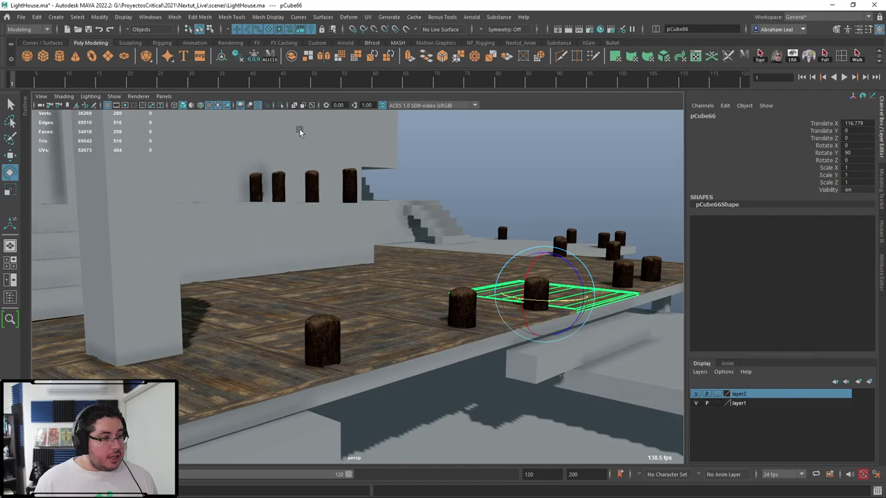
{"action": "left_click_drag", "start_coordinate": [346, 166], "coordinate": [433, 260], "text": "alt"}
{"action": "right_click_drag", "start_coordinate": [433, 259], "coordinate": [497, 378], "text": "alt"}
{"action": "left_click_drag", "start_coordinate": [497, 378], "coordinate": [430, 260], "text": "alt"}
{"action": "scroll", "coordinate": [430, 260], "scroll_direction": "down", "scroll_amount": 6}
{"action": "scroll", "coordinate": [430, 261], "scroll_direction": "up", "scroll_amount": 2}
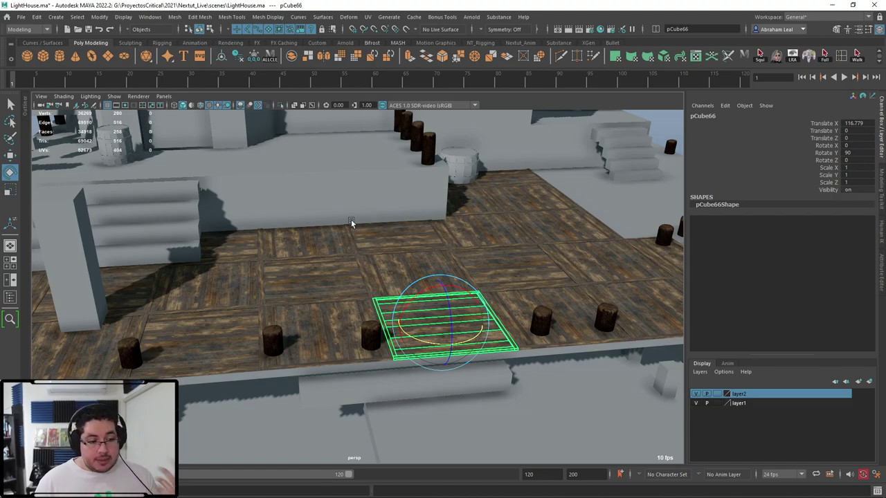
{"action": "scroll", "coordinate": [353, 222], "scroll_direction": "down", "scroll_amount": 5}
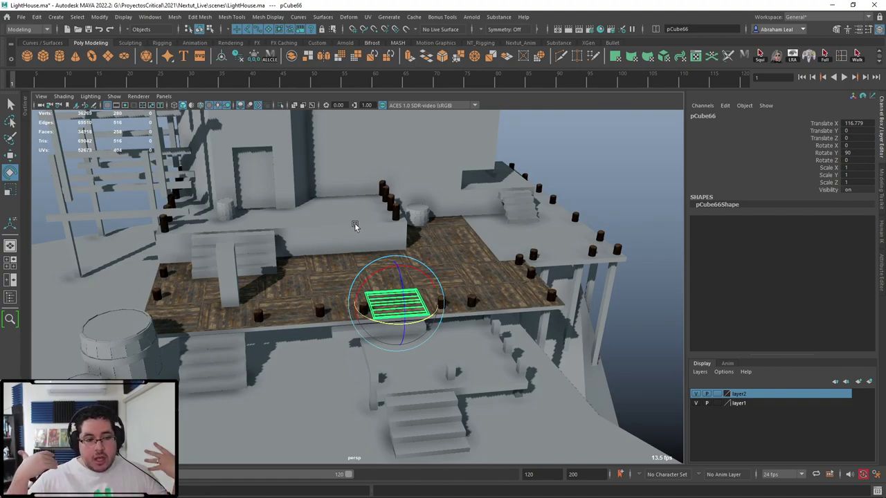
Select the seven visible modules along the raised platform's edge and up toward the barrel
{"action": "left_click_drag", "start_coordinate": [354, 226], "coordinate": [506, 245], "text": "alt"}
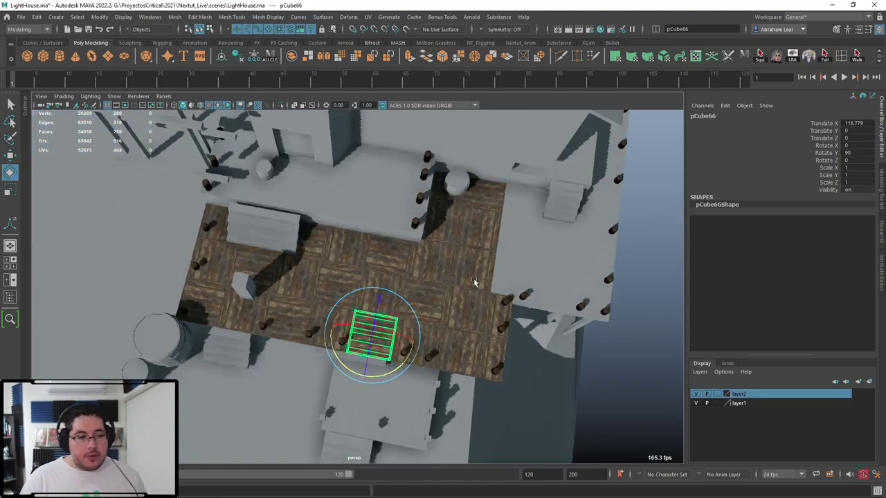
{"action": "scroll", "coordinate": [506, 245], "scroll_direction": "up", "scroll_amount": 5}
{"action": "key", "text": "q"}
{"action": "left_click", "coordinate": [257, 306]}
{"action": "left_click", "coordinate": [309, 305], "text": "shift"}
{"action": "left_click", "coordinate": [402, 327], "text": "shift"}
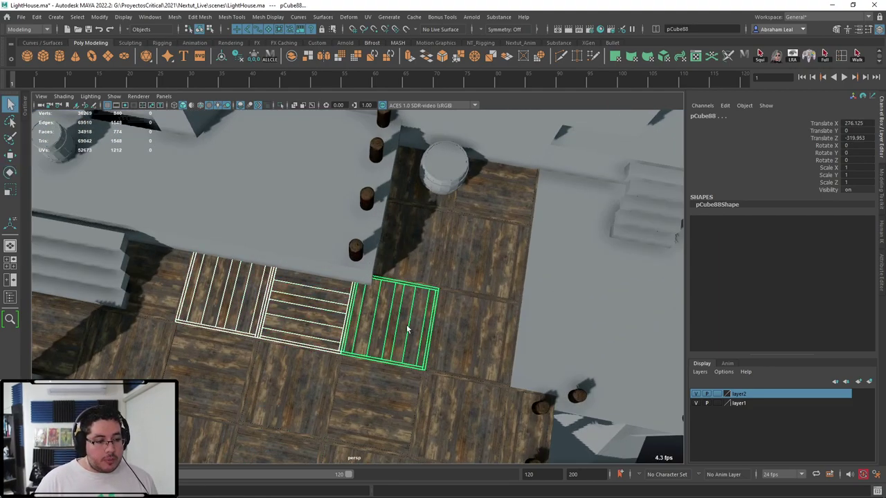
{"action": "left_click", "coordinate": [471, 331], "text": "shift"}
{"action": "left_click", "coordinate": [466, 266], "text": "shift"}
{"action": "left_click", "coordinate": [425, 251], "text": "shift"}
{"action": "left_click", "coordinate": [497, 197], "text": "shift"}
Using wireframe display, add four modules hidden under the raised platform and one under the barrel to the selection, then restore textured shading
{"action": "key", "text": "4"}
{"action": "left_click", "coordinate": [329, 235], "text": "shift"}
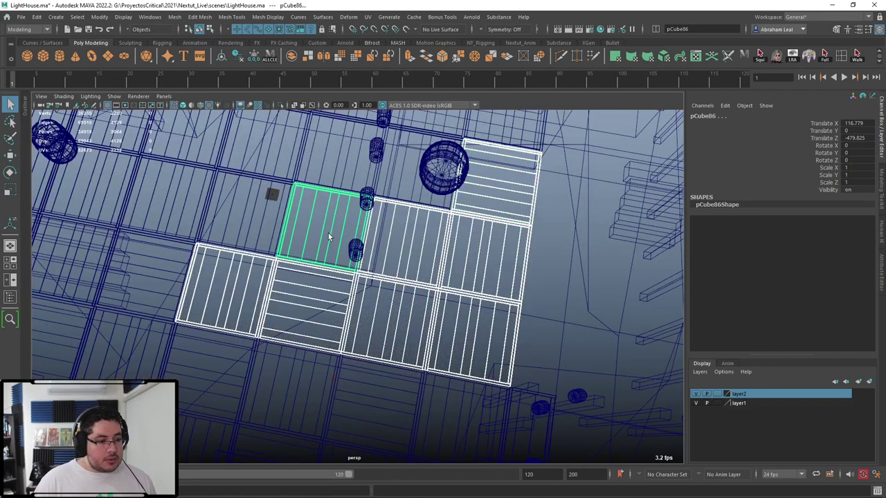
{"action": "left_click", "coordinate": [310, 159], "text": "shift"}
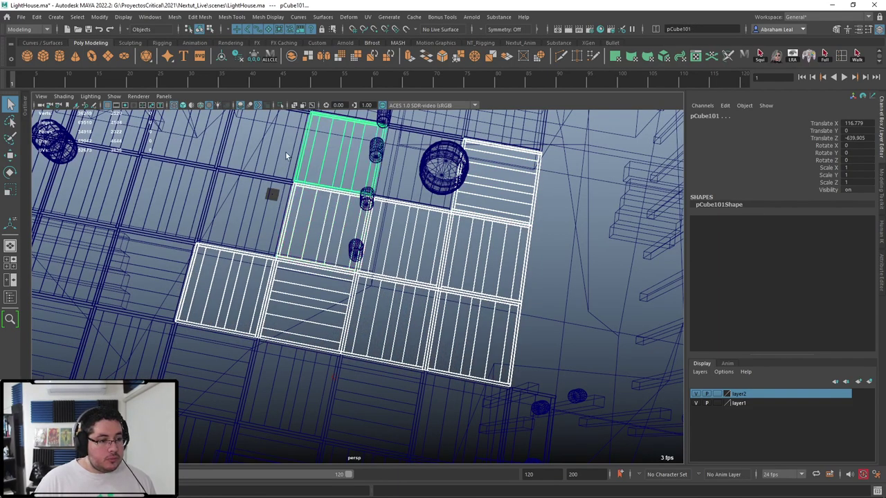
{"action": "left_click", "coordinate": [279, 150], "text": "shift"}
{"action": "left_click", "coordinate": [266, 213], "text": "shift"}
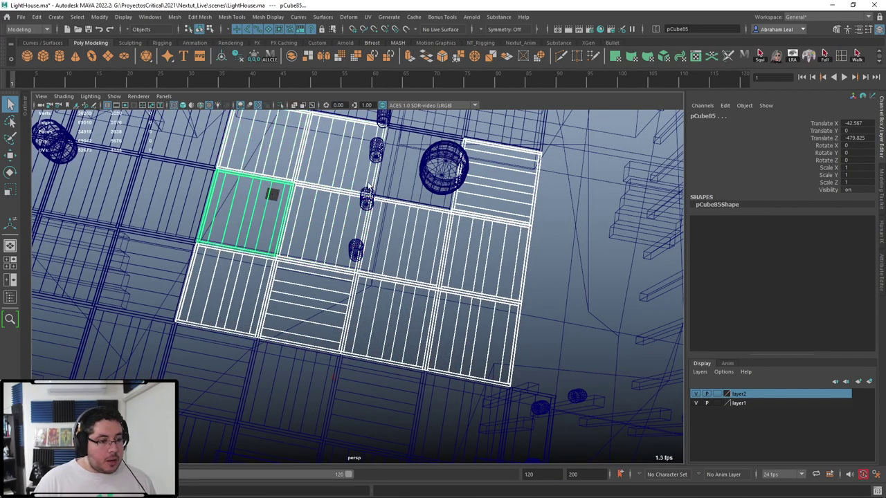
{"action": "left_click", "coordinate": [403, 171], "text": "shift"}
{"action": "key", "text": "6"}
{"action": "middle_click_drag", "start_coordinate": [447, 259], "coordinate": [215, 264], "text": "alt"}
{"action": "right_click_drag", "start_coordinate": [214, 264], "coordinate": [394, 258], "text": "alt"}
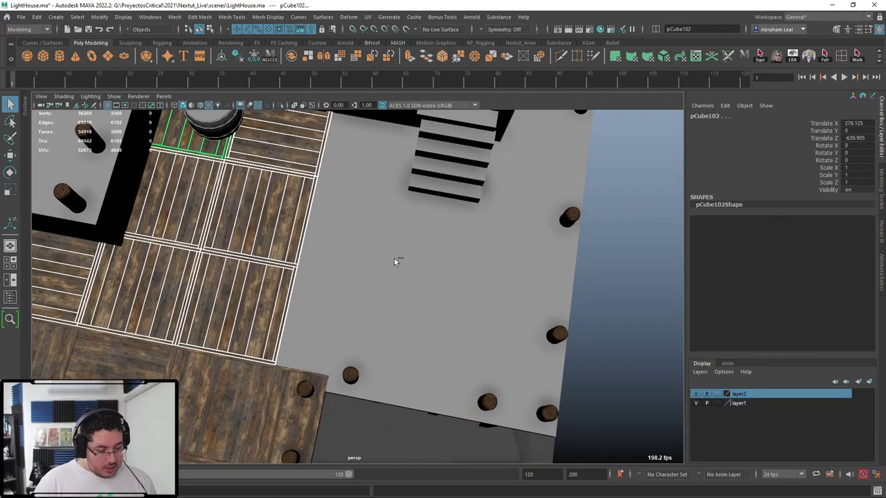
Duplicate the twelve selected modules and move the copies about 638 units along X over the bare deck by the stairs
{"action": "key", "text": "ctrl+d"}
{"action": "key", "text": "w"}
{"action": "middle_click_drag", "start_coordinate": [294, 279], "coordinate": [667, 277]}
Delete the outermost column of three copied modules that overhangs the deck's edge
{"action": "left_click_drag", "start_coordinate": [666, 276], "coordinate": [524, 220], "text": "alt"}
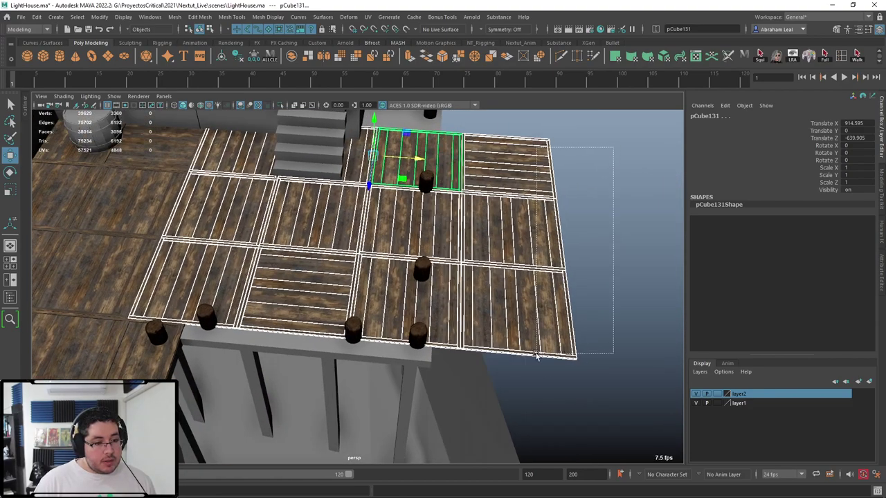
{"action": "key", "text": "Delete"}
{"action": "left_click_drag", "start_coordinate": [501, 293], "coordinate": [451, 267], "text": "alt"}
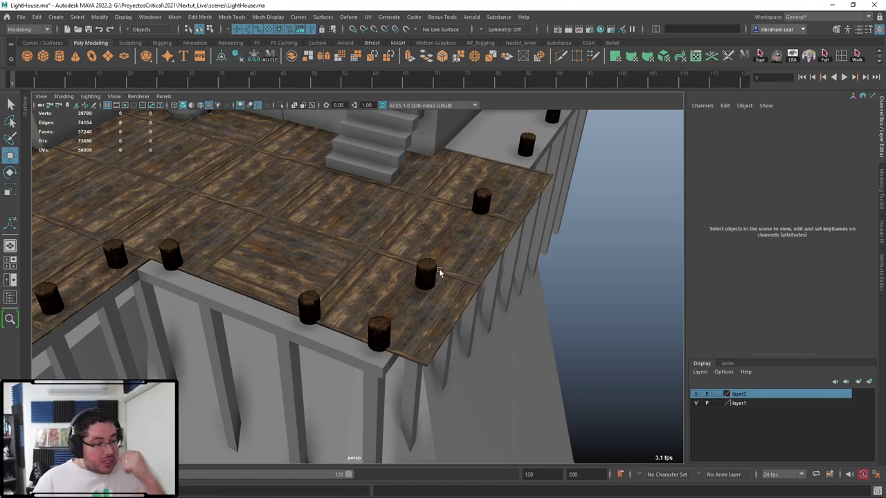
Select eight adjoining modules between the barrel, the small stairs and the outer posts
{"action": "left_click_drag", "start_coordinate": [441, 271], "coordinate": [302, 302], "text": "alt"}
{"action": "key", "text": "q"}
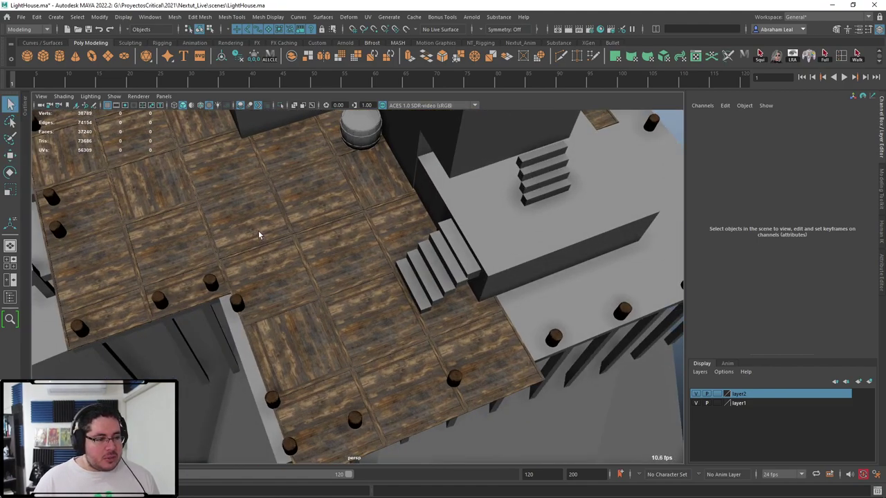
{"action": "left_click", "coordinate": [259, 232]}
{"action": "left_click", "coordinate": [291, 254], "text": "shift"}
{"action": "left_click", "coordinate": [310, 213], "text": "shift"}
{"action": "left_click", "coordinate": [324, 269], "text": "shift"}
{"action": "left_click", "coordinate": [385, 226], "text": "shift"}
{"action": "left_click", "coordinate": [381, 192], "text": "shift"}
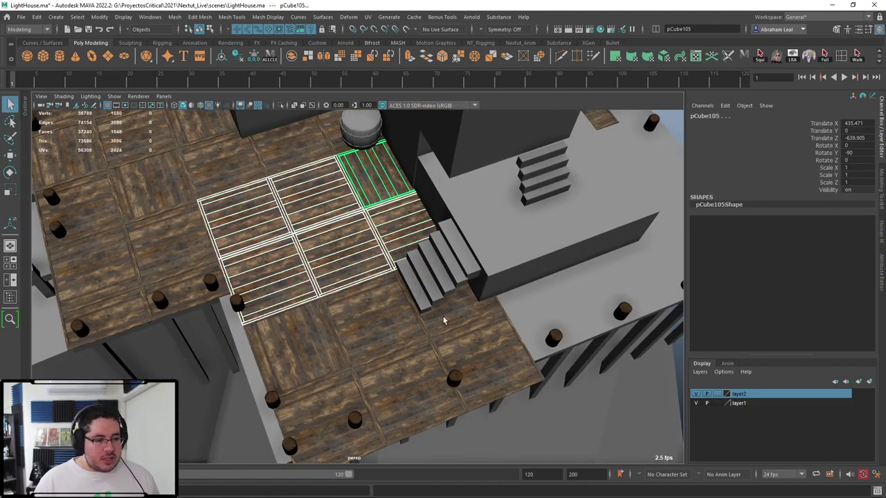
{"action": "left_click", "coordinate": [387, 312], "text": "shift"}
{"action": "left_click_drag", "start_coordinate": [388, 311], "coordinate": [475, 332], "text": "alt"}
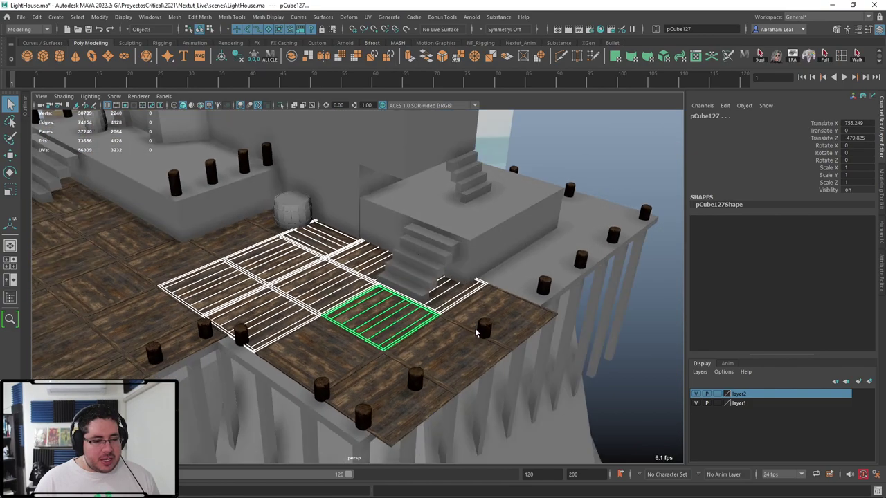
Add the four remaining modules at the outer corner and deselect the row of three by the barrel, leaving nine selected
{"action": "left_click", "coordinate": [453, 348], "text": "shift"}
{"action": "left_click", "coordinate": [475, 320], "text": "shift"}
{"action": "left_click", "coordinate": [315, 363], "text": "shift"}
{"action": "left_click", "coordinate": [404, 407], "text": "shift"}
{"action": "mouse_move", "coordinate": [461, 407]}
{"action": "left_mouse_down", "text": "alt"}
{"action": "mouse_move", "coordinate": [432, 403]}
{"action": "mouse_move", "coordinate": [451, 342]}
{"action": "left_mouse_up", "text": "alt"}
{"action": "key", "text": "4"}
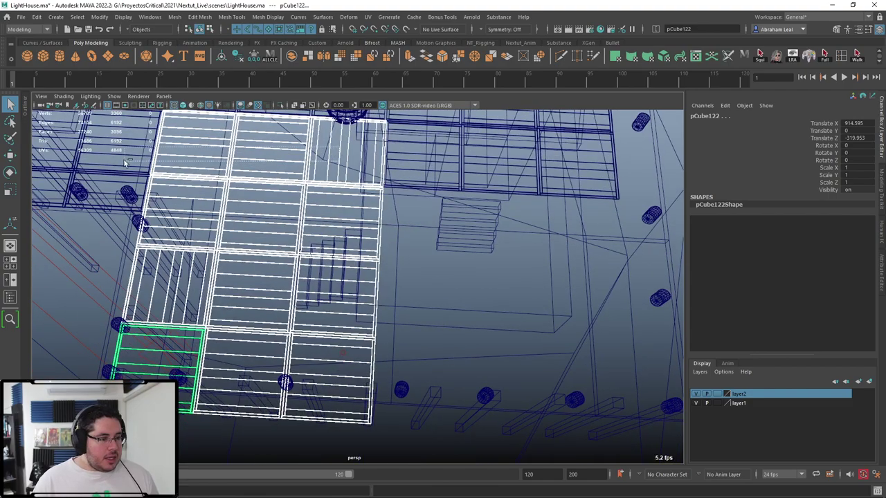
{"action": "left_click_drag", "start_coordinate": [124, 163], "coordinate": [387, 173], "text": "ctrl"}
Duplicate the nine selected modules and move the copies about -479 units along Z around the tower's platform
{"action": "key", "text": "ctrl+d"}
{"action": "key", "text": "w"}
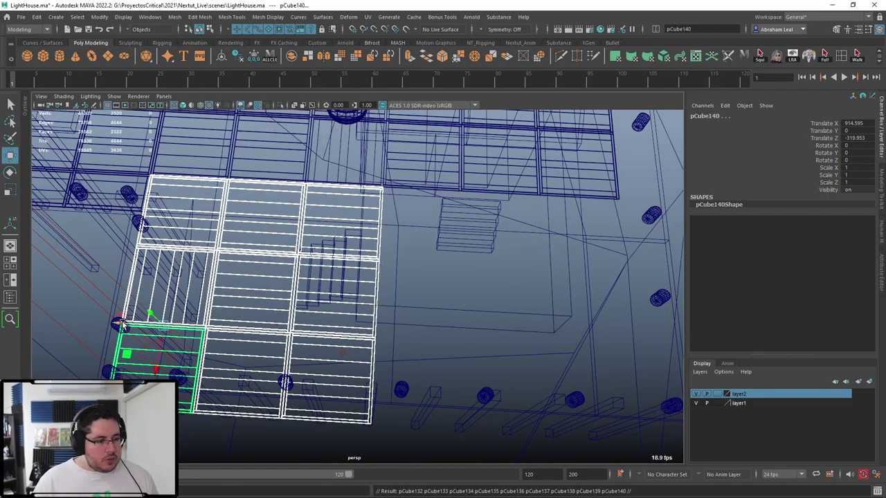
{"action": "left_click_drag", "start_coordinate": [121, 324], "coordinate": [379, 324]}
{"action": "middle_click_drag", "start_coordinate": [393, 338], "coordinate": [128, 287], "text": "alt"}
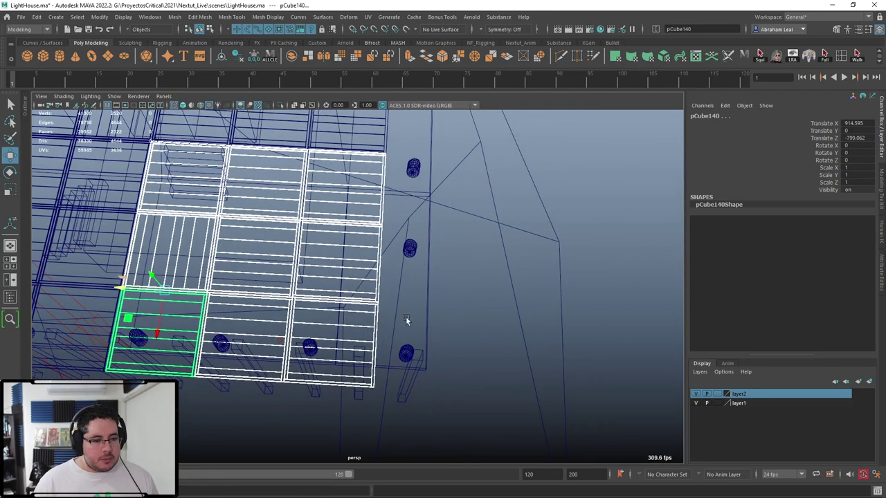
{"action": "left_click", "coordinate": [570, 291]}
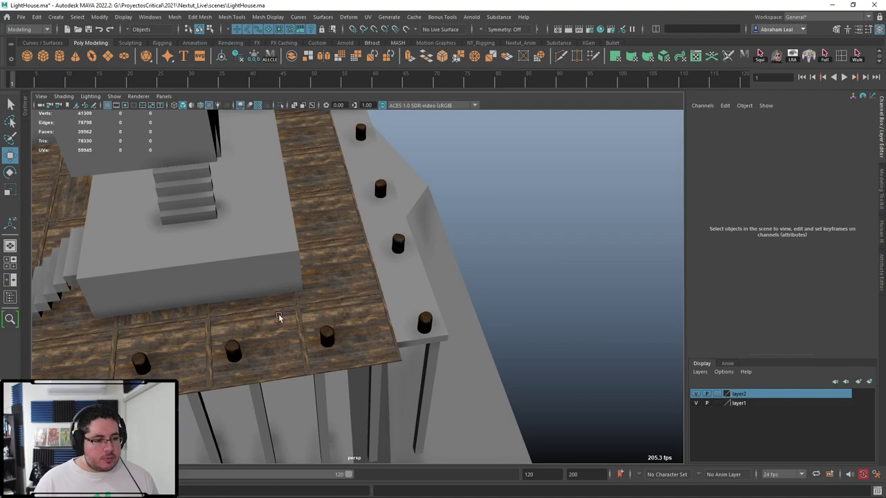
Duplicate the narrow module at the lower deck's post corner and move the copy along Z to about -1328 at the outer edge
{"action": "middle_click_drag", "start_coordinate": [279, 318], "coordinate": [641, 320], "text": "alt"}
{"action": "middle_click_drag", "start_coordinate": [289, 311], "coordinate": [422, 316], "text": "alt"}
{"action": "left_click", "coordinate": [220, 265]}
{"action": "middle_click_drag", "start_coordinate": [469, 334], "coordinate": [354, 336], "text": "alt"}
{"action": "scroll", "coordinate": [353, 337], "scroll_direction": "down", "scroll_amount": 2}
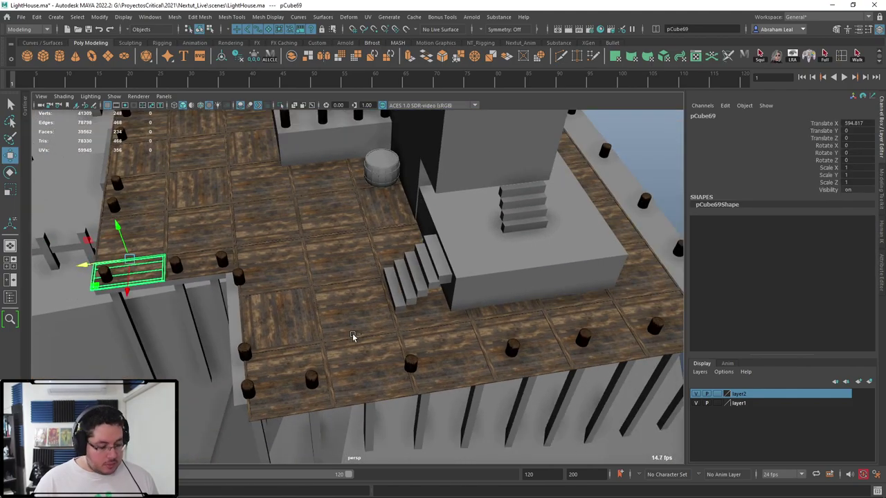
{"action": "key", "text": "ctrl+d"}
{"action": "left_click_drag", "start_coordinate": [106, 264], "coordinate": [649, 197]}
{"action": "middle_click_drag", "start_coordinate": [626, 234], "coordinate": [275, 354], "text": "alt"}
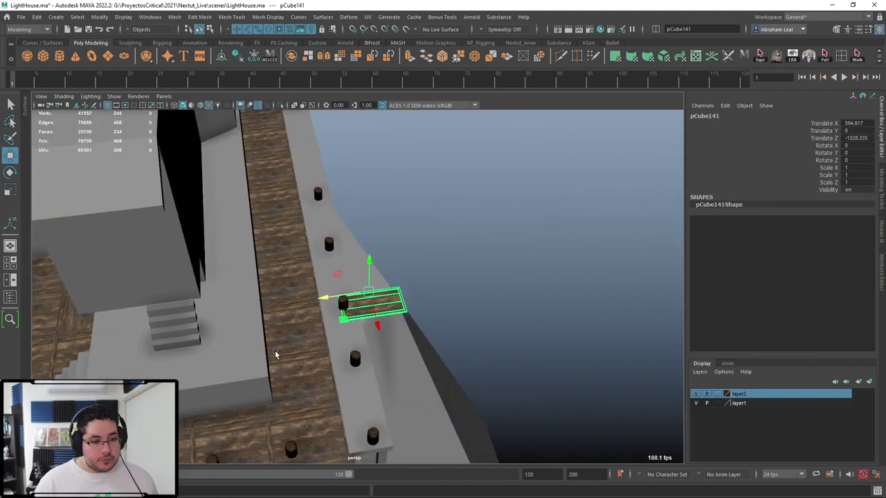
Rotate the copied narrow module 90 degrees about Y so it runs along the outer edge
{"action": "scroll", "coordinate": [276, 354], "scroll_direction": "up", "scroll_amount": 4}
{"action": "key", "text": "e"}
{"action": "left_click_drag", "start_coordinate": [366, 323], "coordinate": [443, 326]}
{"action": "key", "text": "ctrl+z"}
{"action": "key", "text": "w"}
Vertex-snap the narrow module along Z against the side of the existing deck modules, at about -1199
{"action": "key", "text": "v"}
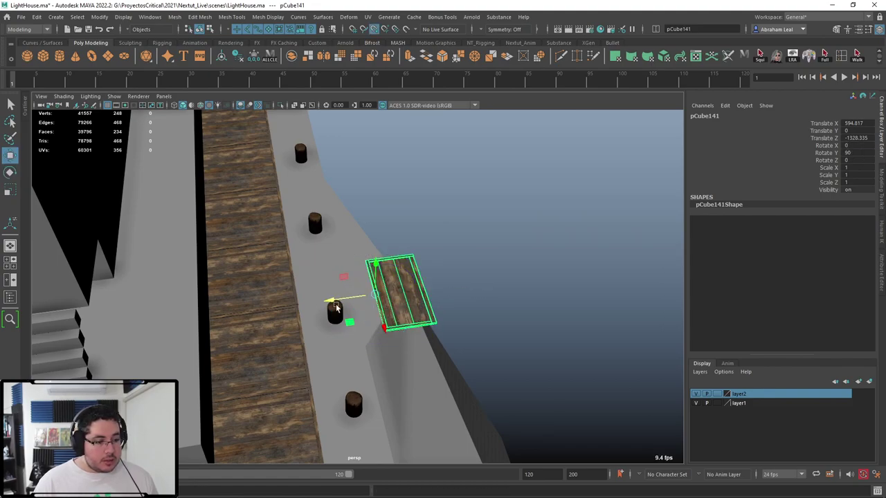
{"action": "left_click_drag", "start_coordinate": [335, 306], "coordinate": [320, 423]}
{"action": "middle_click_drag", "start_coordinate": [347, 346], "coordinate": [364, 318], "text": "alt"}
{"action": "right_click_drag", "start_coordinate": [363, 319], "coordinate": [675, 422], "text": "alt"}
{"action": "key", "text": "v"}
{"action": "left_click_drag", "start_coordinate": [255, 174], "coordinate": [335, 187]}
{"action": "scroll", "coordinate": [385, 243], "scroll_direction": "down", "scroll_amount": 12}
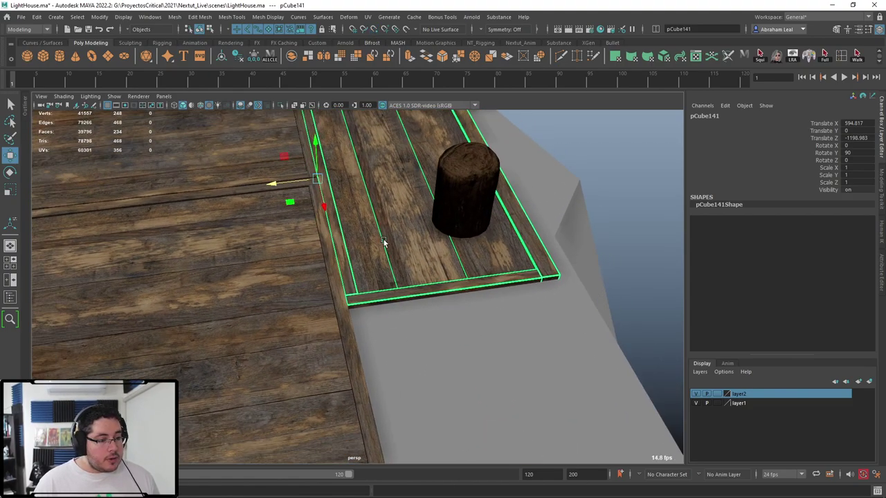
Move the narrow module along X to about 996, aligning its end with the deck's outer corner
{"action": "left_click_drag", "start_coordinate": [364, 299], "coordinate": [443, 423]}
{"action": "right_click_drag", "start_coordinate": [443, 423], "coordinate": [496, 431], "text": "alt"}
{"action": "middle_click_drag", "start_coordinate": [496, 431], "coordinate": [326, 304], "text": "alt"}
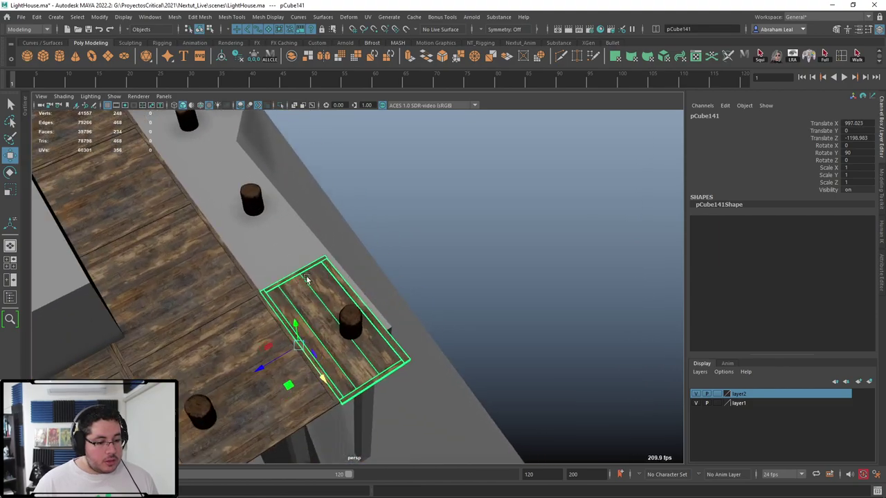
{"action": "left_click_drag", "start_coordinate": [325, 346], "coordinate": [442, 366], "text": "alt"}
{"action": "right_click_drag", "start_coordinate": [442, 366], "coordinate": [469, 405], "text": "alt"}
{"action": "middle_click_drag", "start_coordinate": [469, 406], "coordinate": [440, 305], "text": "alt"}
{"action": "right_click_drag", "start_coordinate": [440, 305], "coordinate": [456, 313], "text": "alt"}
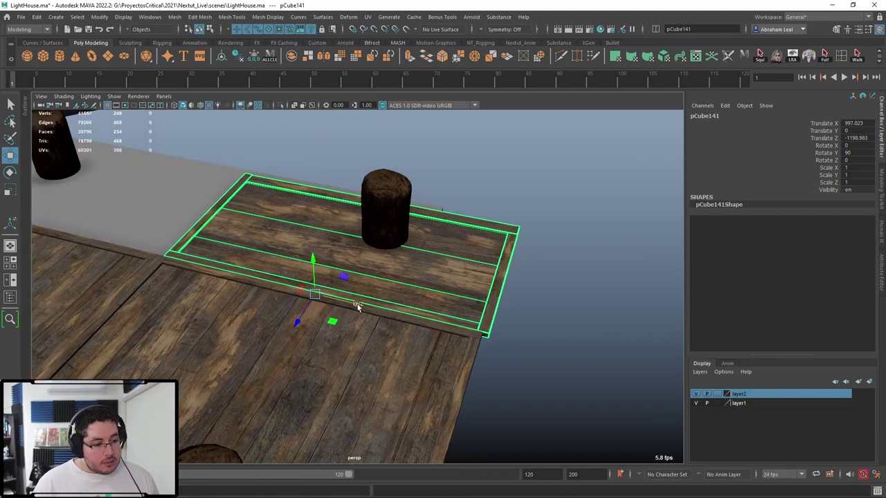
{"action": "left_click_drag", "start_coordinate": [357, 306], "coordinate": [355, 305]}
{"action": "right_click_drag", "start_coordinate": [355, 306], "coordinate": [340, 321], "text": "alt"}
{"action": "left_click_drag", "start_coordinate": [340, 320], "coordinate": [365, 336], "text": "alt"}
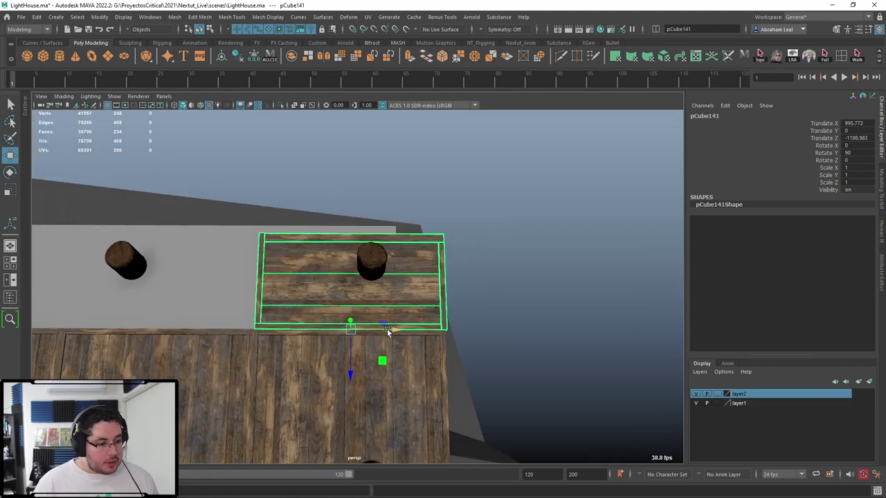
Duplicate the narrow corner module and place the copy end to end beside it along X
{"action": "right_click_drag", "start_coordinate": [387, 332], "coordinate": [438, 243]}
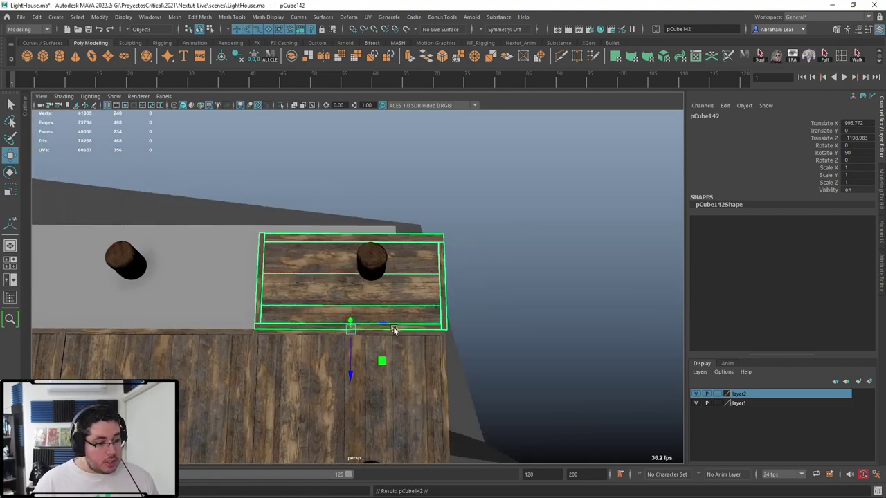
{"action": "left_click_drag", "start_coordinate": [393, 330], "coordinate": [200, 328]}
{"action": "scroll", "coordinate": [301, 322], "scroll_direction": "down", "scroll_amount": 5}
{"action": "left_click_drag", "start_coordinate": [445, 254], "coordinate": [381, 194], "text": "alt"}
Repeat the duplicate with the same offset eight more times to fill the strip along the outer edge
{"action": "key", "text": "shift+d"}
{"action": "scroll", "coordinate": [406, 186], "scroll_direction": "down", "scroll_amount": 5}
{"action": "key", "text": "shift+d"}
{"action": "key", "text": "shift+d"}
{"action": "key", "text": "shift+d"}
{"action": "key", "text": "shift+d"}
{"action": "scroll", "coordinate": [413, 189], "scroll_direction": "down", "scroll_amount": 5}
{"action": "key", "text": "shift+d"}
{"action": "key", "text": "shift+d"}
{"action": "key", "text": "shift+d"}
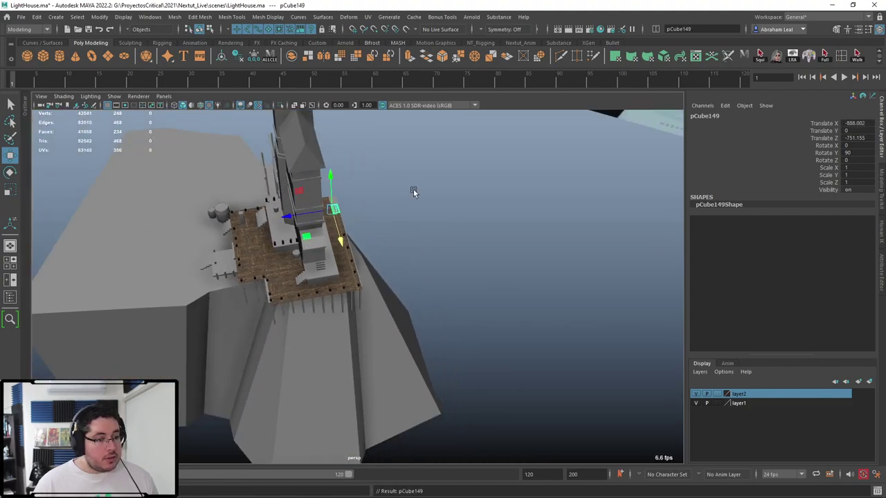
{"action": "left_click", "coordinate": [429, 218]}
Select seven scattered modules on the walkway behind the tower, five full-size ones and two narrow edge ones
{"action": "left_click_drag", "start_coordinate": [447, 255], "coordinate": [201, 304], "text": "alt"}
{"action": "key", "text": "q"}
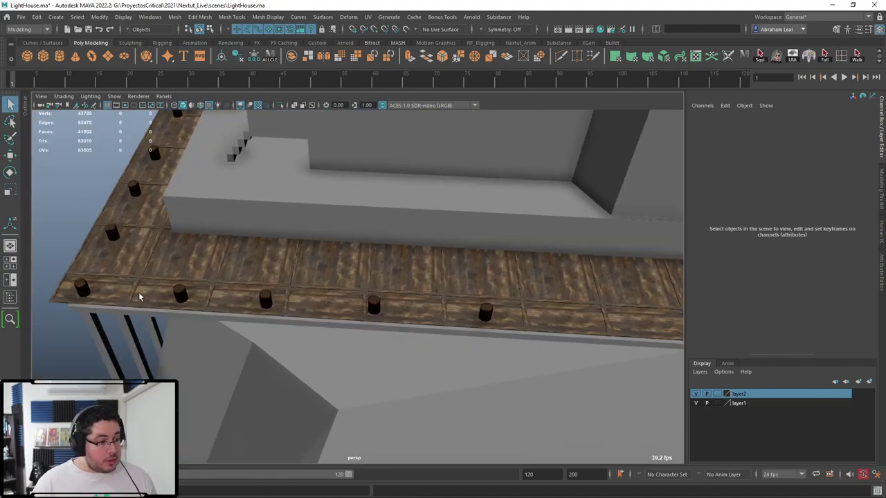
{"action": "left_click_drag", "start_coordinate": [668, 293], "coordinate": [228, 267], "text": "alt"}
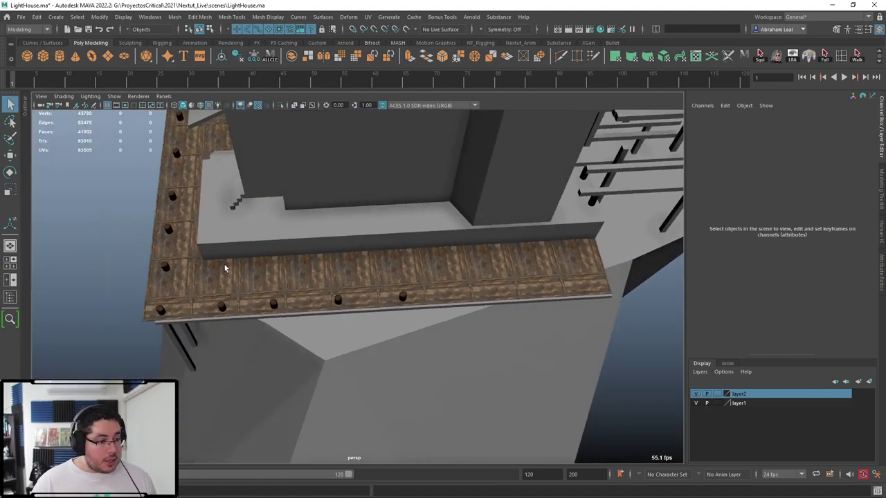
{"action": "left_click", "coordinate": [228, 277]}
{"action": "left_click", "coordinate": [354, 271], "text": "shift"}
{"action": "left_click", "coordinate": [444, 265], "text": "shift"}
{"action": "left_click", "coordinate": [495, 289], "text": "shift"}
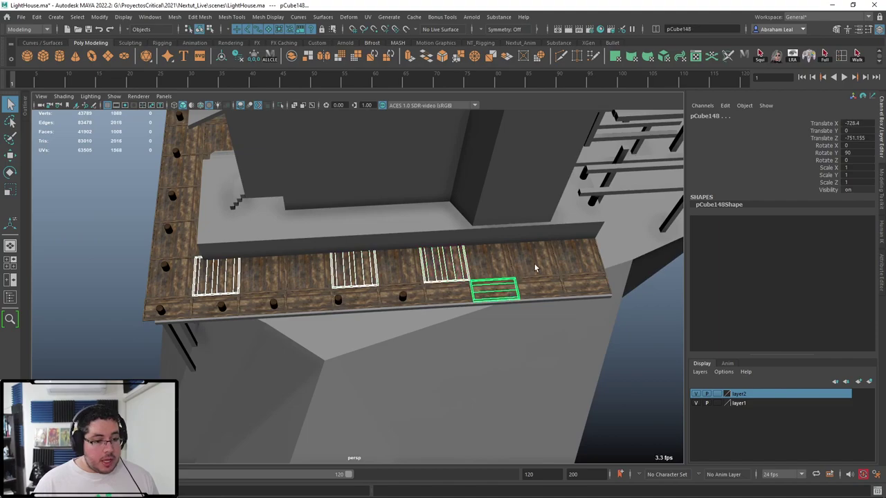
{"action": "left_click", "coordinate": [533, 261], "text": "shift"}
{"action": "left_click", "coordinate": [579, 258], "text": "shift"}
{"action": "left_click", "coordinate": [308, 302], "text": "shift"}
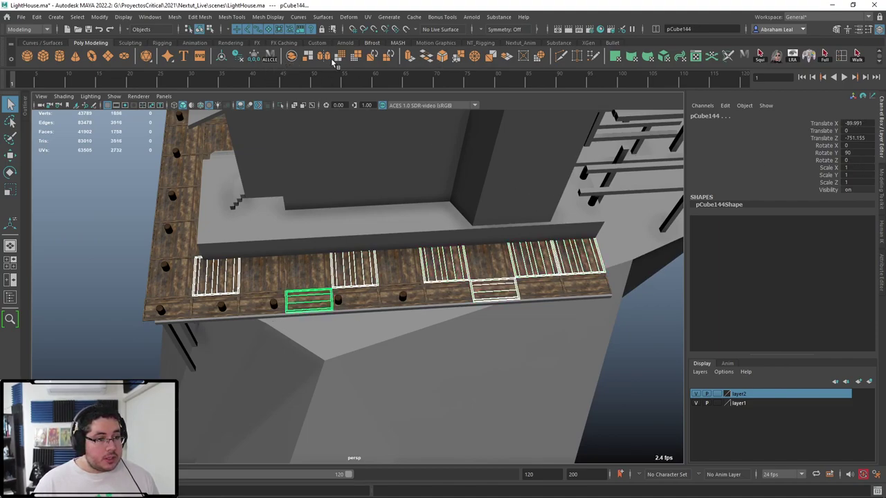
Rotate the seven selected walkway modules half a turn about Y and flip them over by 180 degrees
{"action": "key", "text": "e"}
{"action": "left_click_drag", "start_coordinate": [350, 315], "coordinate": [410, 244]}
{"action": "left_click_drag", "start_coordinate": [308, 296], "coordinate": [335, 384]}
{"action": "key", "text": "ctrl+z"}
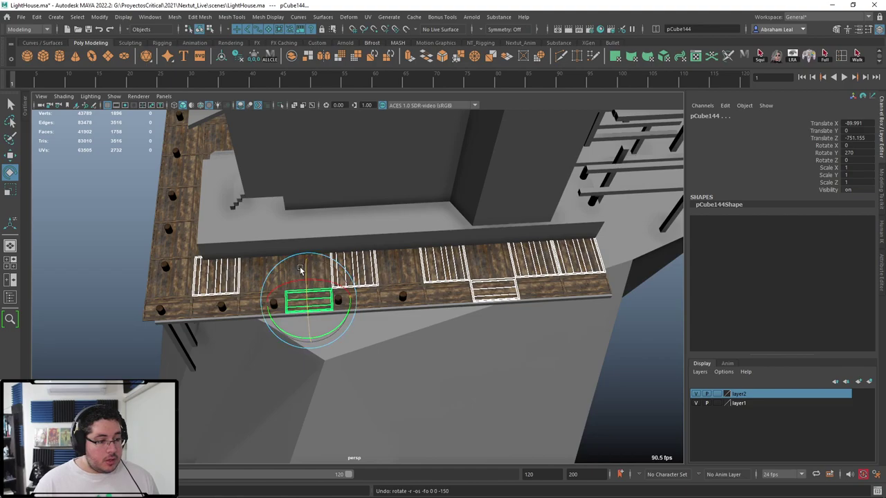
{"action": "left_click_drag", "start_coordinate": [299, 270], "coordinate": [336, 381]}
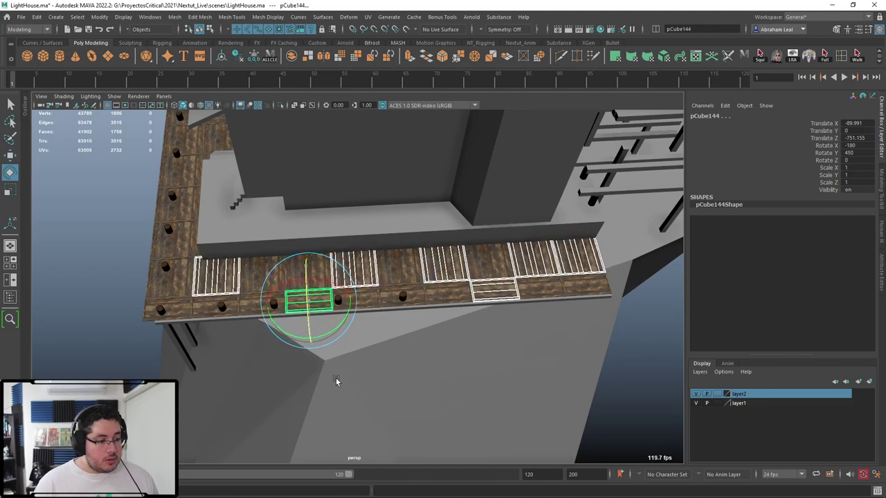
{"action": "left_click", "coordinate": [651, 362]}
Select four alternating narrow modules along the walkway's outer edge and rotate them about Y to vary their planks
{"action": "left_click_drag", "start_coordinate": [447, 352], "coordinate": [485, 353], "text": "alt"}
{"action": "scroll", "coordinate": [392, 333], "scroll_direction": "up", "scroll_amount": 5}
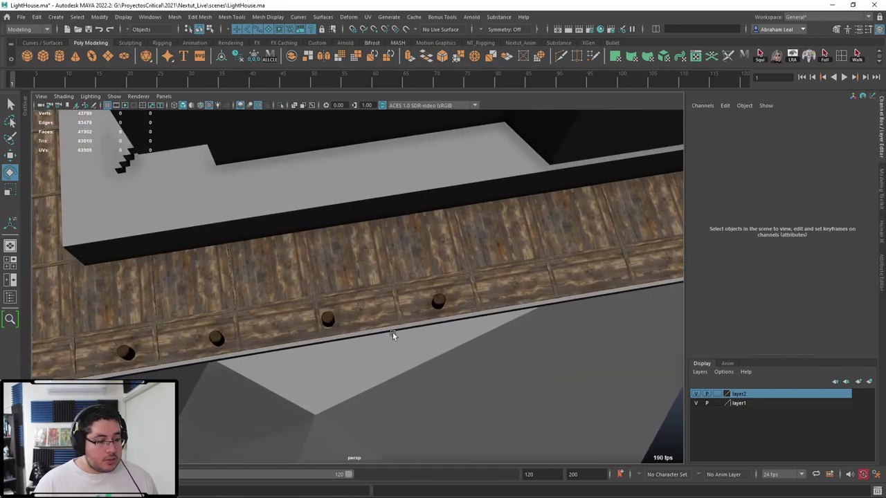
{"action": "left_click_drag", "start_coordinate": [393, 335], "coordinate": [246, 305], "text": "alt"}
{"action": "left_click", "coordinate": [247, 307]}
{"action": "left_click", "coordinate": [484, 268], "text": "shift"}
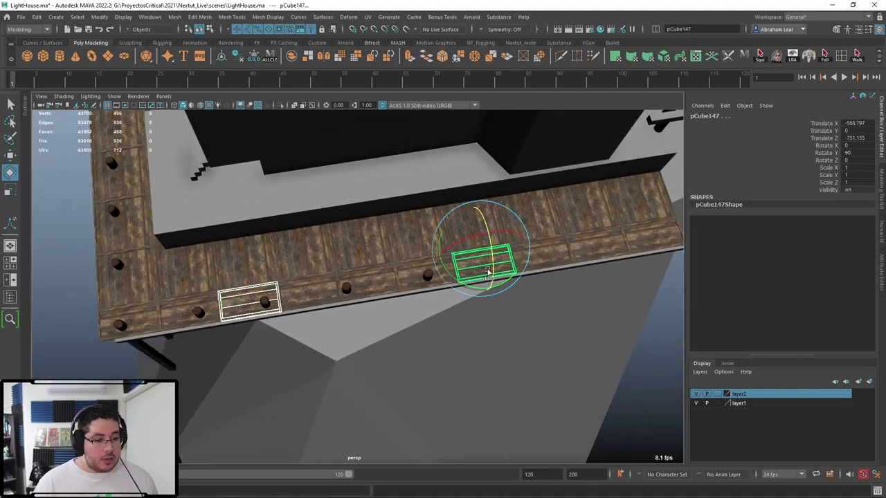
{"action": "left_click", "coordinate": [603, 241], "text": "shift"}
{"action": "left_click", "coordinate": [368, 290], "text": "shift"}
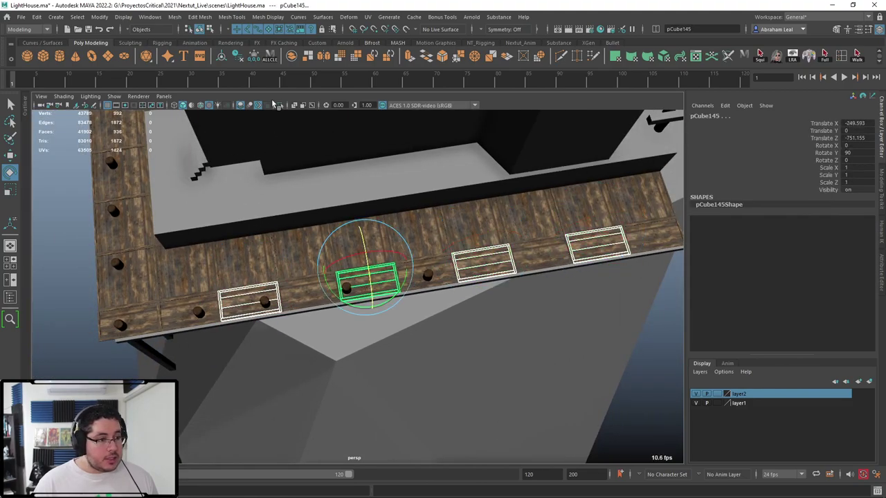
{"action": "left_click", "coordinate": [238, 57]}
{"action": "left_click_drag", "start_coordinate": [382, 314], "coordinate": [275, 294]}
{"action": "left_click", "coordinate": [661, 358]}
Select two diagonally adjacent modules between the barrel and the front deck corner and rotate them 90 degrees about Y
{"action": "left_click_drag", "start_coordinate": [661, 359], "coordinate": [311, 305], "text": "alt"}
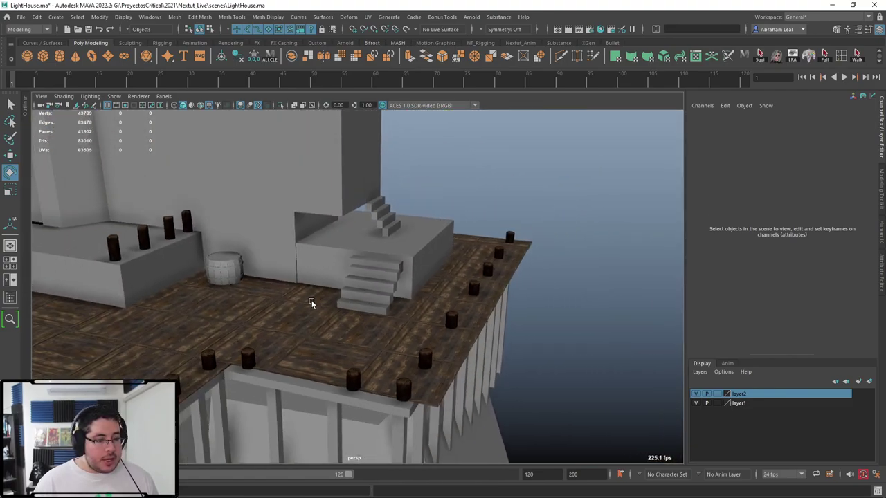
{"action": "left_click_drag", "start_coordinate": [196, 299], "coordinate": [303, 337], "text": "alt"}
{"action": "left_click", "coordinate": [303, 337]}
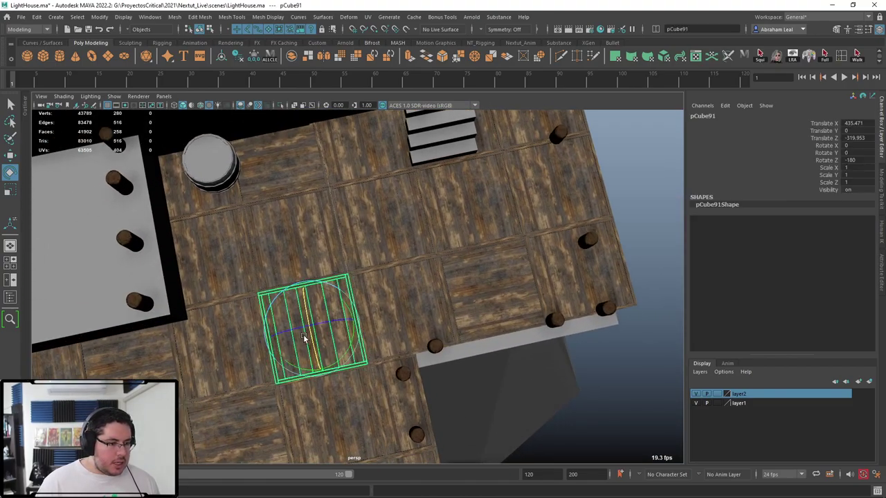
{"action": "key", "text": "shift+d"}
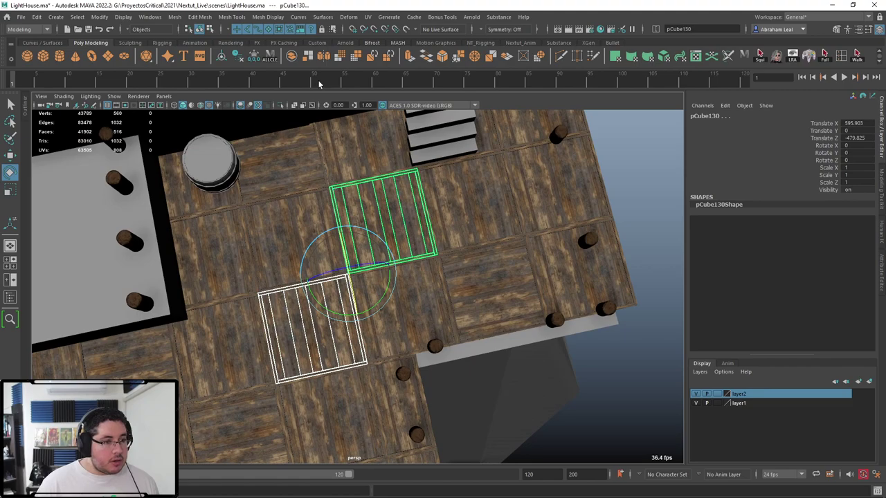
{"action": "left_click", "coordinate": [225, 57]}
{"action": "left_click_drag", "start_coordinate": [407, 253], "coordinate": [351, 268]}
{"action": "left_click", "coordinate": [637, 196]}
Turn the full-size module in front of the small stairs to -180 degrees about both X and Y
{"action": "left_click", "coordinate": [362, 223]}
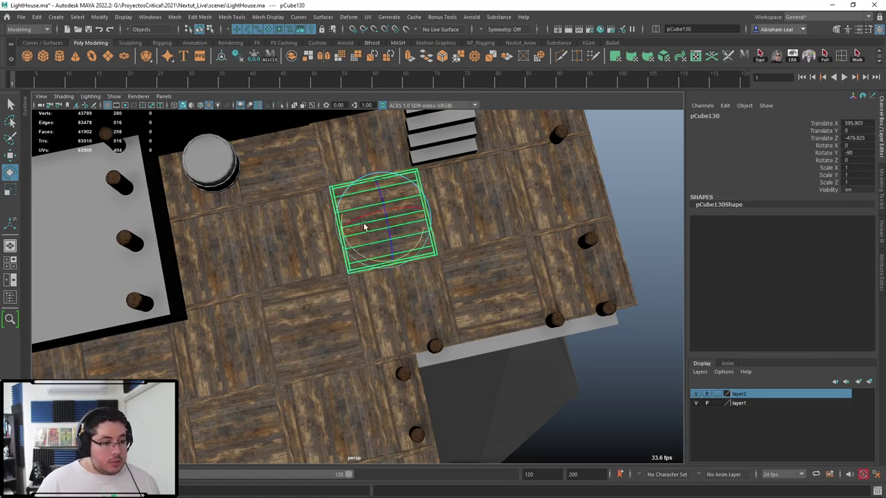
{"action": "left_click_drag", "start_coordinate": [362, 224], "coordinate": [477, 213]}
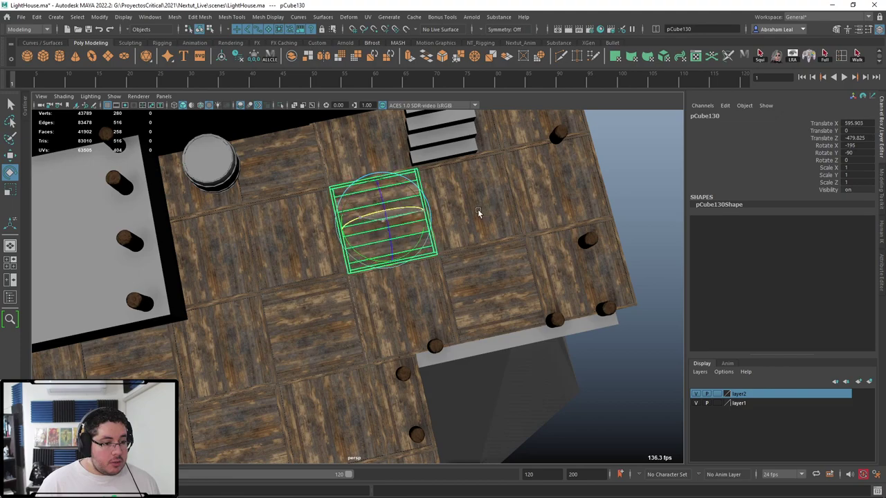
{"action": "left_click", "coordinate": [608, 165]}
{"action": "left_click", "coordinate": [401, 233]}
{"action": "left_click_drag", "start_coordinate": [396, 267], "coordinate": [320, 251]}
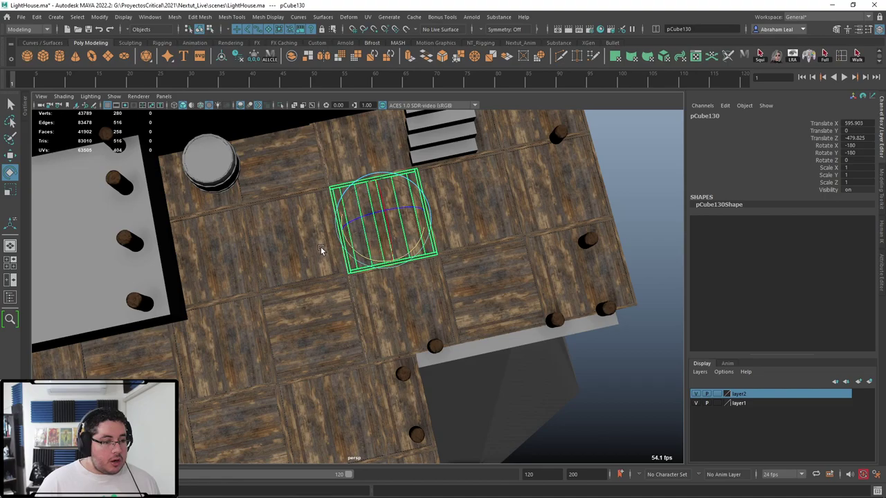
{"action": "left_click", "coordinate": [617, 159]}
Turn on scene lighting with shadows in the perspective viewport
{"action": "left_click_drag", "start_coordinate": [617, 159], "coordinate": [356, 292], "text": "alt"}
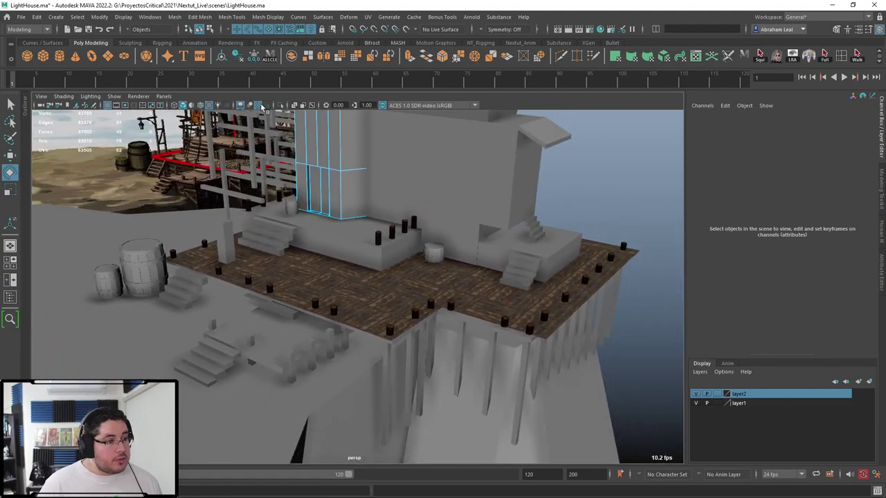
{"action": "left_click", "coordinate": [220, 105]}
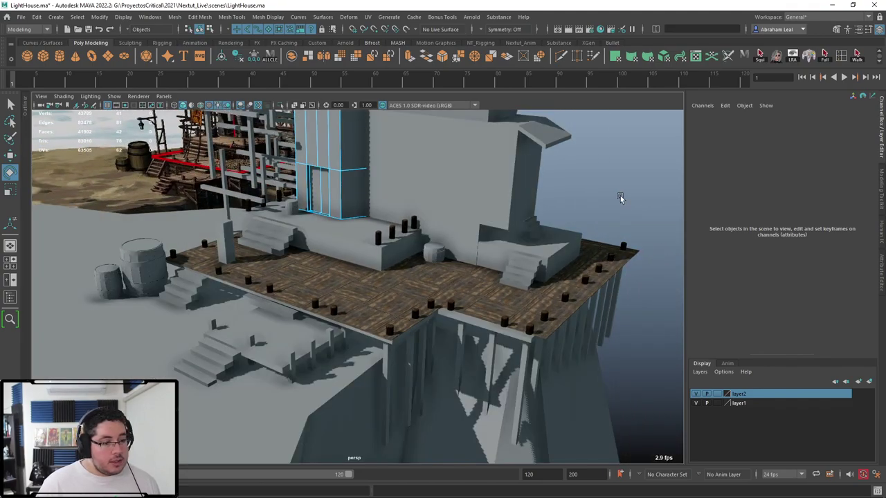
{"action": "left_click_drag", "start_coordinate": [620, 199], "coordinate": [375, 353], "text": "alt"}
Examine the deck's base slab and compare the lighthouse blockout with the concept art reference
{"action": "left_click", "coordinate": [430, 374]}
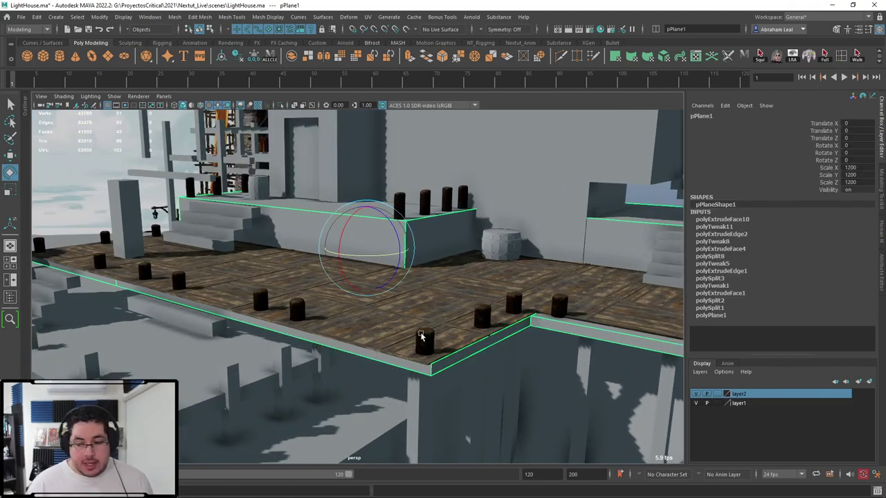
{"action": "left_click_drag", "start_coordinate": [429, 334], "coordinate": [284, 164], "text": "alt"}
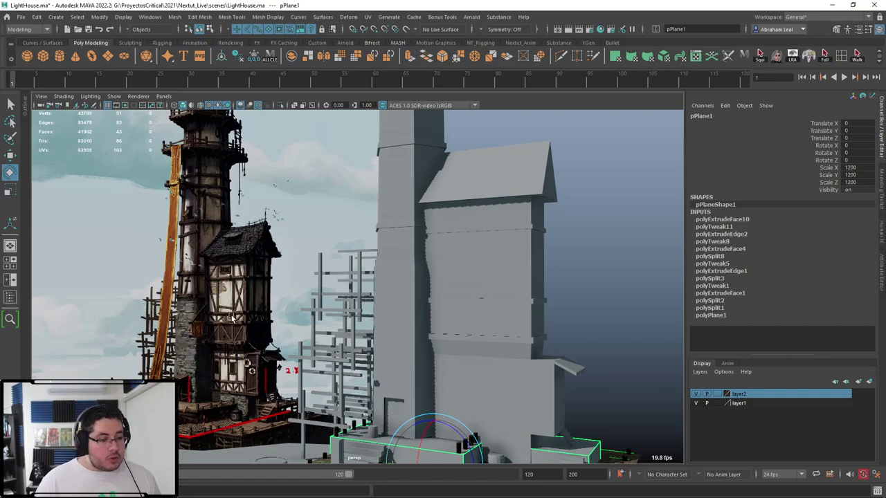
{"action": "left_click_drag", "start_coordinate": [232, 316], "coordinate": [215, 285], "text": "alt"}
{"action": "left_click_drag", "start_coordinate": [467, 383], "coordinate": [475, 410], "text": "alt"}
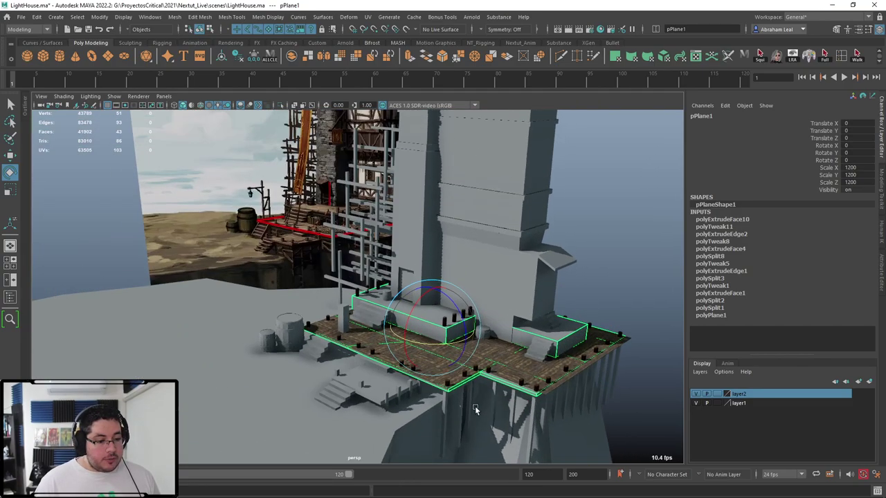
{"action": "left_click_drag", "start_coordinate": [422, 319], "coordinate": [368, 287], "text": "alt"}
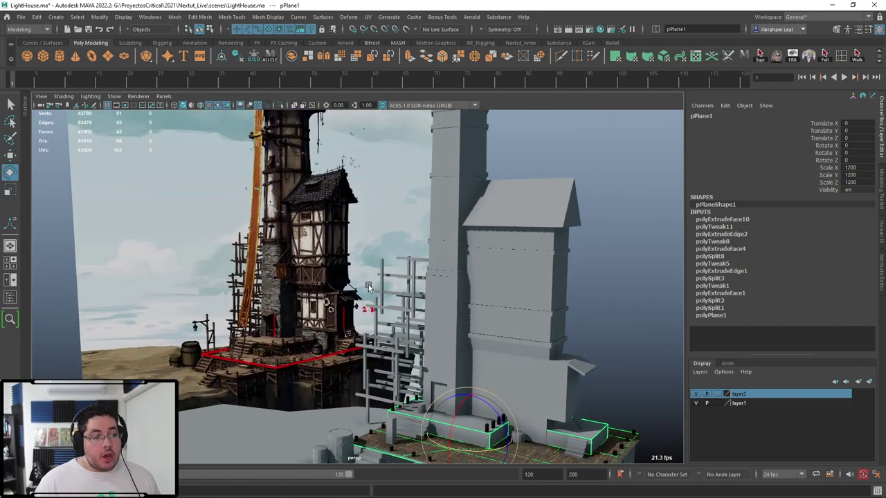
{"action": "left_click_drag", "start_coordinate": [288, 191], "coordinate": [307, 219], "text": "alt"}
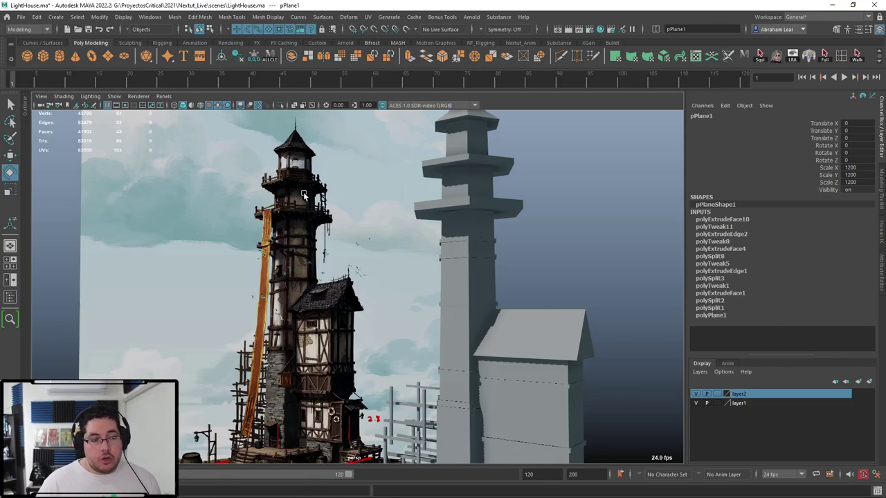
{"action": "left_click_drag", "start_coordinate": [303, 195], "coordinate": [324, 242], "text": "alt"}
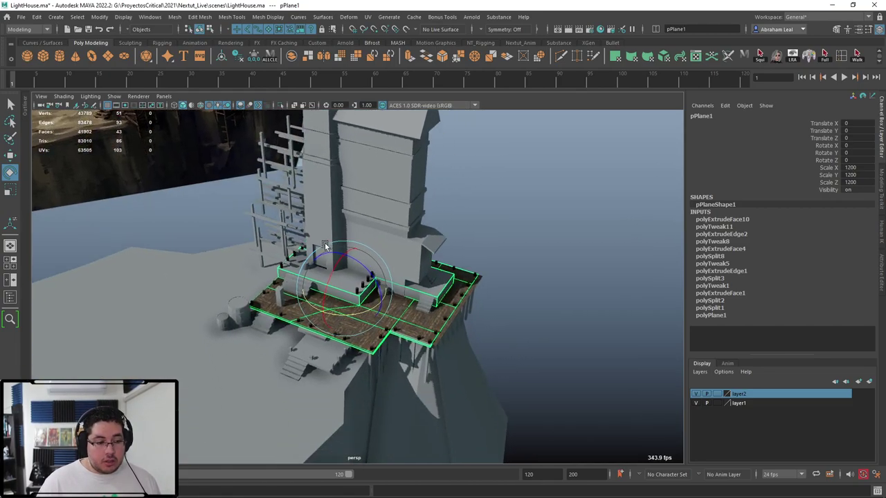
{"action": "right_click_drag", "start_coordinate": [325, 245], "coordinate": [436, 307], "text": "alt"}
{"action": "left_click_drag", "start_coordinate": [436, 307], "coordinate": [447, 301], "text": "alt"}
{"action": "middle_click_drag", "start_coordinate": [447, 301], "coordinate": [489, 271], "text": "alt"}
{"action": "right_click_drag", "start_coordinate": [488, 271], "coordinate": [366, 305], "text": "alt"}
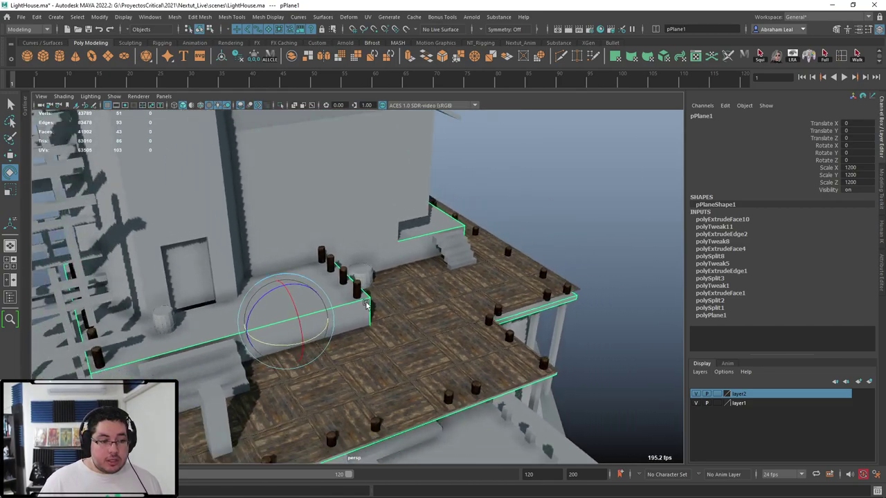
{"action": "left_click_drag", "start_coordinate": [367, 305], "coordinate": [336, 247], "text": "alt"}
{"action": "right_click_drag", "start_coordinate": [336, 247], "coordinate": [328, 351], "text": "alt"}
{"action": "middle_click_drag", "start_coordinate": [328, 350], "coordinate": [340, 331], "text": "alt"}
{"action": "left_click_drag", "start_coordinate": [340, 331], "coordinate": [290, 292], "text": "alt"}
Select a three-by-three block of nine full-size modules on the main deck above the lower platform
{"action": "key", "text": "q"}
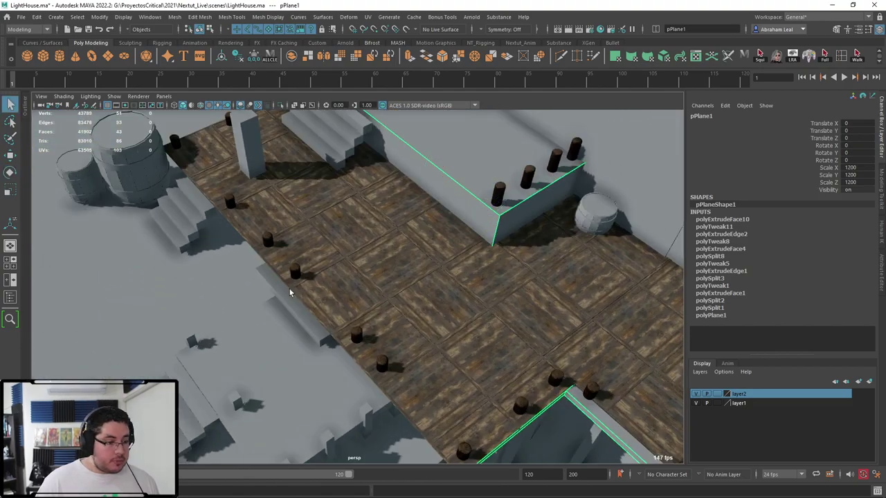
{"action": "left_click_drag", "start_coordinate": [260, 360], "coordinate": [263, 334], "text": "alt"}
{"action": "left_click_drag", "start_coordinate": [298, 263], "coordinate": [297, 275], "text": "alt"}
{"action": "left_click", "coordinate": [295, 214]}
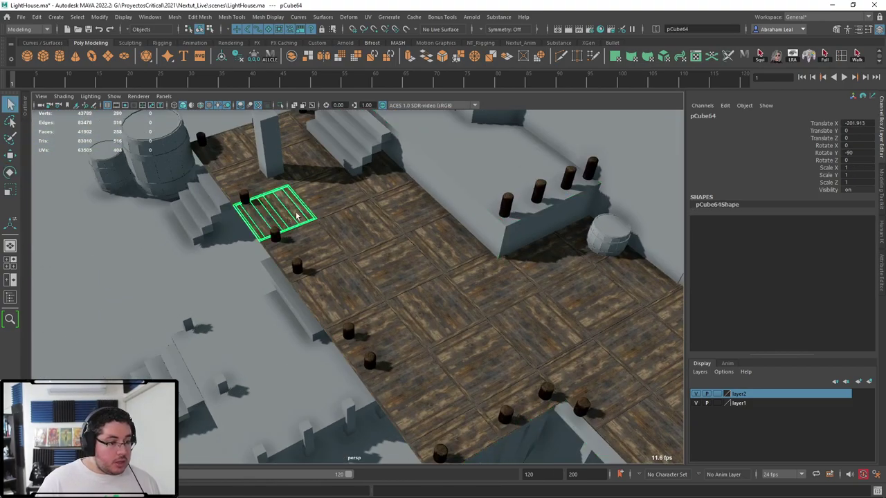
{"action": "left_click", "coordinate": [314, 198], "text": "shift"}
{"action": "left_click", "coordinate": [379, 181], "text": "shift"}
{"action": "left_click", "coordinate": [407, 206], "text": "shift"}
{"action": "left_click", "coordinate": [354, 225], "text": "shift"}
{"action": "left_click", "coordinate": [313, 250], "text": "shift"}
{"action": "left_click", "coordinate": [339, 287], "text": "shift"}
{"action": "left_click", "coordinate": [392, 265], "text": "shift"}
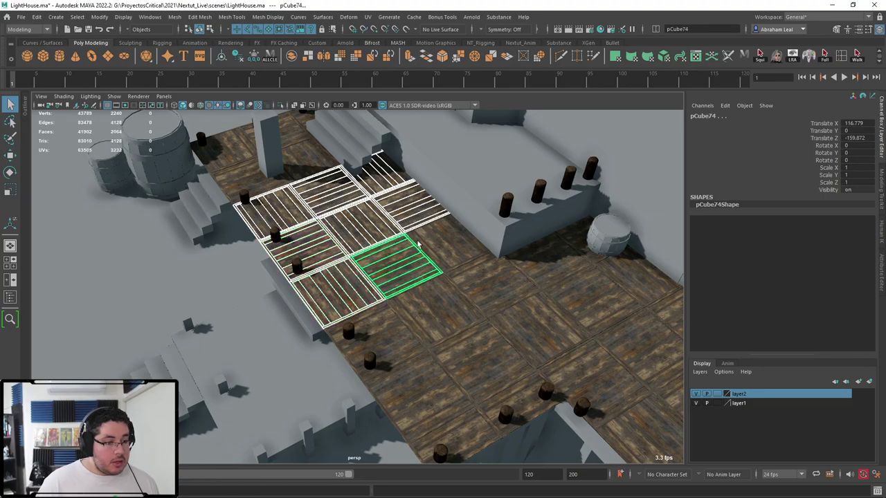
{"action": "left_click", "coordinate": [439, 243], "text": "shift"}
Duplicate the nine modules and move the copies down and outward onto the lower platform, at about -49 in Y
{"action": "key", "text": "ctrl+d"}
{"action": "key", "text": "w"}
{"action": "left_click_drag", "start_coordinate": [413, 257], "coordinate": [286, 315]}
{"action": "left_click_drag", "start_coordinate": [286, 315], "coordinate": [345, 286], "text": "alt"}
{"action": "left_click_drag", "start_coordinate": [392, 322], "coordinate": [475, 332]}
{"action": "left_click_drag", "start_coordinate": [476, 363], "coordinate": [349, 397], "text": "alt"}
{"action": "left_click_drag", "start_coordinate": [417, 392], "coordinate": [399, 299]}
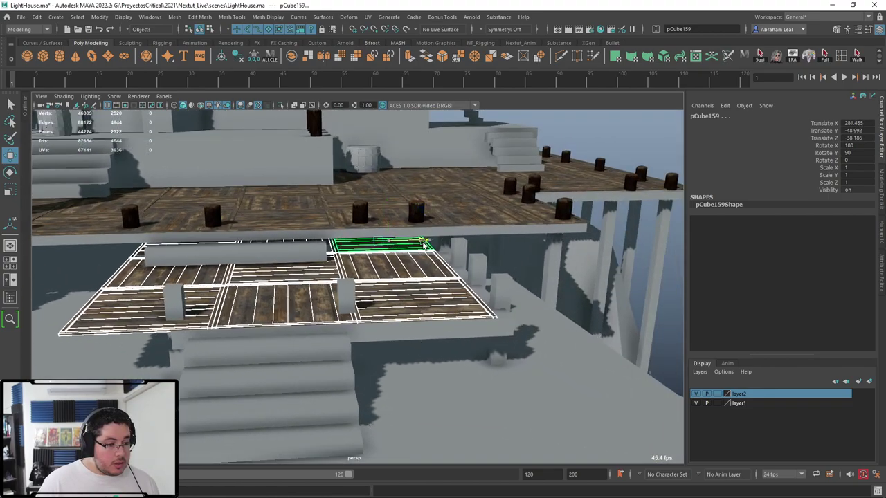
Delete the row of three copied modules that overhangs the lower platform's side
{"action": "key", "text": "q"}
{"action": "left_click", "coordinate": [128, 311]}
{"action": "left_click", "coordinate": [129, 277], "text": "shift"}
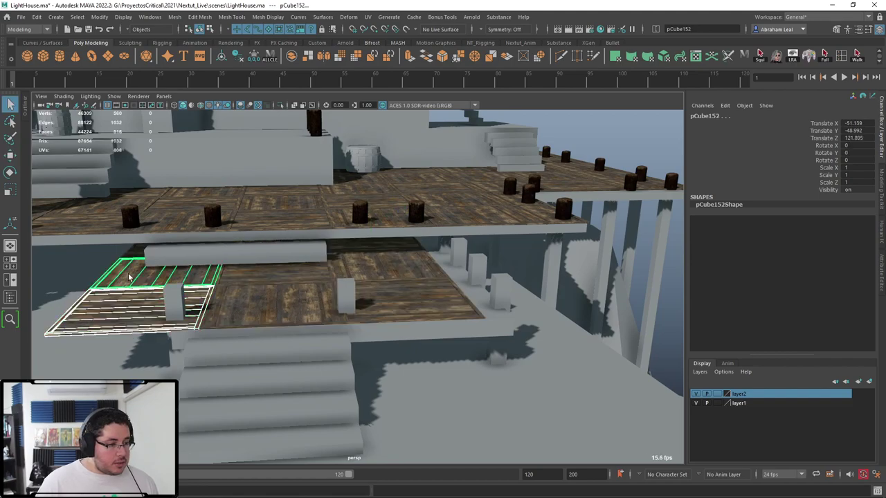
{"action": "left_click", "coordinate": [136, 255]}
{"action": "left_click_drag", "start_coordinate": [374, 281], "coordinate": [321, 290], "text": "alt"}
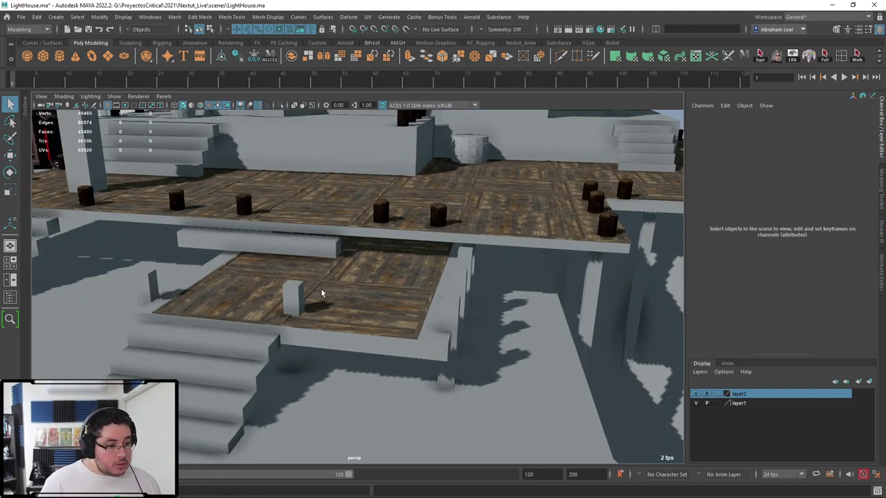
Select the six remaining modules on the lower platform and combine them into one mesh
{"action": "left_click", "coordinate": [283, 272]}
{"action": "left_click", "coordinate": [351, 268], "text": "shift"}
{"action": "left_click", "coordinate": [377, 298], "text": "shift"}
{"action": "left_click", "coordinate": [404, 247], "text": "shift"}
{"action": "left_click_drag", "start_coordinate": [405, 247], "coordinate": [354, 245], "text": "alt"}
{"action": "left_click", "coordinate": [362, 245], "text": "shift"}
{"action": "left_click_drag", "start_coordinate": [400, 278], "coordinate": [390, 306], "text": "alt"}
{"action": "key", "text": "r"}
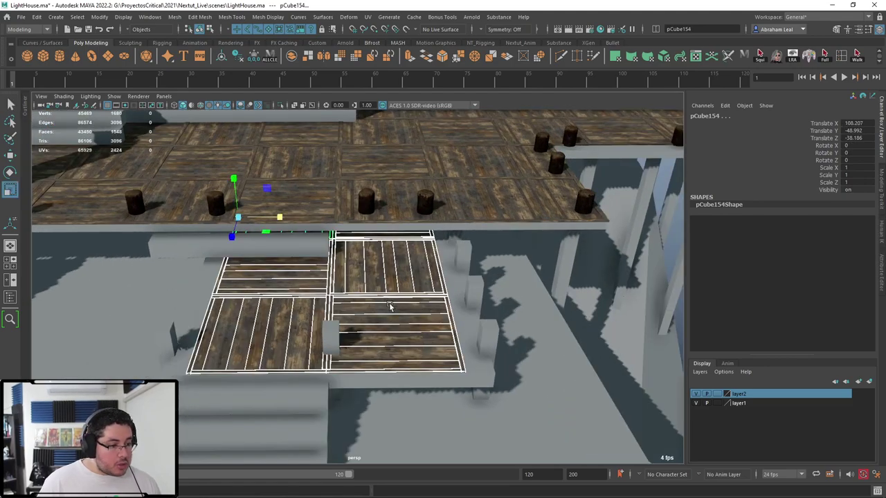
{"action": "left_click_drag", "start_coordinate": [307, 237], "coordinate": [286, 219]}
{"action": "key", "text": "ctrl+z"}
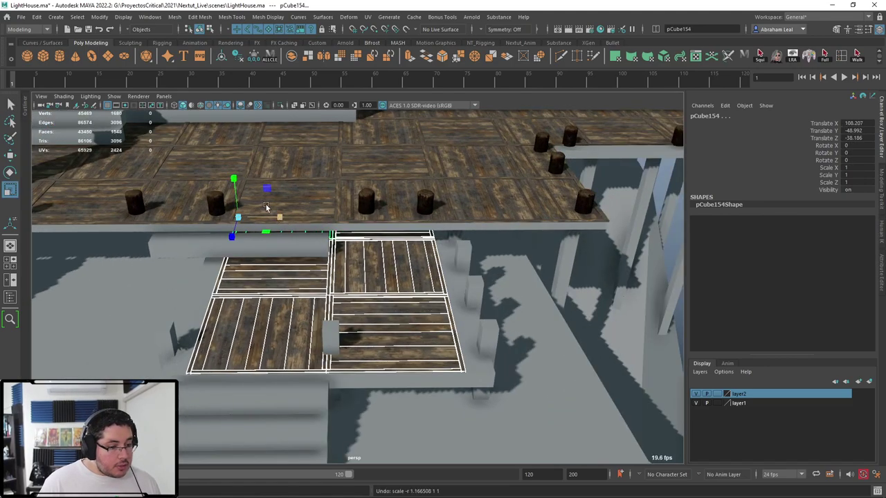
{"action": "left_click", "coordinate": [292, 55]}
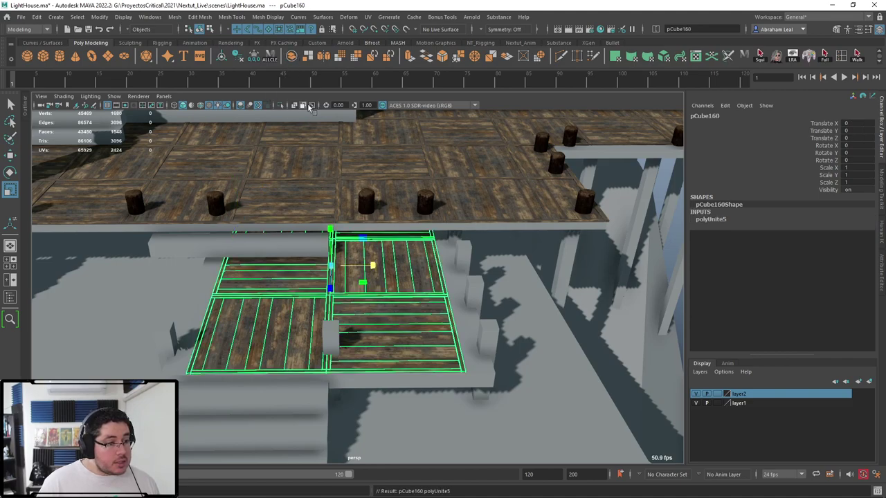
Scale the combined plank mesh horizontally to cover the lower platform
{"action": "left_click_drag", "start_coordinate": [364, 273], "coordinate": [401, 285]}
{"action": "left_click", "coordinate": [627, 299]}
{"action": "left_click_drag", "start_coordinate": [626, 299], "coordinate": [322, 322], "text": "alt"}
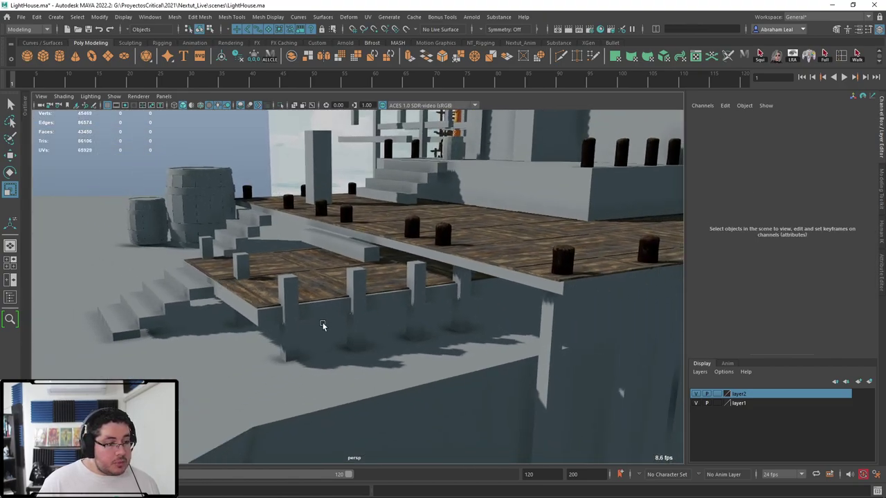
Put the base slabs of the lower platform and the main deck in a new display layer and hide it
{"action": "left_click", "coordinate": [318, 315]}
{"action": "left_click", "coordinate": [504, 280], "text": "shift"}
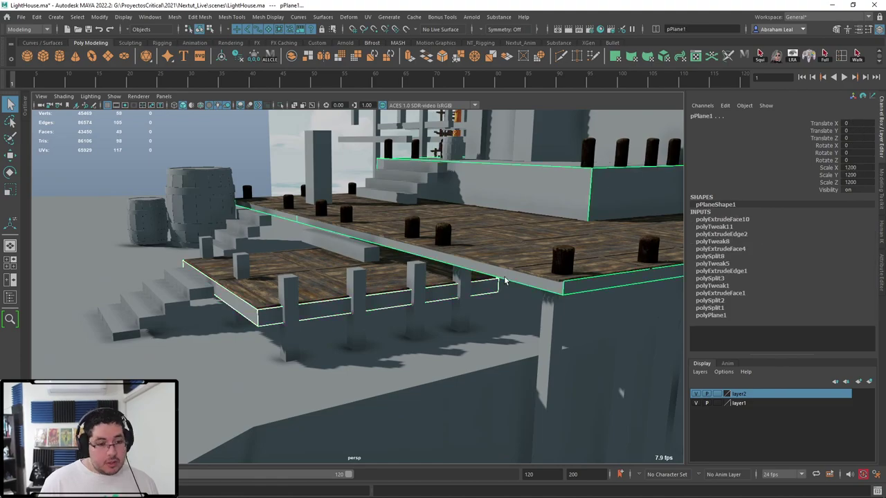
{"action": "left_click_drag", "start_coordinate": [504, 280], "coordinate": [573, 304], "text": "alt"}
{"action": "left_click", "coordinate": [868, 384]}
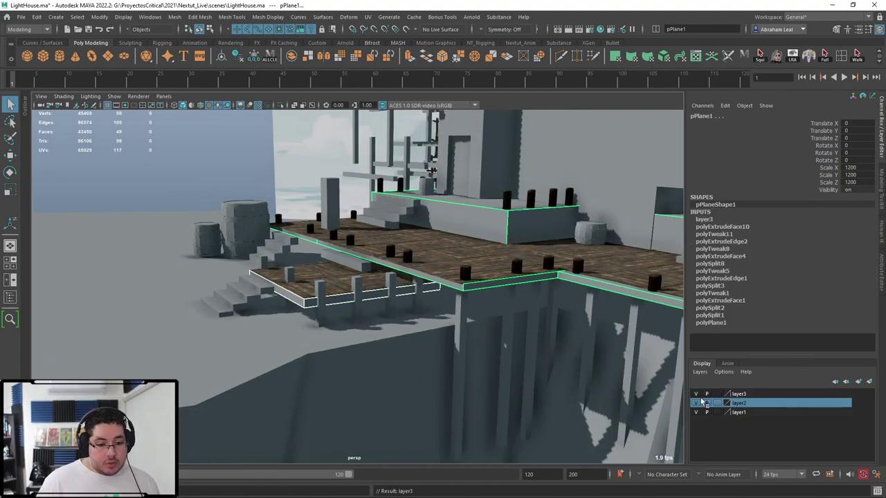
{"action": "left_click", "coordinate": [696, 394]}
Examine the plank floor on the main deck and lower platform from several angles without the base slabs
{"action": "left_click_drag", "start_coordinate": [651, 377], "coordinate": [522, 328], "text": "alt"}
{"action": "middle_click_drag", "start_coordinate": [522, 328], "coordinate": [484, 371], "text": "alt"}
{"action": "right_click_drag", "start_coordinate": [484, 371], "coordinate": [488, 421], "text": "alt"}
{"action": "left_click_drag", "start_coordinate": [488, 421], "coordinate": [414, 350], "text": "alt"}
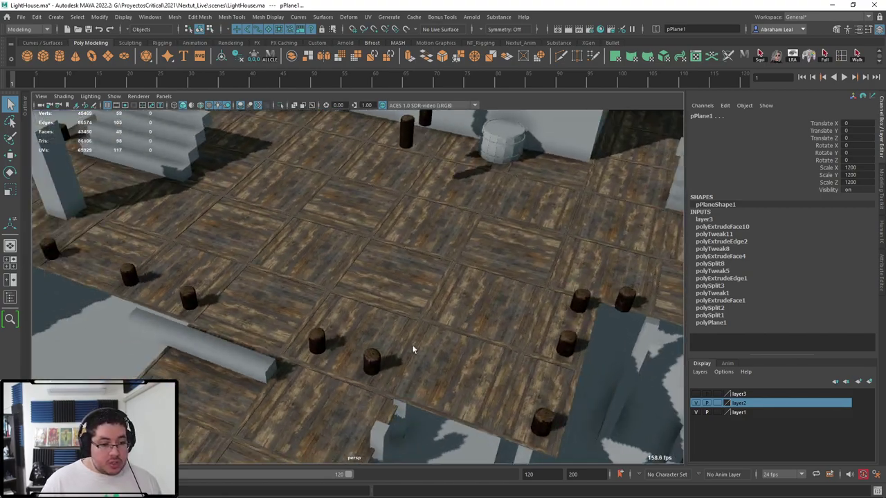
{"action": "right_click_drag", "start_coordinate": [413, 350], "coordinate": [461, 313], "text": "alt"}
{"action": "left_click_drag", "start_coordinate": [461, 312], "coordinate": [285, 304], "text": "alt"}
{"action": "left_click", "coordinate": [285, 304]}
{"action": "scroll", "coordinate": [308, 309], "scroll_direction": "down", "scroll_amount": 4}
{"action": "scroll", "coordinate": [307, 308], "scroll_direction": "down", "scroll_amount": 1}
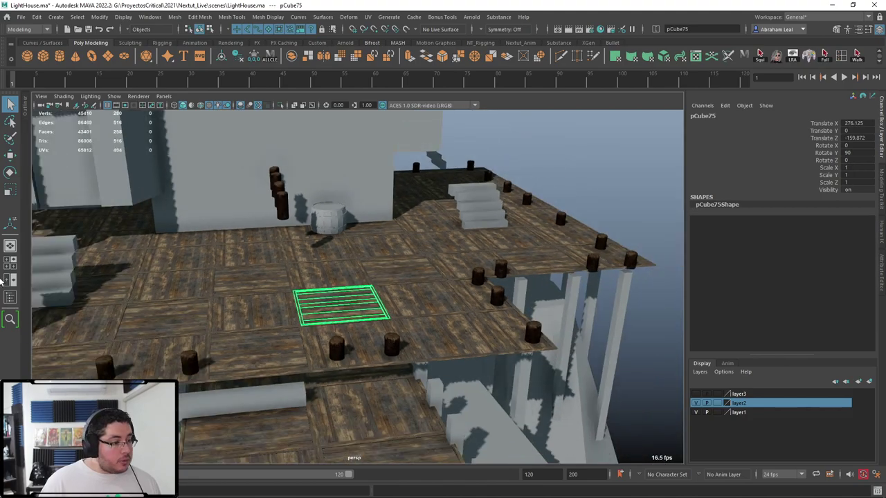
Select every plank module of the main deck and lower platform and group them as FloorBoards
{"action": "left_click", "coordinate": [11, 299]}
{"action": "scroll", "coordinate": [81, 281], "scroll_direction": "down", "scroll_amount": 15}
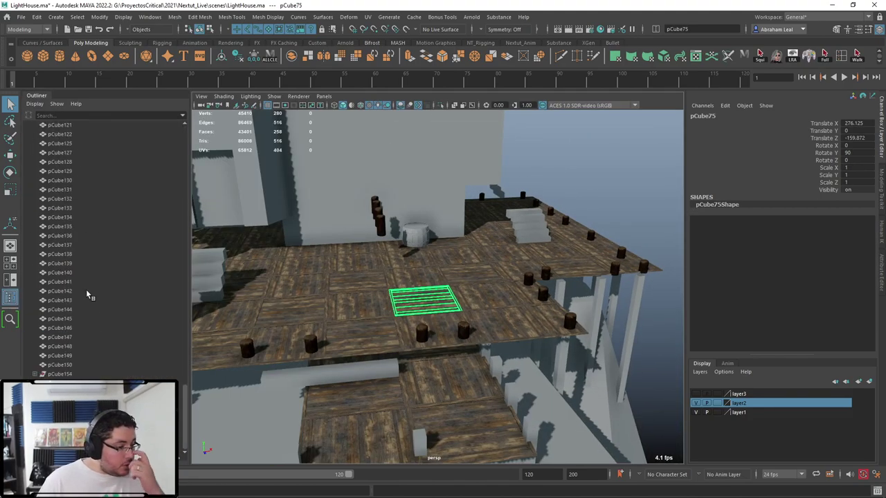
{"action": "left_click", "coordinate": [78, 389]}
{"action": "scroll", "coordinate": [77, 350], "scroll_direction": "up", "scroll_amount": 18}
{"action": "scroll", "coordinate": [69, 367], "scroll_direction": "down", "scroll_amount": 3}
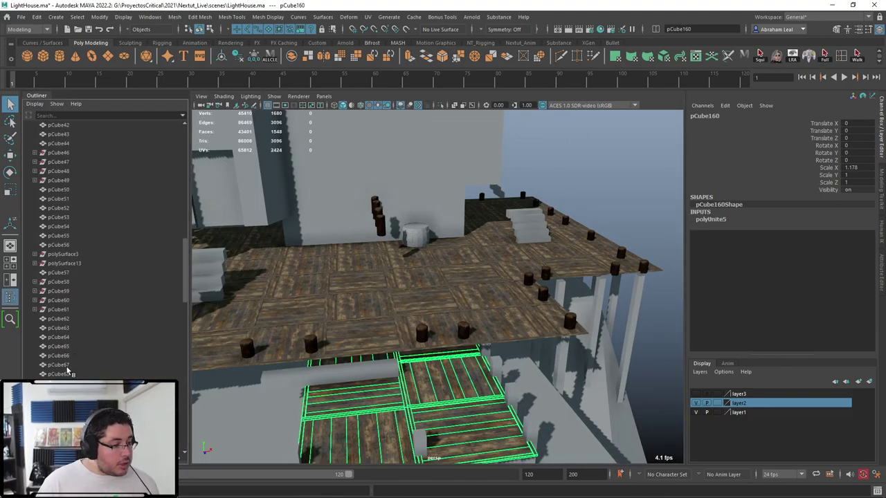
{"action": "left_click", "coordinate": [65, 345], "text": "shift"}
{"action": "mouse_move", "coordinate": [315, 309]}
{"action": "left_mouse_down", "text": "alt"}
{"action": "mouse_move", "coordinate": [333, 307]}
{"action": "mouse_move", "coordinate": [299, 309]}
{"action": "left_mouse_up", "text": "alt"}
{"action": "left_click", "coordinate": [58, 319], "text": "shift"}
{"action": "key", "text": "ctrl+g"}
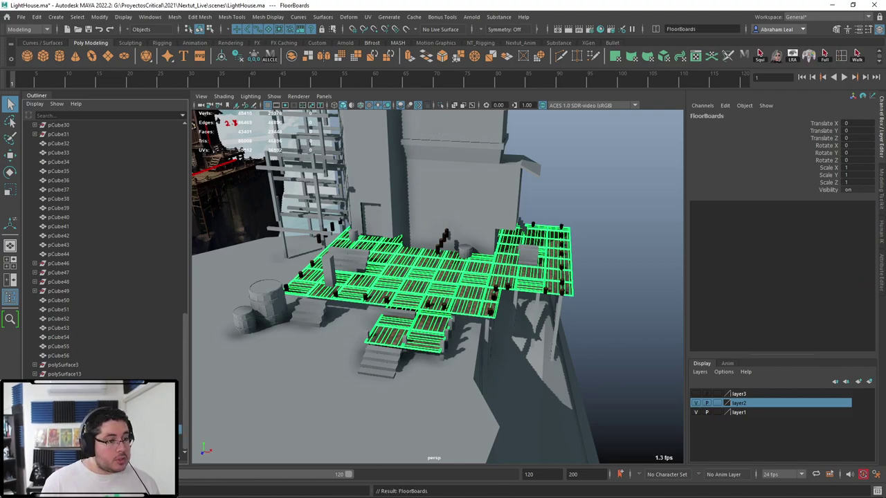
Isolate the floorboards, examine their tiled layout from several angles, and bring the rest of the scene back into view
{"action": "left_click", "coordinate": [440, 105]}
{"action": "left_click", "coordinate": [613, 156]}
{"action": "left_click_drag", "start_coordinate": [616, 153], "coordinate": [305, 346]}
{"action": "scroll", "coordinate": [301, 226], "scroll_direction": "up", "scroll_amount": 3}
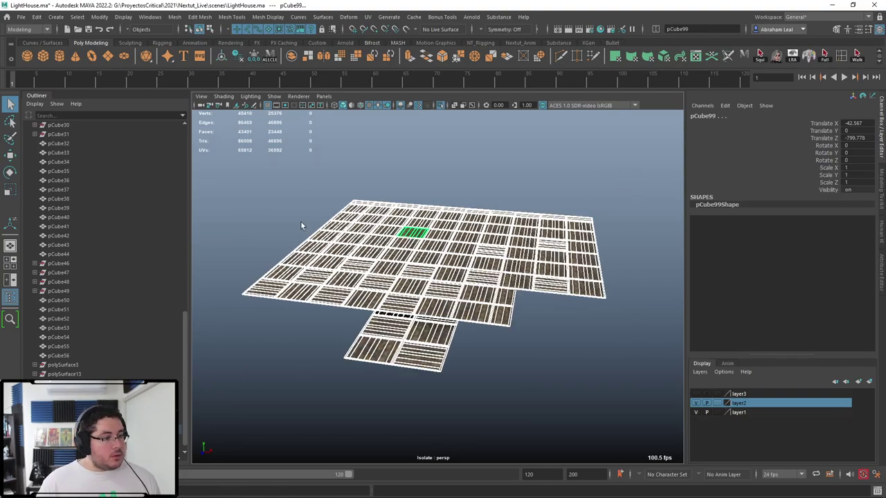
{"action": "left_click_drag", "start_coordinate": [325, 197], "coordinate": [324, 225], "text": "alt"}
{"action": "scroll", "coordinate": [311, 243], "scroll_direction": "up", "scroll_amount": 5}
{"action": "left_click_drag", "start_coordinate": [270, 297], "coordinate": [365, 294], "text": "alt"}
{"action": "right_click_drag", "start_coordinate": [365, 295], "coordinate": [298, 303], "text": "alt"}
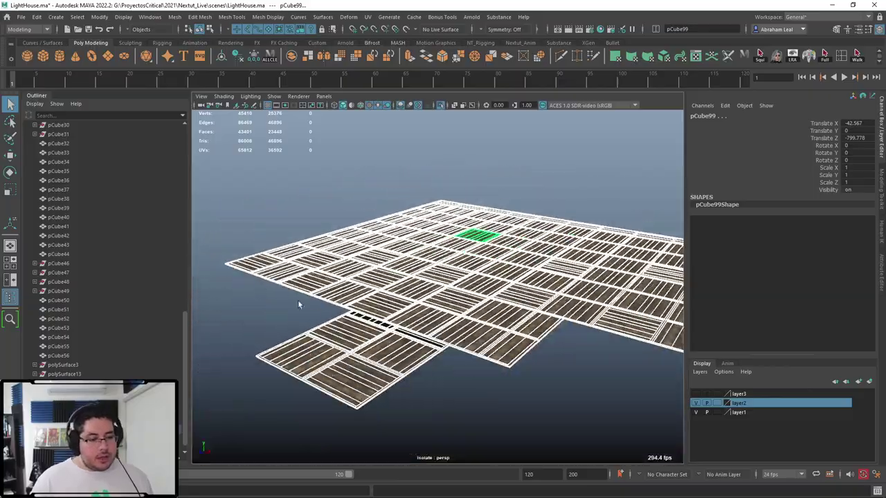
{"action": "left_click_drag", "start_coordinate": [298, 303], "coordinate": [398, 325], "text": "alt"}
{"action": "right_click_drag", "start_coordinate": [398, 326], "coordinate": [474, 388], "text": "alt"}
{"action": "left_click_drag", "start_coordinate": [475, 389], "coordinate": [279, 189], "text": "alt"}
{"action": "left_click", "coordinate": [280, 190]}
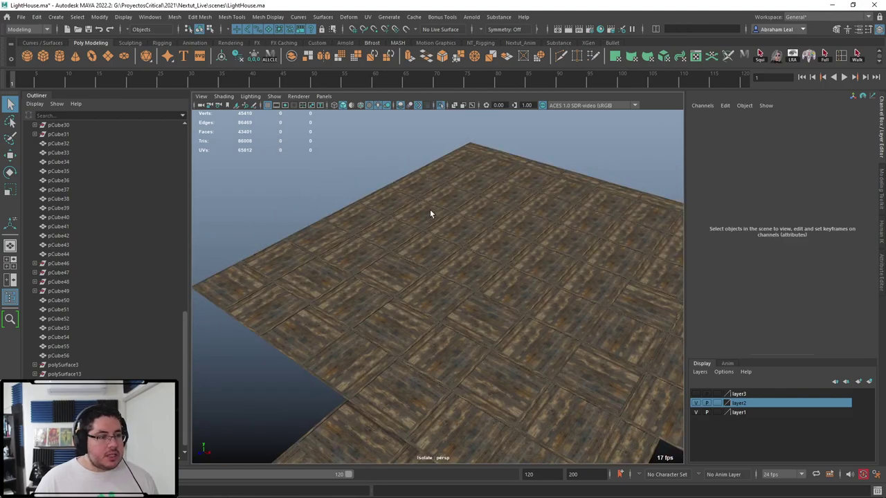
{"action": "right_click_drag", "start_coordinate": [429, 214], "coordinate": [339, 166], "text": "alt"}
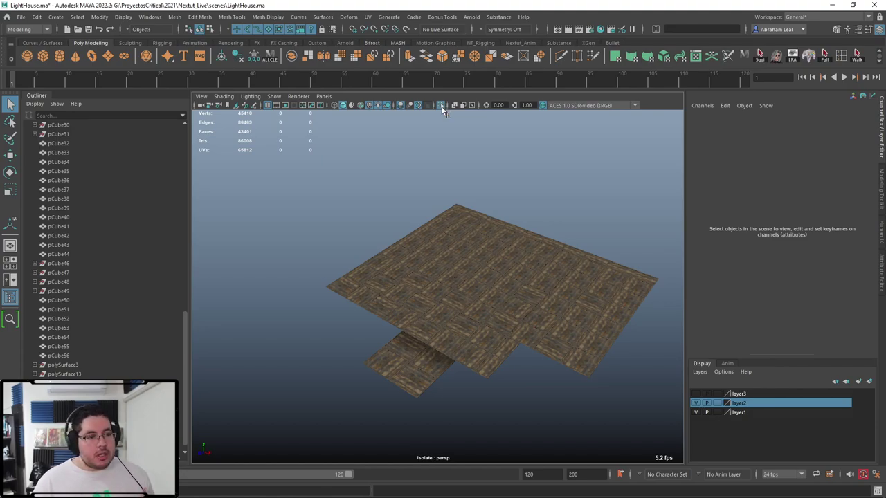
{"action": "left_click", "coordinate": [441, 107]}
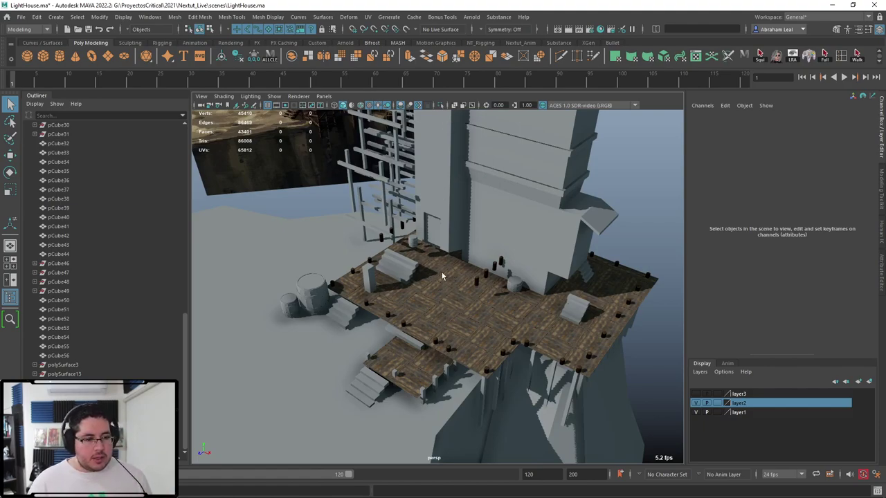
Examine the textured deck and the beam beside the lower platform up close
{"action": "scroll", "coordinate": [439, 291], "scroll_direction": "up", "scroll_amount": 5}
{"action": "middle_click_drag", "start_coordinate": [445, 294], "coordinate": [431, 261], "text": "alt"}
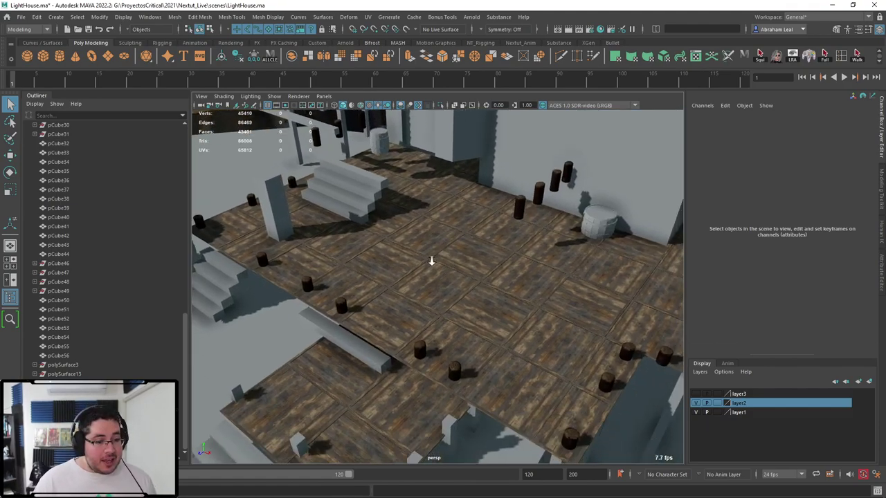
{"action": "left_click_drag", "start_coordinate": [431, 261], "coordinate": [387, 252], "text": "alt"}
{"action": "right_click_drag", "start_coordinate": [386, 252], "coordinate": [448, 315], "text": "alt"}
{"action": "left_click", "coordinate": [407, 355]}
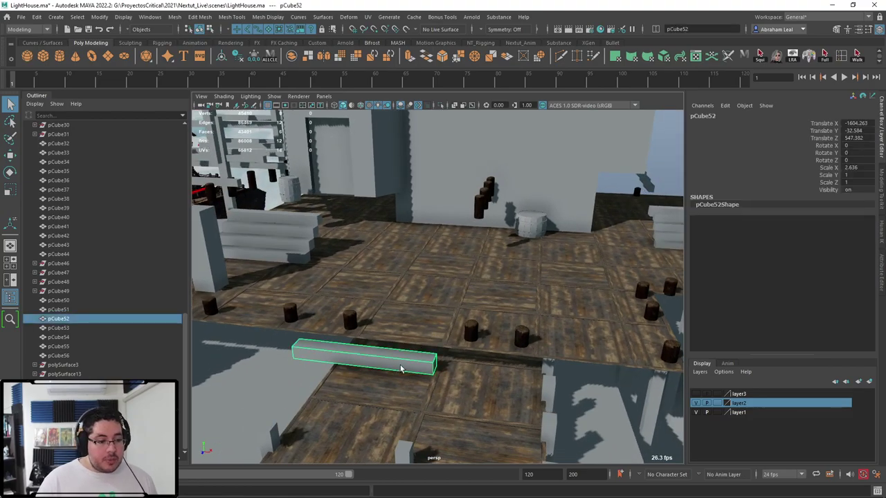
{"action": "mouse_move", "coordinate": [407, 356]}
{"action": "left_mouse_down", "text": "alt"}
{"action": "mouse_move", "coordinate": [353, 338]}
{"action": "mouse_move", "coordinate": [358, 355]}
{"action": "mouse_move", "coordinate": [419, 363]}
{"action": "left_mouse_up", "text": "alt"}
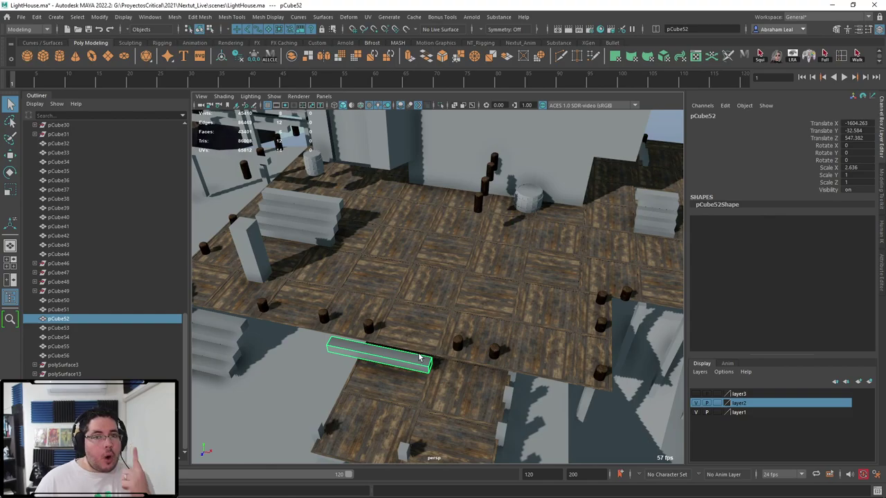
{"action": "scroll", "coordinate": [407, 329], "scroll_direction": "up", "scroll_amount": 6}
{"action": "left_click_drag", "start_coordinate": [404, 323], "coordinate": [504, 278], "text": "alt"}
{"action": "right_click_drag", "start_coordinate": [504, 278], "coordinate": [417, 307], "text": "alt"}
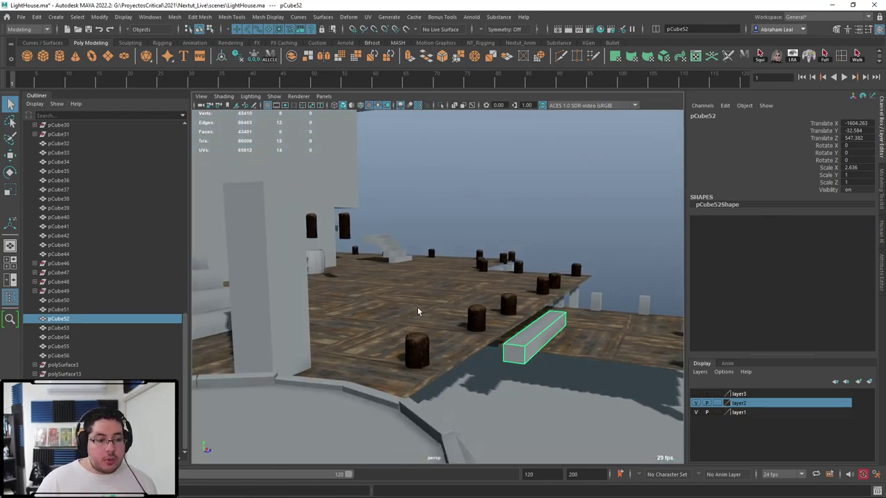
{"action": "left_click_drag", "start_coordinate": [418, 307], "coordinate": [361, 322], "text": "alt"}
{"action": "right_click_drag", "start_coordinate": [454, 351], "coordinate": [484, 374], "text": "alt"}
Add a file texture to the bump mapping of the M_TileableWood material and use it as Tangent Space Normals
{"action": "left_click", "coordinate": [504, 273]}
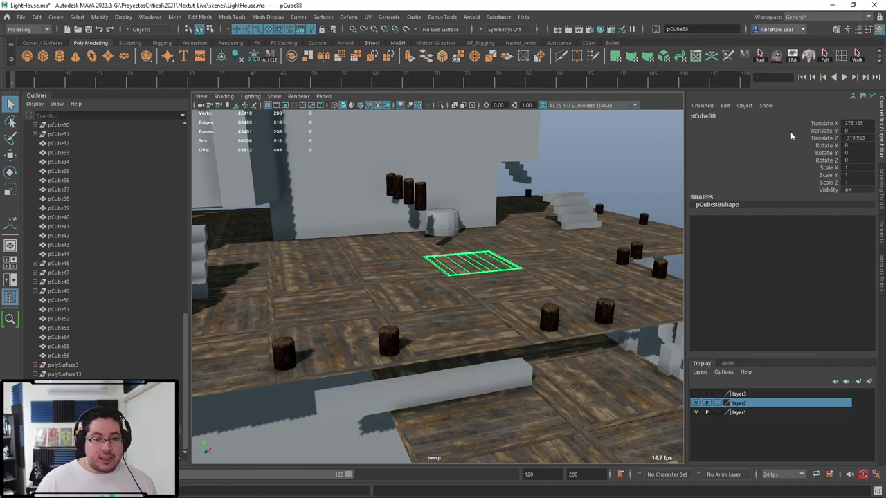
{"action": "key", "text": "ctrl+a"}
{"action": "left_click", "coordinate": [770, 112]}
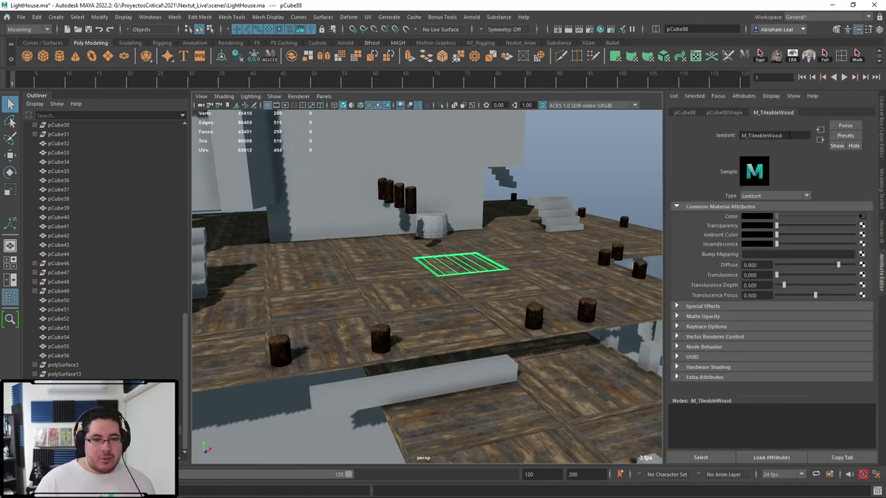
{"action": "left_click", "coordinate": [862, 254]}
{"action": "left_click", "coordinate": [377, 249]}
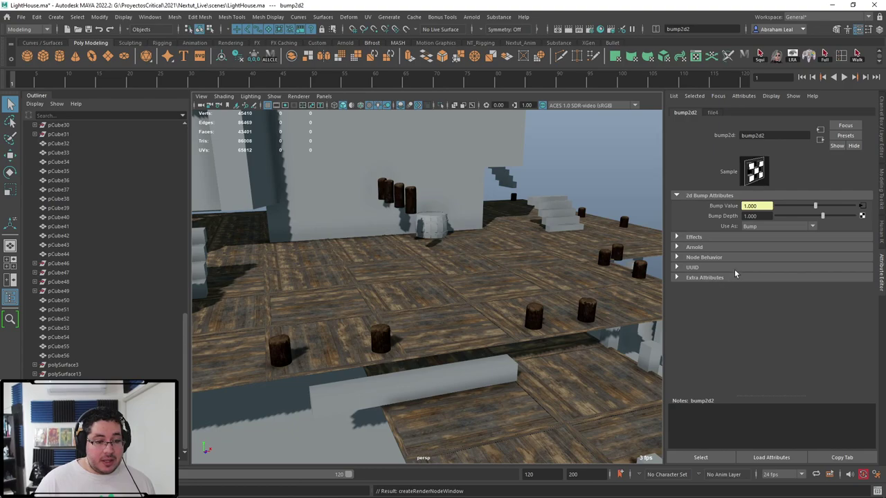
{"action": "left_click", "coordinate": [796, 226]}
{"action": "left_click", "coordinate": [766, 246]}
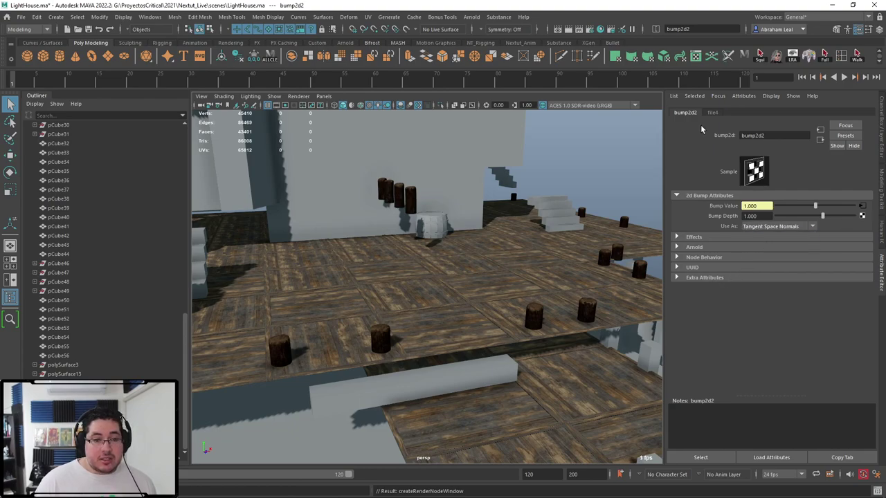
Load wood_planks_dirt_nor_gl_4k.jpg from the assets\Lighthouse\TileableWood\textures folder as the bump file's image
{"action": "left_click", "coordinate": [712, 113]}
{"action": "left_click", "coordinate": [859, 238]}
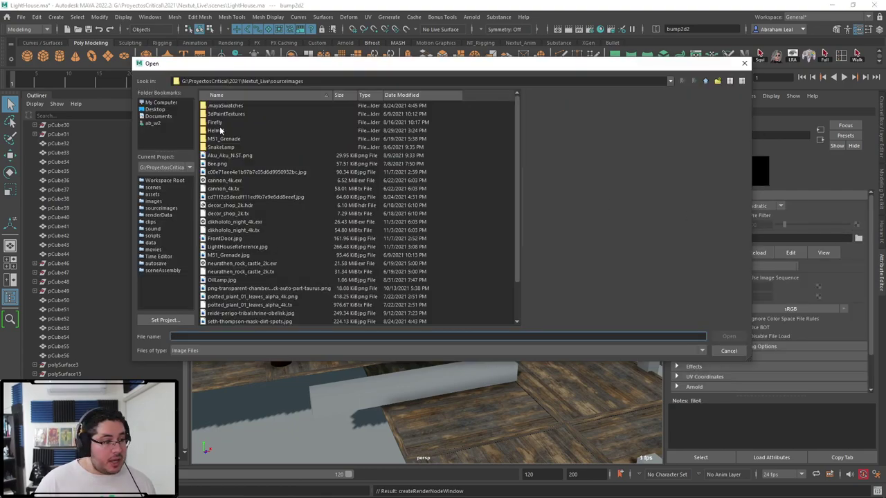
{"action": "left_click", "coordinate": [154, 187]}
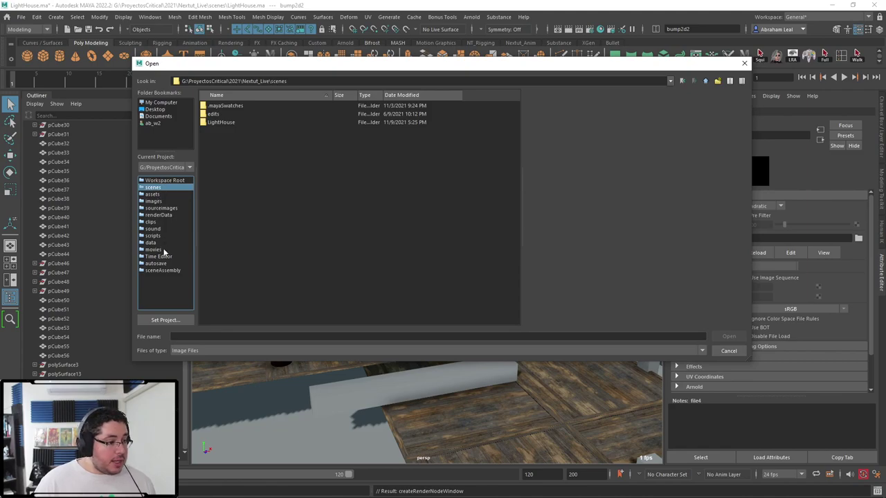
{"action": "left_click", "coordinate": [163, 271]}
{"action": "left_click", "coordinate": [154, 202]}
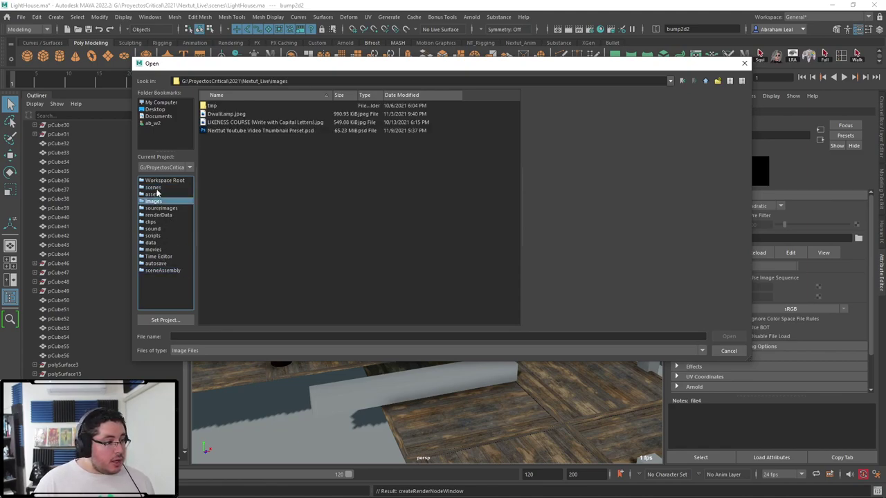
{"action": "left_click", "coordinate": [156, 194]}
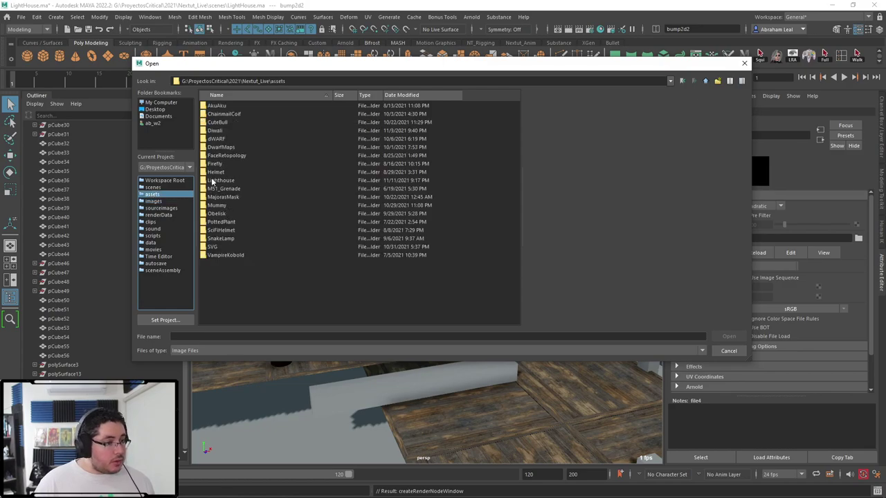
{"action": "double_click", "coordinate": [213, 182]}
{"action": "double_click", "coordinate": [231, 108]}
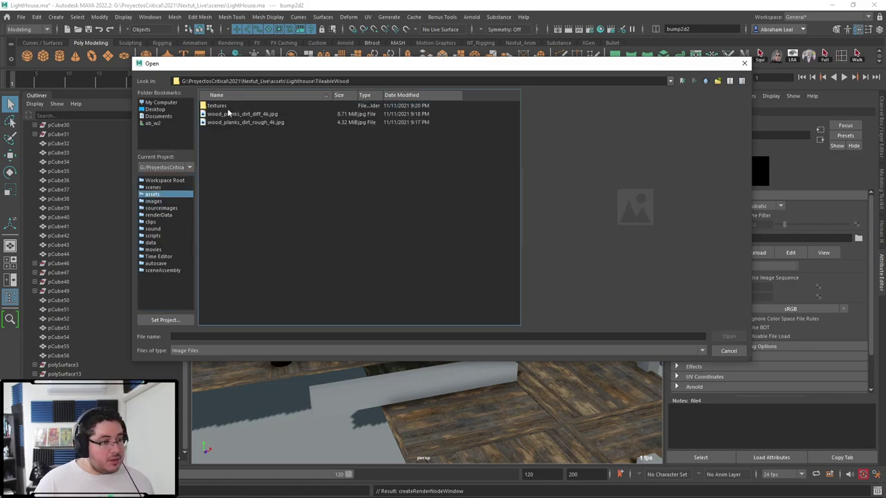
{"action": "double_click", "coordinate": [227, 107]}
{"action": "left_click", "coordinate": [248, 122]}
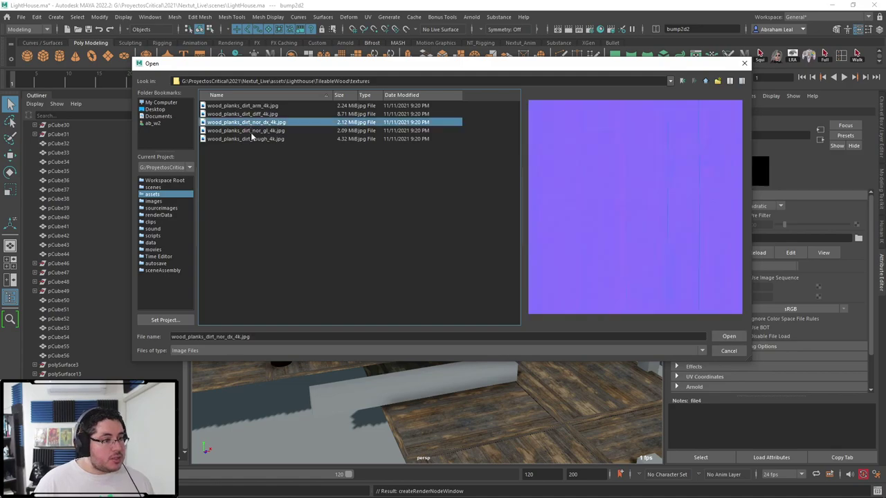
{"action": "left_click", "coordinate": [251, 131]}
{"action": "left_click", "coordinate": [731, 336]}
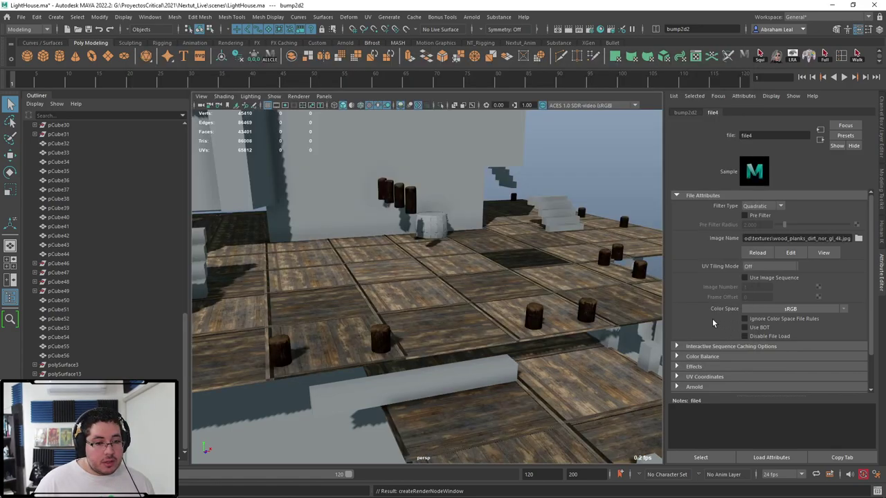
Change the color space of the wood planks normal map image and deselect everything
{"action": "left_click_drag", "start_coordinate": [496, 246], "coordinate": [527, 297], "text": "alt"}
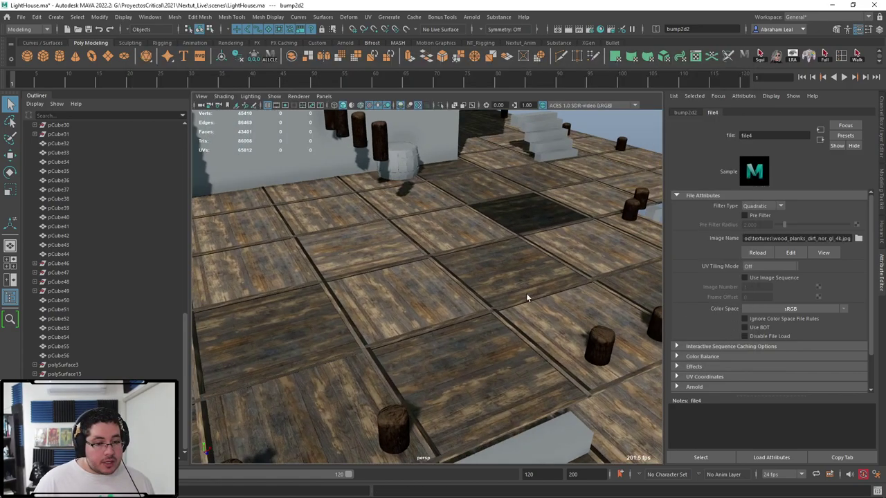
{"action": "left_click", "coordinate": [841, 311]}
{"action": "left_click", "coordinate": [794, 336]}
{"action": "right_click_drag", "start_coordinate": [443, 236], "coordinate": [326, 272], "text": "alt"}
{"action": "left_click_drag", "start_coordinate": [326, 272], "coordinate": [465, 303], "text": "alt"}
{"action": "right_click_drag", "start_coordinate": [465, 307], "coordinate": [473, 227], "text": "alt"}
{"action": "left_click", "coordinate": [573, 178]}
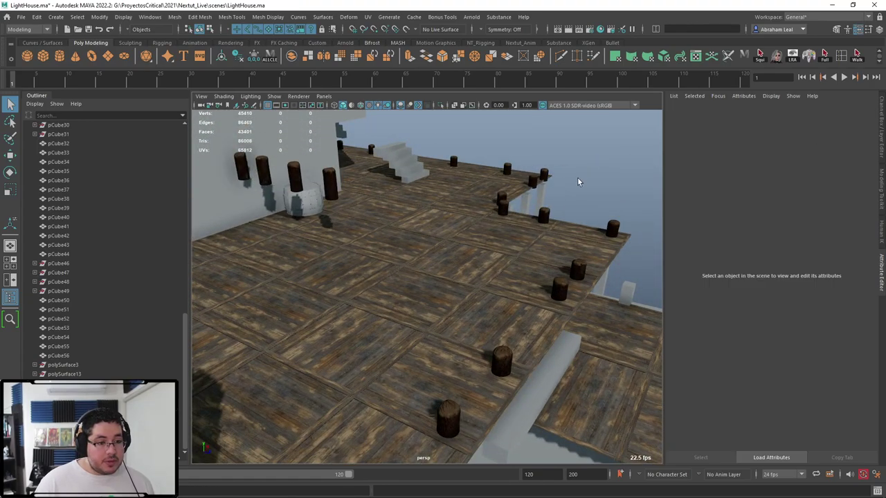
Toggle the textured display off and on and examine the normal-mapped planks across both platforms
{"action": "left_click_drag", "start_coordinate": [574, 178], "coordinate": [357, 120], "text": "alt"}
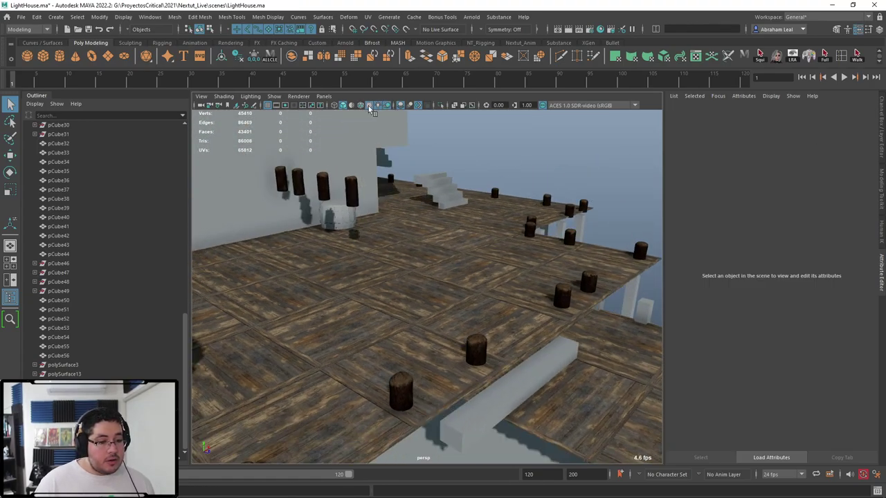
{"action": "left_click", "coordinate": [368, 106]}
{"action": "left_click", "coordinate": [369, 106]}
{"action": "left_click_drag", "start_coordinate": [492, 197], "coordinate": [383, 219], "text": "alt"}
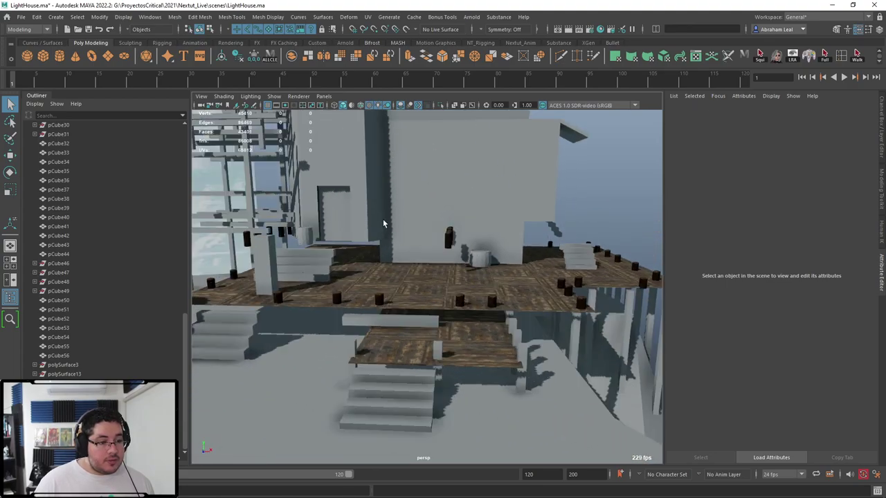
{"action": "right_click_drag", "start_coordinate": [383, 219], "coordinate": [423, 276], "text": "alt"}
{"action": "left_click_drag", "start_coordinate": [423, 275], "coordinate": [415, 270], "text": "alt"}
{"action": "middle_click_drag", "start_coordinate": [415, 270], "coordinate": [423, 278], "text": "alt"}
{"action": "left_click_drag", "start_coordinate": [422, 278], "coordinate": [465, 268], "text": "alt"}
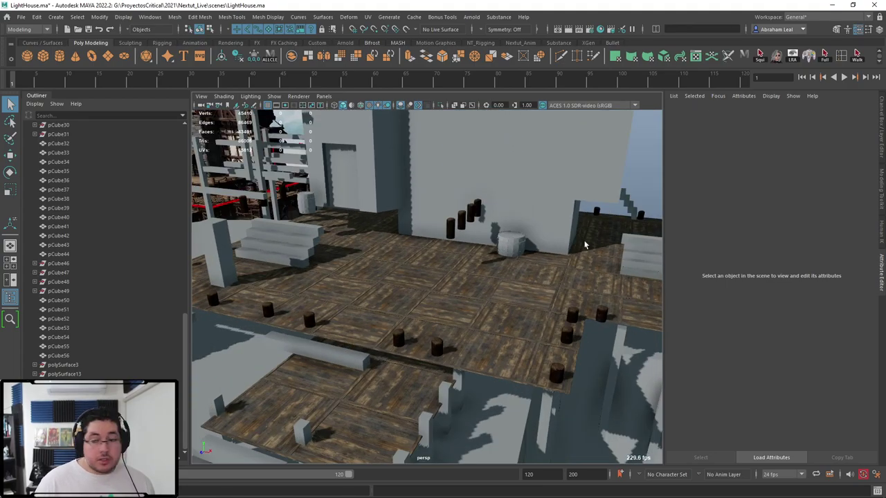
Compare the deck and its stairs with the lighthouse reference painting behind the scene
{"action": "key", "text": "alt+Tab"}
{"action": "left_click_drag", "start_coordinate": [393, 242], "coordinate": [476, 313], "text": "alt"}
{"action": "left_click_drag", "start_coordinate": [389, 261], "coordinate": [369, 256], "text": "alt"}
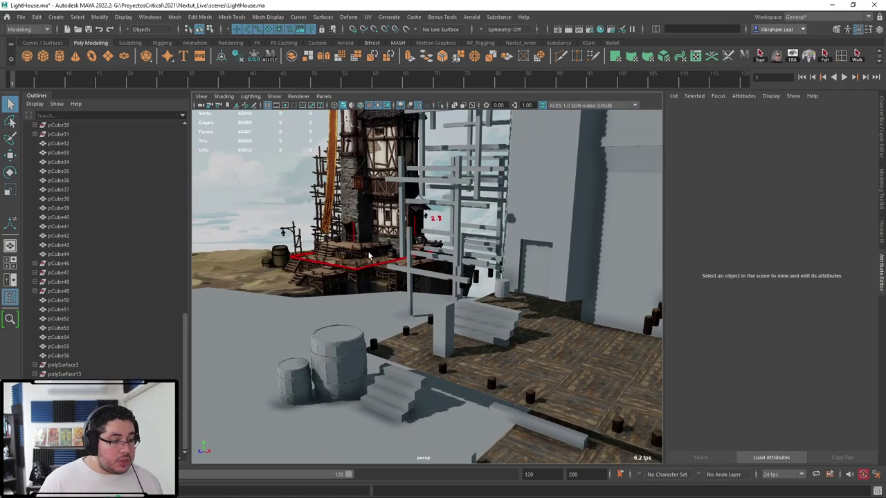
{"action": "left_click_drag", "start_coordinate": [542, 307], "coordinate": [466, 330], "text": "alt"}
Show the hidden base slabs in layer3 again and frame the raised platform beside the deck's stairs
{"action": "key", "text": "ctrl+a"}
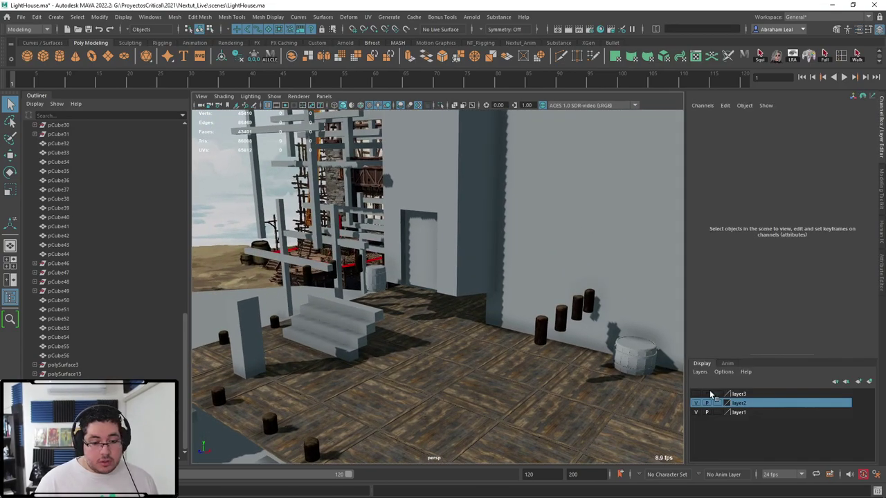
{"action": "left_click", "coordinate": [696, 394]}
{"action": "scroll", "coordinate": [443, 311], "scroll_direction": "down", "scroll_amount": 5}
{"action": "left_click_drag", "start_coordinate": [415, 277], "coordinate": [477, 351], "text": "alt"}
{"action": "scroll", "coordinate": [446, 358], "scroll_direction": "up", "scroll_amount": 5}
{"action": "left_click", "coordinate": [231, 386]}
{"action": "left_click", "coordinate": [339, 385], "text": "shift"}
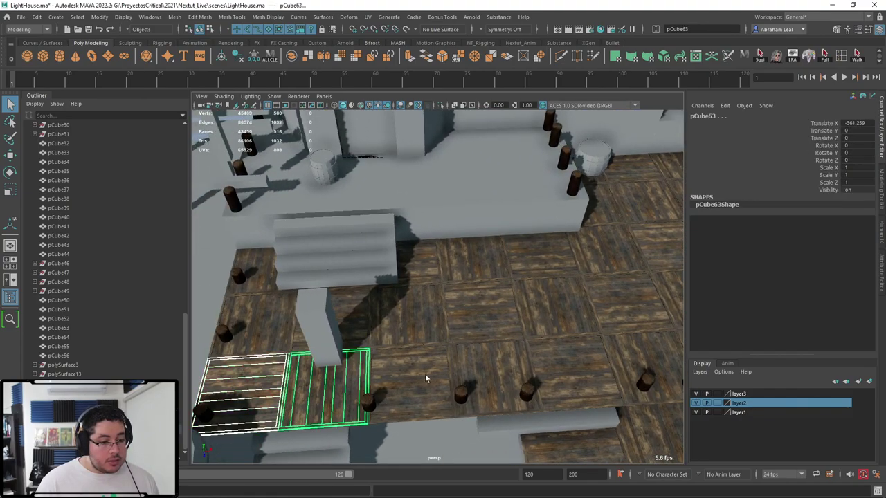
{"action": "left_click", "coordinate": [425, 374], "text": "shift"}
{"action": "left_click", "coordinate": [476, 336], "text": "shift"}
{"action": "key", "text": "ctrl+z"}
{"action": "middle_click_drag", "start_coordinate": [465, 320], "coordinate": [468, 349], "text": "alt"}
Select the wooden plank modules in the two deck rows directly in front of the raised platform
{"action": "left_click", "coordinate": [537, 291]}
{"action": "left_click", "coordinate": [543, 328], "text": "shift"}
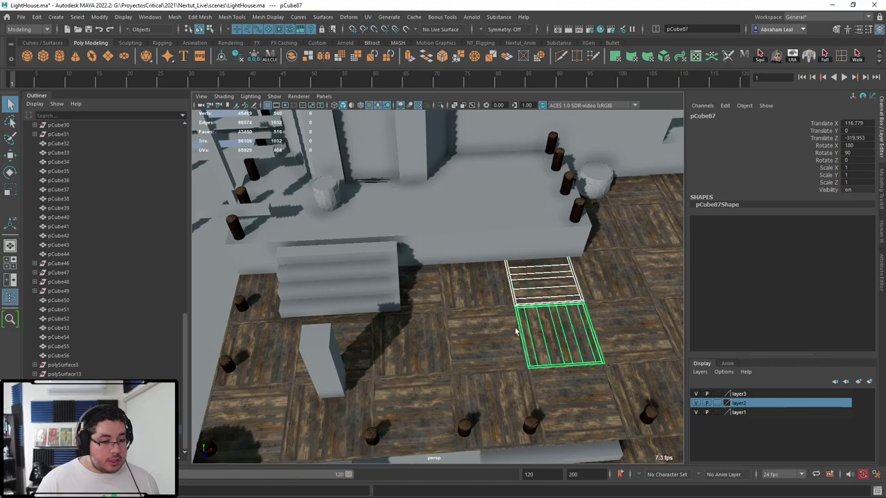
{"action": "left_click", "coordinate": [483, 335], "text": "shift"}
{"action": "left_click", "coordinate": [469, 294], "text": "shift"}
{"action": "left_click", "coordinate": [422, 294], "text": "shift"}
{"action": "left_click", "coordinate": [416, 340], "text": "shift"}
{"action": "left_click", "coordinate": [360, 338], "text": "shift"}
{"action": "left_click", "coordinate": [275, 330], "text": "shift"}
{"action": "left_click", "coordinate": [264, 304], "text": "shift"}
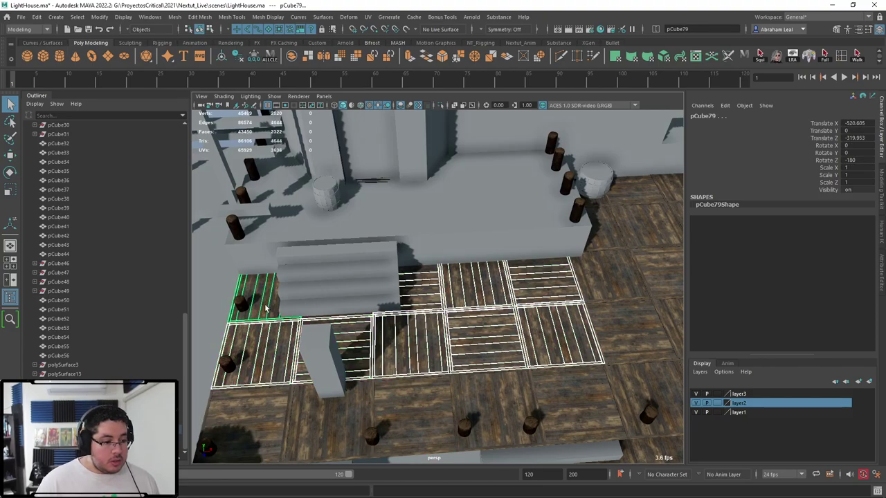
Add the plank modules hidden beneath the raised platform to the selection in wireframe display and duplicate the whole set
{"action": "mouse_move", "coordinate": [269, 306]}
{"action": "left_mouse_down", "text": "alt"}
{"action": "mouse_move", "coordinate": [489, 299]}
{"action": "mouse_move", "coordinate": [409, 372]}
{"action": "mouse_move", "coordinate": [468, 322]}
{"action": "left_mouse_up", "text": "alt"}
{"action": "key", "text": "4"}
{"action": "left_click", "coordinate": [412, 371], "text": "shift"}
{"action": "left_click", "coordinate": [465, 317], "text": "shift"}
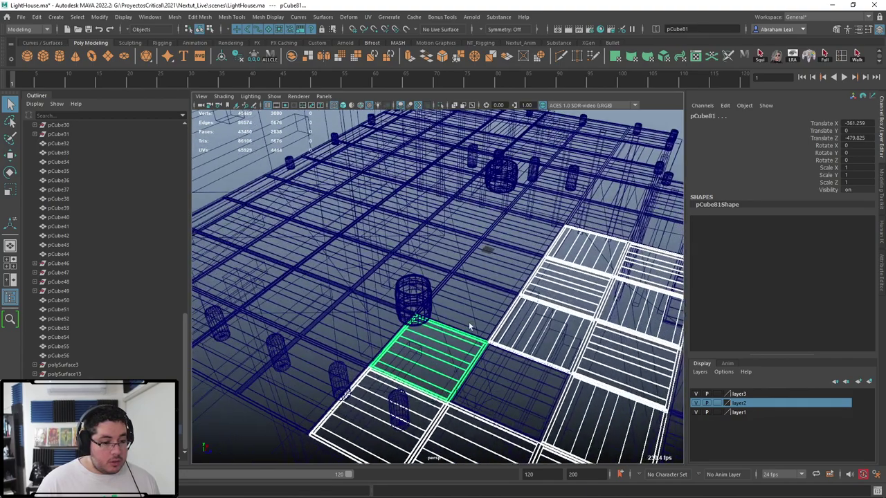
{"action": "left_click", "coordinate": [461, 299], "text": "shift"}
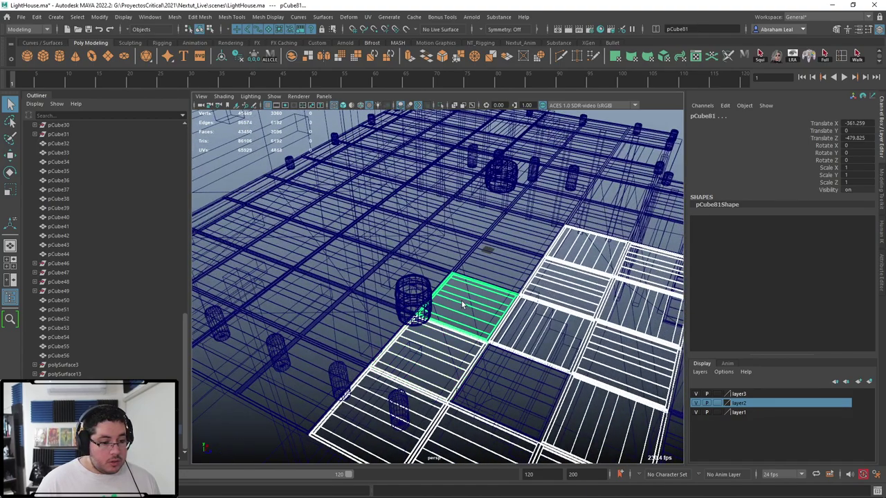
{"action": "left_click", "coordinate": [498, 261], "text": "shift"}
{"action": "left_click", "coordinate": [514, 233], "text": "shift"}
{"action": "key", "text": "ctrl+d"}
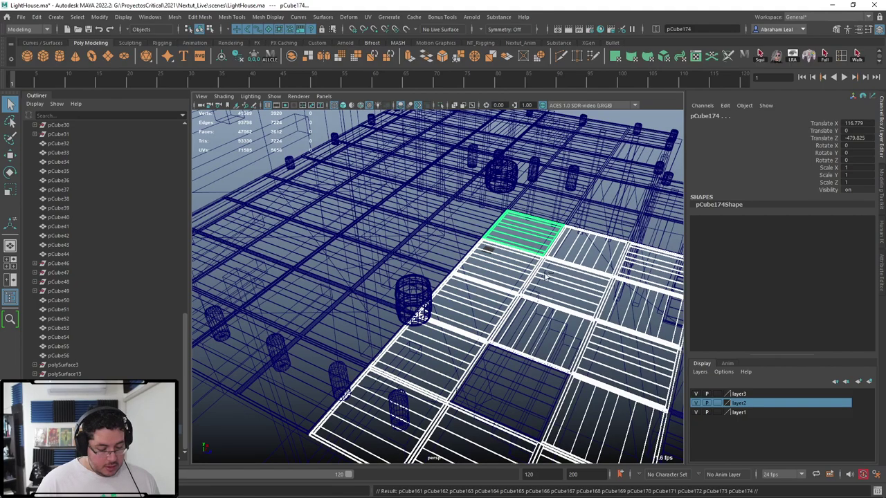
Raise the duplicated plank modules to Y 106.79 and shift them back in Z to cover the raised platform in textured display
{"action": "left_click_drag", "start_coordinate": [529, 304], "coordinate": [535, 275], "text": "alt"}
{"action": "left_click_drag", "start_coordinate": [541, 240], "coordinate": [542, 190]}
{"action": "key", "text": "6"}
{"action": "mouse_move", "coordinate": [526, 266]}
{"action": "left_mouse_down", "text": "alt"}
{"action": "mouse_move", "coordinate": [557, 249]}
{"action": "mouse_move", "coordinate": [438, 239]}
{"action": "left_mouse_up", "text": "alt"}
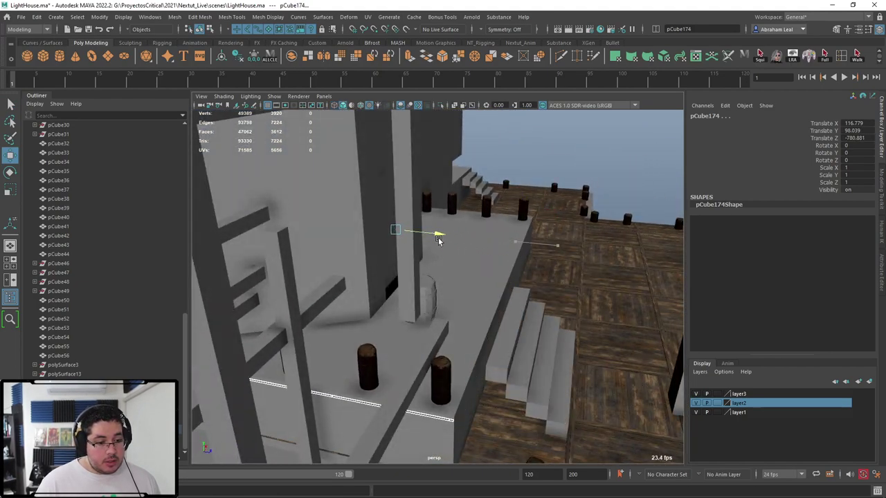
{"action": "left_click_drag", "start_coordinate": [400, 196], "coordinate": [518, 276]}
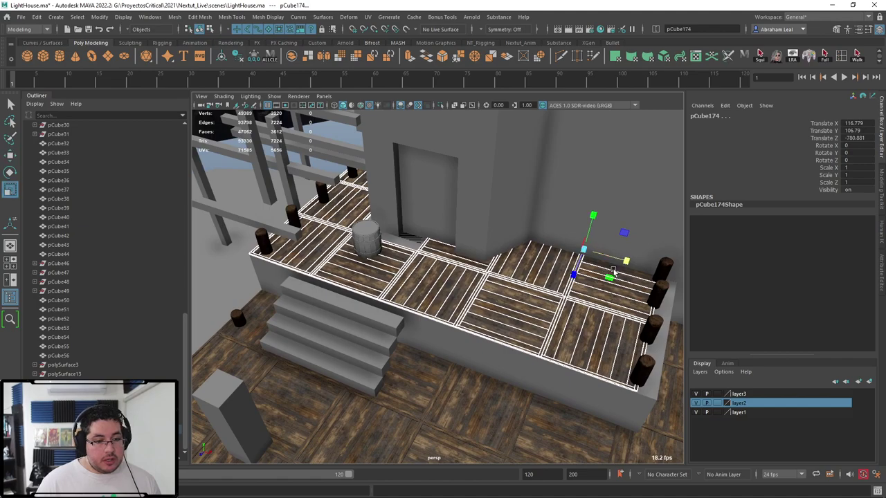
{"action": "left_click_drag", "start_coordinate": [626, 261], "coordinate": [628, 261]}
{"action": "key", "text": "ctrl+z"}
Duplicate the partly hidden plank module at the lighthouse doorway and move the copy along X into the gap behind the barrel
{"action": "left_click_drag", "start_coordinate": [370, 162], "coordinate": [437, 250], "text": "alt"}
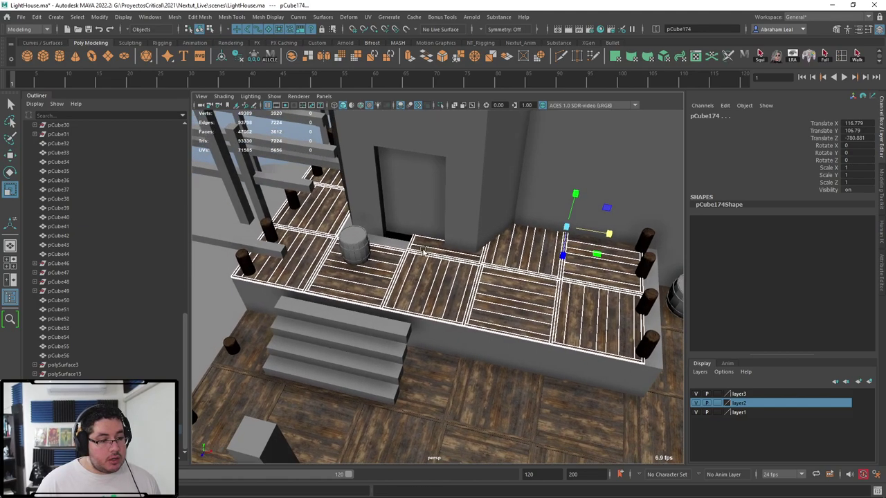
{"action": "left_click", "coordinate": [425, 242]}
{"action": "right_click_drag", "start_coordinate": [425, 242], "coordinate": [478, 299], "text": "alt"}
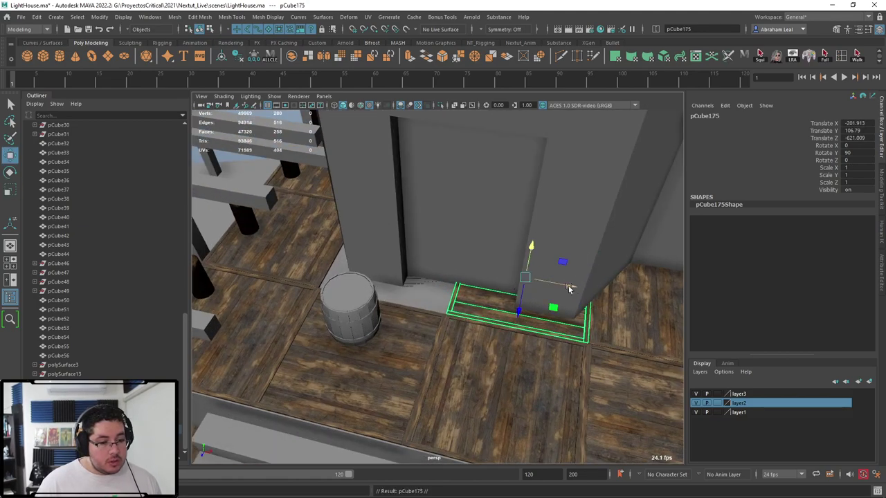
{"action": "left_click_drag", "start_coordinate": [568, 289], "coordinate": [450, 270]}
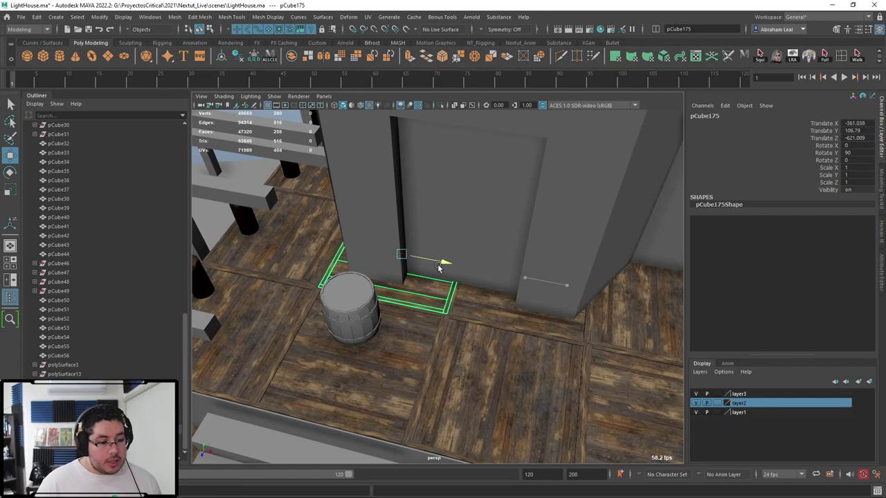
Select the raised platform's plank modules in wireframe display, removing the stairs, posts, barrel and building from the selection
{"action": "right_click_drag", "start_coordinate": [251, 284], "coordinate": [228, 280], "text": "alt"}
{"action": "mouse_move", "coordinate": [252, 285]}
{"action": "left_mouse_down", "text": "alt"}
{"action": "mouse_move", "coordinate": [350, 290]}
{"action": "mouse_move", "coordinate": [355, 275]}
{"action": "mouse_move", "coordinate": [349, 294]}
{"action": "mouse_move", "coordinate": [345, 275]}
{"action": "mouse_move", "coordinate": [481, 293]}
{"action": "left_mouse_up", "text": "alt"}
{"action": "key", "text": "4"}
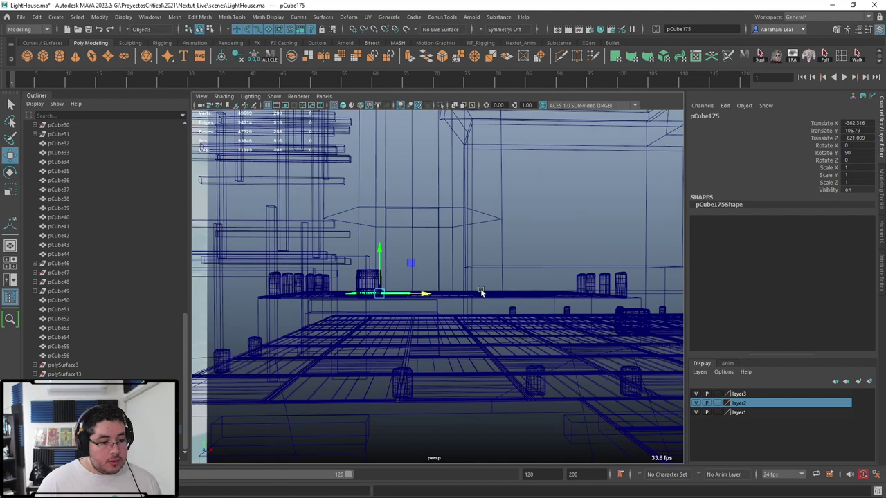
{"action": "left_click_drag", "start_coordinate": [616, 242], "coordinate": [607, 253], "text": "alt"}
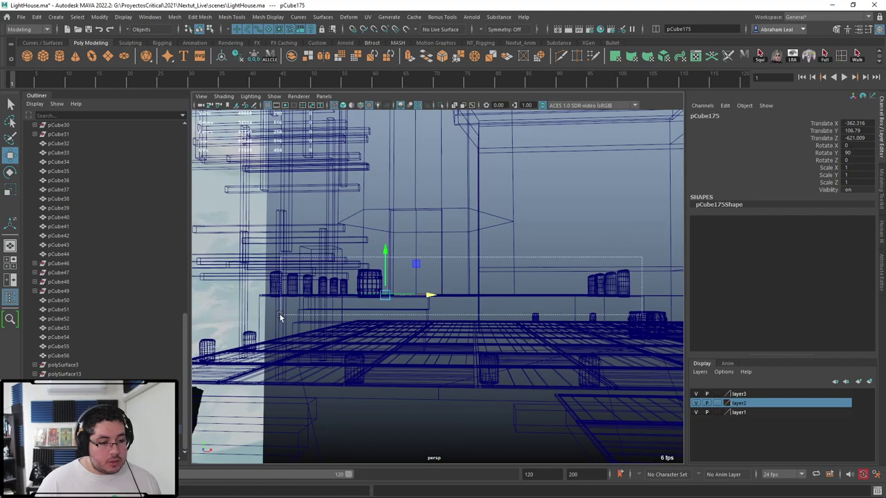
{"action": "left_click_drag", "start_coordinate": [280, 314], "coordinate": [280, 316]}
{"action": "left_click", "coordinate": [494, 184]}
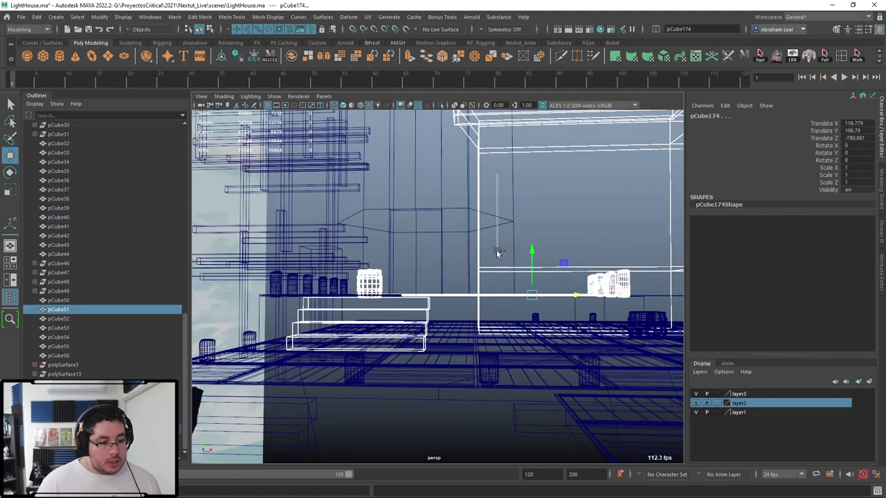
{"action": "left_click_drag", "start_coordinate": [497, 252], "coordinate": [496, 277], "text": "ctrl"}
{"action": "left_click_drag", "start_coordinate": [479, 377], "coordinate": [301, 333], "text": "ctrl"}
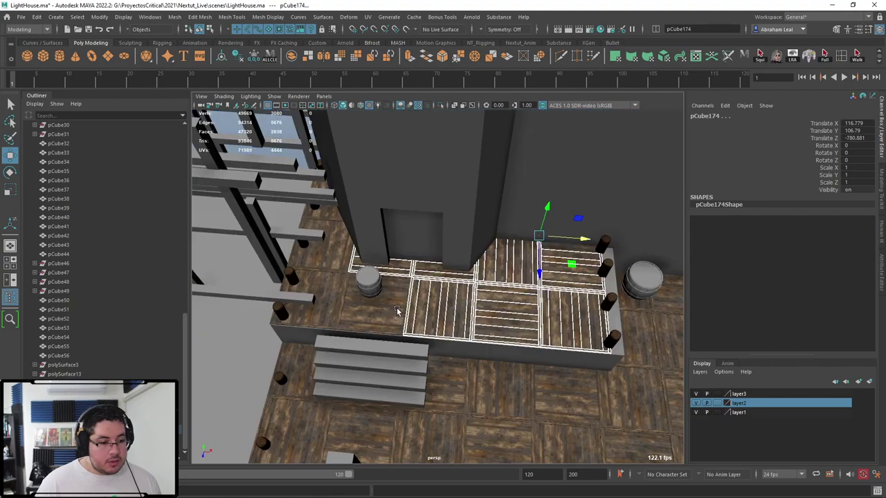
Add the remaining plank modules around the barrel and beside the scaffold posts, and combine the set into one mesh
{"action": "left_click", "coordinate": [387, 297]}
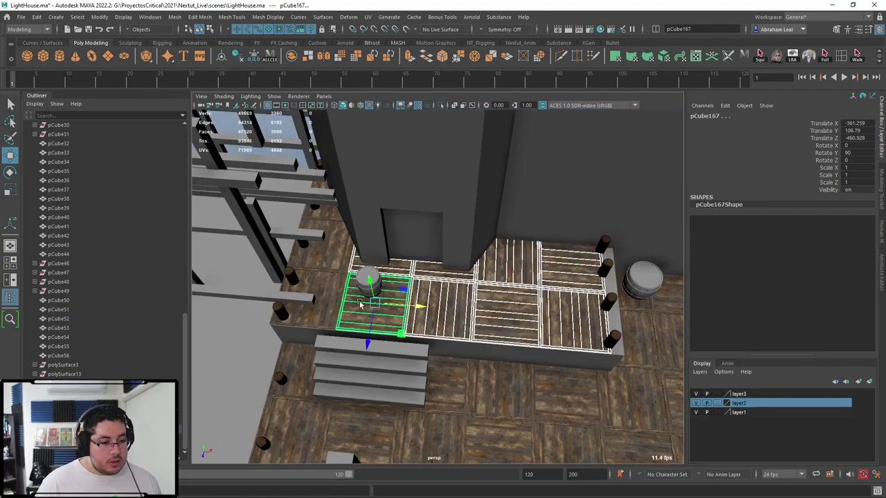
{"action": "mouse_move", "coordinate": [387, 298]}
{"action": "left_mouse_down"}
{"action": "mouse_move", "coordinate": [334, 246]}
{"action": "mouse_move", "coordinate": [371, 254]}
{"action": "mouse_move", "coordinate": [343, 331]}
{"action": "mouse_move", "coordinate": [305, 317]}
{"action": "left_mouse_up"}
{"action": "left_click", "coordinate": [339, 316], "text": "shift"}
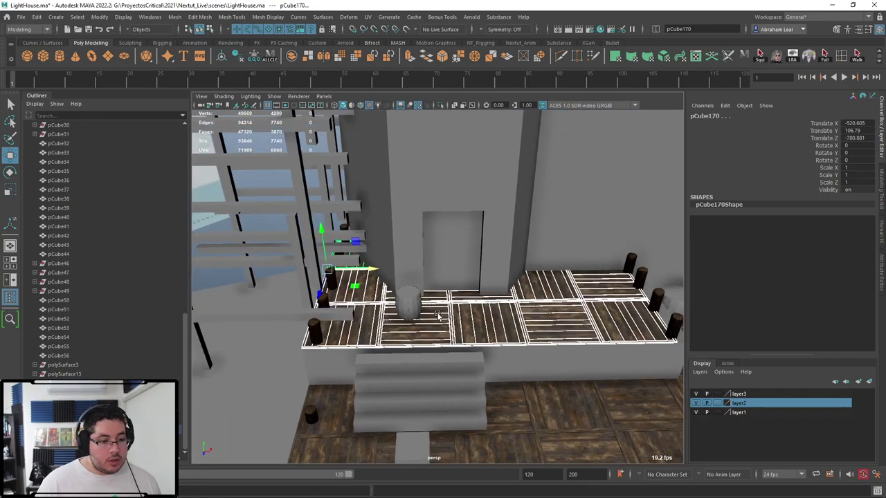
{"action": "middle_click_drag", "start_coordinate": [467, 296], "coordinate": [404, 292], "text": "alt"}
{"action": "left_click", "coordinate": [308, 56]}
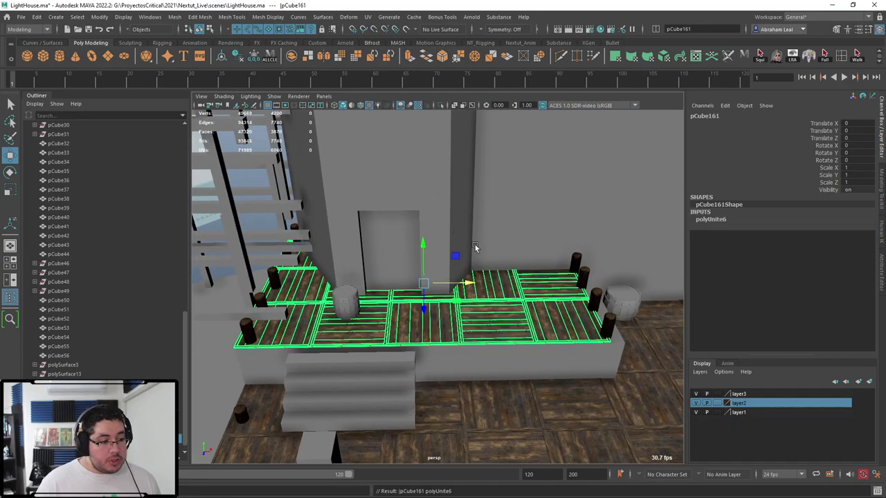
Move the raised platform's combined plank floor to X 18.844, scale it to 1.022 in X, and deselect it
{"action": "left_click_drag", "start_coordinate": [454, 289], "coordinate": [470, 284]}
{"action": "key", "text": "r"}
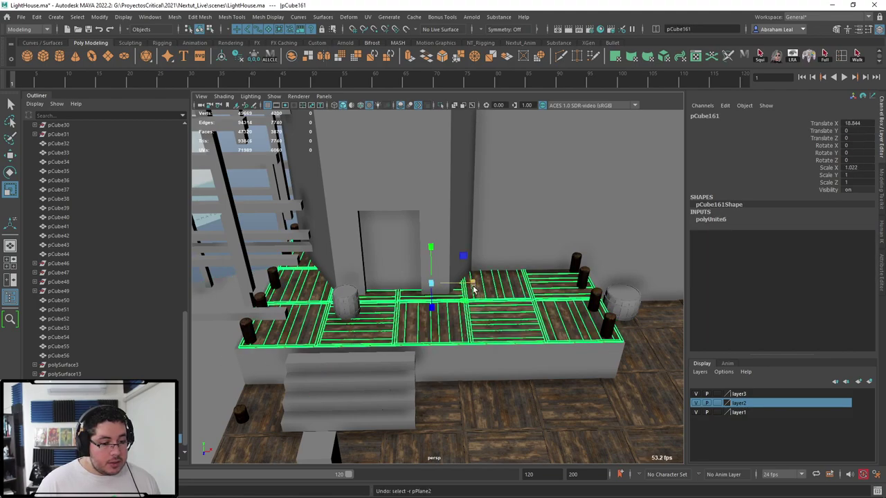
{"action": "left_click_drag", "start_coordinate": [474, 288], "coordinate": [474, 287]}
{"action": "right_click_drag", "start_coordinate": [474, 288], "coordinate": [402, 284], "text": "alt"}
{"action": "middle_click_drag", "start_coordinate": [477, 277], "coordinate": [401, 277], "text": "alt"}
{"action": "left_click", "coordinate": [570, 270]}
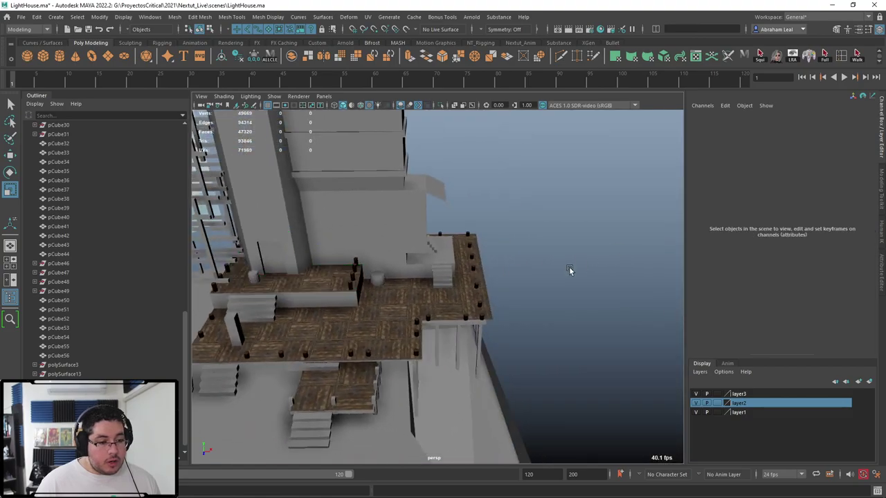
Switch the workspace to Modeling - Standard and close the Tool Settings window
{"action": "left_click_drag", "start_coordinate": [570, 270], "coordinate": [498, 305], "text": "alt"}
{"action": "right_click_drag", "start_coordinate": [498, 305], "coordinate": [527, 327], "text": "alt"}
{"action": "left_click_drag", "start_coordinate": [527, 327], "coordinate": [411, 281], "text": "alt"}
{"action": "right_click_drag", "start_coordinate": [412, 281], "coordinate": [461, 306], "text": "alt"}
{"action": "left_click", "coordinate": [829, 19]}
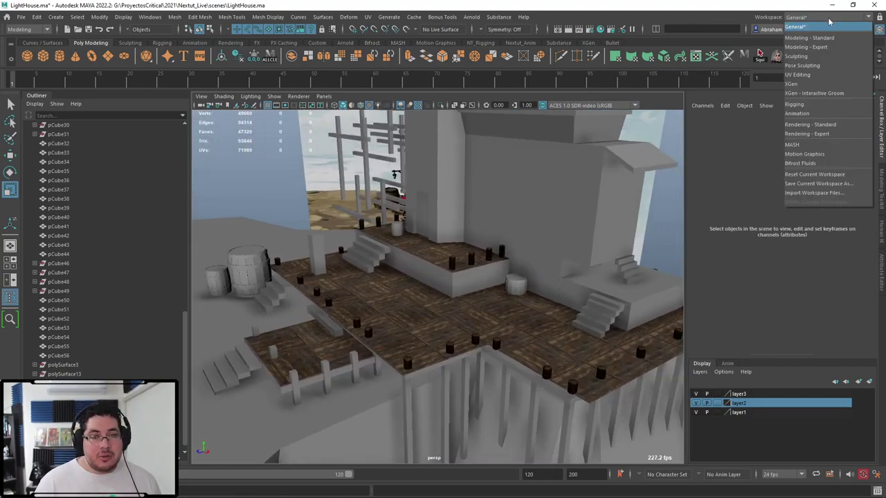
{"action": "left_click", "coordinate": [813, 37]}
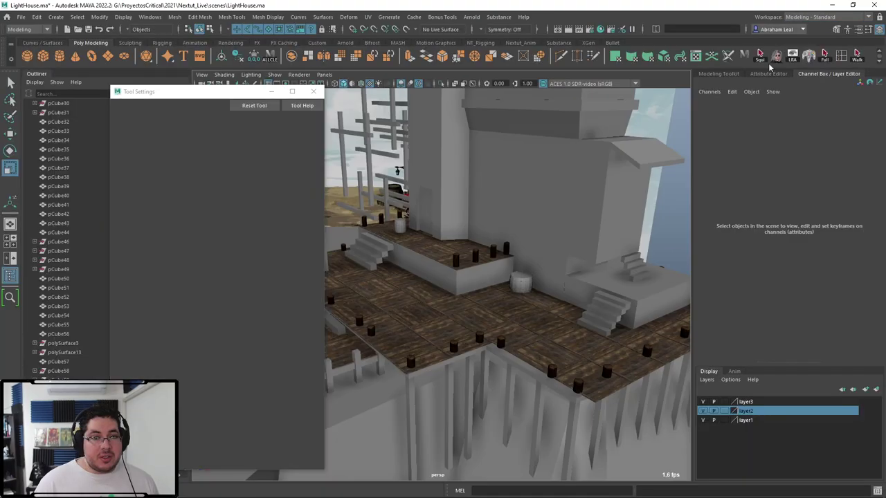
{"action": "left_click", "coordinate": [317, 92]}
Move the three wood pillars beside the deck's inner corner inward from the plank edge
{"action": "left_click_drag", "start_coordinate": [360, 201], "coordinate": [427, 252], "text": "alt"}
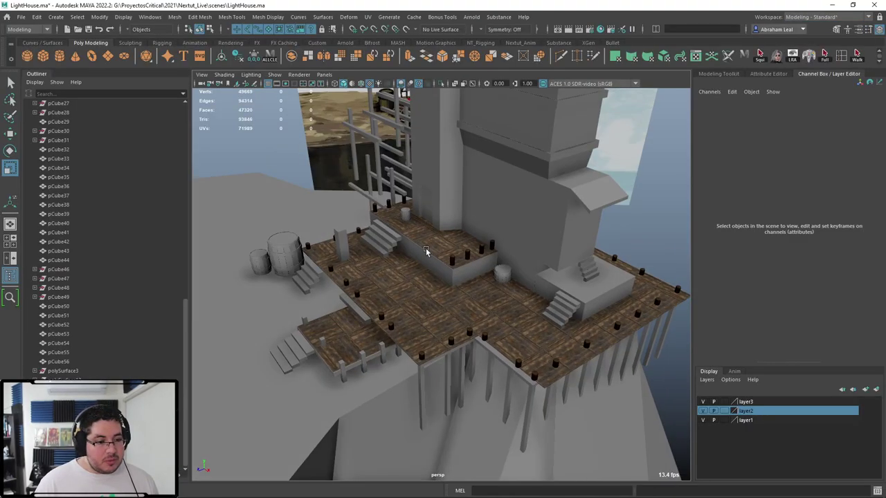
{"action": "right_click_drag", "start_coordinate": [427, 252], "coordinate": [517, 330], "text": "alt"}
{"action": "left_click_drag", "start_coordinate": [517, 330], "coordinate": [436, 277], "text": "alt"}
{"action": "left_click", "coordinate": [427, 247]}
{"action": "key", "text": "w"}
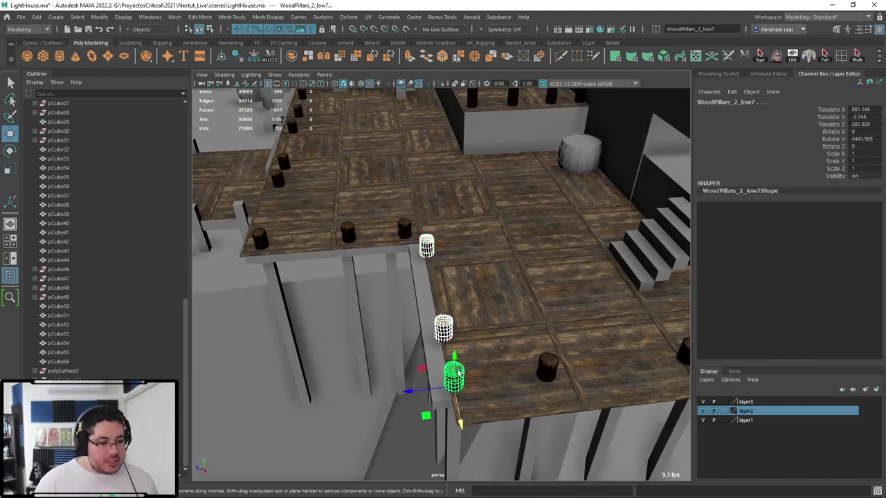
{"action": "left_click_drag", "start_coordinate": [411, 385], "coordinate": [428, 392]}
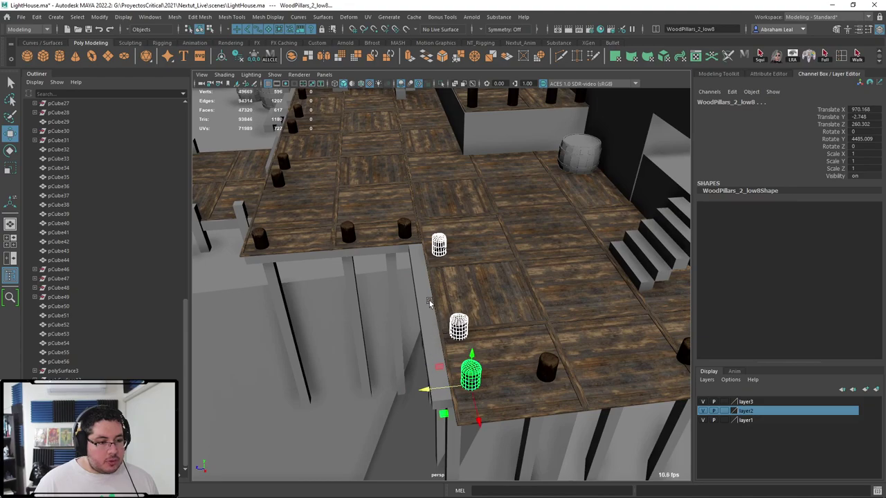
Move the base slab's side face beneath those three pillars to line up with the plank edge, and return to object mode
{"action": "left_click_drag", "start_coordinate": [429, 304], "coordinate": [458, 293], "text": "alt"}
{"action": "left_click", "coordinate": [485, 257]}
{"action": "key", "text": "F11"}
{"action": "left_click", "coordinate": [488, 257]}
{"action": "left_click_drag", "start_coordinate": [440, 330], "coordinate": [455, 326]}
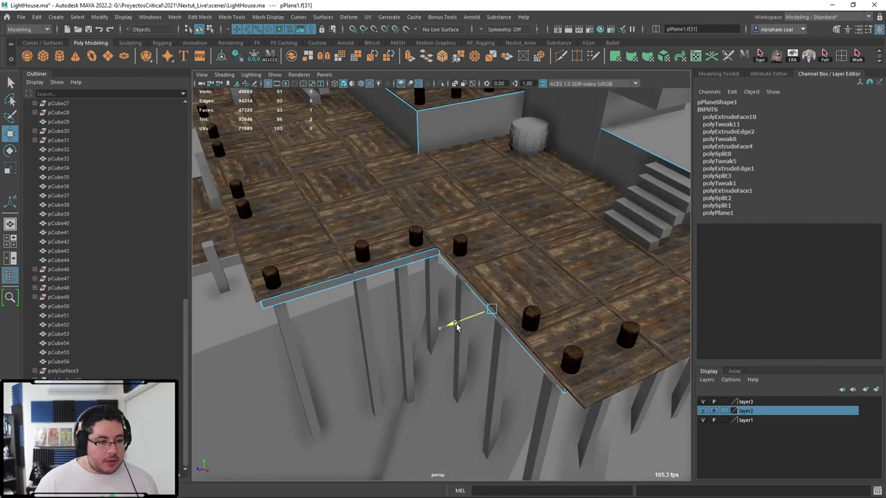
{"action": "key", "text": "F8"}
Select the base slab's side face along the far outer edge of the deck, seen from underneath
{"action": "scroll", "coordinate": [484, 255], "scroll_direction": "down", "scroll_amount": 5}
{"action": "left_click_drag", "start_coordinate": [511, 255], "coordinate": [572, 241], "text": "alt"}
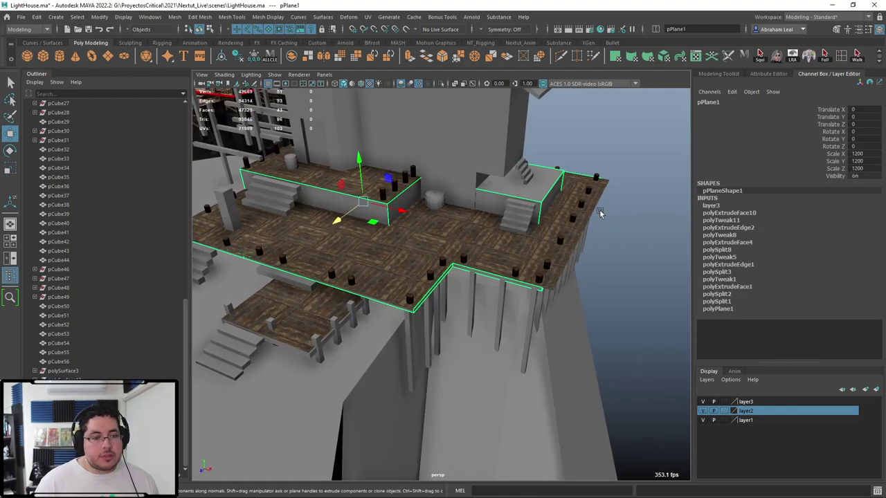
{"action": "left_click", "coordinate": [638, 250]}
{"action": "scroll", "coordinate": [639, 253], "scroll_direction": "up", "scroll_amount": 3}
{"action": "middle_click_drag", "start_coordinate": [638, 254], "coordinate": [483, 246], "text": "alt"}
{"action": "left_click_drag", "start_coordinate": [482, 247], "coordinate": [440, 244], "text": "alt"}
{"action": "left_click", "coordinate": [440, 247]}
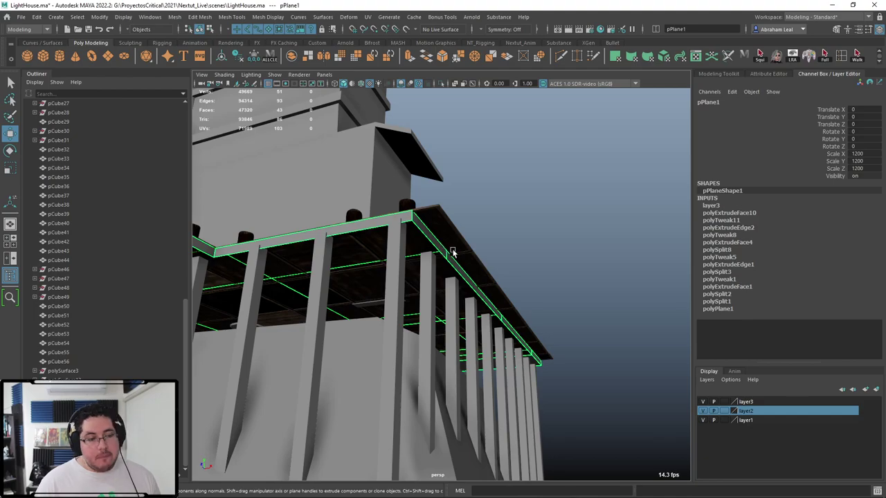
{"action": "right_click_drag", "start_coordinate": [453, 238], "coordinate": [480, 222]}
{"action": "left_click", "coordinate": [434, 249]}
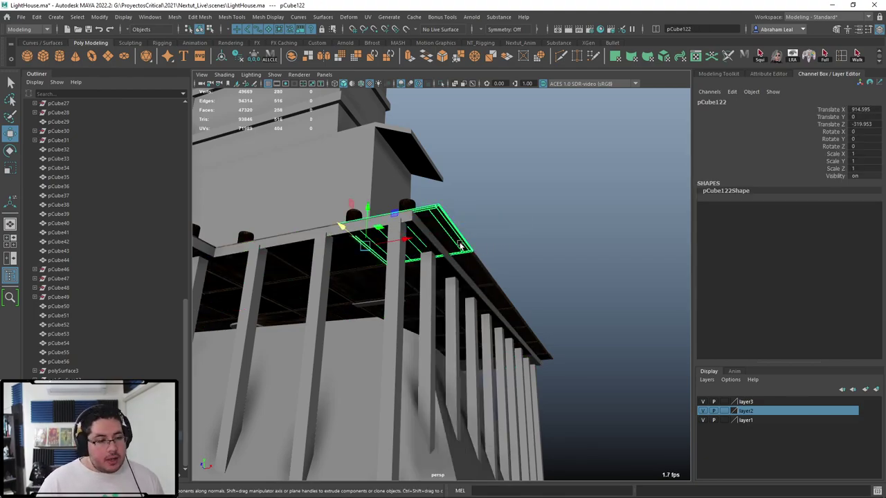
{"action": "left_click", "coordinate": [427, 240]}
{"action": "right_click_drag", "start_coordinate": [432, 240], "coordinate": [434, 261]}
{"action": "left_click", "coordinate": [434, 242]}
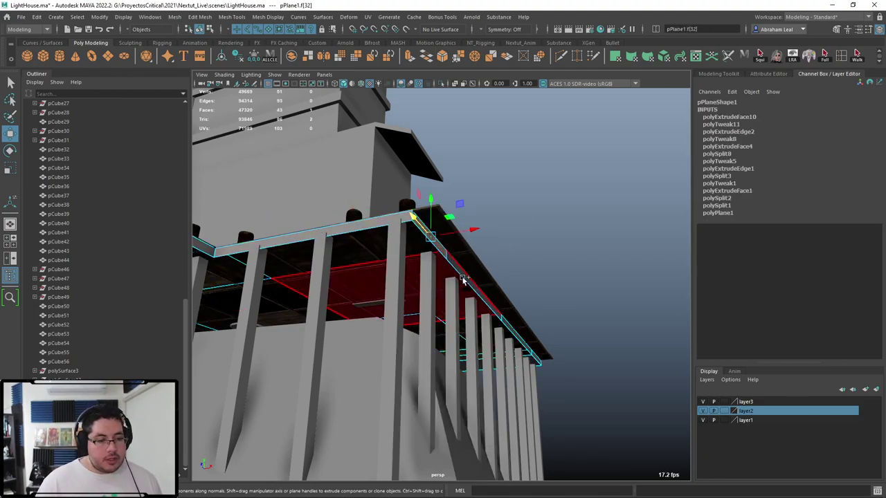
Add the remaining outer side faces, move them outward in X flush with the planks, and deselect the slab
{"action": "left_click", "coordinate": [465, 279], "text": "shift"}
{"action": "key", "text": "ctrl+z"}
{"action": "left_click", "coordinate": [467, 281], "text": "shift"}
{"action": "mouse_move", "coordinate": [468, 280]}
{"action": "left_mouse_down", "text": "alt"}
{"action": "mouse_move", "coordinate": [542, 329]}
{"action": "mouse_move", "coordinate": [524, 359]}
{"action": "mouse_move", "coordinate": [530, 339]}
{"action": "mouse_move", "coordinate": [435, 370]}
{"action": "mouse_move", "coordinate": [441, 326]}
{"action": "mouse_move", "coordinate": [411, 305]}
{"action": "mouse_move", "coordinate": [441, 318]}
{"action": "mouse_move", "coordinate": [484, 312]}
{"action": "mouse_move", "coordinate": [293, 311]}
{"action": "mouse_move", "coordinate": [478, 317]}
{"action": "mouse_move", "coordinate": [477, 279]}
{"action": "left_mouse_up", "text": "alt"}
{"action": "left_click", "coordinate": [536, 359], "text": "shift"}
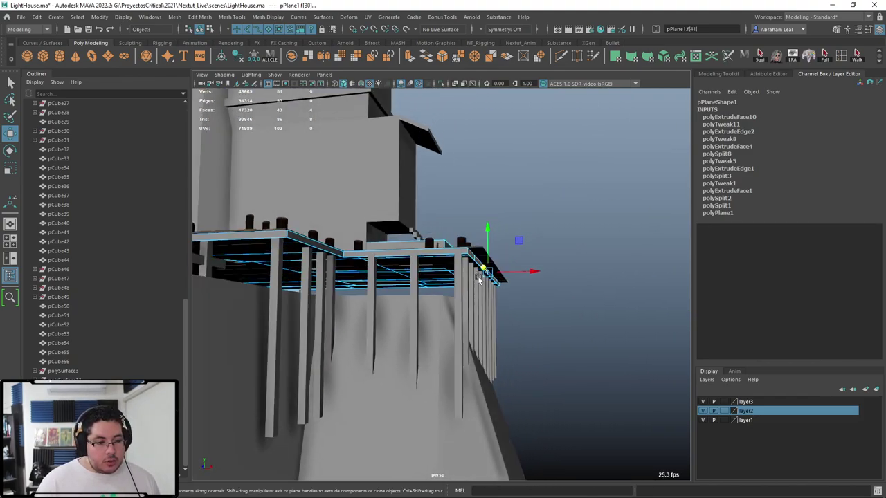
{"action": "left_click_drag", "start_coordinate": [607, 275], "coordinate": [476, 179], "text": "alt"}
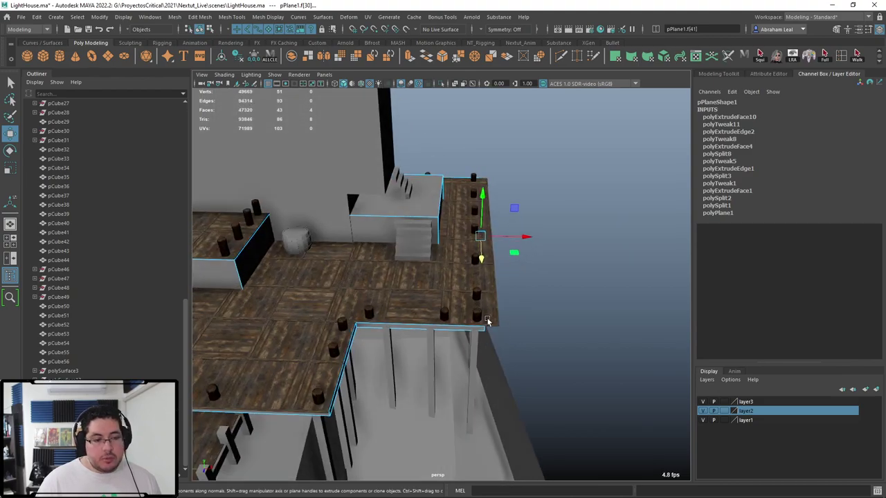
{"action": "left_click_drag", "start_coordinate": [487, 322], "coordinate": [549, 298], "text": "alt"}
{"action": "right_click_drag", "start_coordinate": [506, 234], "coordinate": [601, 222]}
{"action": "left_click", "coordinate": [562, 283]}
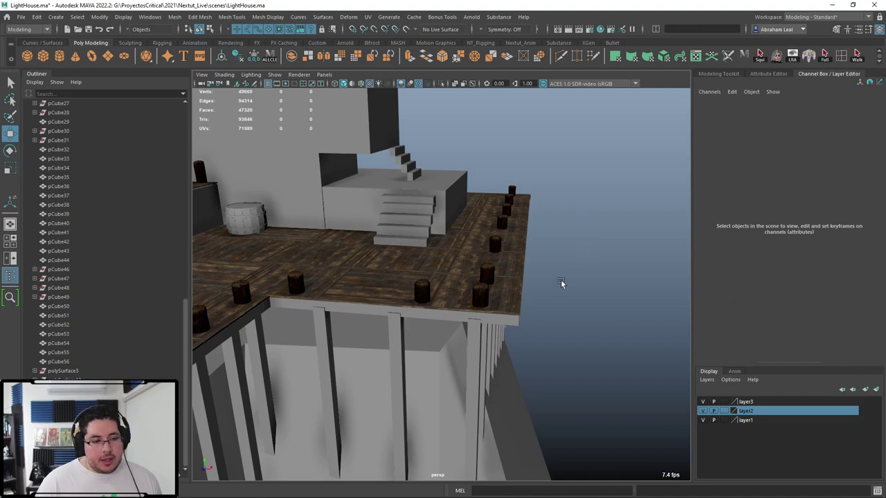
Move the row of seven wood pillars along the deck's outer edge outward in X and deselect them
{"action": "left_click_drag", "start_coordinate": [561, 283], "coordinate": [440, 328], "text": "alt"}
{"action": "key", "text": "q"}
{"action": "left_click", "coordinate": [438, 328]}
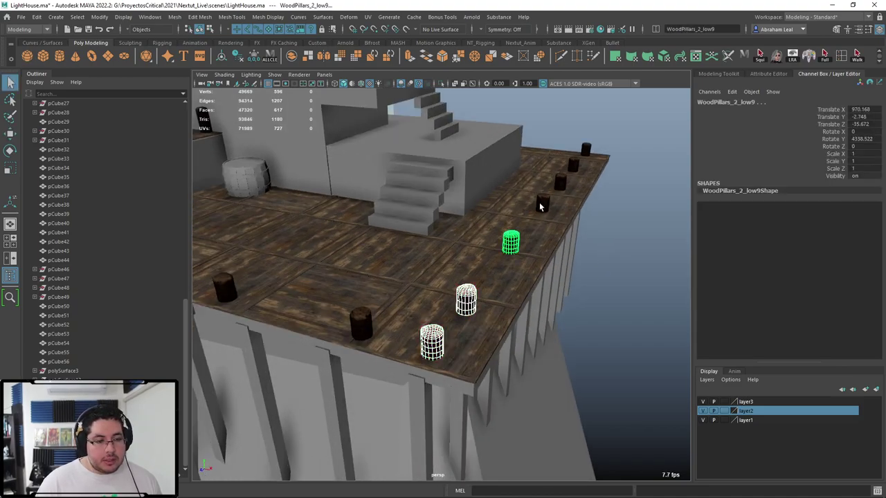
{"action": "key", "text": "w"}
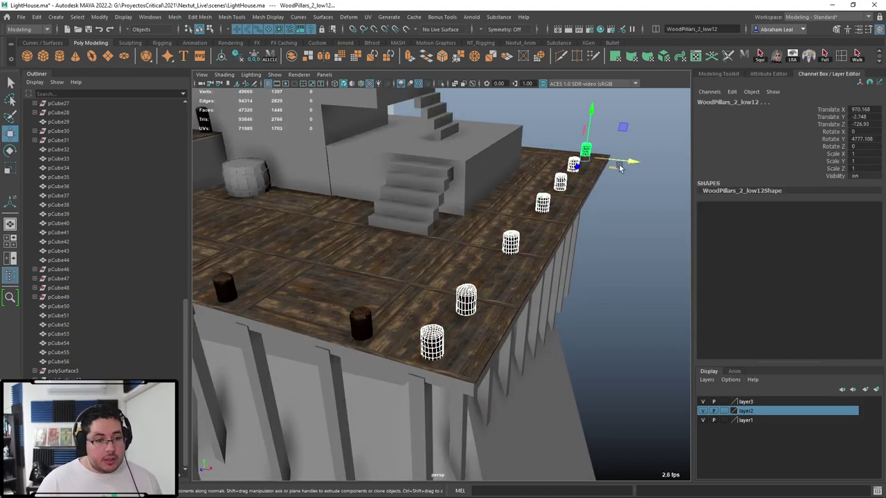
{"action": "mouse_move", "coordinate": [623, 158]}
{"action": "left_mouse_down"}
{"action": "mouse_move", "coordinate": [646, 160]}
{"action": "mouse_move", "coordinate": [639, 162]}
{"action": "left_mouse_up"}
{"action": "left_click", "coordinate": [625, 270]}
Widen the viewport, frame the whole lighthouse deck, and turn on the scene lighting display
{"action": "left_click_drag", "start_coordinate": [625, 270], "coordinate": [391, 339], "text": "alt"}
{"action": "right_click_drag", "start_coordinate": [391, 339], "coordinate": [467, 391], "text": "alt"}
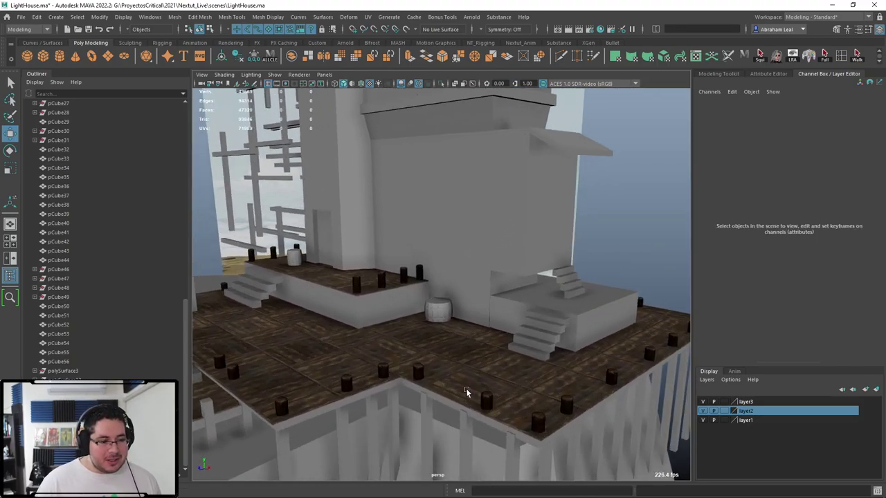
{"action": "left_click_drag", "start_coordinate": [467, 391], "coordinate": [429, 337], "text": "alt"}
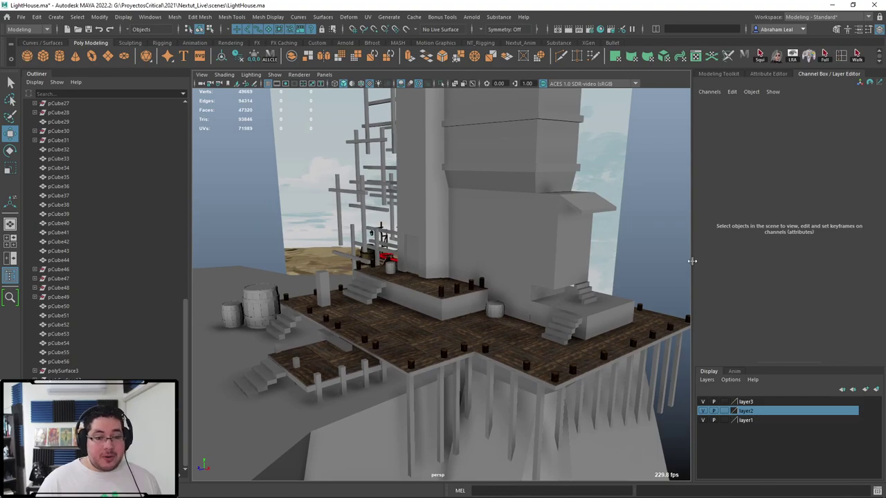
{"action": "left_click_drag", "start_coordinate": [690, 262], "coordinate": [867, 230]}
{"action": "left_click_drag", "start_coordinate": [713, 278], "coordinate": [631, 288], "text": "alt"}
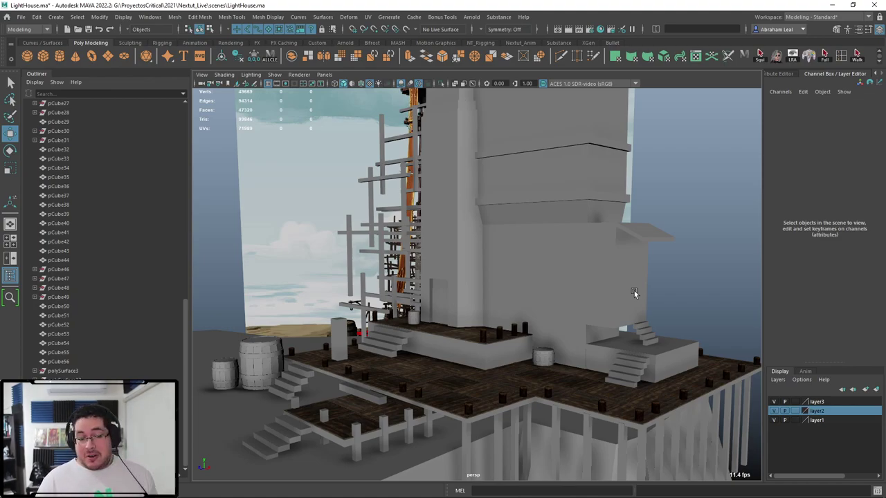
{"action": "right_click_drag", "start_coordinate": [635, 294], "coordinate": [631, 378], "text": "alt"}
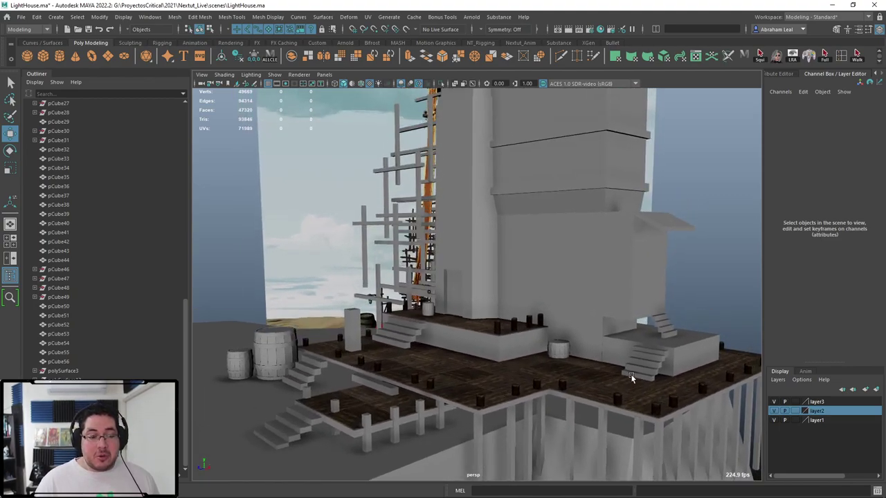
{"action": "left_click_drag", "start_coordinate": [632, 378], "coordinate": [478, 190], "text": "alt"}
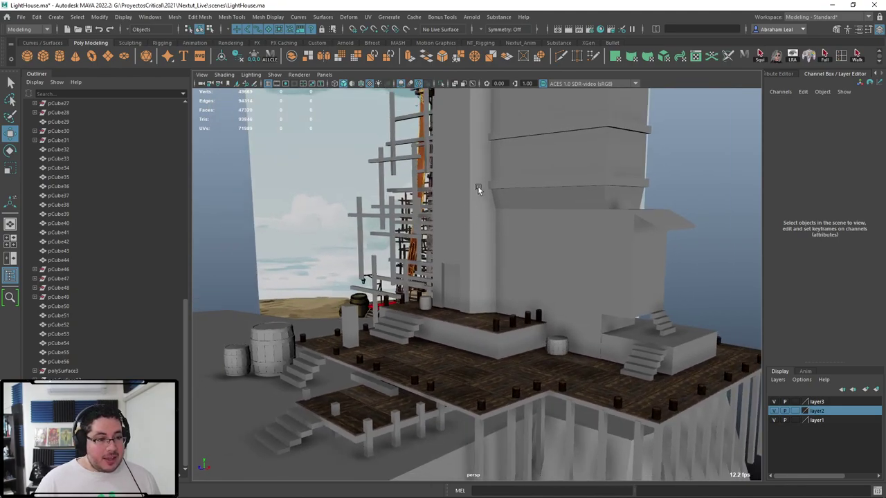
{"action": "left_click", "coordinate": [379, 84]}
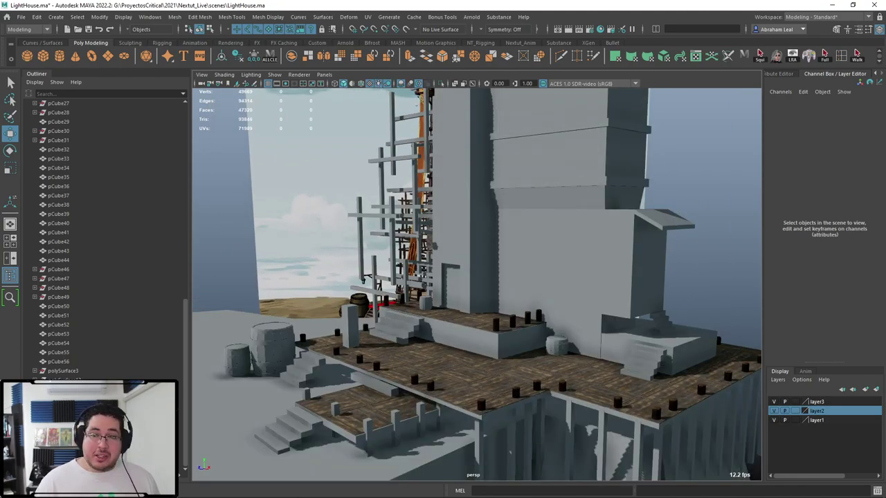